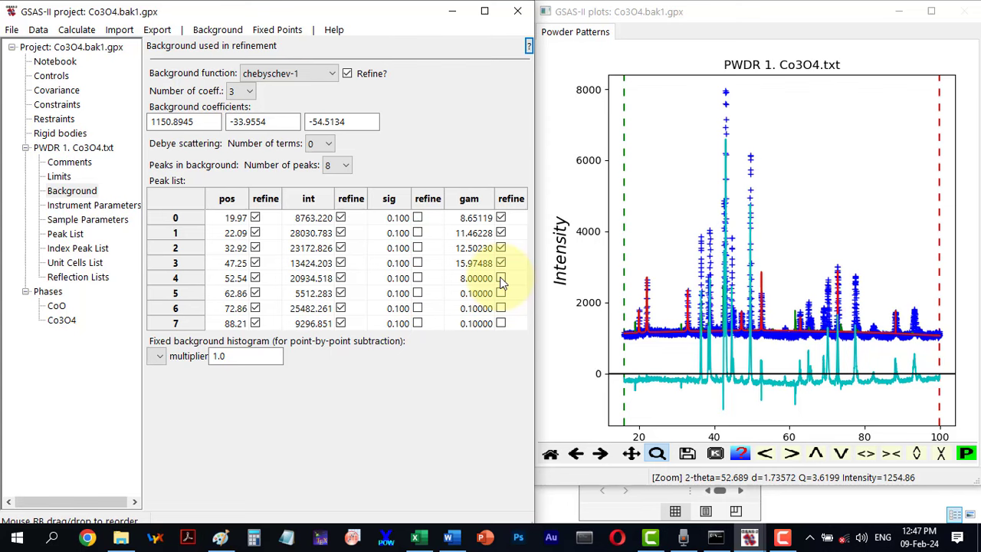
- Zoom in on the 52.5° peak, enable refinement of gam for background peak 4, and run the refinement
{"action": "left_click_drag", "start_coordinate": [771, 265], "coordinate": [756, 347]}
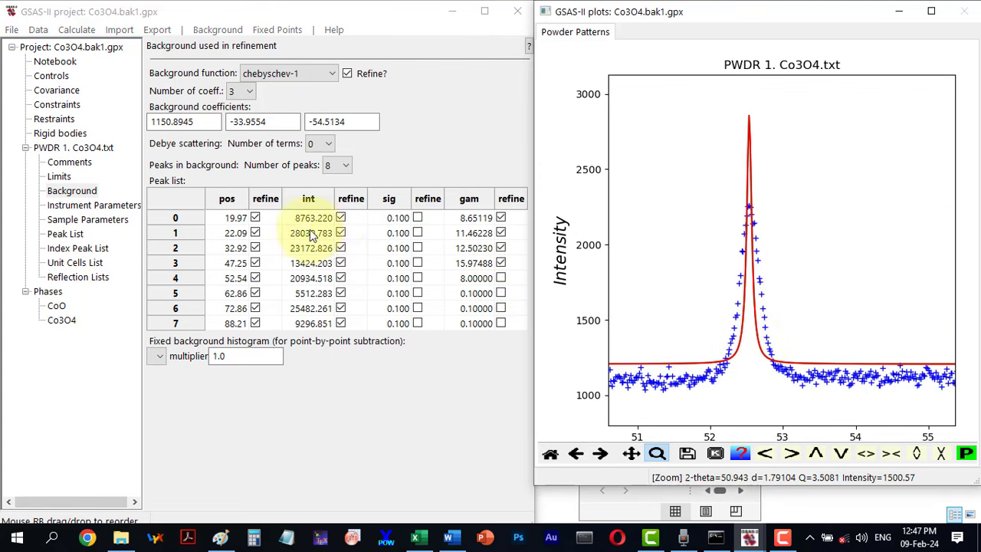
{"action": "left_click", "coordinate": [500, 282]}
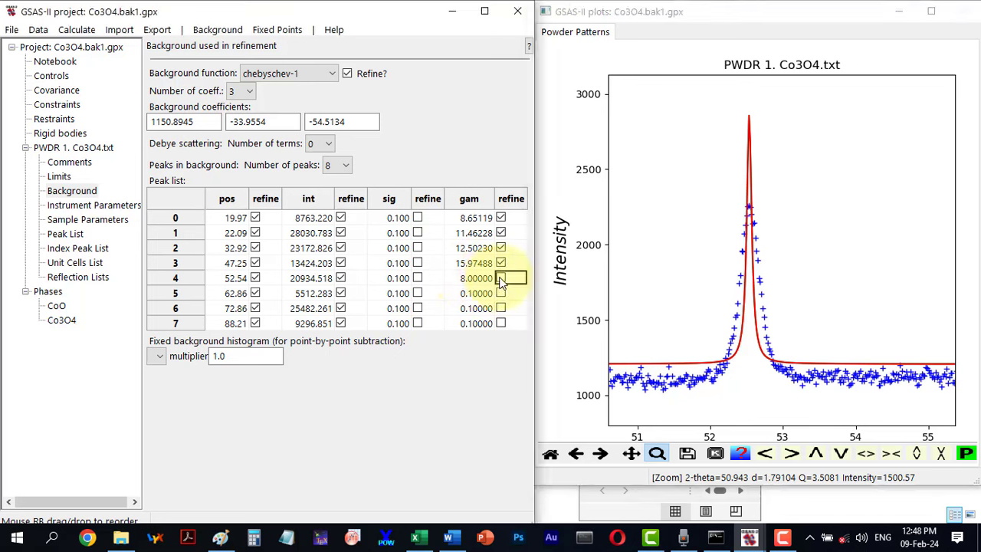
{"action": "left_click", "coordinate": [499, 282]}
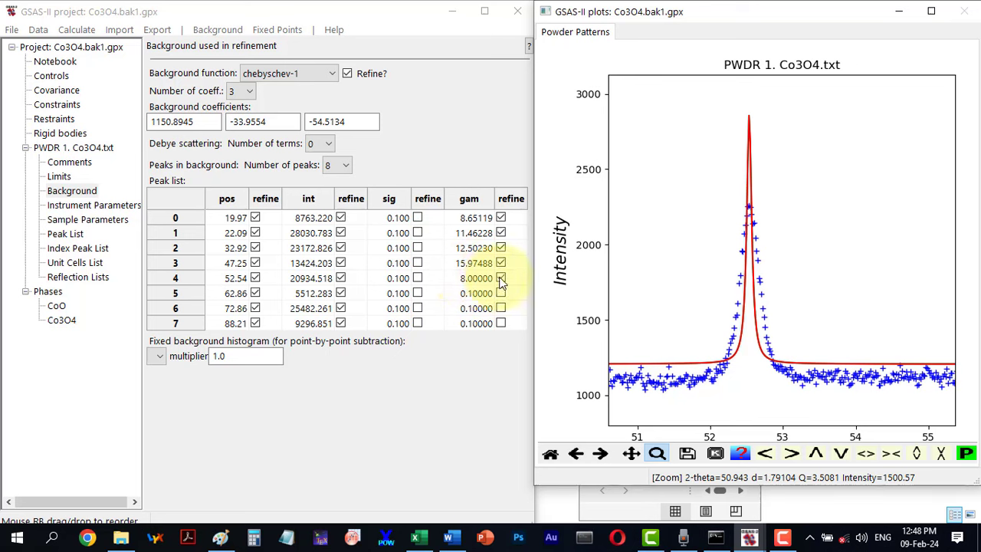
{"action": "left_click", "coordinate": [77, 29]}
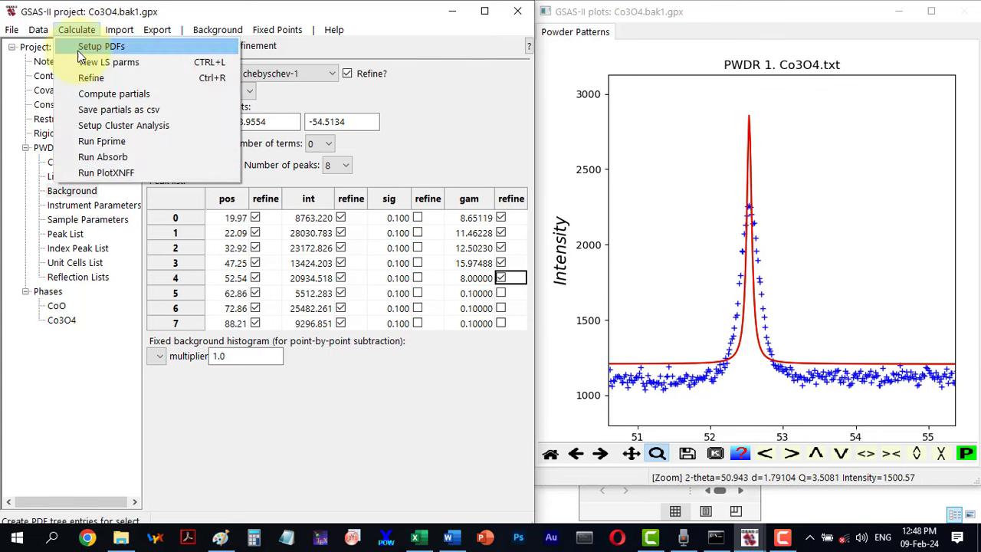
{"action": "left_click", "coordinate": [83, 78]}
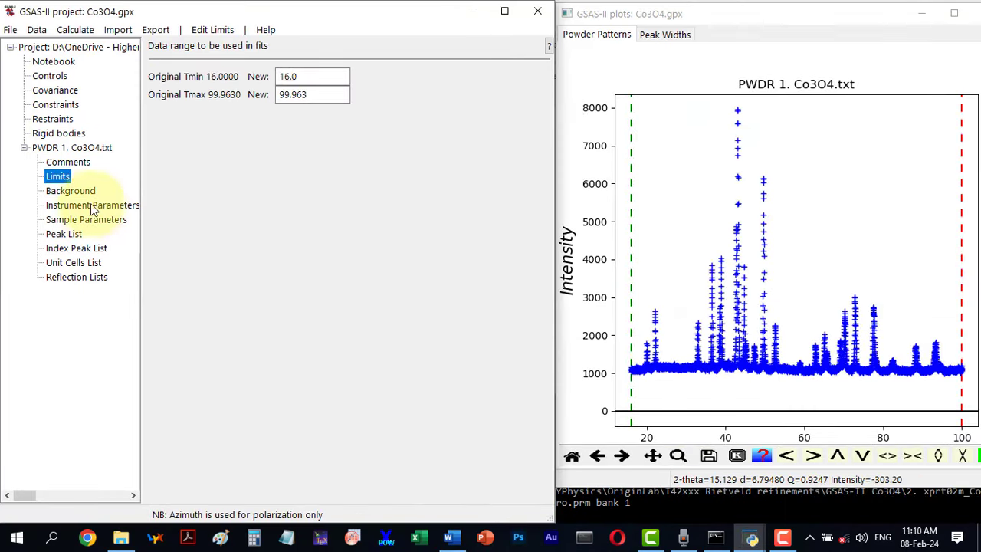
- Open the instrument parameters of the Co3O4 histogram and check the available source types
{"action": "left_click", "coordinate": [92, 208]}
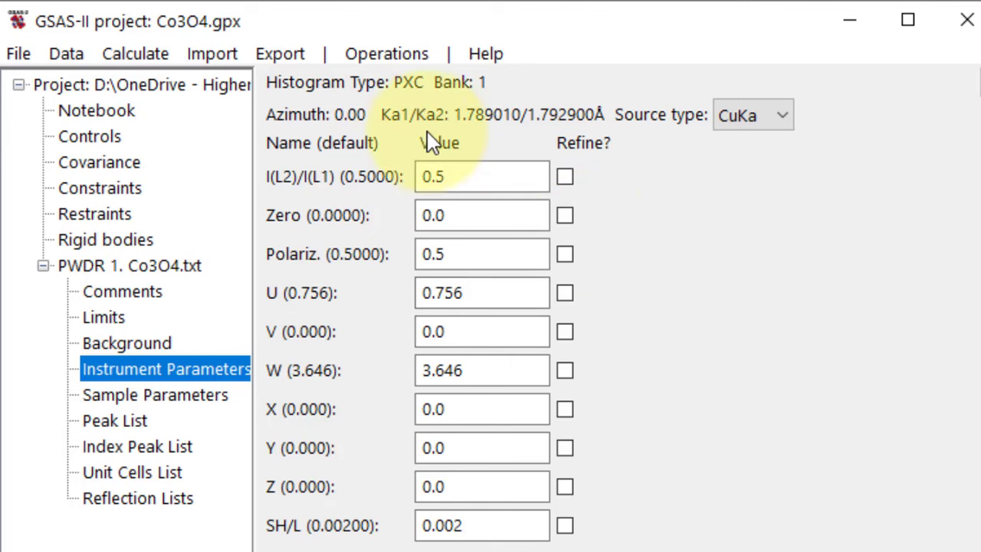
{"action": "left_click", "coordinate": [732, 117]}
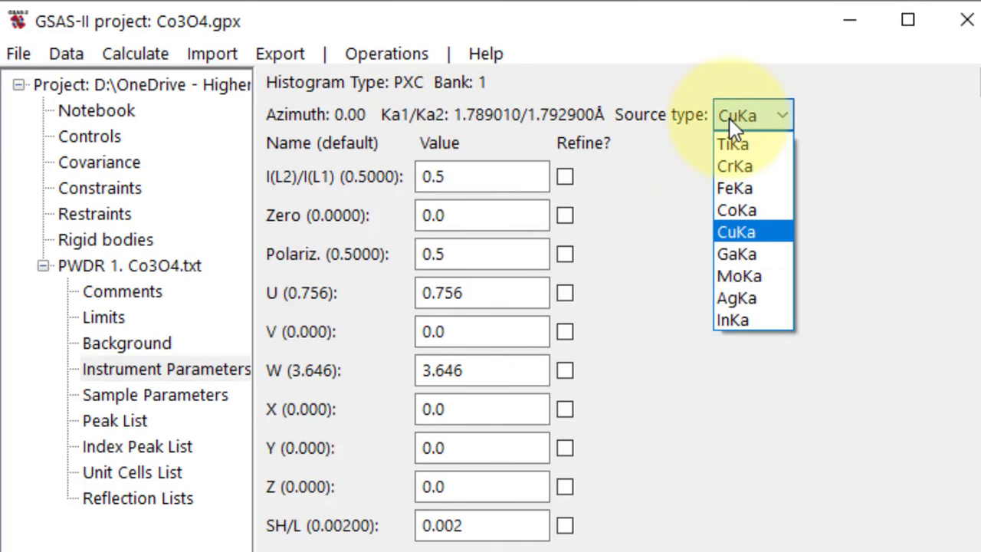
{"action": "left_click", "coordinate": [763, 237]}
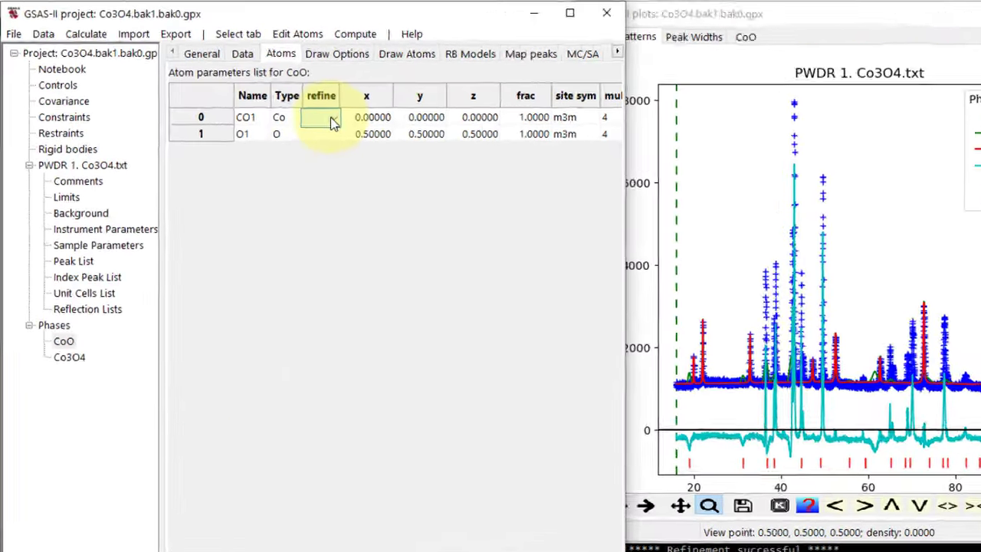
- Inspect the refine flag of the CO1 atom and the histogram data of the CoO phase
{"action": "left_click", "coordinate": [329, 120]}
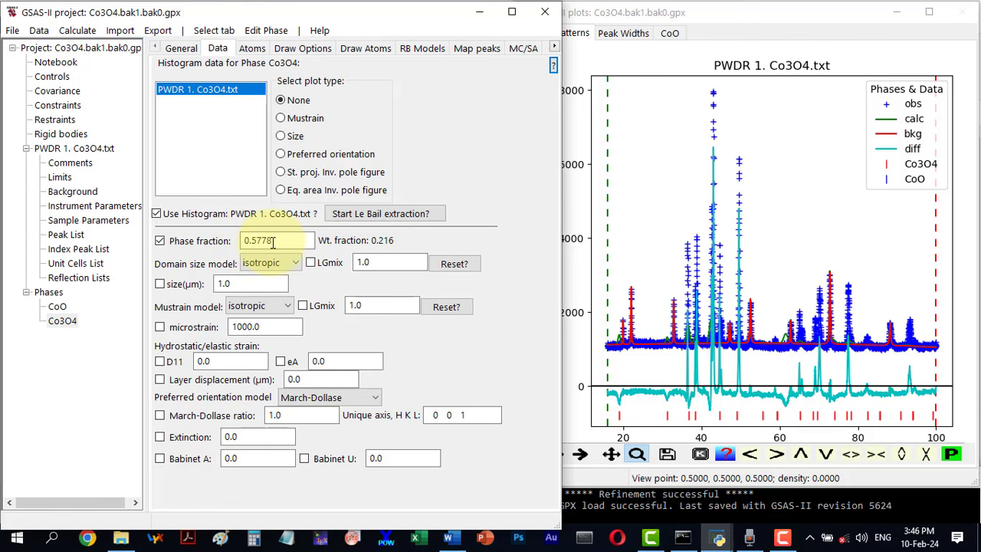
{"action": "left_click", "coordinate": [57, 305]}
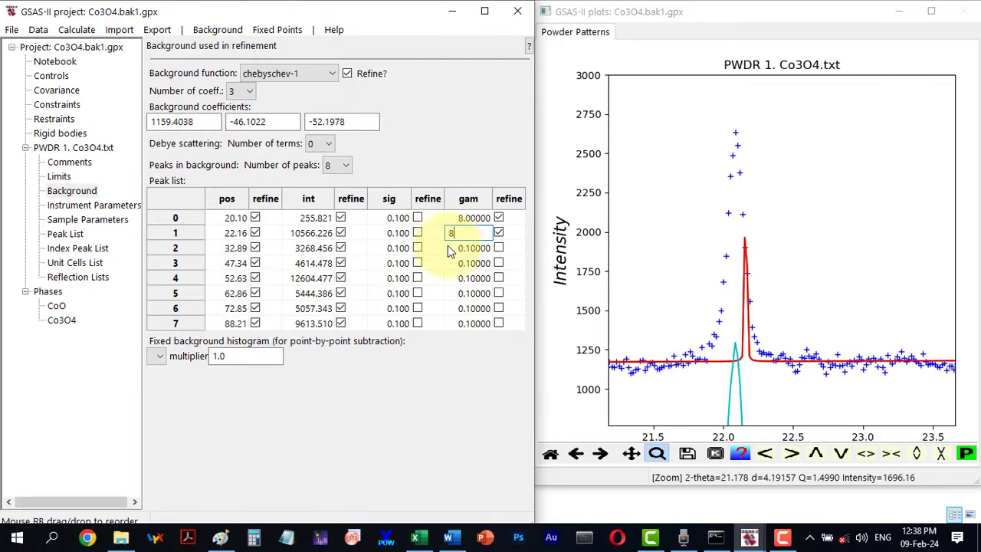
- Set gam of background peak 1 to 8 and run the refinement
{"action": "key", "text": "Return"}
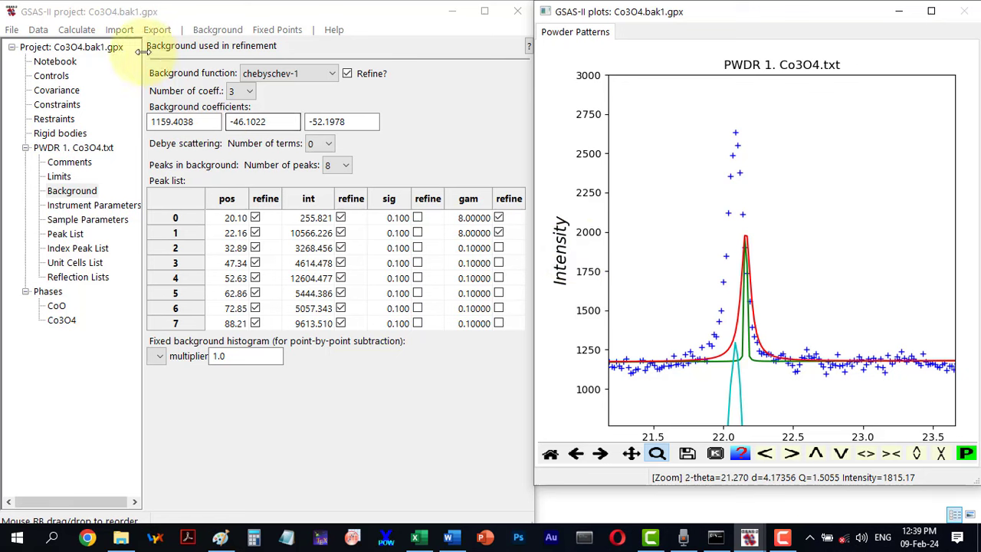
{"action": "left_click", "coordinate": [76, 31]}
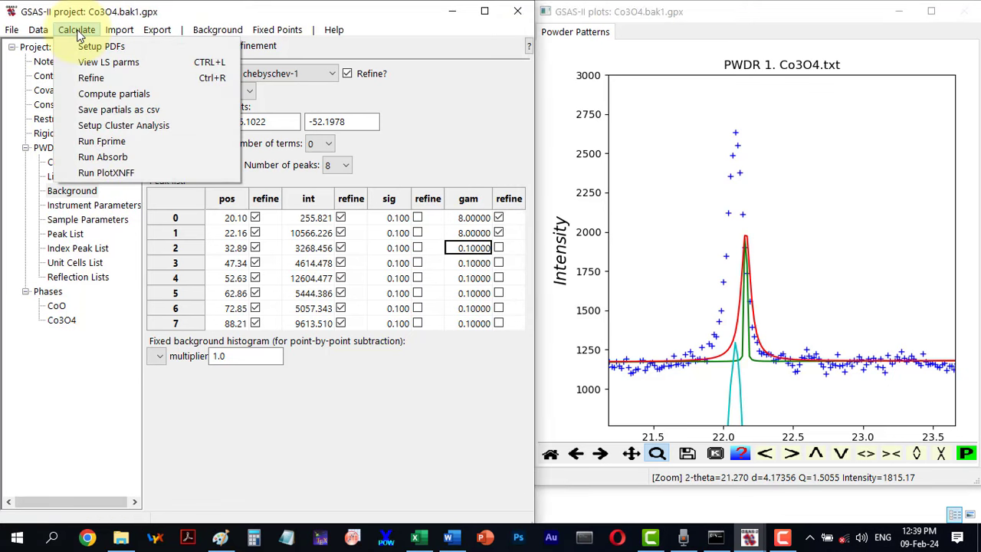
{"action": "left_click", "coordinate": [85, 79]}
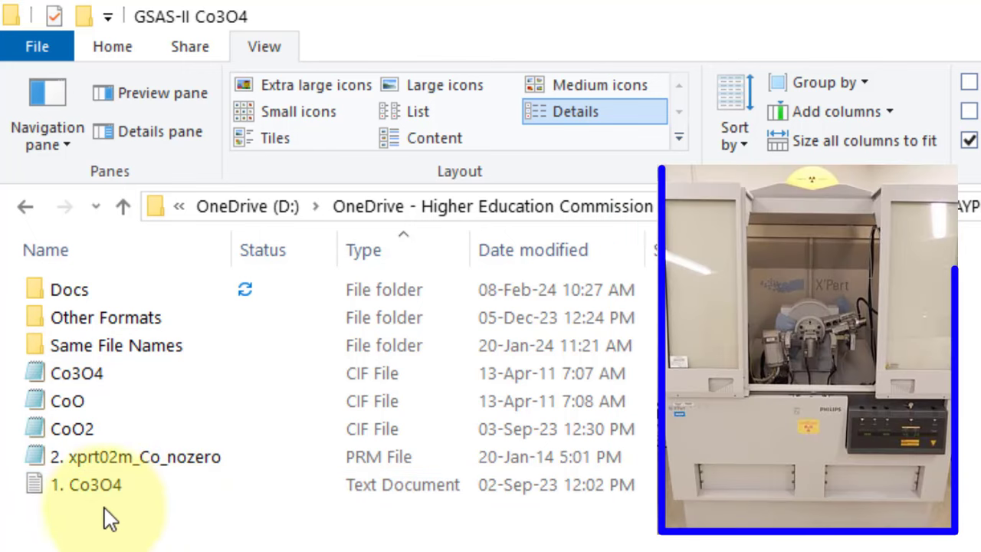
- Open the 1. Co3O4 text document, look through its two data columns, and return to the folder
{"action": "left_click", "coordinate": [111, 485]}
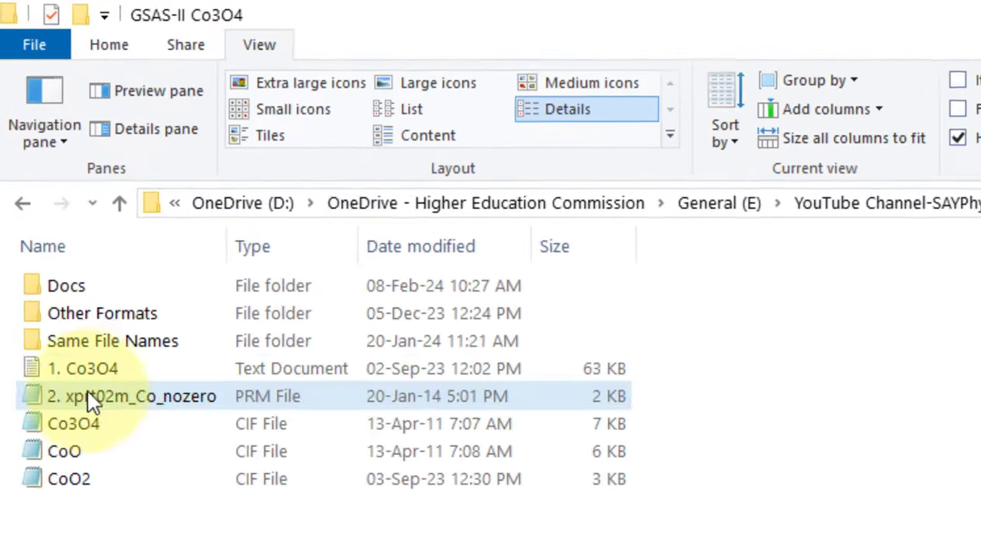
{"action": "left_click", "coordinate": [133, 372]}
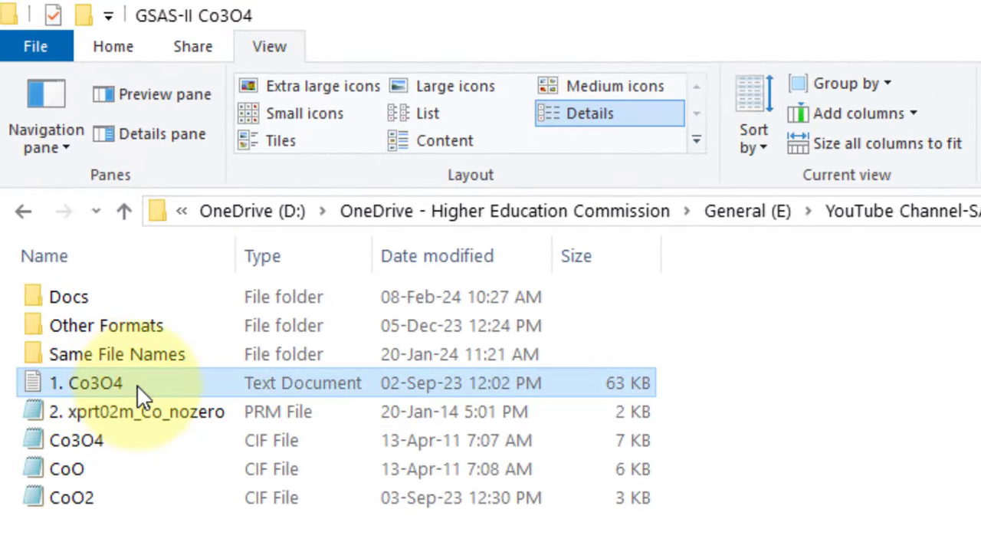
{"action": "double_click", "coordinate": [140, 390]}
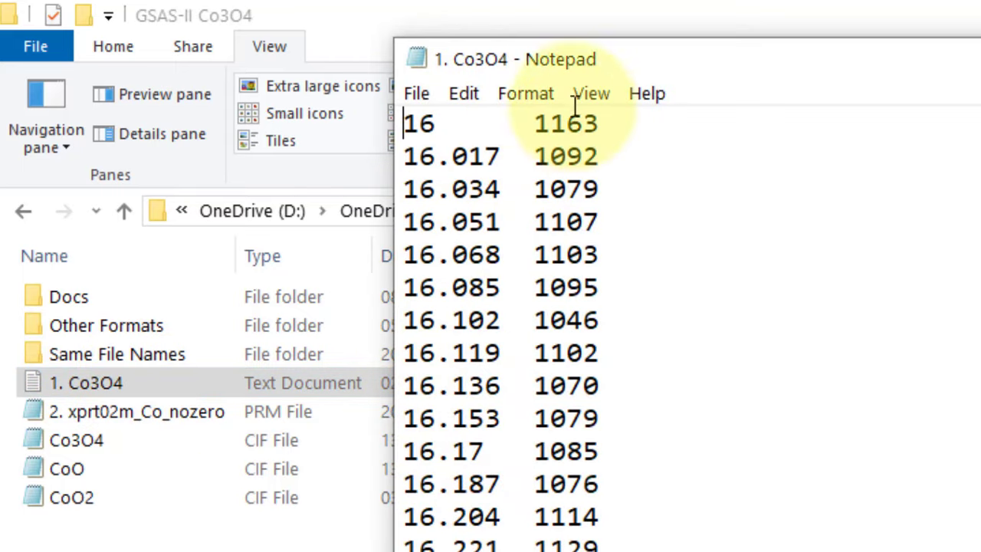
{"action": "scroll", "coordinate": [640, 537], "scroll_direction": "down", "scroll_amount": 18}
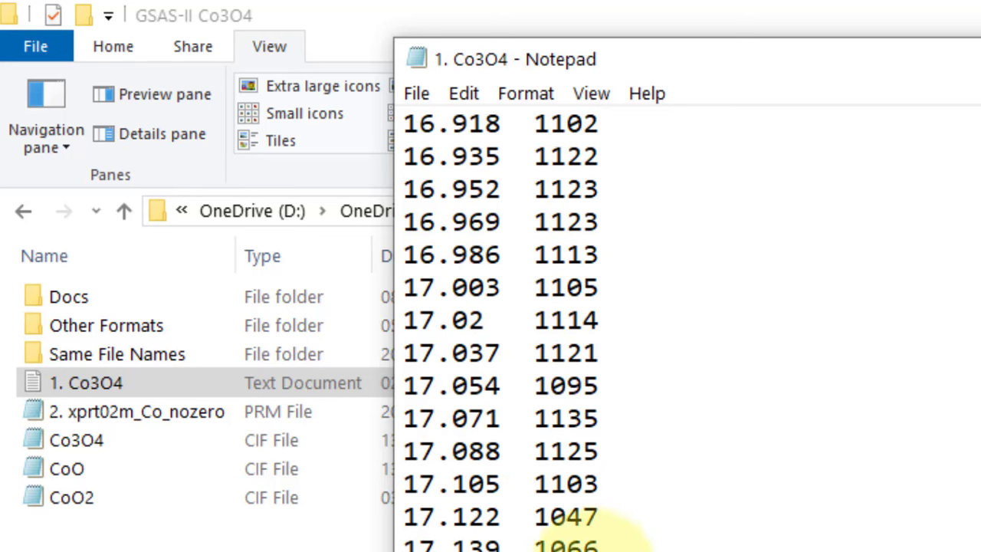
{"action": "scroll", "coordinate": [552, 521], "scroll_direction": "down", "scroll_amount": 8}
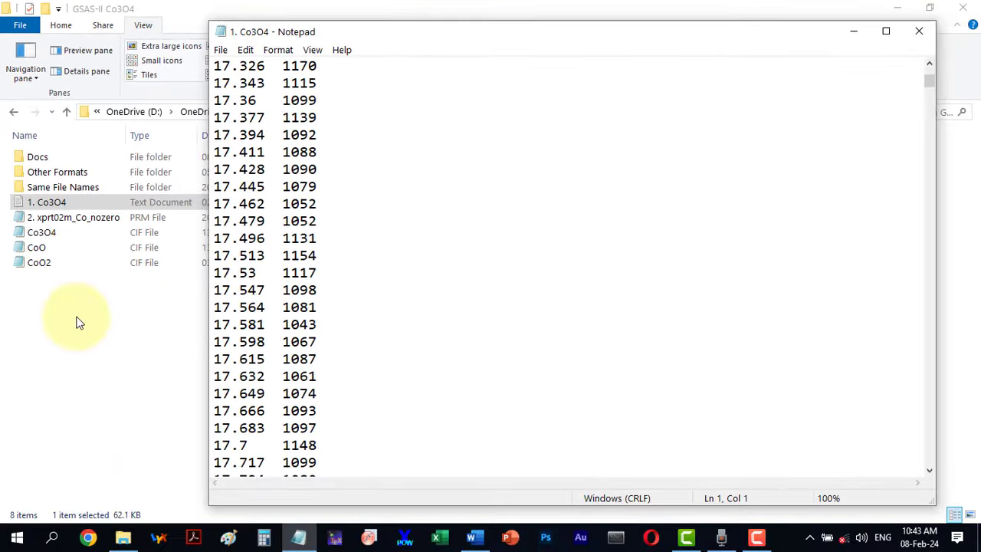
{"action": "left_click", "coordinate": [102, 317]}
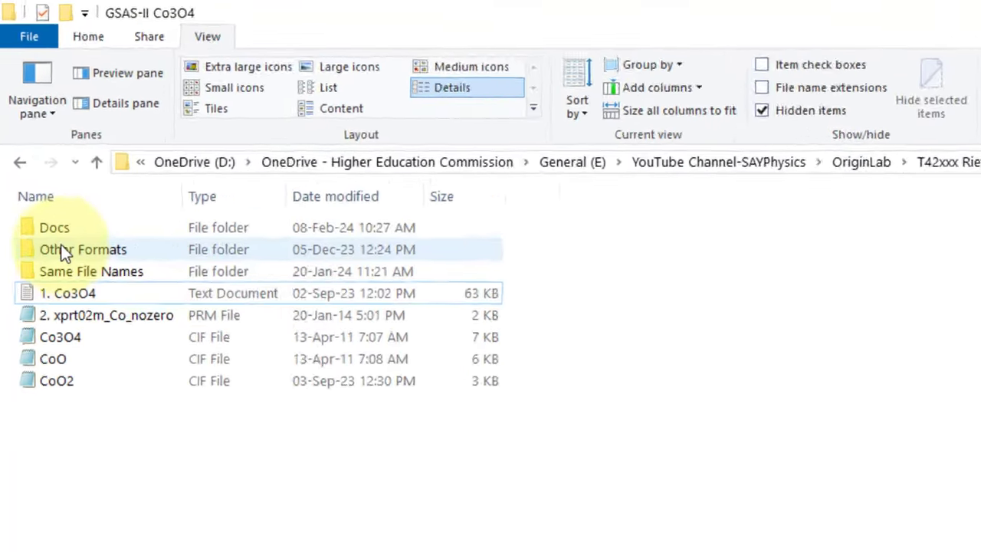
- Look into the Other Formats folder for the alternative Co3O4 data file types and return to the GSAS-II Co3O4 folder
{"action": "left_click", "coordinate": [42, 170]}
{"action": "double_click", "coordinate": [81, 326]}
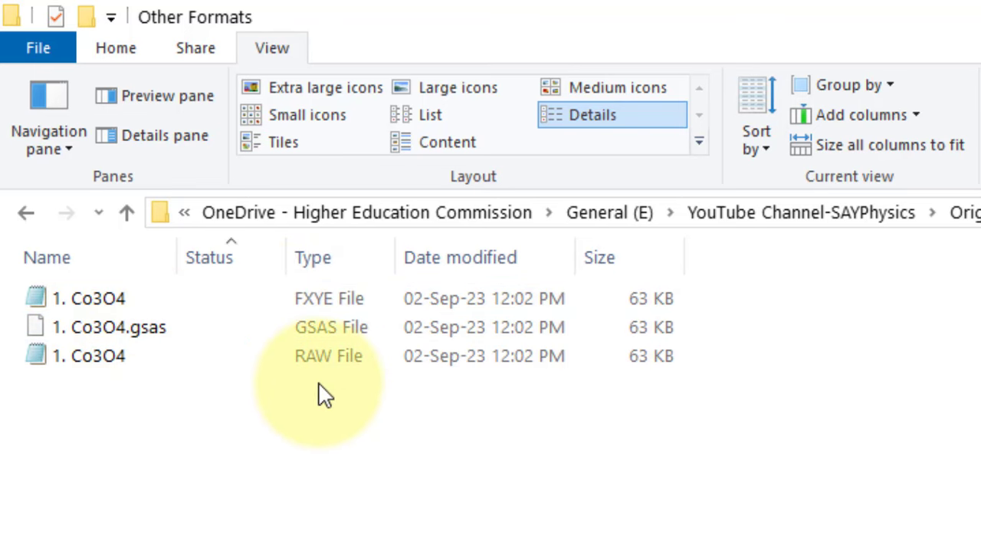
{"action": "key", "text": "alt+Up"}
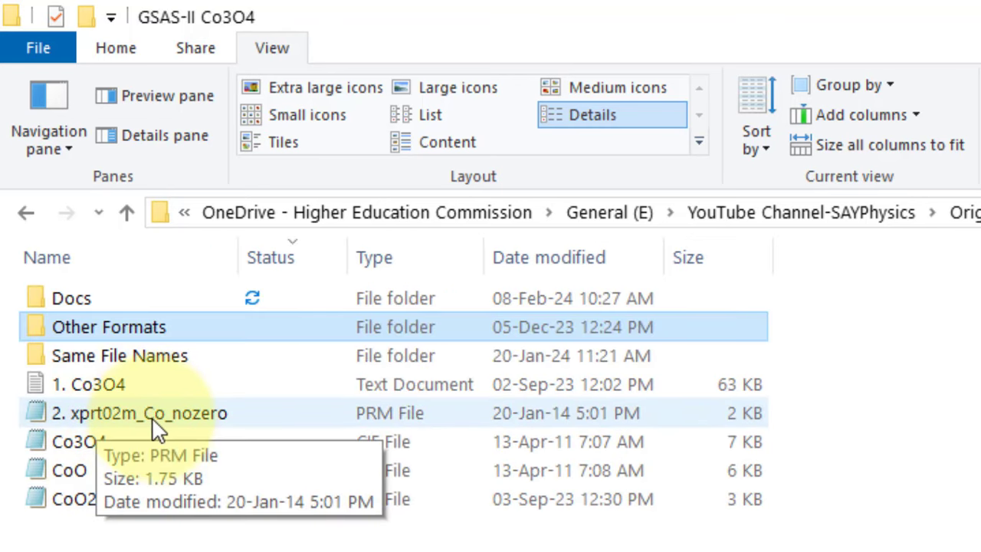
- Open the 2. xprt02m_Co_nozero PRM file and examine its instrument parameters beside the file list
{"action": "double_click", "coordinate": [127, 424]}
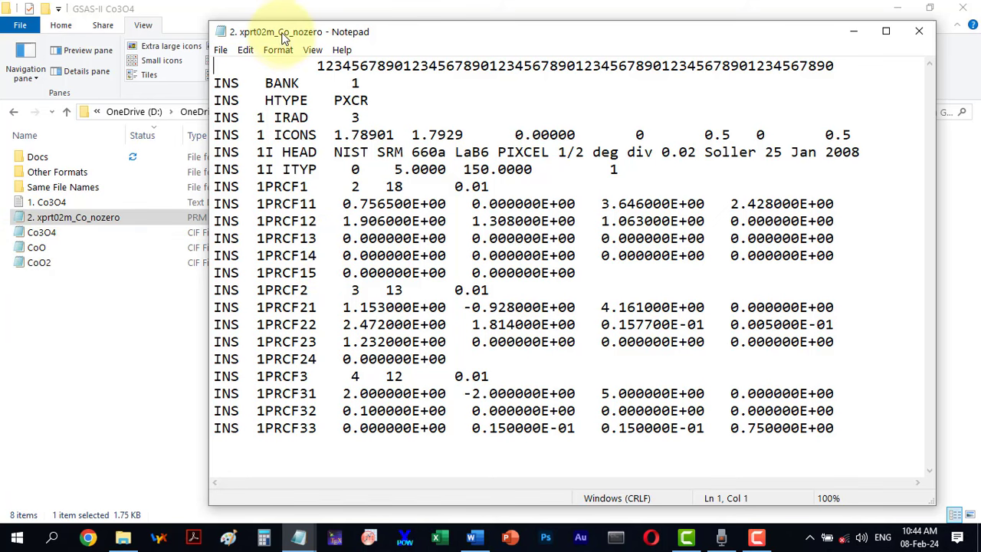
{"action": "left_click_drag", "start_coordinate": [253, 34], "coordinate": [305, 35]}
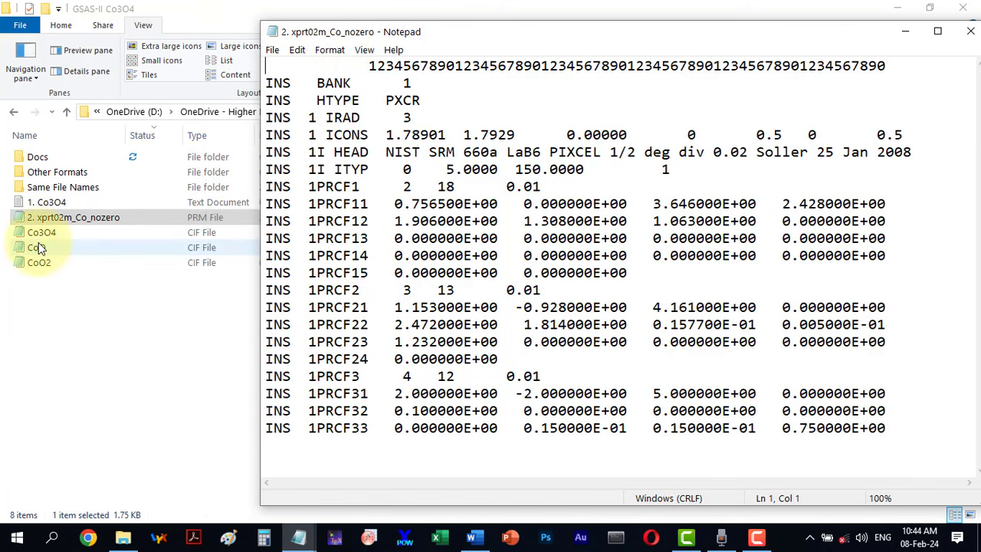
- Look into the Same File Names folder for the identically named PRM and text files, and return to the parent folder
{"action": "left_click", "coordinate": [47, 189]}
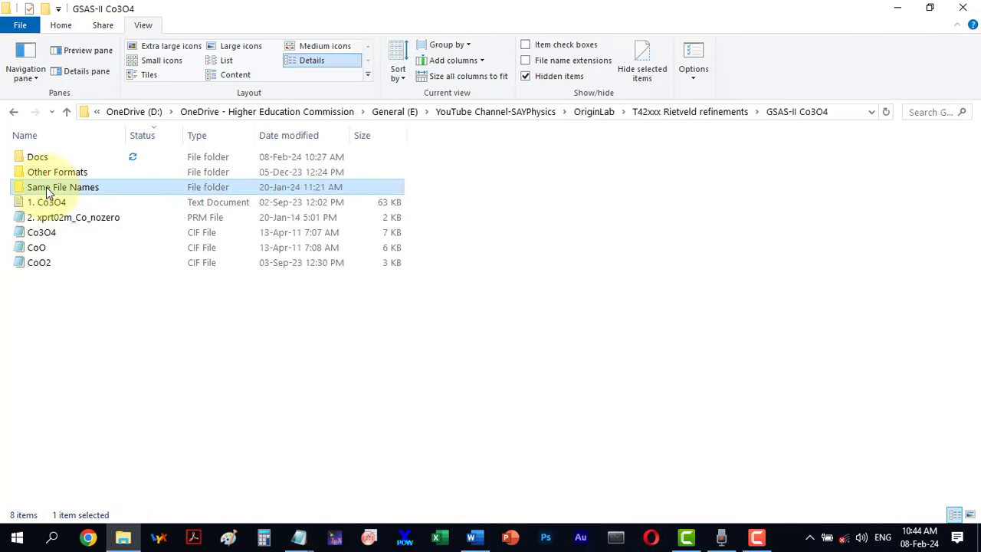
{"action": "double_click", "coordinate": [47, 188]}
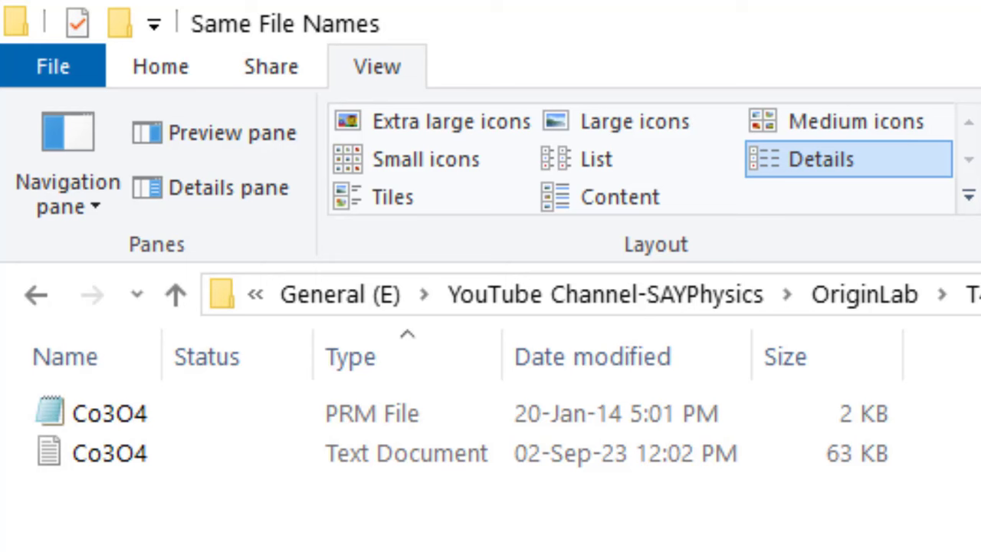
{"action": "key", "text": "alt+Up"}
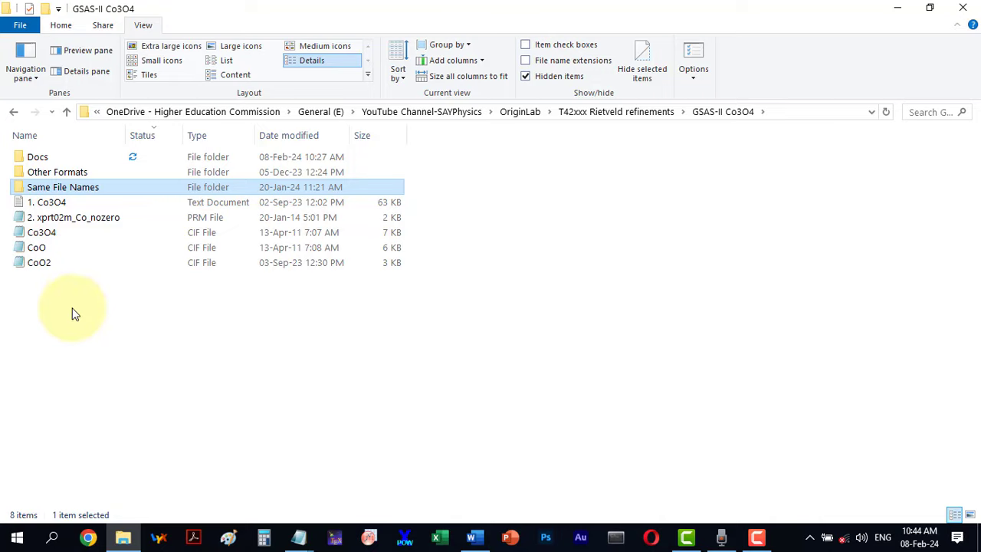
- Open the Co3O4 CIF file, read through to its end, and close it
{"action": "double_click", "coordinate": [46, 232]}
{"action": "scroll", "coordinate": [391, 350], "scroll_direction": "down", "scroll_amount": 10}
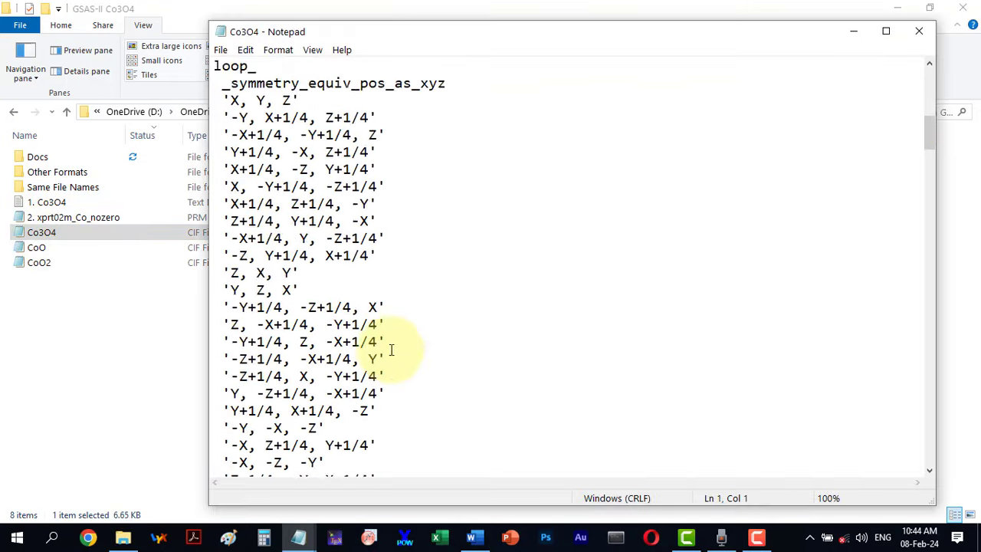
{"action": "left_click_drag", "start_coordinate": [930, 134], "coordinate": [930, 471]}
{"action": "left_click", "coordinate": [923, 28]}
- Open the CoO CIF file, look through its contents, and return to the folder
{"action": "double_click", "coordinate": [37, 247]}
{"action": "left_click", "coordinate": [930, 472]}
{"action": "left_click", "coordinate": [929, 461]}
{"action": "left_click", "coordinate": [33, 302]}
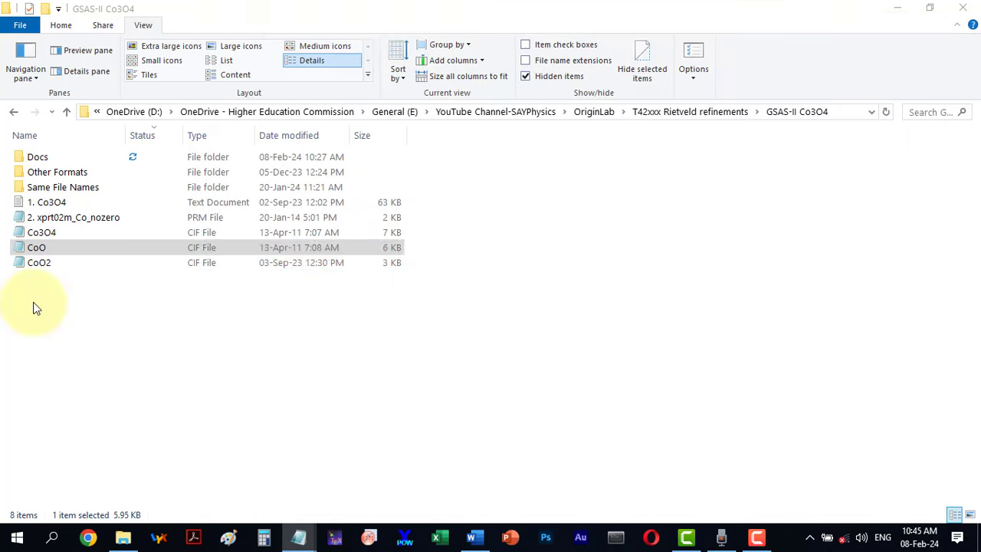
- Open the CoO2 CIF file, look through its cell and symmetry data, and return to the folder
{"action": "double_click", "coordinate": [57, 262]}
{"action": "scroll", "coordinate": [322, 291], "scroll_direction": "down", "scroll_amount": 10}
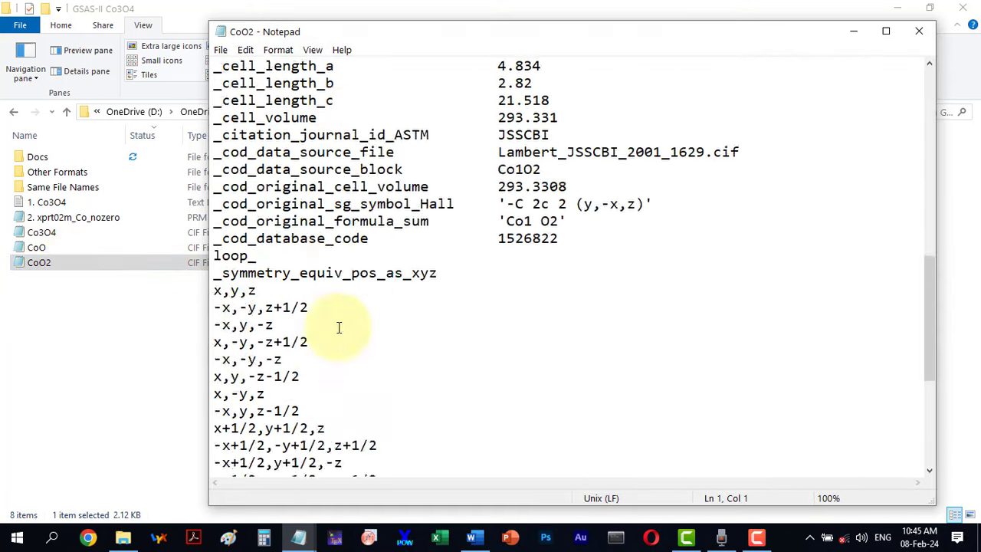
{"action": "scroll", "coordinate": [339, 327], "scroll_direction": "down", "scroll_amount": 5}
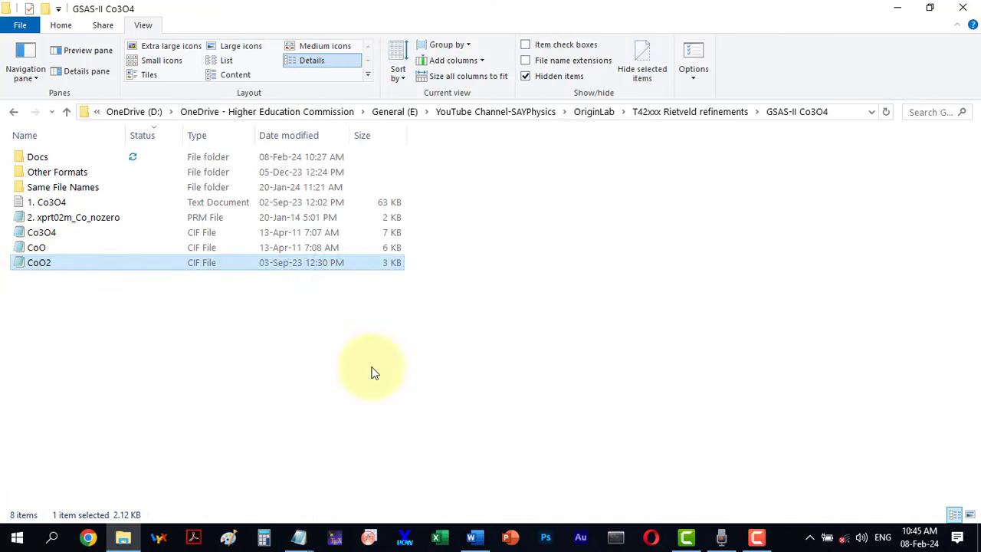
{"action": "left_click", "coordinate": [121, 453]}
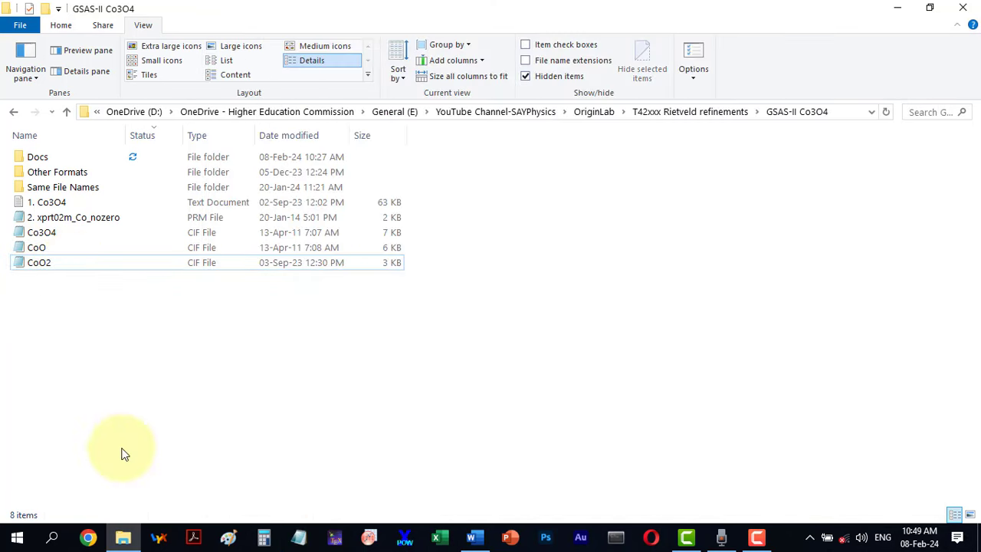
- Search Windows for "gsas" and launch the GSASII desktop app
{"action": "left_click", "coordinate": [54, 539]}
{"action": "type", "text": "gsas"}
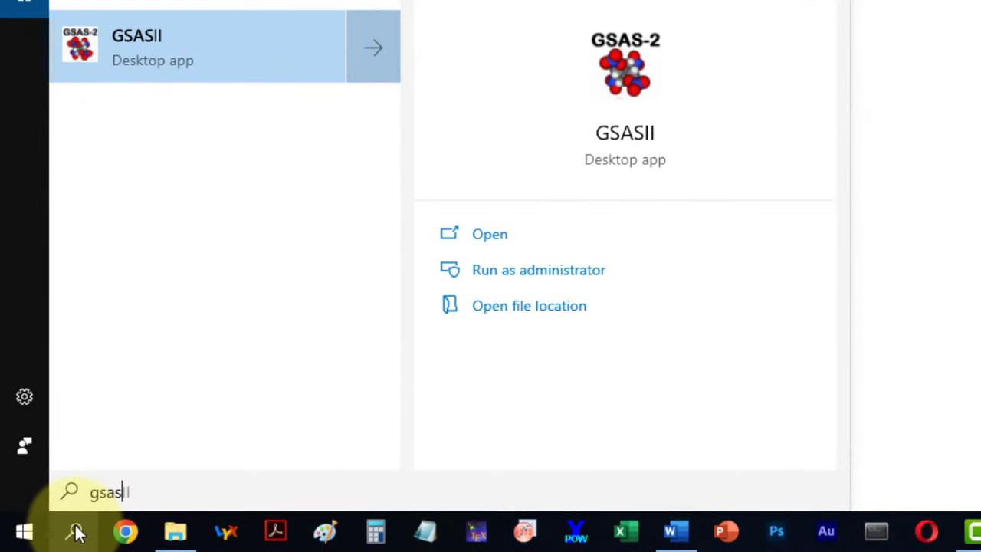
{"action": "key", "text": "Return"}
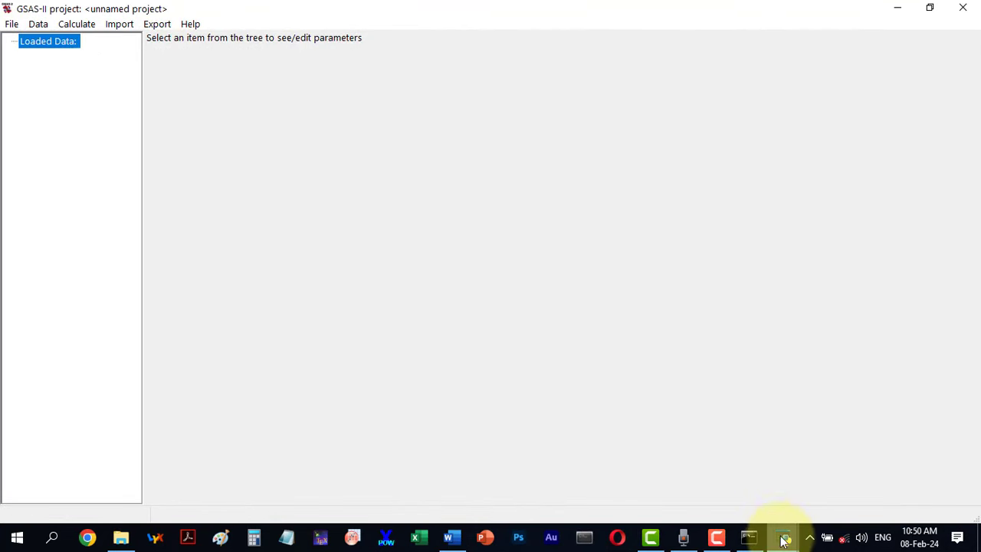
- Bring the unnamed GSAS-II project window forward, followed by the GSAS-II plots window
{"action": "left_click", "coordinate": [781, 536]}
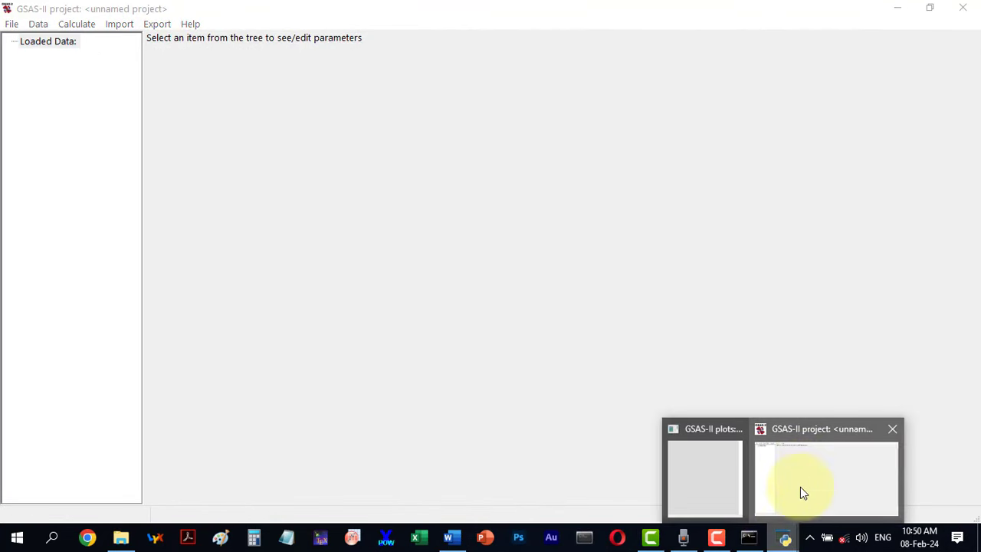
{"action": "left_click", "coordinate": [802, 486]}
{"action": "left_click", "coordinate": [785, 536]}
{"action": "left_click", "coordinate": [693, 481]}
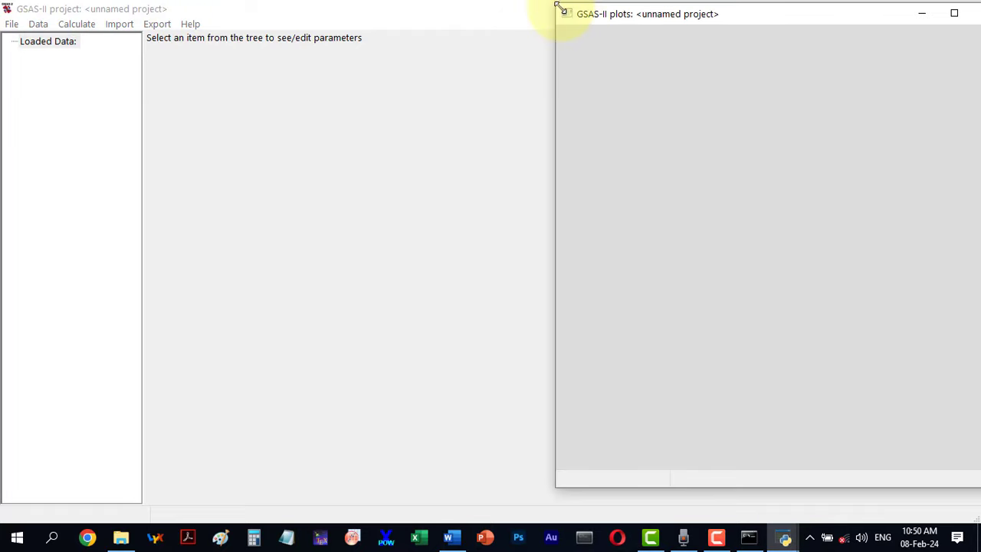
- Shrink the unnamed GSAS-II project window and move it to the upper corner of the desktop, uncovering the console and plots windows
{"action": "left_click", "coordinate": [518, 15]}
{"action": "left_click_drag", "start_coordinate": [744, 16], "coordinate": [763, 25]}
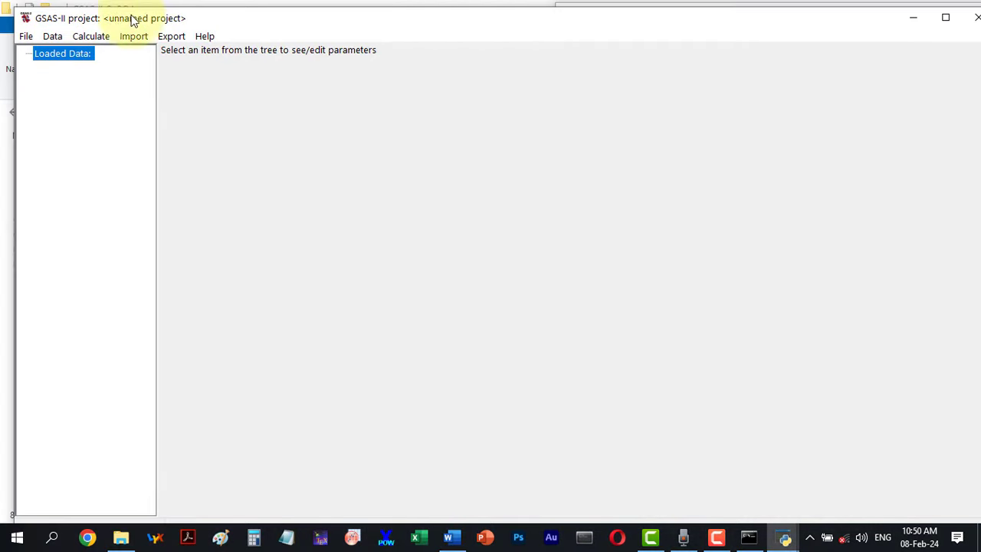
{"action": "left_click_drag", "start_coordinate": [15, 8], "coordinate": [389, 274]}
{"action": "left_click_drag", "start_coordinate": [653, 284], "coordinate": [254, 11]}
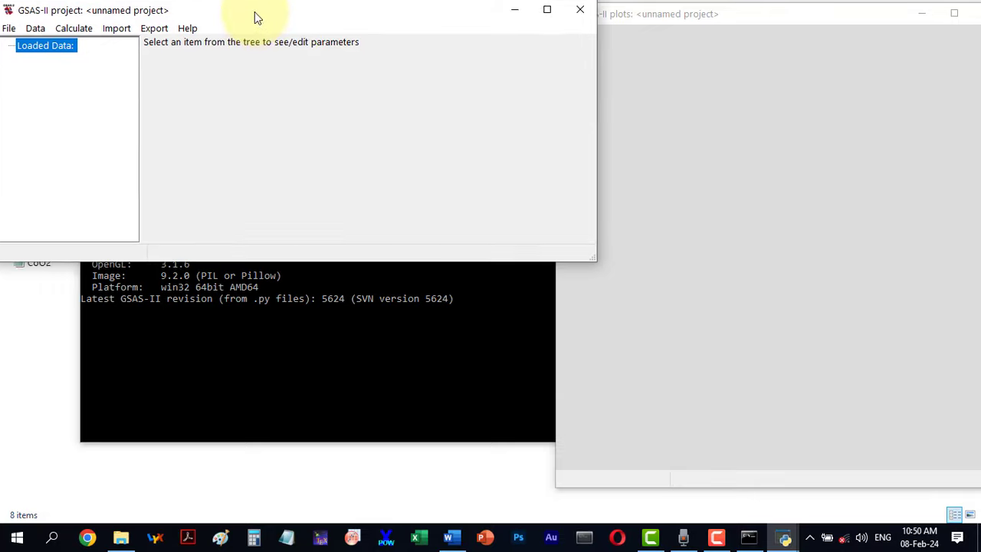
- Move and shrink the GSASII console to sit below the plots window, and resize the project window to fill the space beside them
{"action": "left_click", "coordinate": [313, 296]}
{"action": "left_click_drag", "start_coordinate": [200, 93], "coordinate": [440, 174]}
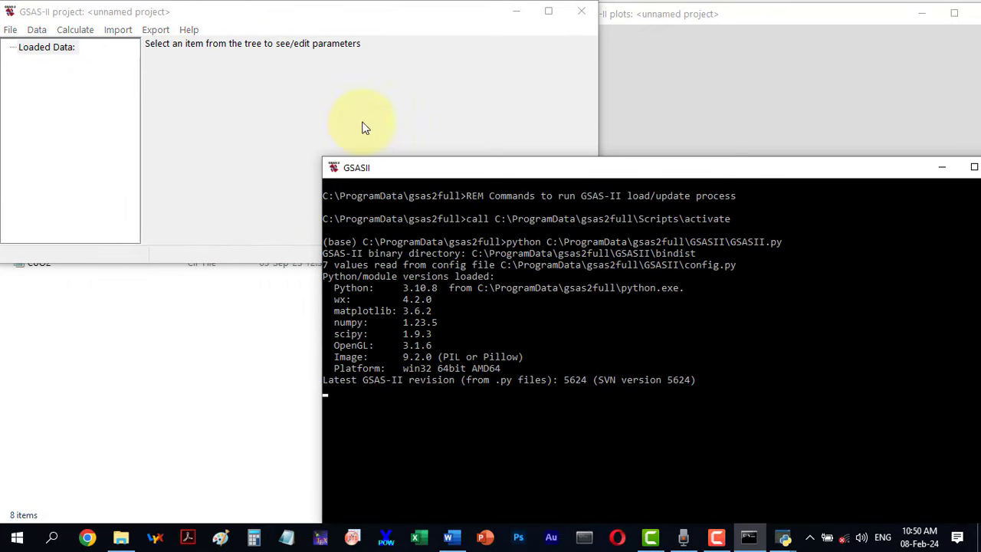
{"action": "left_click_drag", "start_coordinate": [322, 157], "coordinate": [555, 404]}
{"action": "left_click_drag", "start_coordinate": [600, 213], "coordinate": [554, 230]}
{"action": "left_click_drag", "start_coordinate": [489, 244], "coordinate": [437, 503]}
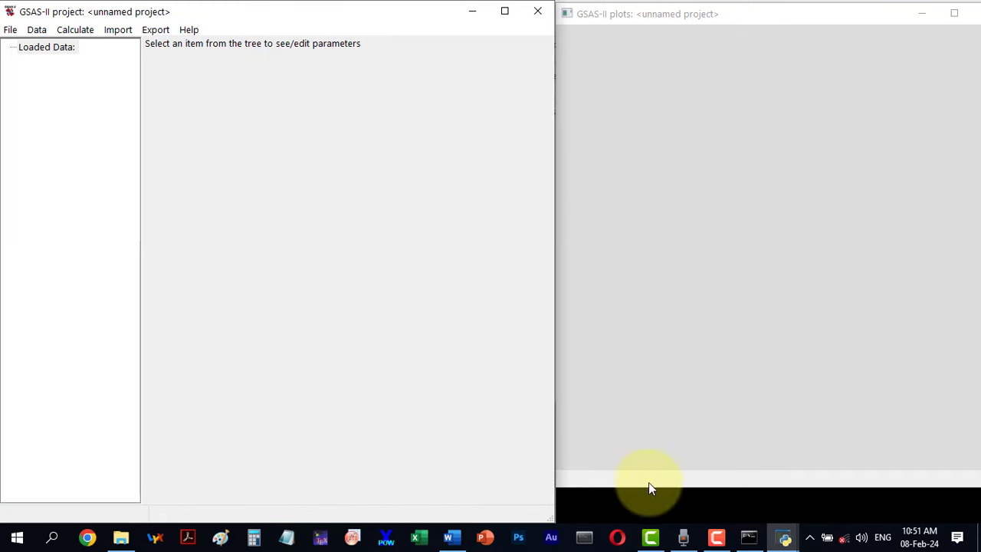
- Make the console window slightly taller, and bring the plots window and the project window back in front
{"action": "left_click", "coordinate": [648, 483]}
{"action": "mouse_move", "coordinate": [650, 404]}
{"action": "left_mouse_down"}
{"action": "mouse_move", "coordinate": [650, 387]}
{"action": "mouse_move", "coordinate": [650, 395]}
{"action": "left_mouse_up"}
{"action": "left_click", "coordinate": [636, 330]}
{"action": "left_click", "coordinate": [257, 223]}
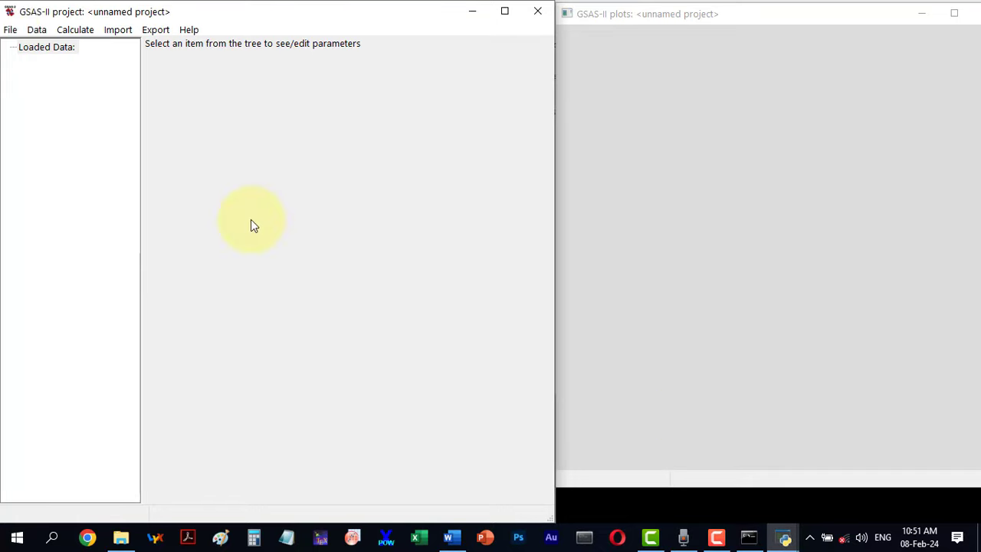
- Save the project as Co3O4 in the GSAS-II Co3O4 folder, and check the plots and console windows
{"action": "left_click", "coordinate": [9, 31]}
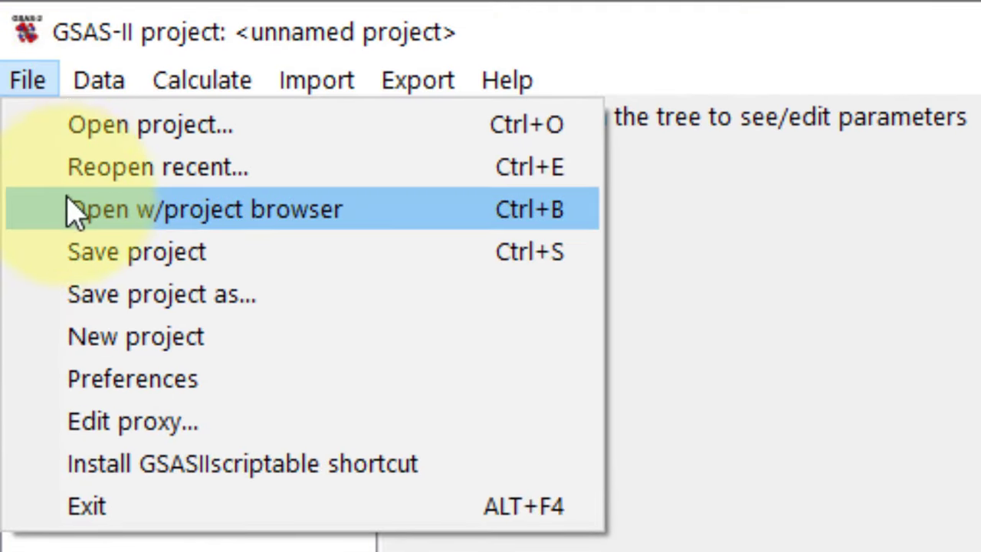
{"action": "left_click", "coordinate": [79, 300]}
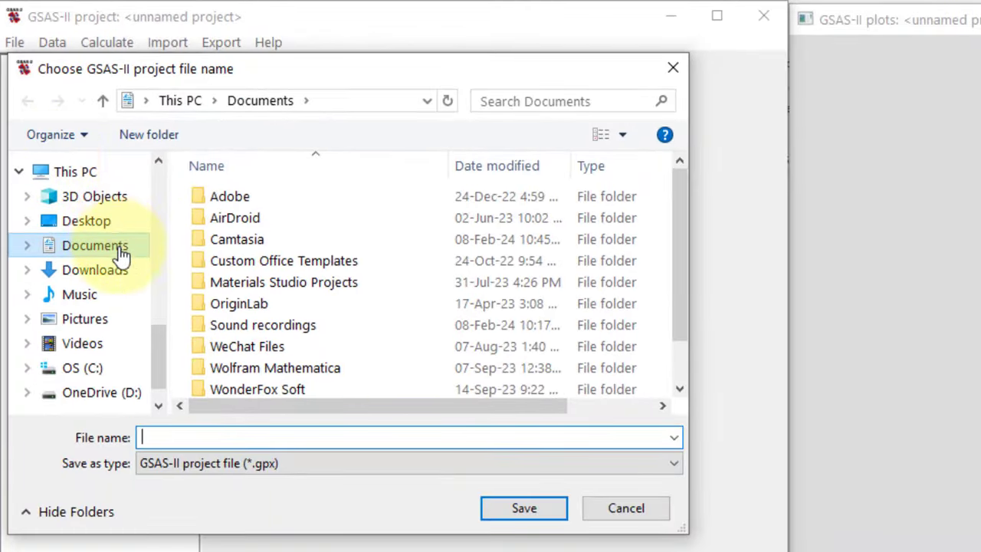
{"action": "scroll", "coordinate": [187, 380], "scroll_direction": "up", "scroll_amount": 4}
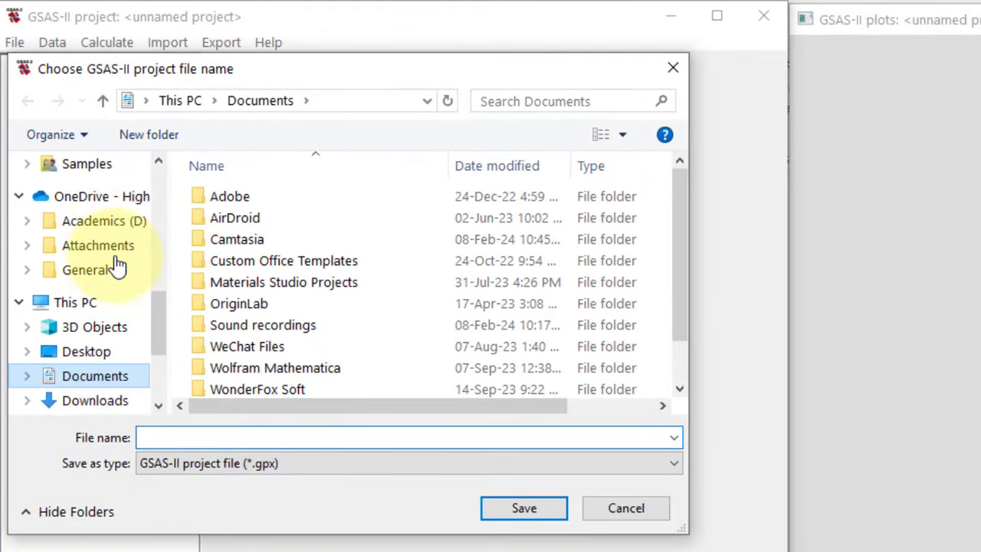
{"action": "scroll", "coordinate": [115, 260], "scroll_direction": "up", "scroll_amount": 4}
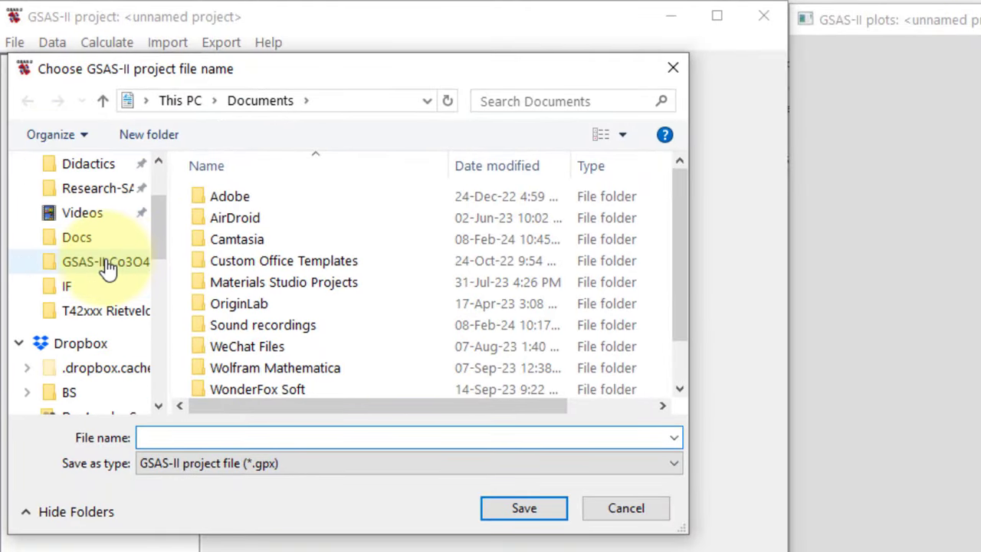
{"action": "left_click", "coordinate": [103, 264]}
{"action": "left_click", "coordinate": [187, 437]}
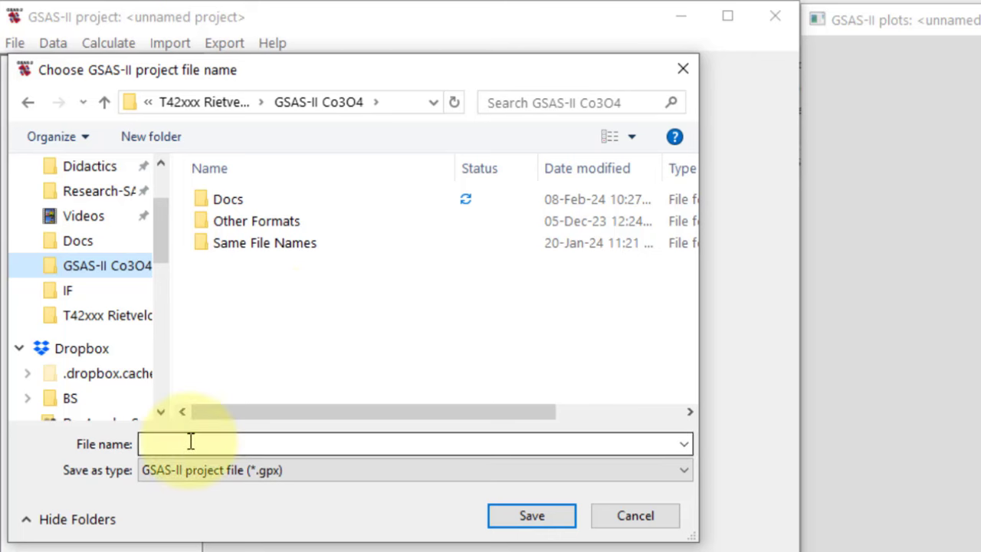
{"action": "type", "text": "Co3O"}
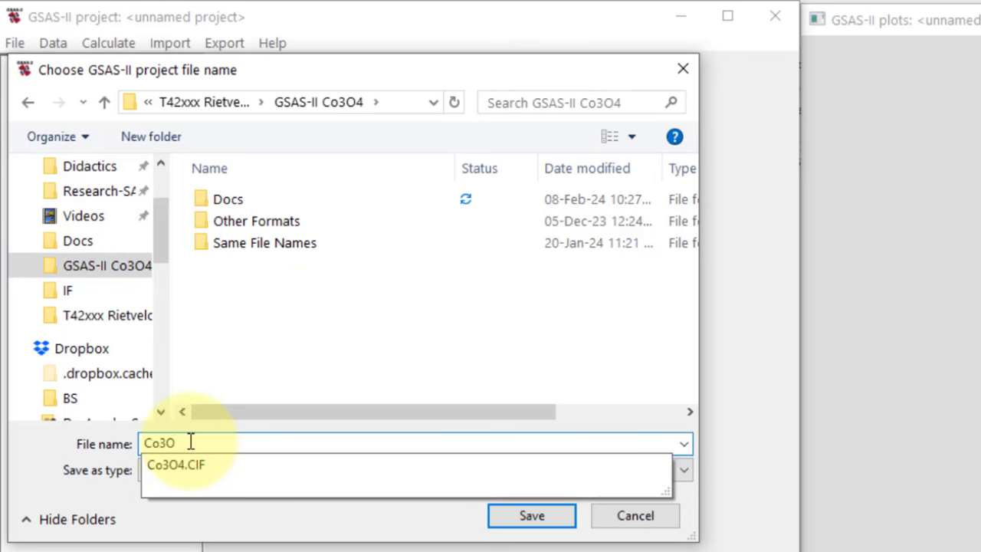
{"action": "type", "text": "4"}
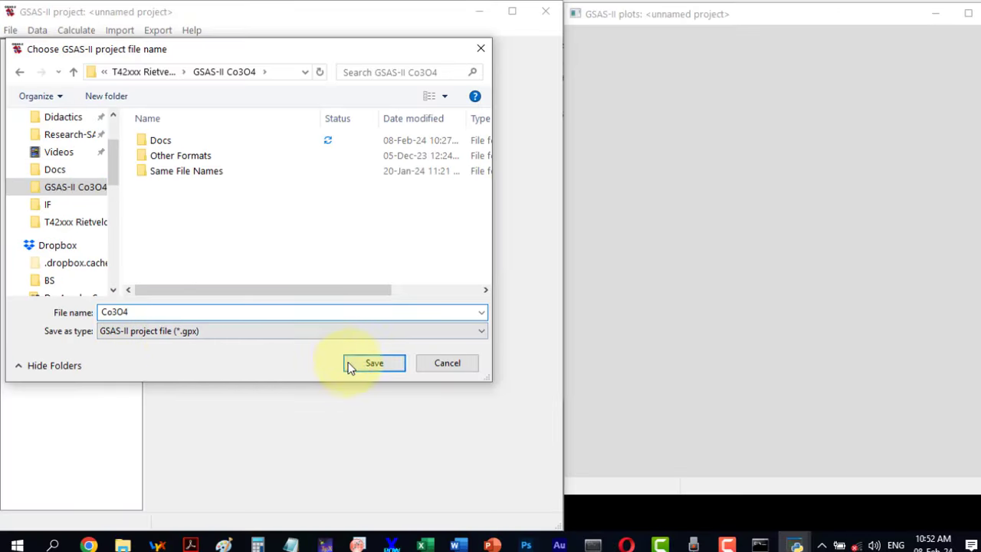
{"action": "left_click", "coordinate": [507, 517]}
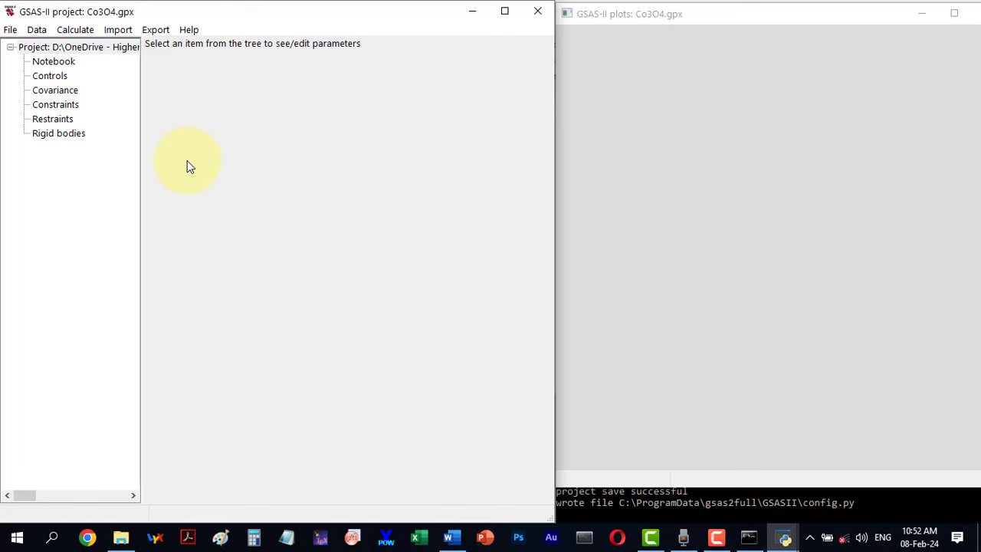
{"action": "left_click", "coordinate": [782, 197]}
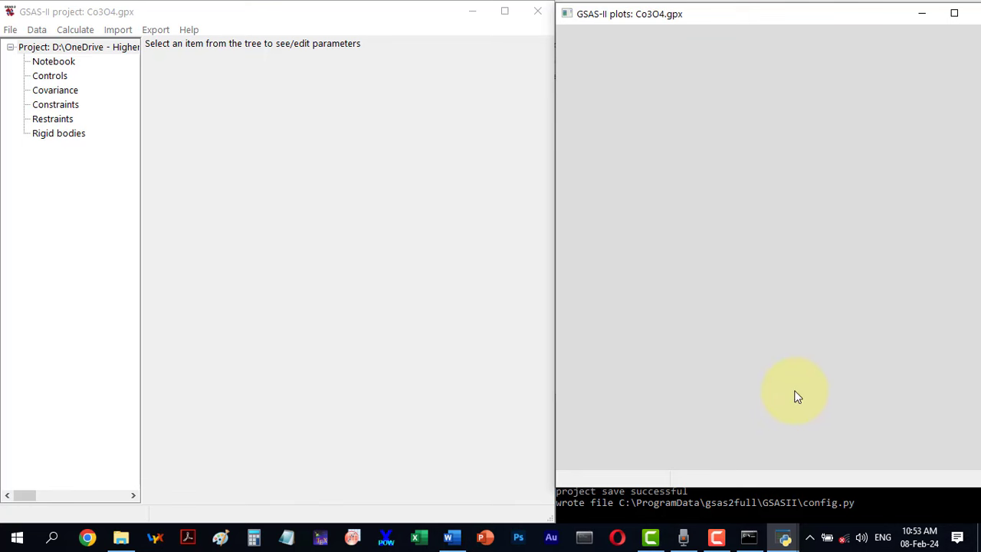
{"action": "left_click", "coordinate": [721, 497]}
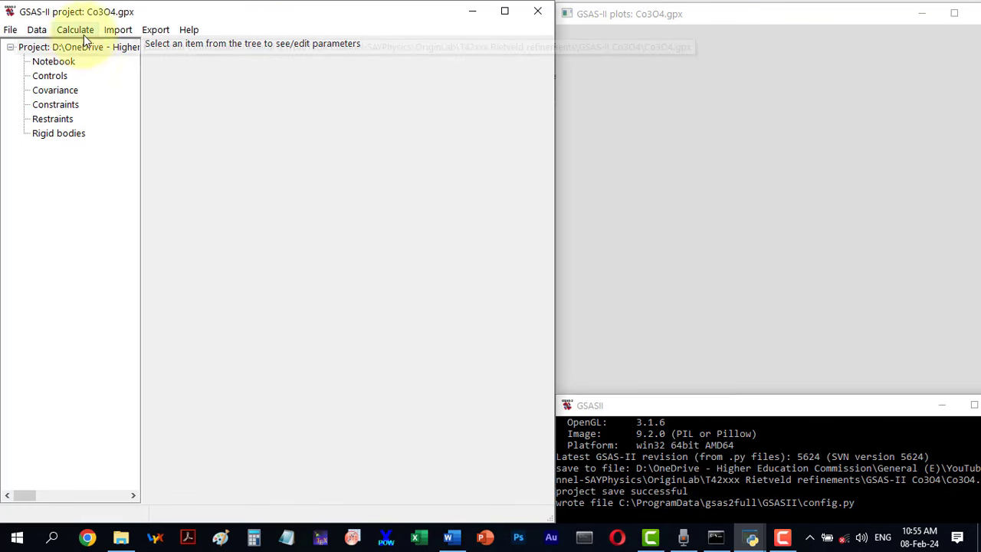
- Import the powder data file 1. Co3O4 with its format guessed, using the instrument parameter file 2. xprt02m_Co_nozero
{"action": "left_click", "coordinate": [115, 31]}
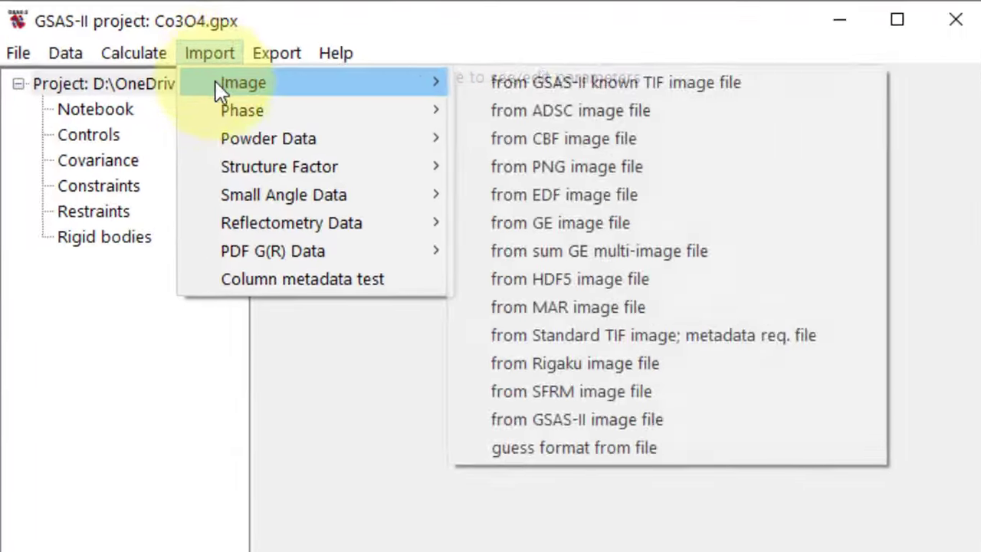
{"action": "mouse_move", "coordinate": [130, 78]}
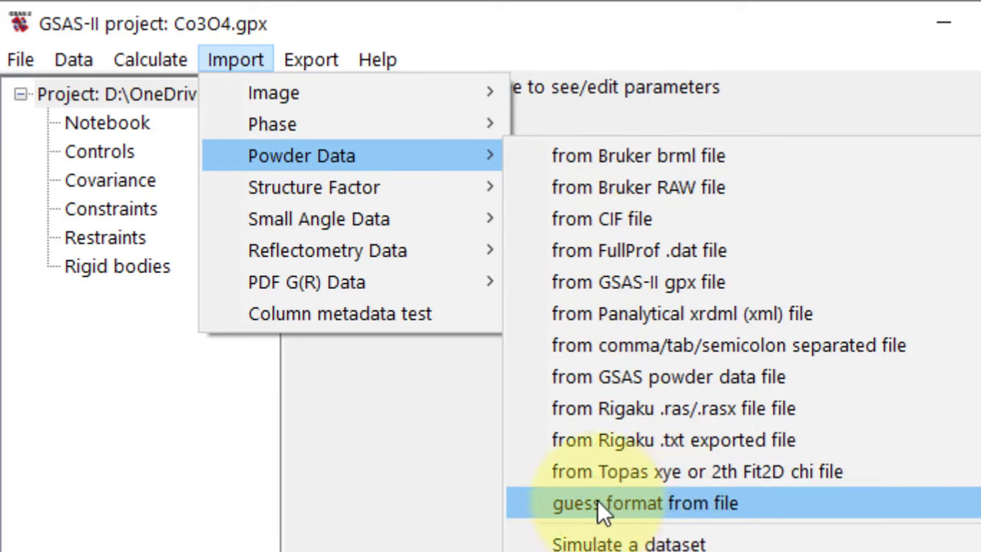
{"action": "left_click", "coordinate": [656, 504]}
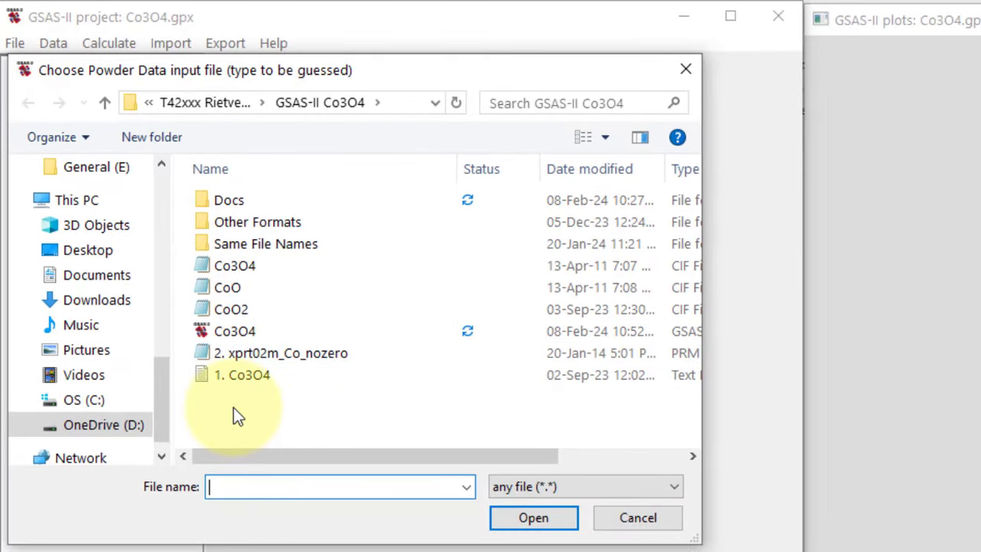
{"action": "left_click", "coordinate": [238, 376]}
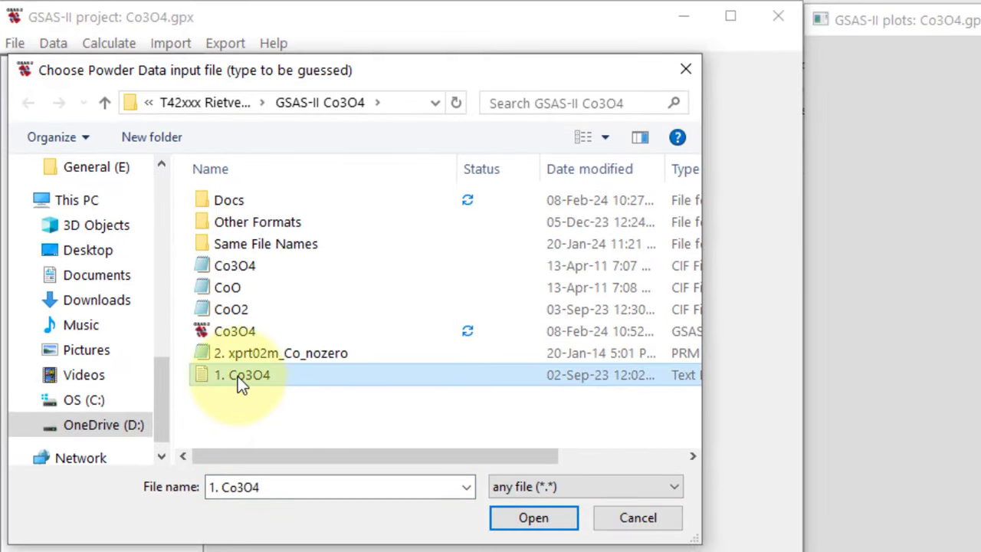
{"action": "left_click", "coordinate": [521, 522]}
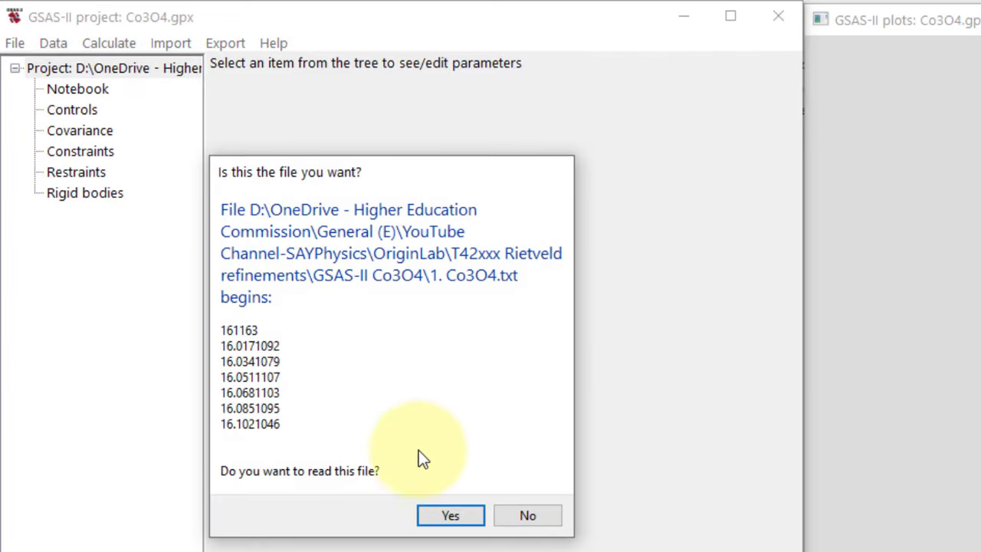
{"action": "left_click", "coordinate": [439, 514]}
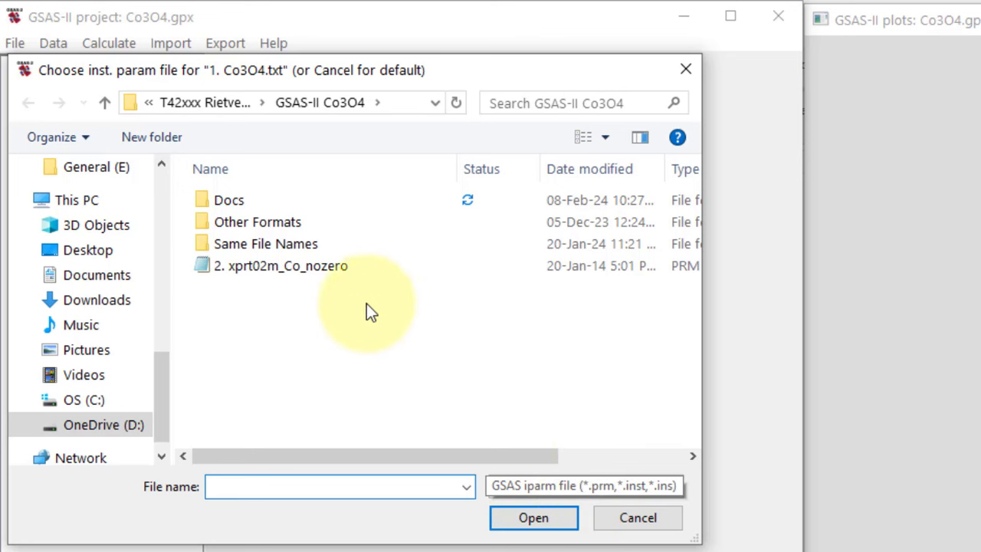
{"action": "left_click", "coordinate": [316, 278]}
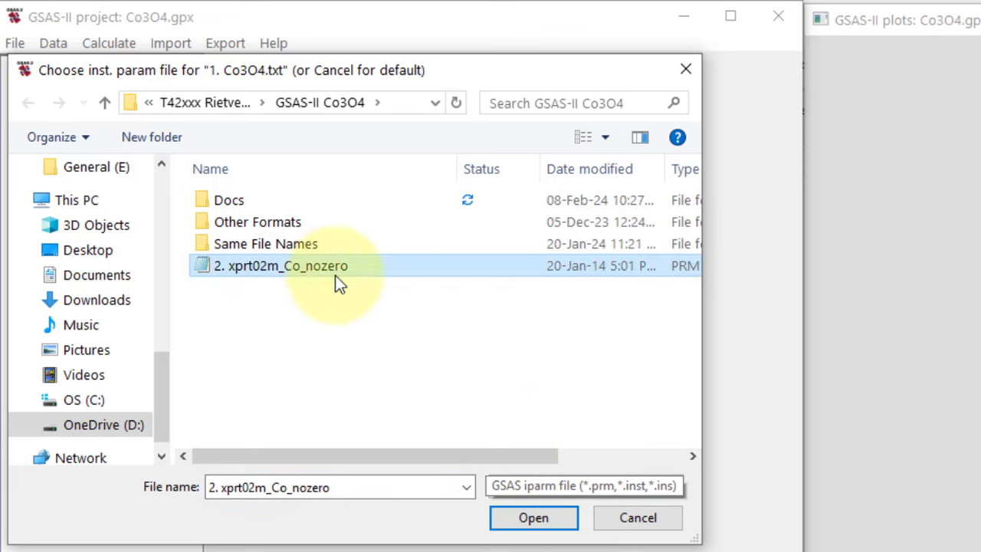
{"action": "left_click", "coordinate": [557, 525]}
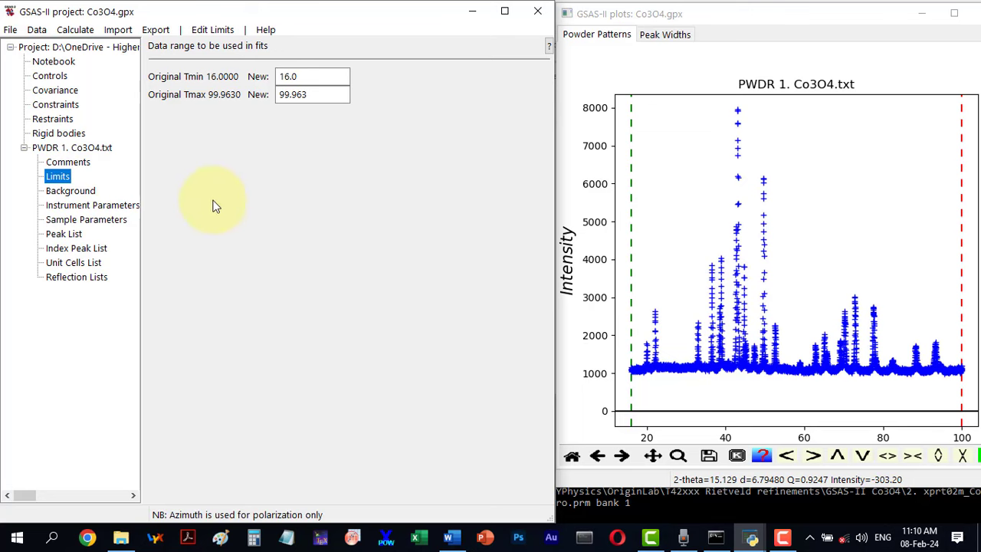
- Set the source type to CuKa in the instrument parameters of the imported Co3O4 histogram
{"action": "left_click", "coordinate": [87, 206]}
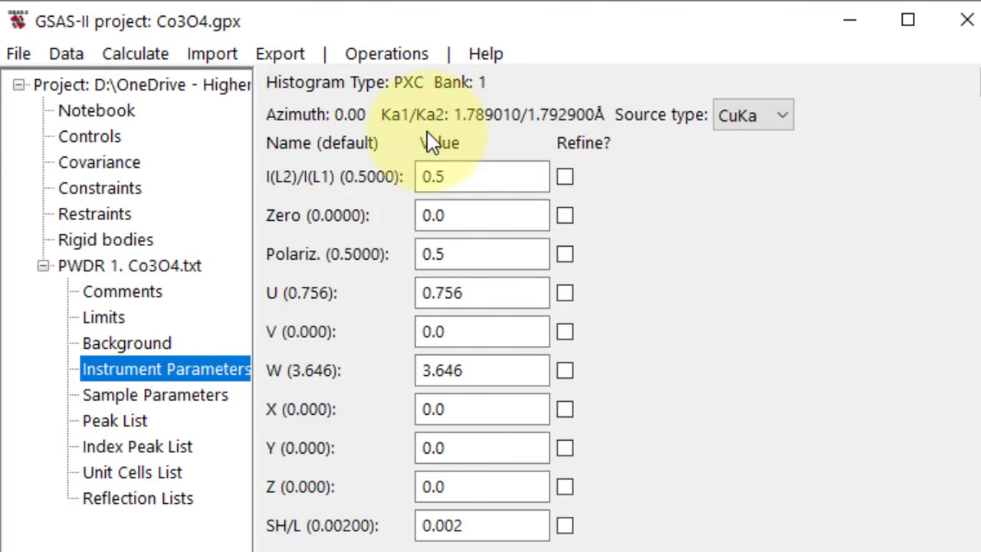
{"action": "left_click", "coordinate": [732, 116]}
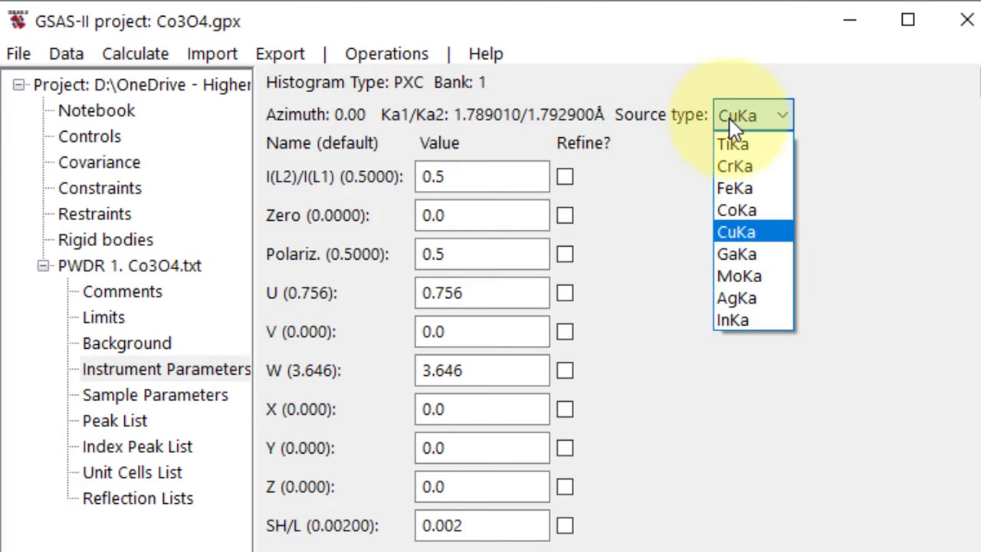
{"action": "left_click", "coordinate": [759, 231]}
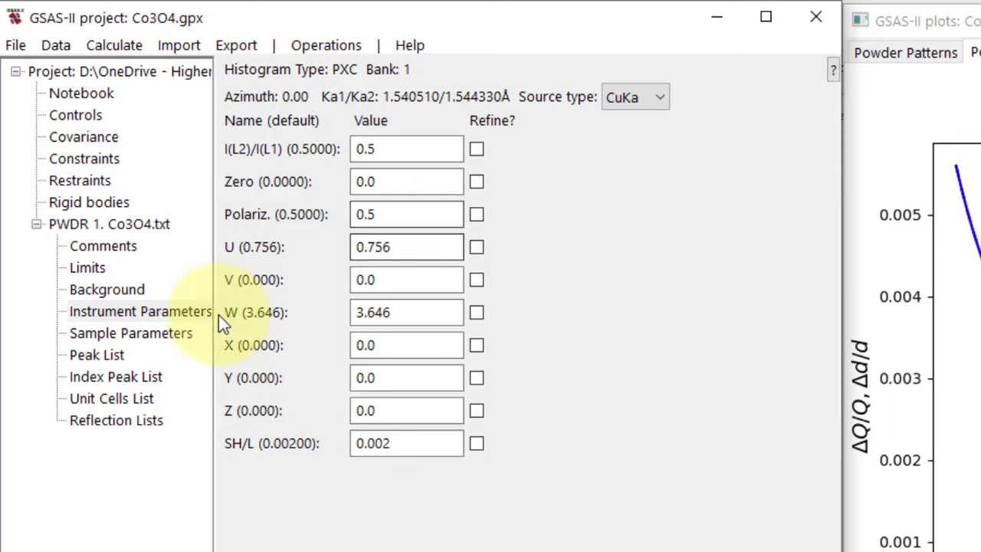
- In the sample parameters, name the instrument PANanalytical X'Pert3, select the Bragg-Brentano diffractometer type, and turn off histogram scale factor refinement
{"action": "left_click", "coordinate": [145, 335]}
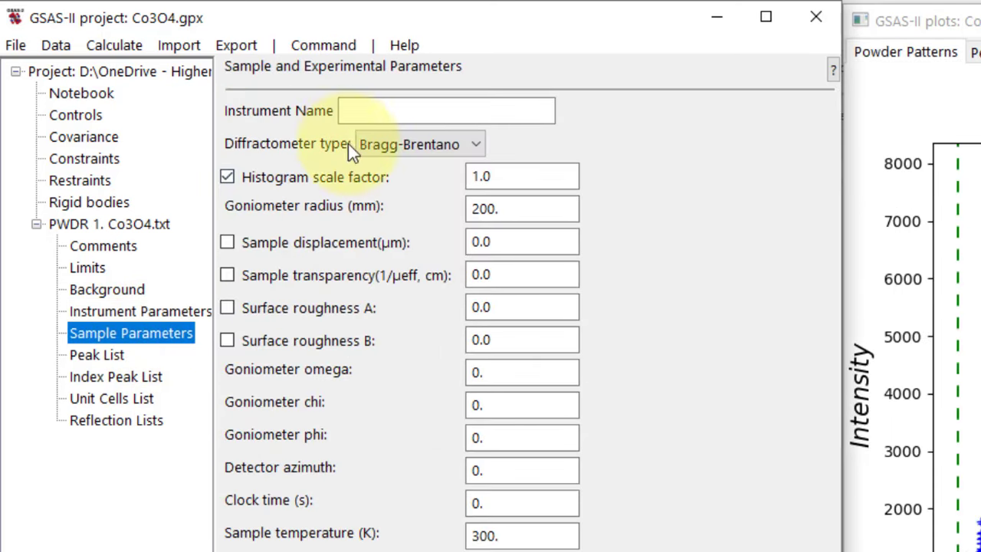
{"action": "left_click", "coordinate": [345, 112]}
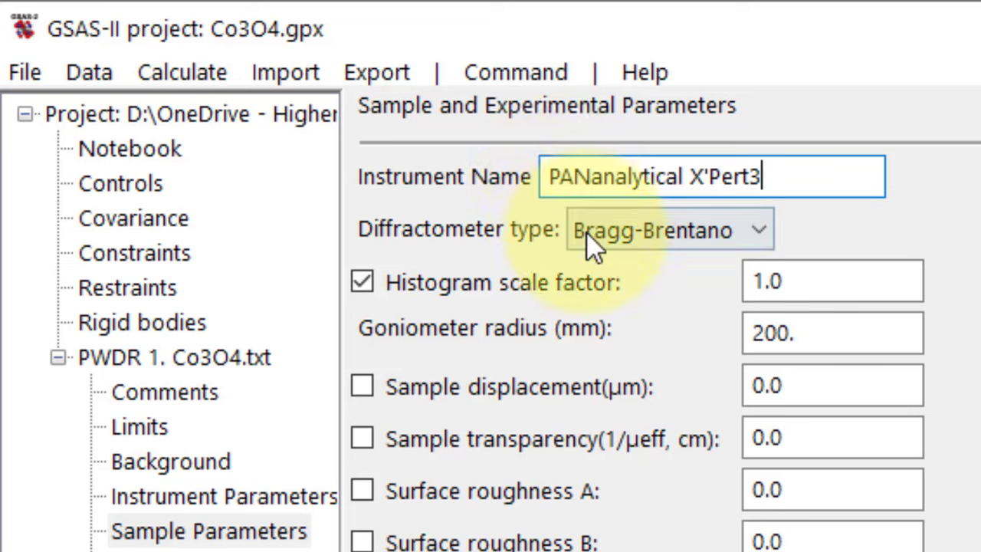
{"action": "left_click", "coordinate": [631, 247]}
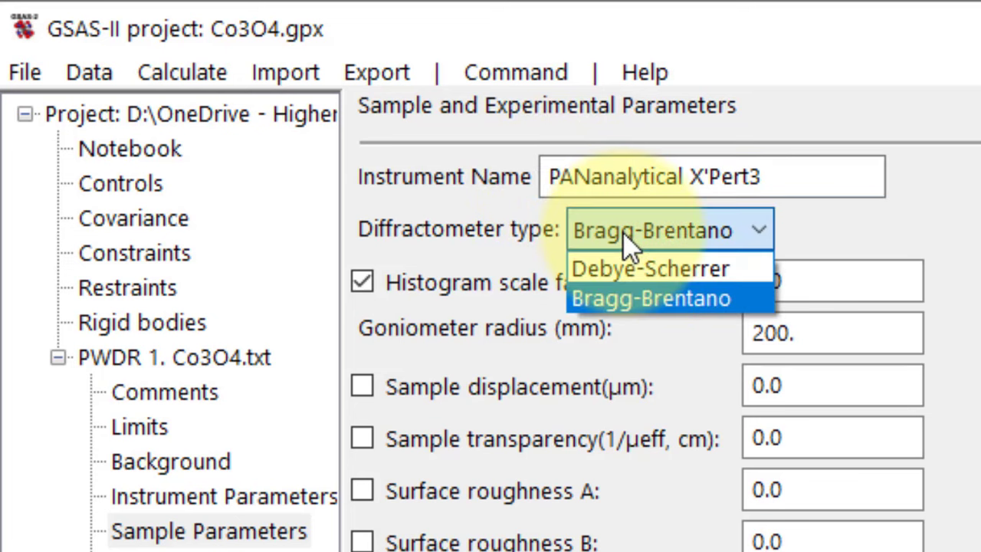
{"action": "left_click", "coordinate": [621, 305]}
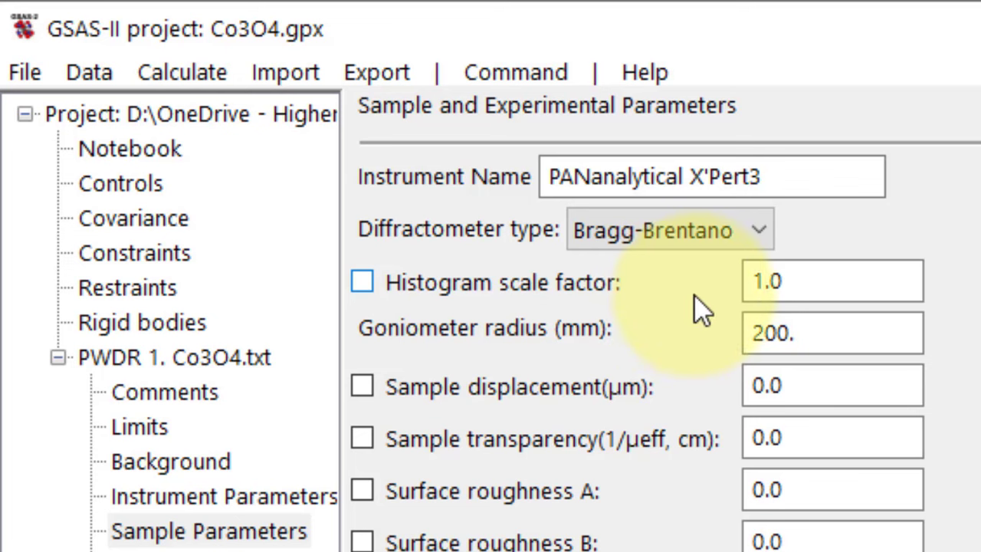
{"action": "left_click", "coordinate": [771, 283]}
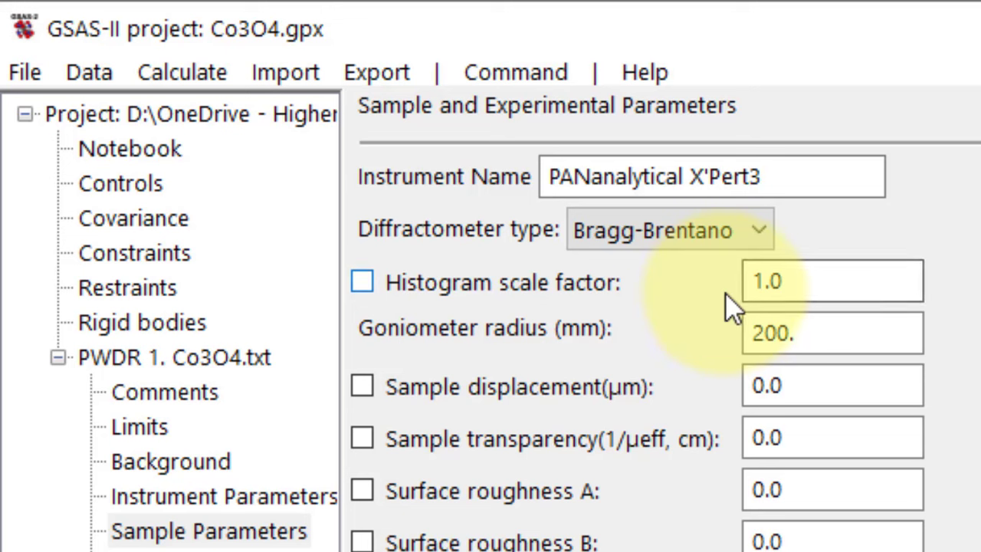
{"action": "left_click", "coordinate": [803, 287]}
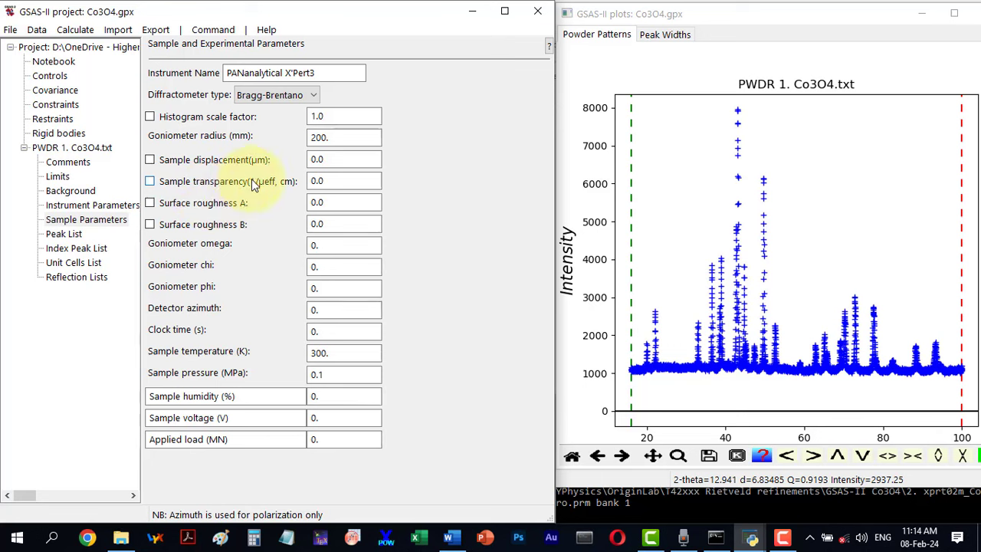
- Import the CoO phase from the CoO CIF file and name it CoO without a space
{"action": "left_click", "coordinate": [118, 33]}
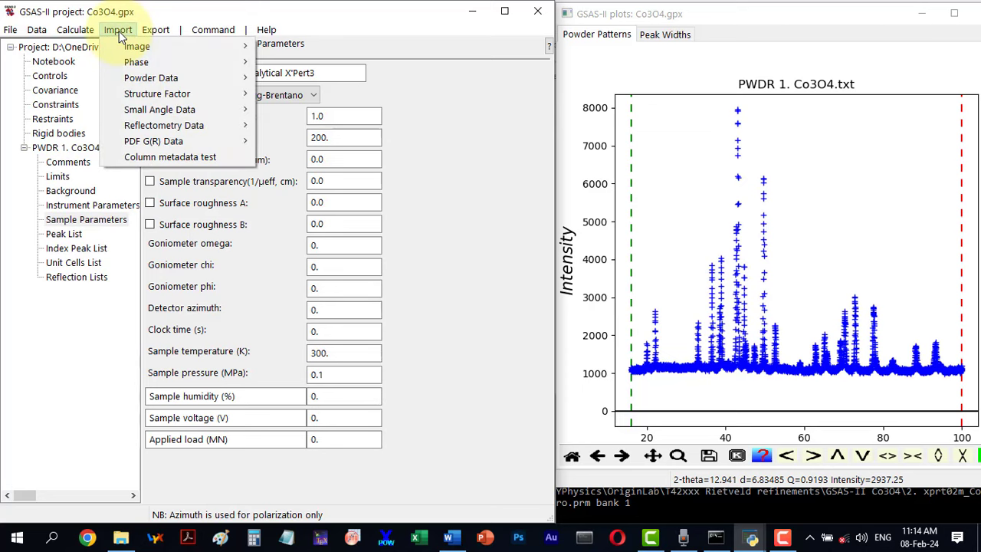
{"action": "mouse_move", "coordinate": [136, 63]}
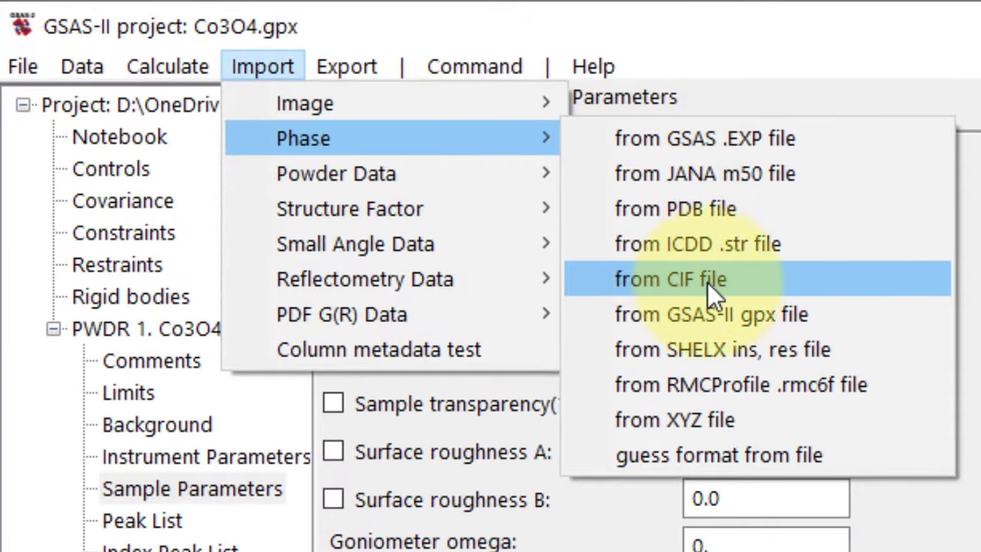
{"action": "left_click", "coordinate": [752, 282]}
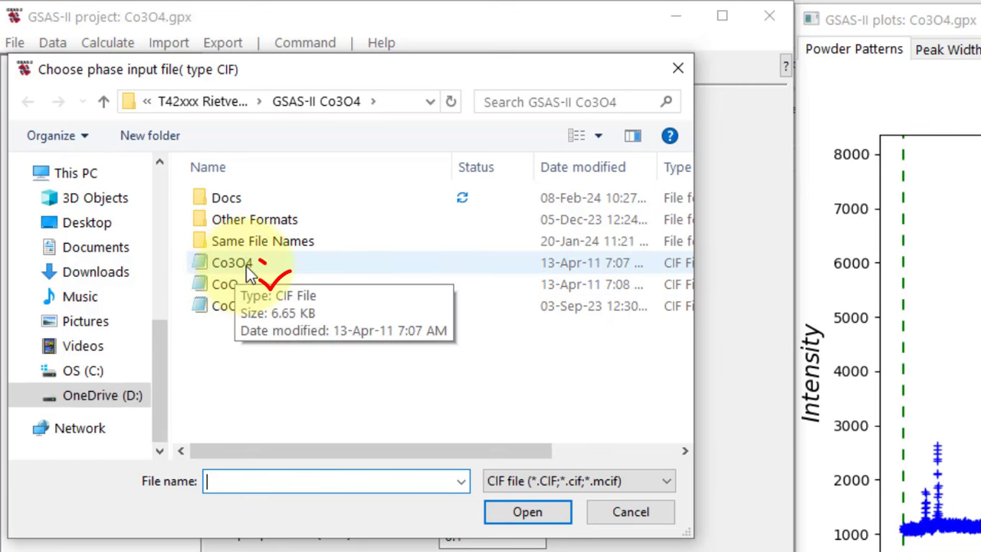
{"action": "left_click", "coordinate": [228, 283]}
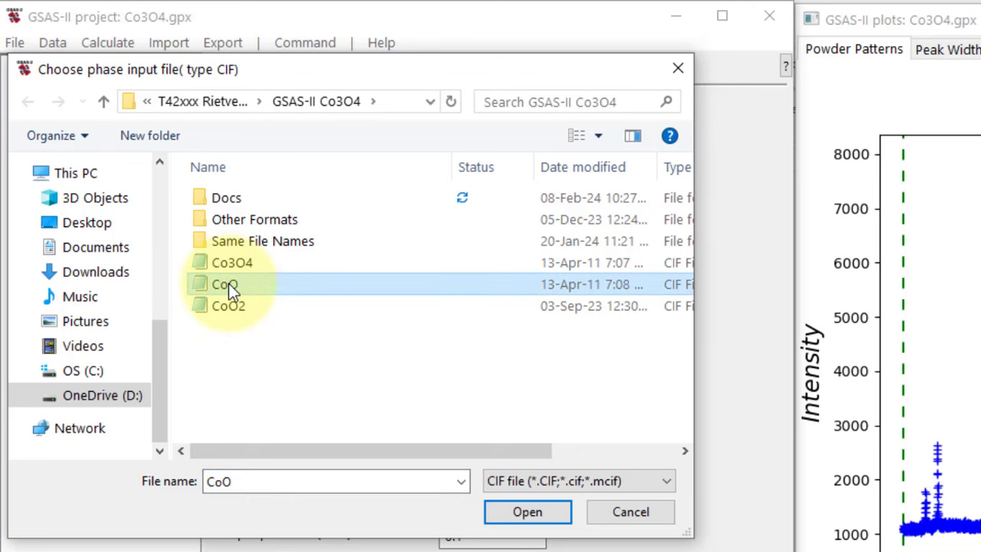
{"action": "left_click", "coordinate": [508, 510]}
{"action": "left_click", "coordinate": [445, 476]}
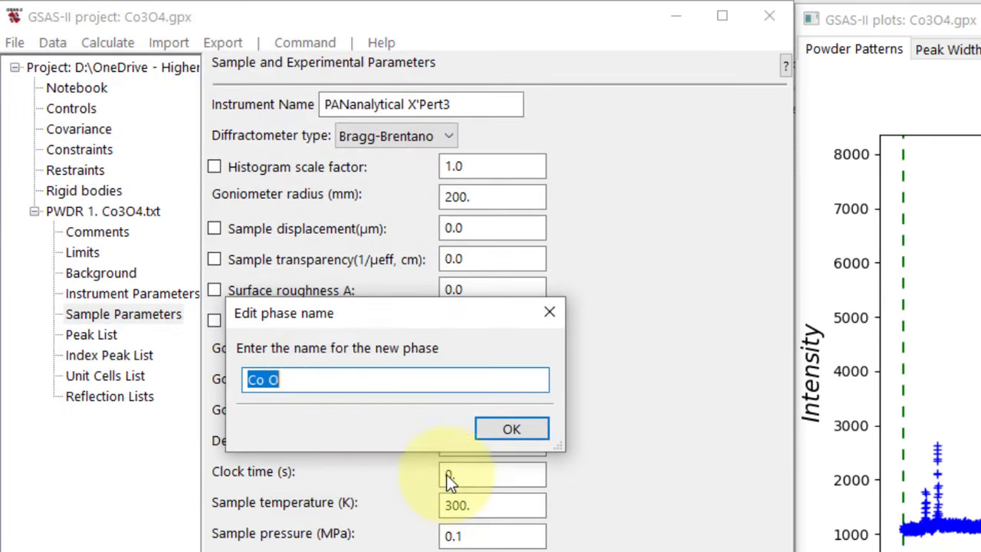
{"action": "left_click", "coordinate": [273, 381]}
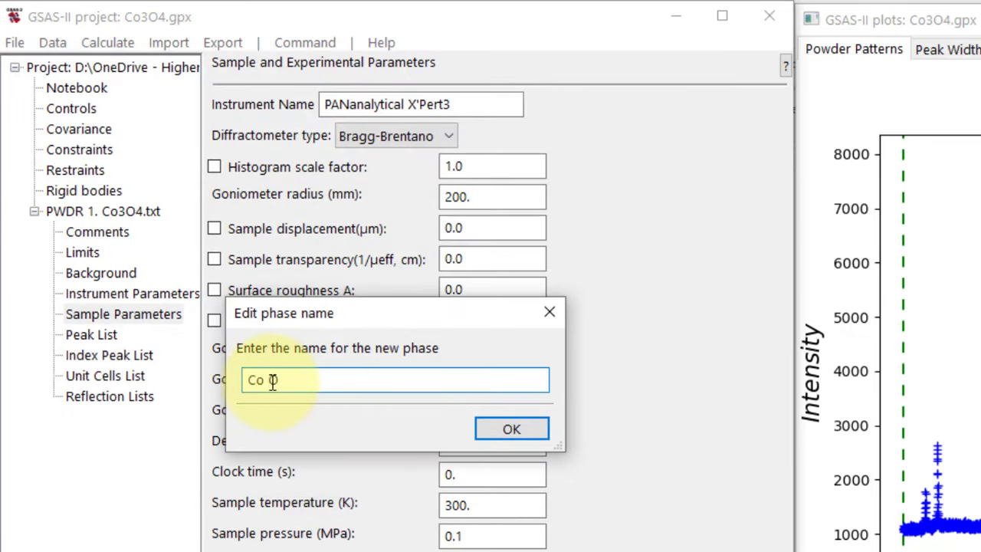
{"action": "key", "text": "BackSpace"}
{"action": "left_click", "coordinate": [494, 431]}
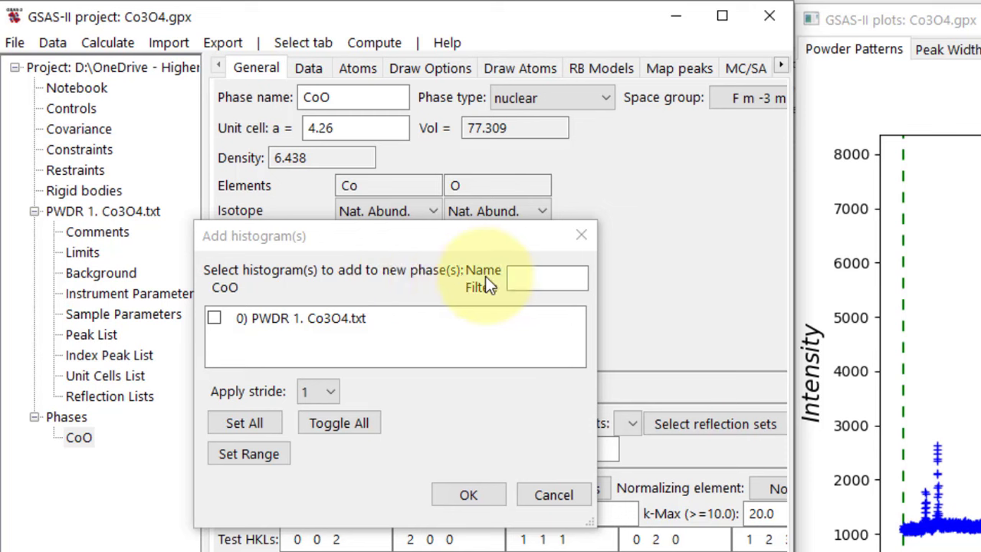
- Add the PWDR 1. Co3O4.txt histogram to the new CoO phase
{"action": "left_click", "coordinate": [216, 319]}
{"action": "left_click", "coordinate": [216, 319]}
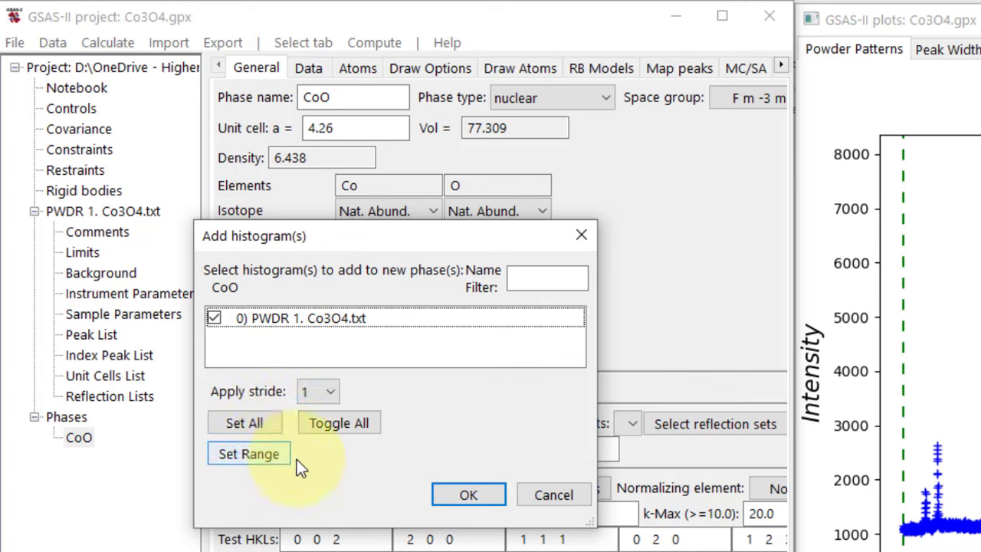
{"action": "left_click", "coordinate": [468, 494]}
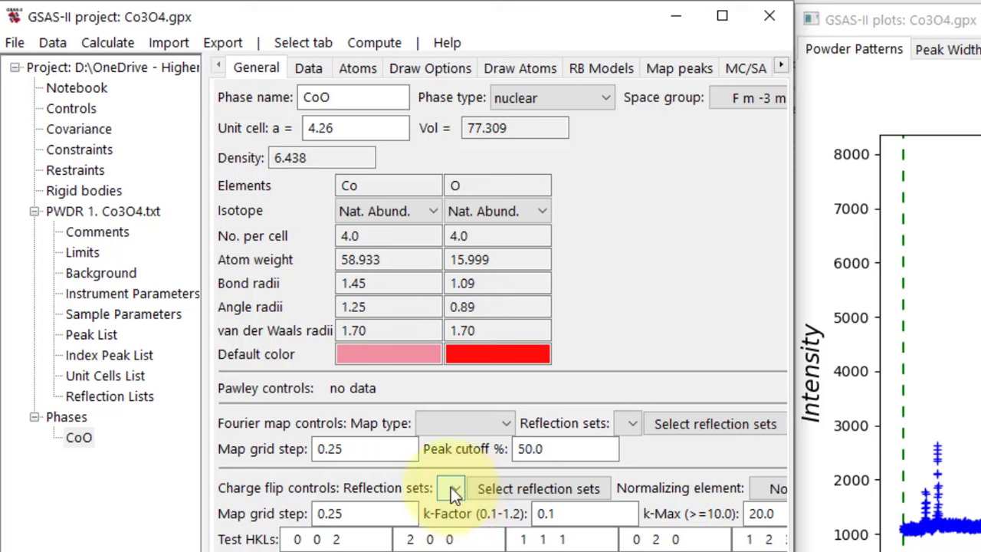
{"action": "left_click", "coordinate": [451, 489]}
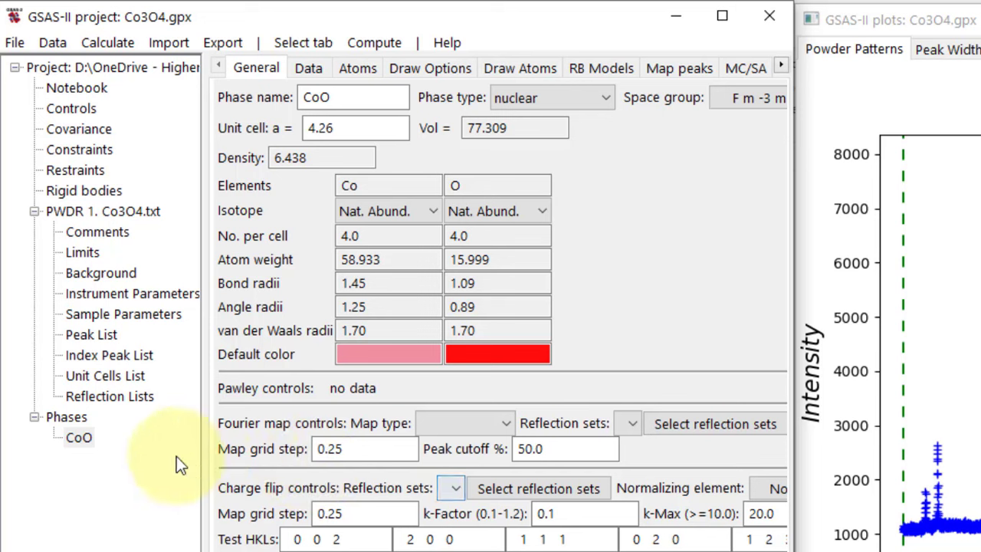
{"action": "left_click", "coordinate": [77, 440]}
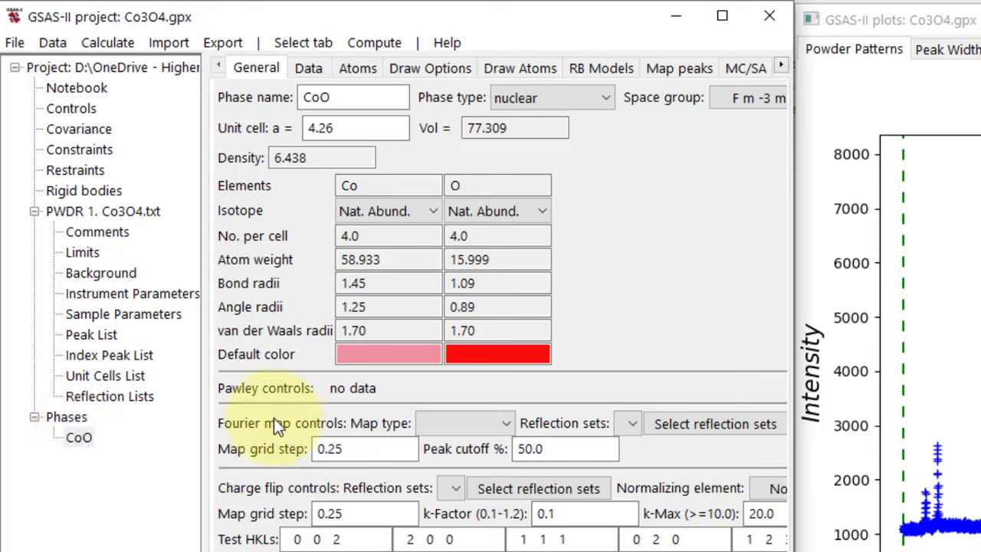
- Import the Co3O4 phase from the Co3O4 CIF file and name it Co3O4 without a space
{"action": "left_click", "coordinate": [170, 43]}
{"action": "mouse_move", "coordinate": [182, 90]}
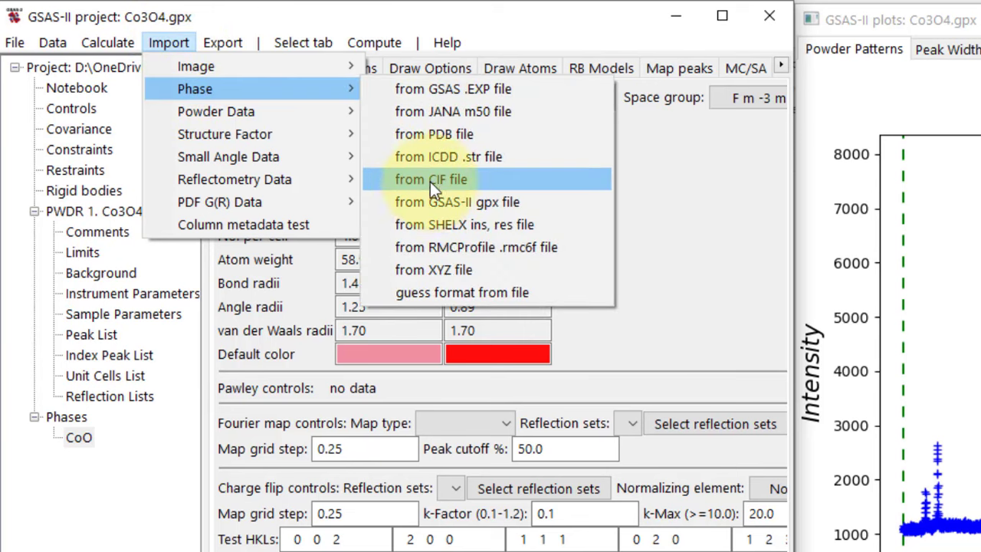
{"action": "left_click", "coordinate": [468, 182]}
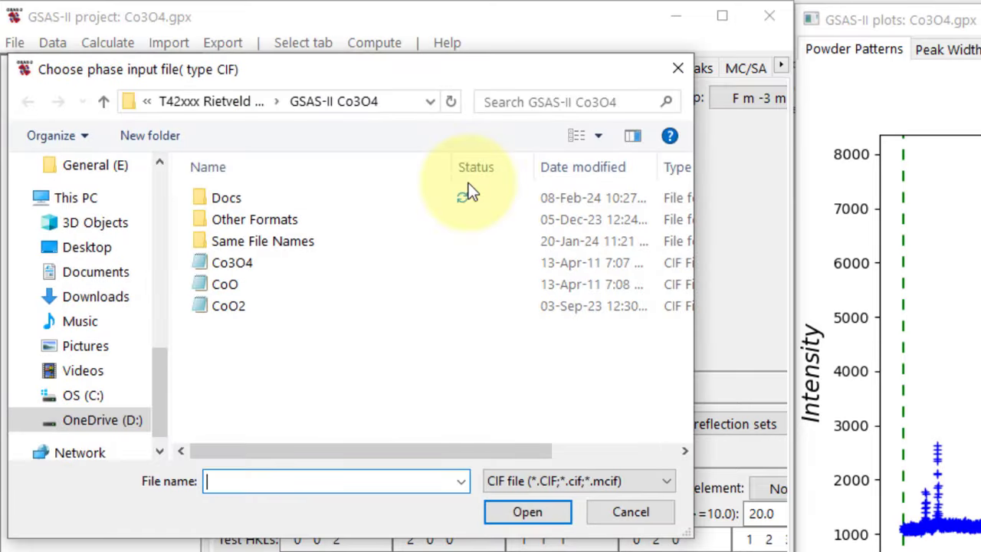
{"action": "left_click", "coordinate": [245, 269]}
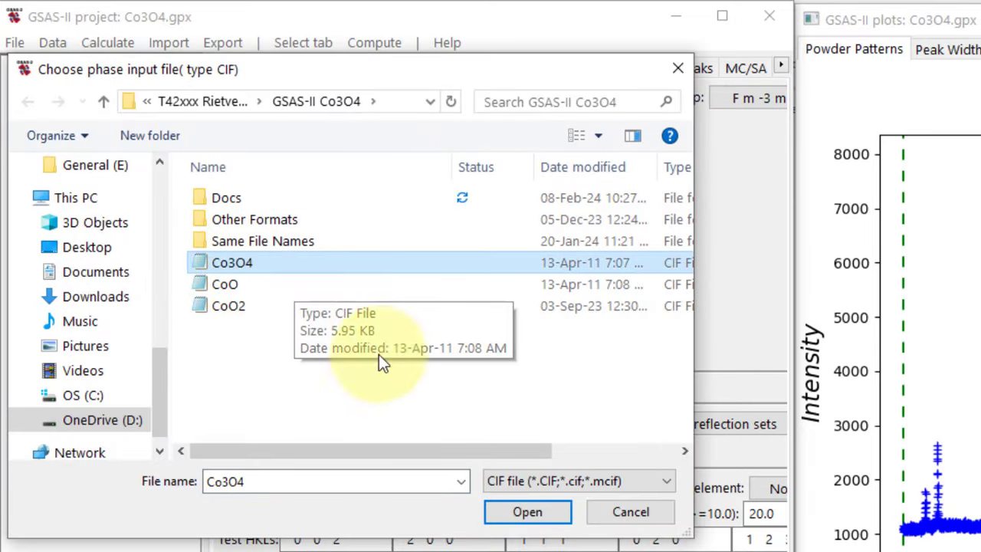
{"action": "left_click", "coordinate": [526, 512]}
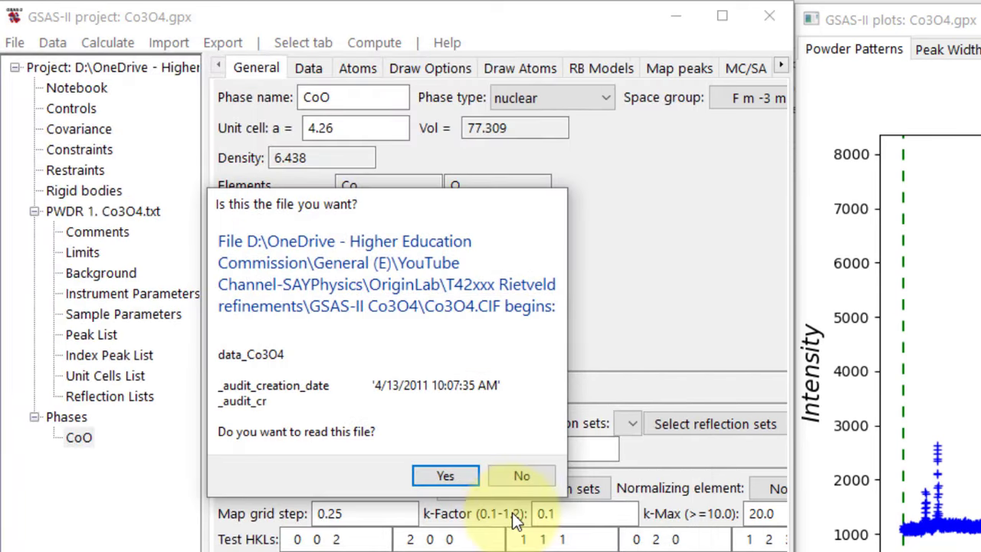
{"action": "left_click", "coordinate": [445, 477]}
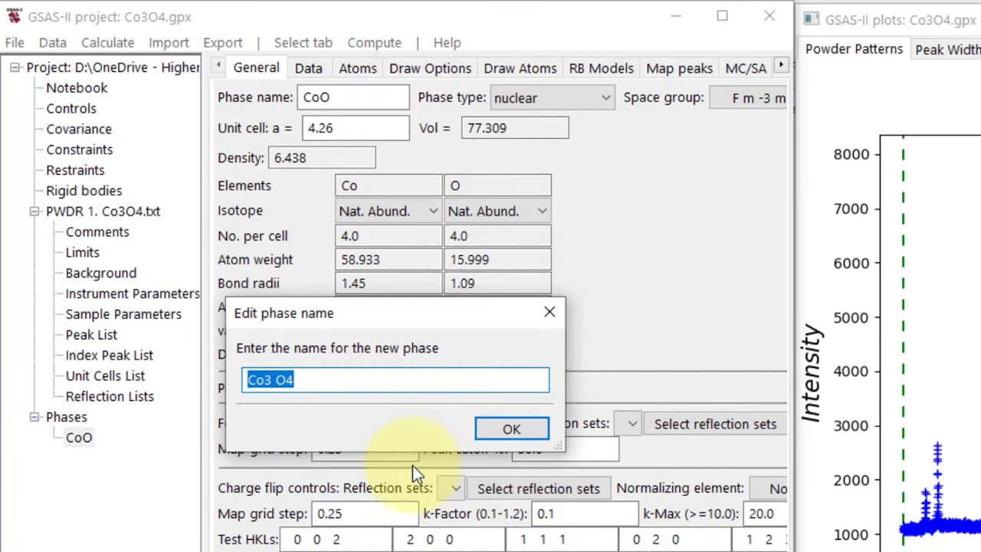
{"action": "left_click", "coordinate": [278, 384]}
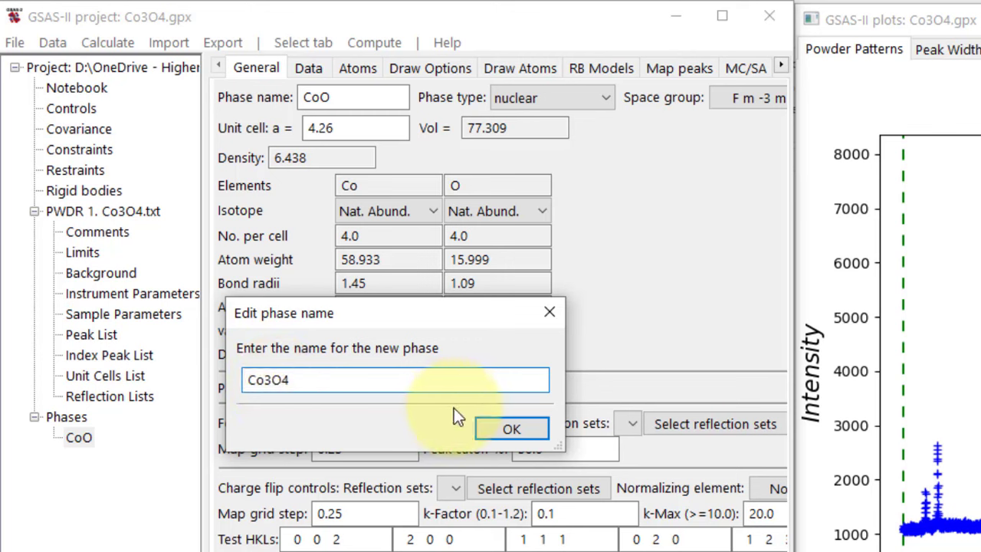
{"action": "left_click", "coordinate": [491, 424]}
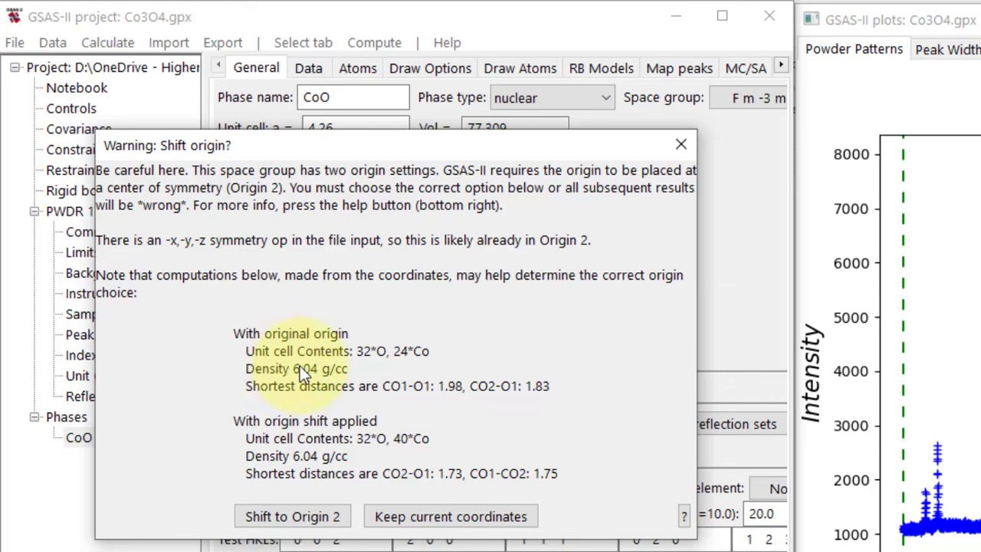
- Shift the Co3O4 phase to Origin 2 and add the PWDR 1. Co3O4.txt histogram to it
{"action": "left_click", "coordinate": [285, 516]}
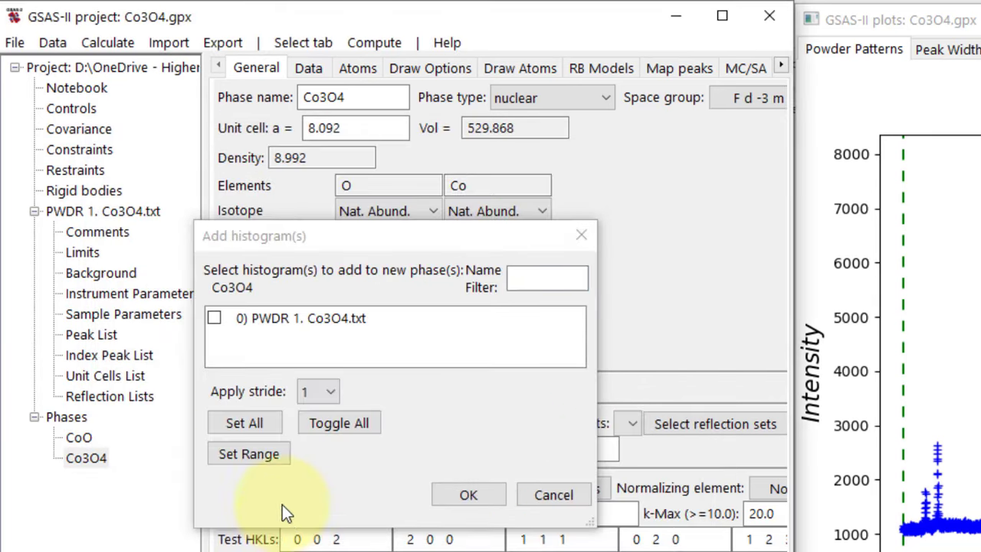
{"action": "left_click", "coordinate": [214, 318]}
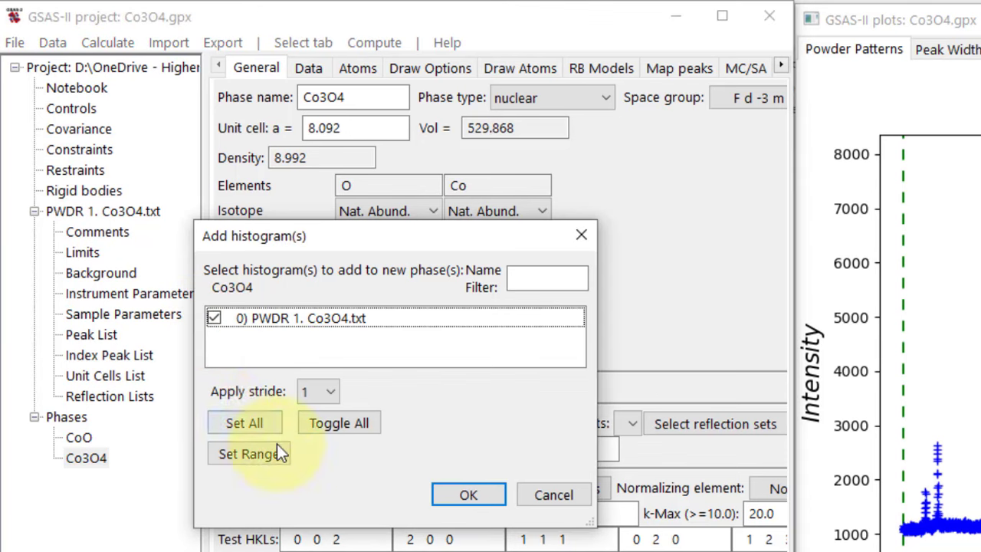
{"action": "left_click", "coordinate": [450, 492]}
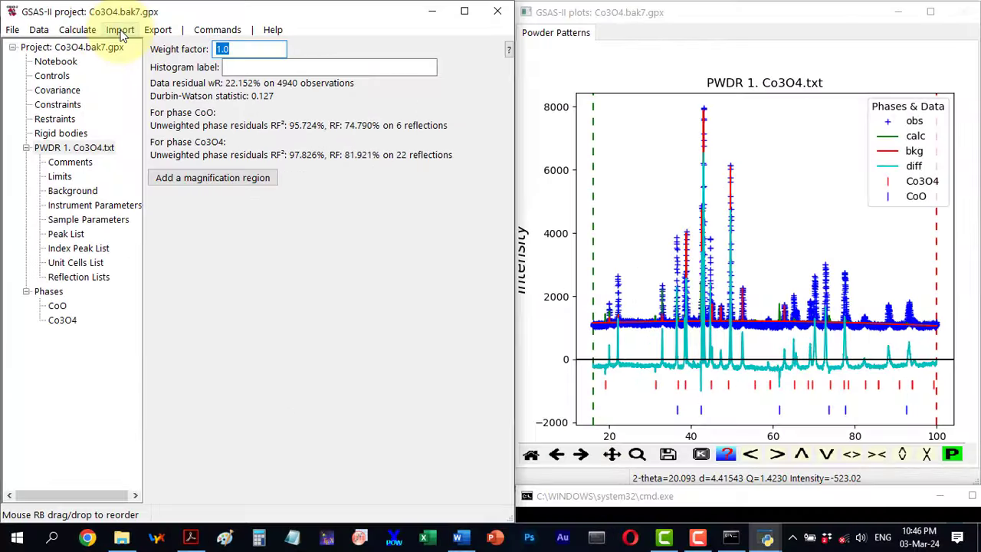
- In the Co3O4.bak7 project, import the CoO2 CIF file as phase CoO2 and add the PWDR 1. Co3O4.txt histogram to it
{"action": "left_click", "coordinate": [120, 29]}
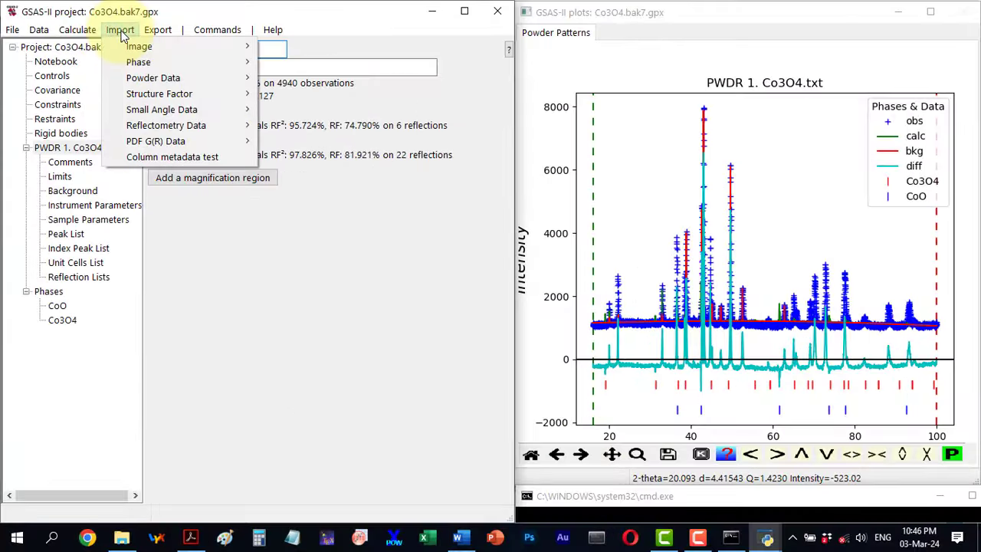
{"action": "mouse_move", "coordinate": [225, 61]}
{"action": "left_click", "coordinate": [268, 125]}
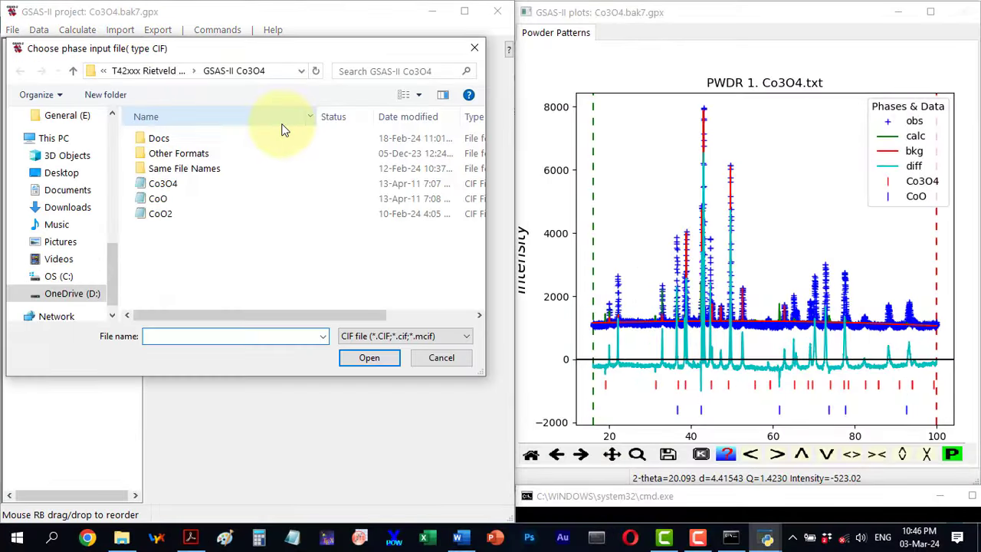
{"action": "double_click", "coordinate": [163, 214]}
{"action": "left_click", "coordinate": [285, 345]}
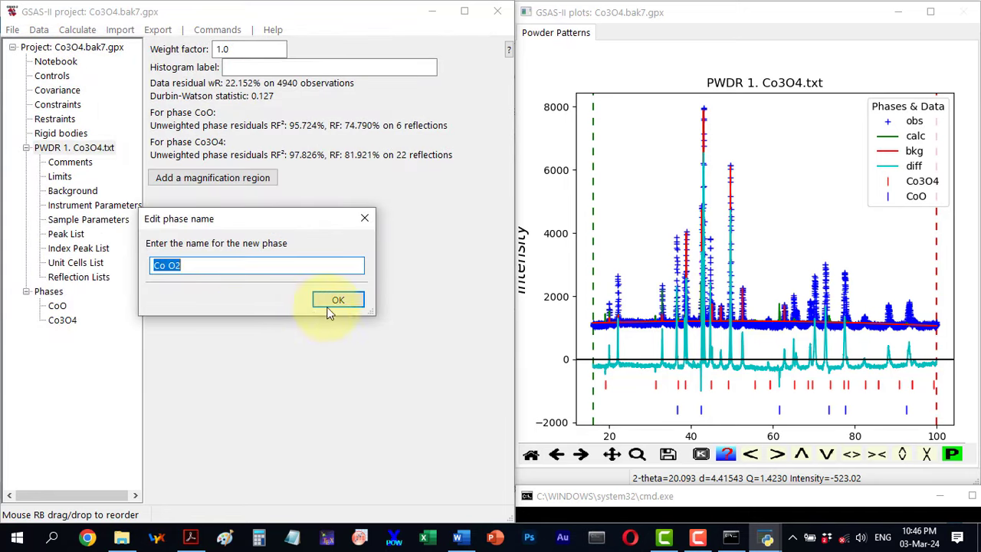
{"action": "key", "text": "BackSpace"}
{"action": "left_click", "coordinate": [332, 301]}
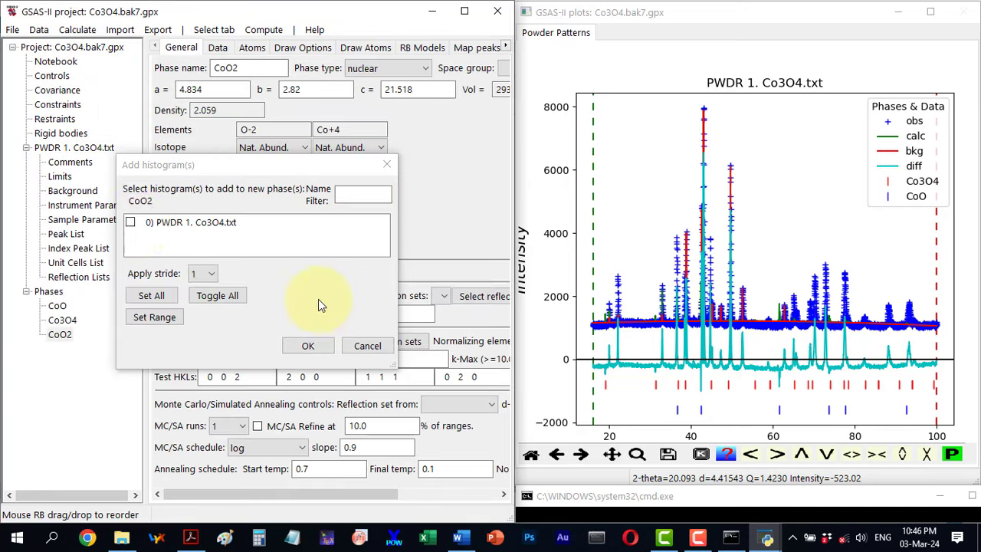
{"action": "left_click", "coordinate": [132, 224]}
{"action": "left_click", "coordinate": [291, 347]}
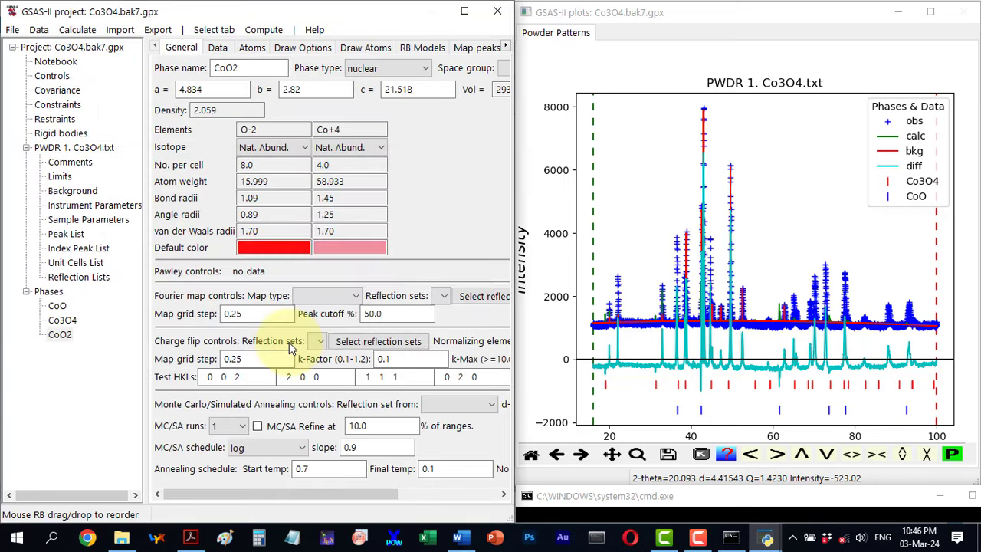
- Turn on phase fraction refinement in the CoO2 histogram data and try to run the refinement
{"action": "left_click", "coordinate": [218, 48]}
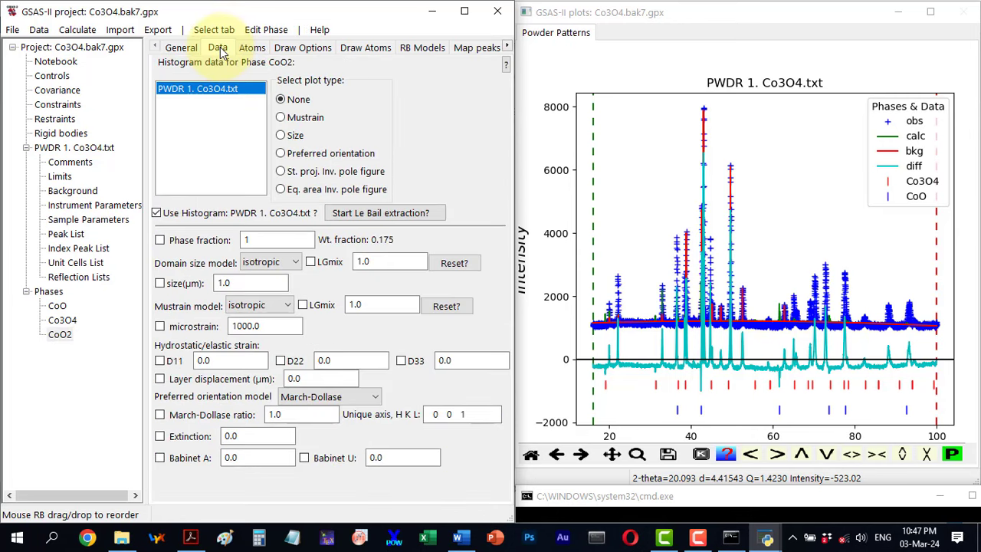
{"action": "left_click", "coordinate": [159, 241]}
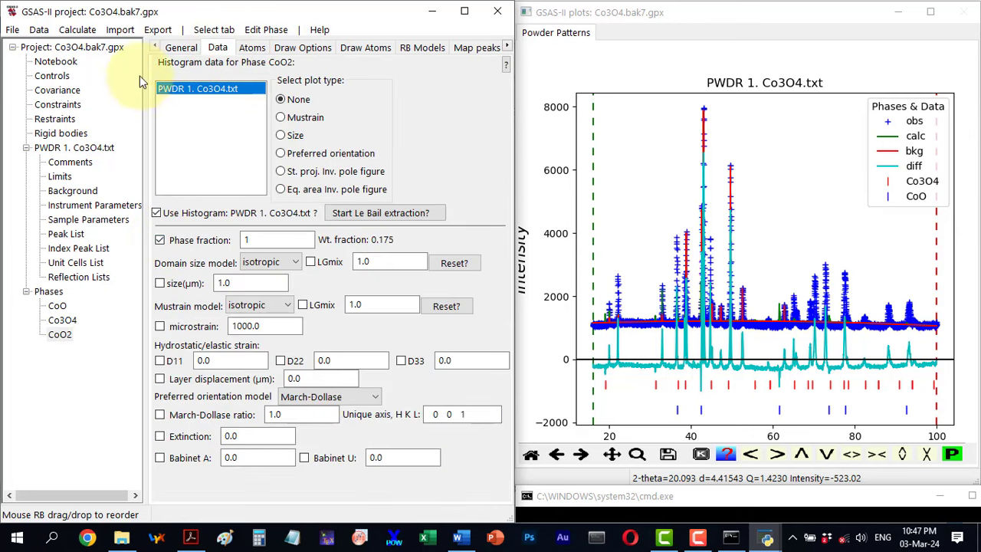
{"action": "left_click", "coordinate": [77, 29]}
{"action": "left_click", "coordinate": [88, 79]}
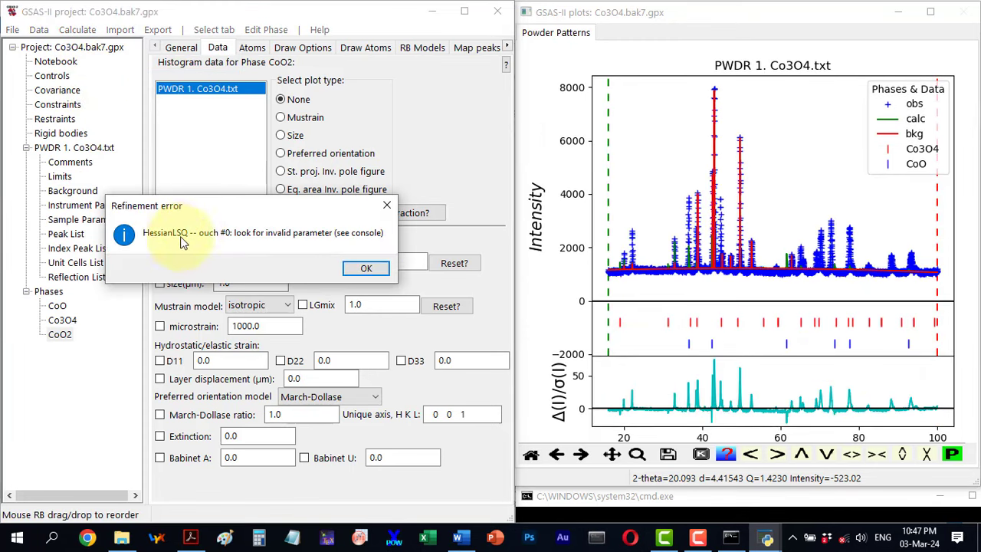
{"action": "left_click", "coordinate": [364, 268]}
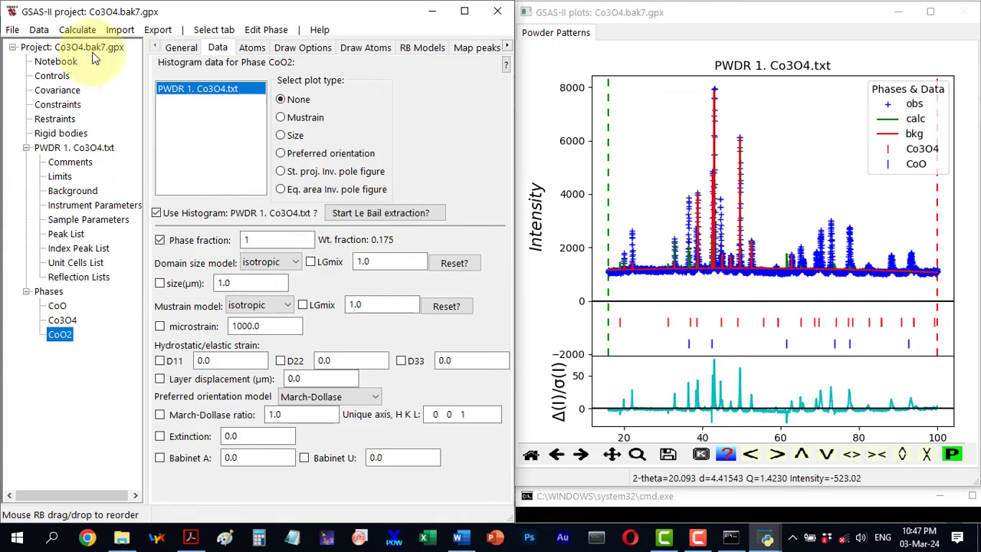
- Delete the CoO2 phase from the Co3O4.bak7 project and select the powder histogram
{"action": "left_click", "coordinate": [39, 31]}
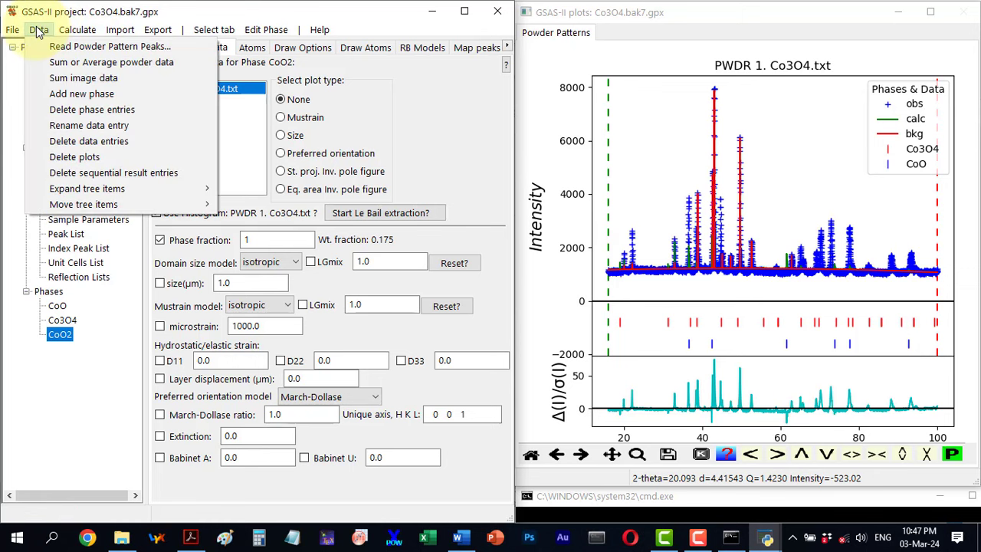
{"action": "left_click", "coordinate": [86, 110]}
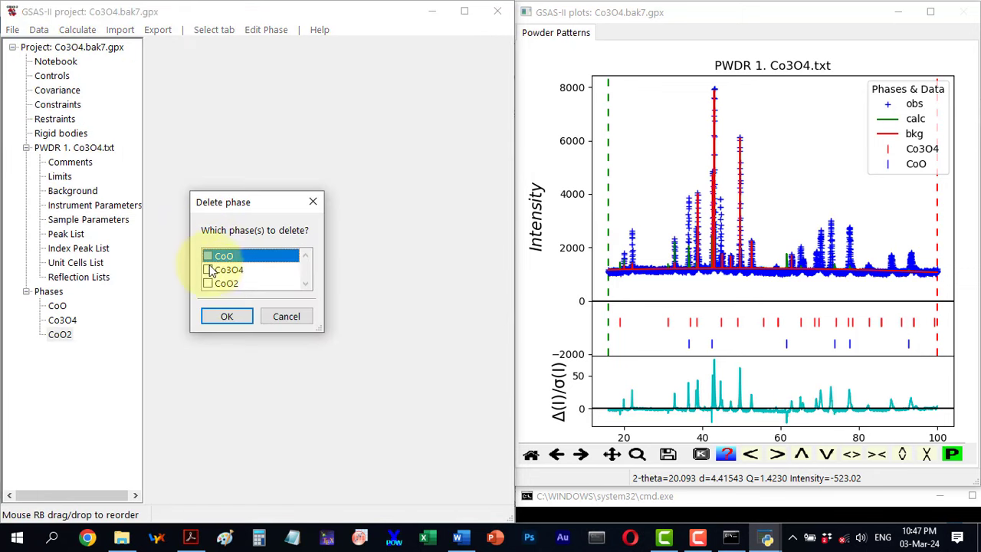
{"action": "left_click", "coordinate": [223, 319]}
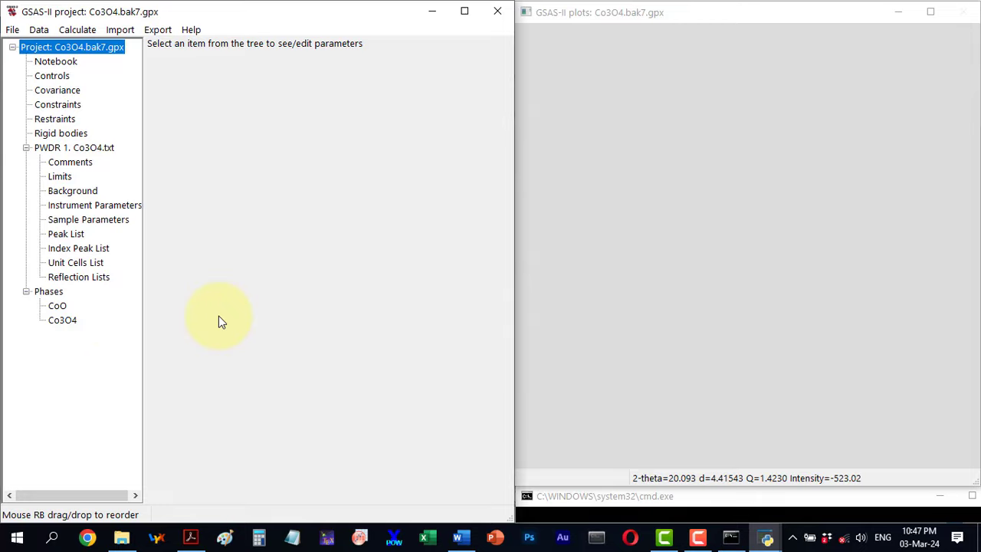
{"action": "left_click", "coordinate": [55, 149]}
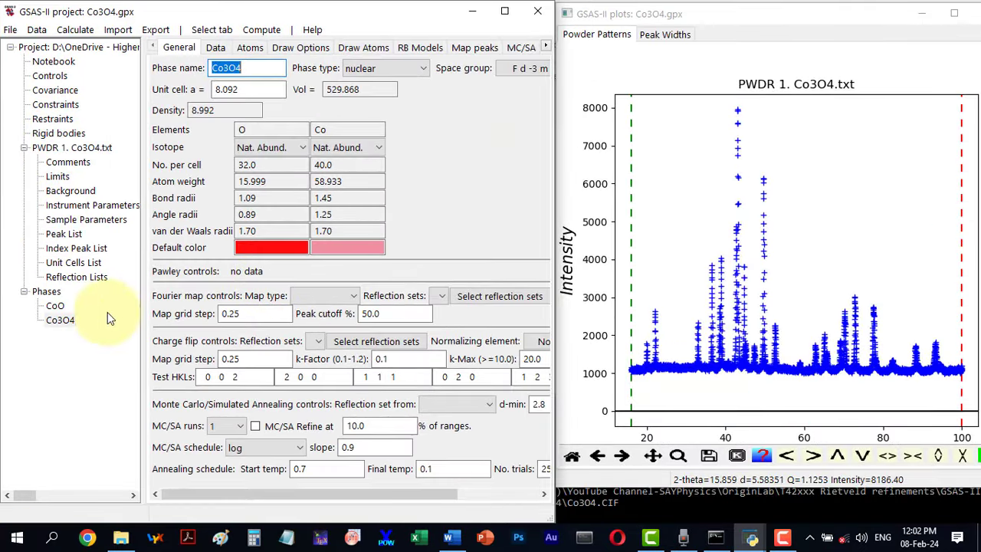
- Review the CoO phase's histogram data and turn on phase fraction refinement for the Co3O4 phase
{"action": "left_click", "coordinate": [57, 306]}
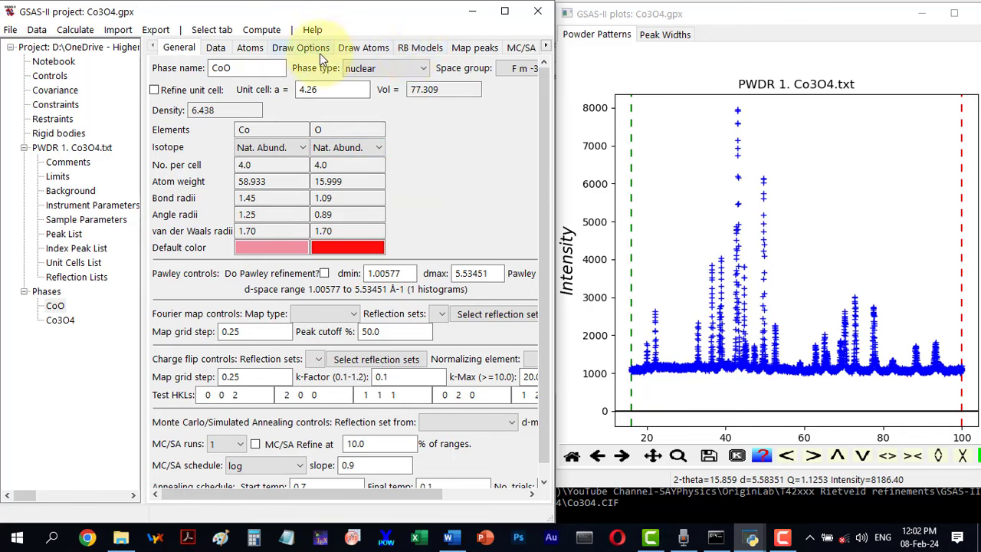
{"action": "left_click", "coordinate": [216, 49]}
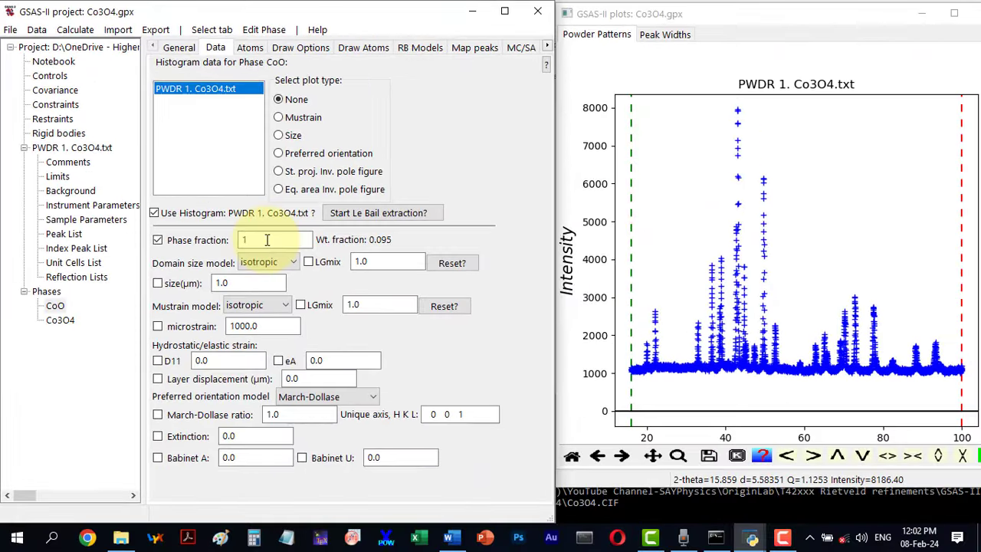
{"action": "left_click", "coordinate": [61, 320]}
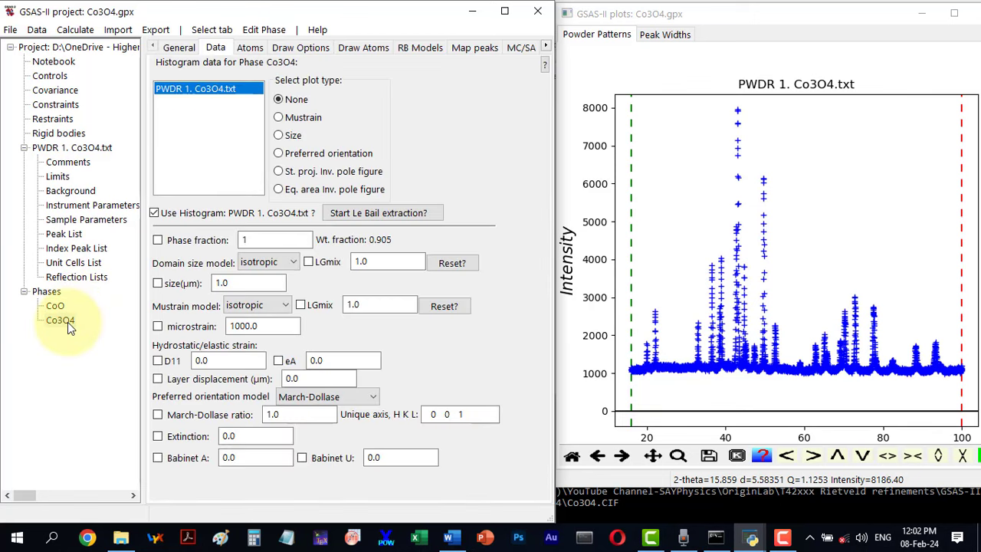
{"action": "left_click", "coordinate": [157, 240]}
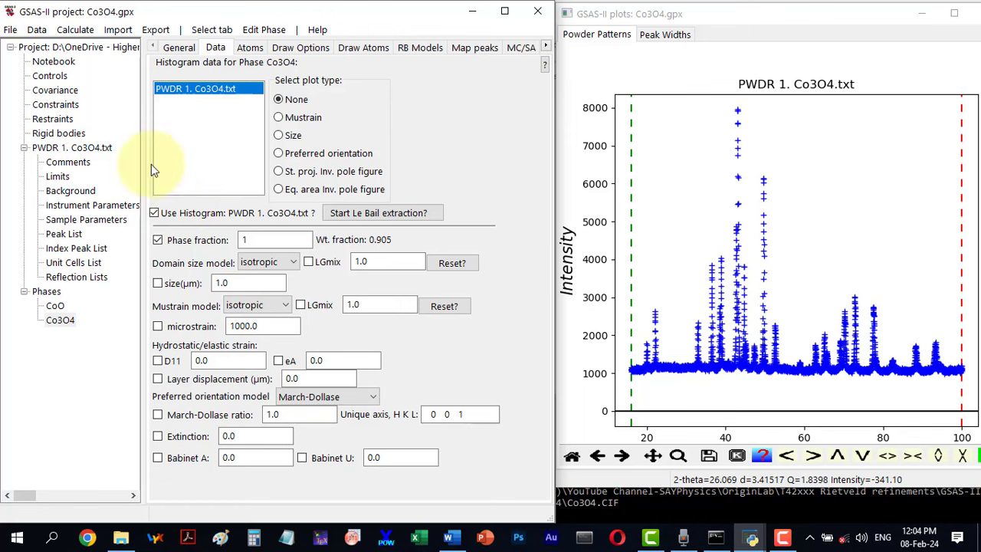
- Set the maximum number of refinement cycles to 10 in the refinement controls
{"action": "left_click", "coordinate": [52, 77]}
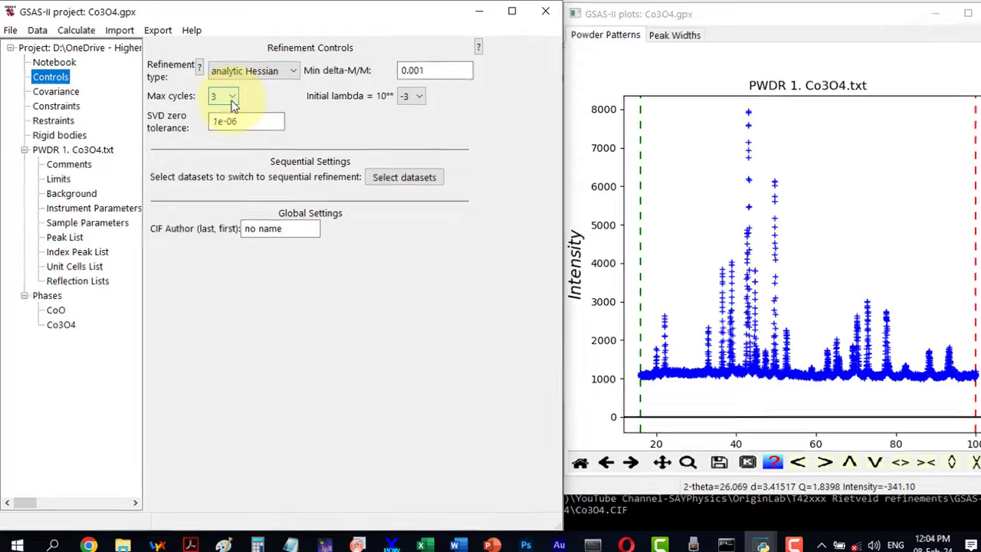
{"action": "left_click", "coordinate": [225, 95]}
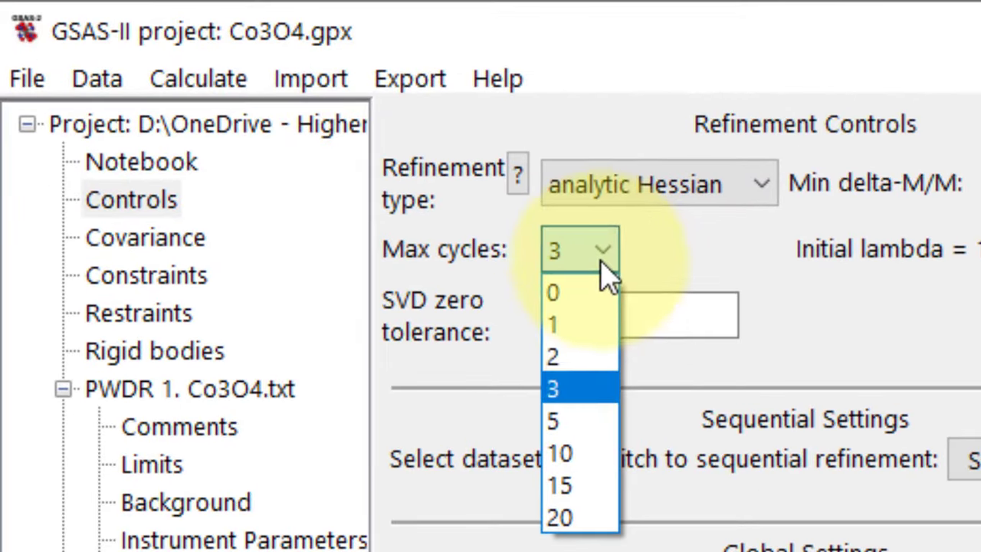
{"action": "left_click", "coordinate": [580, 453]}
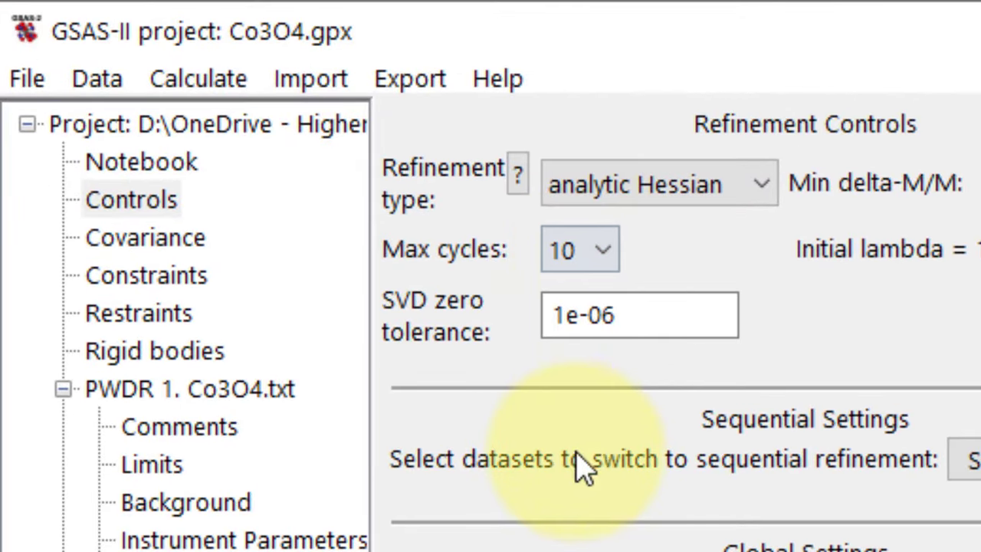
{"action": "left_click", "coordinate": [604, 255]}
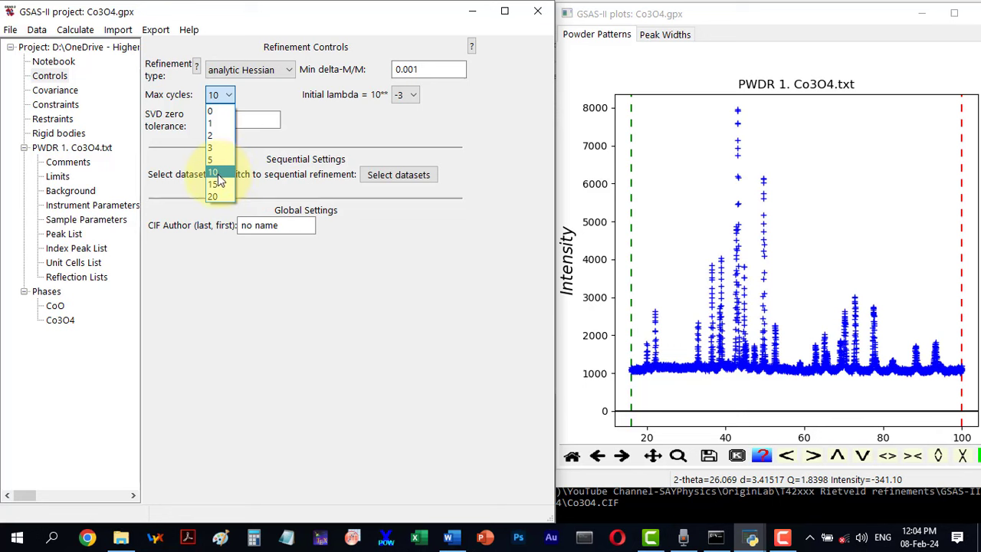
{"action": "left_click", "coordinate": [219, 175]}
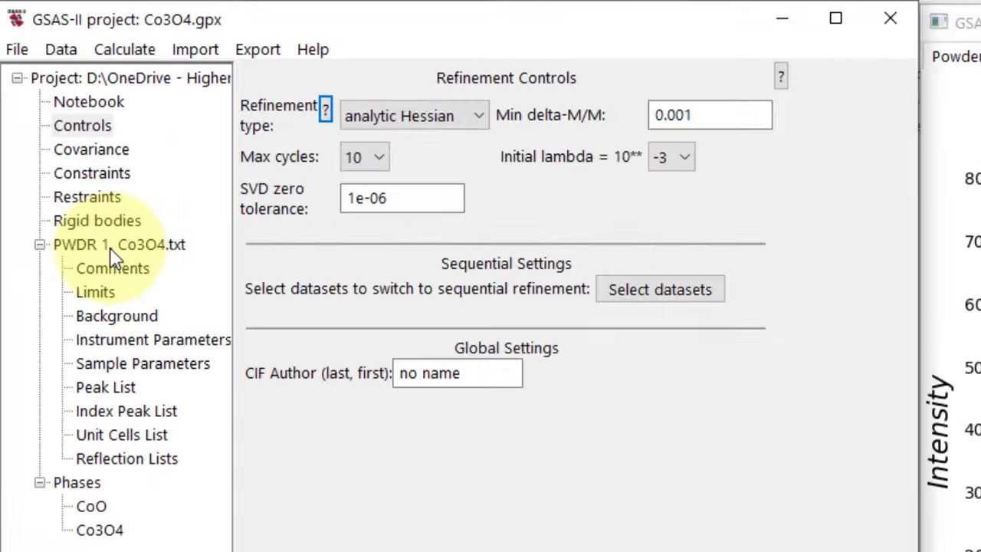
- Run the refinement for the PWDR 1. Co3O4.txt histogram and load the new result
{"action": "left_click", "coordinate": [66, 150]}
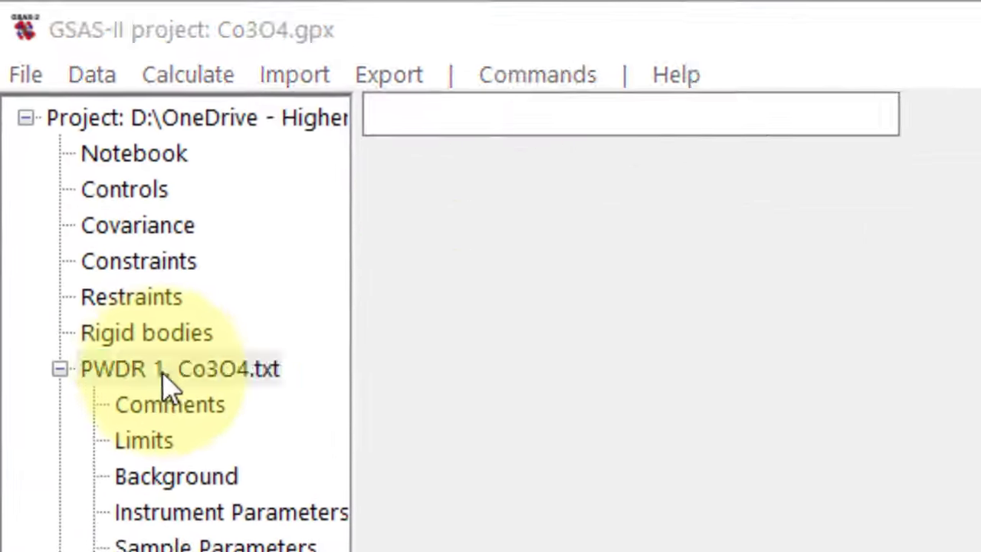
{"action": "left_click", "coordinate": [163, 374]}
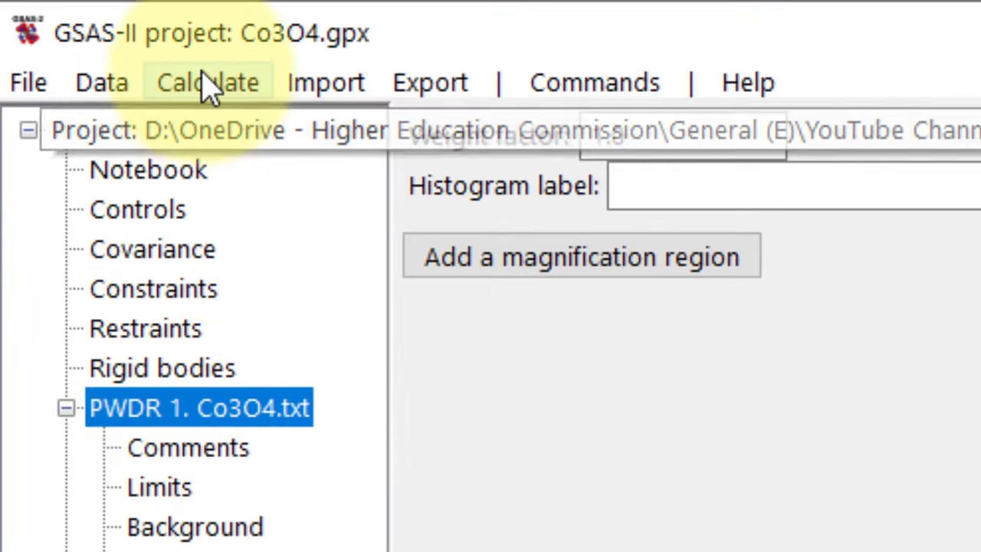
{"action": "left_click", "coordinate": [208, 84]}
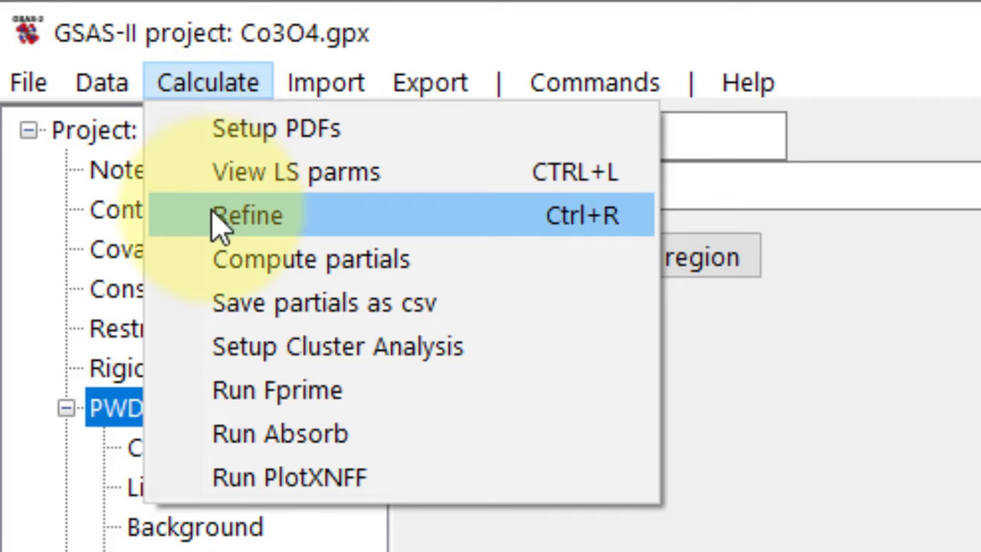
{"action": "left_click", "coordinate": [219, 226]}
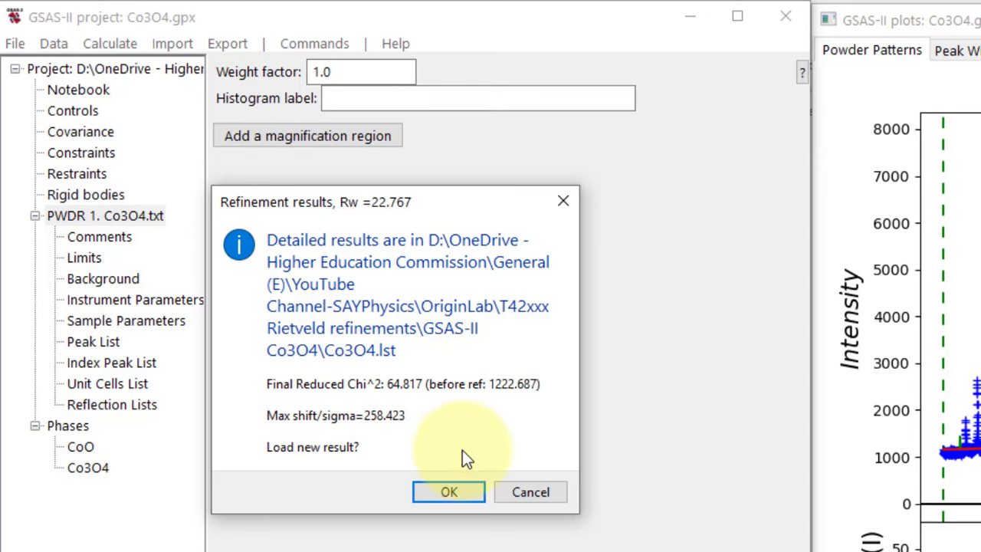
{"action": "left_click", "coordinate": [439, 492]}
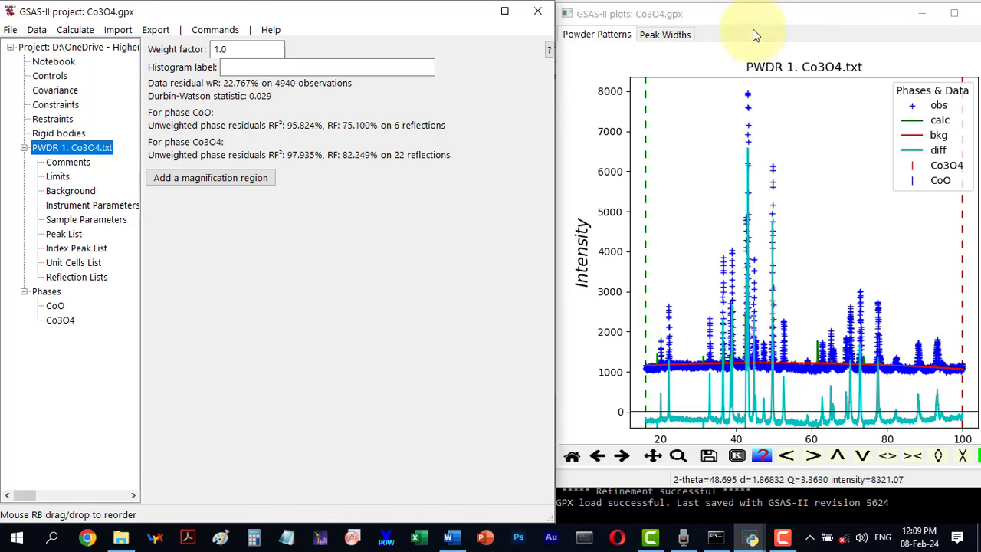
- Examine the refined CoO phase fraction and the histogram's residuals, and reset the powder pattern plot to its full view
{"action": "left_click_drag", "start_coordinate": [755, 17], "coordinate": [731, 16]}
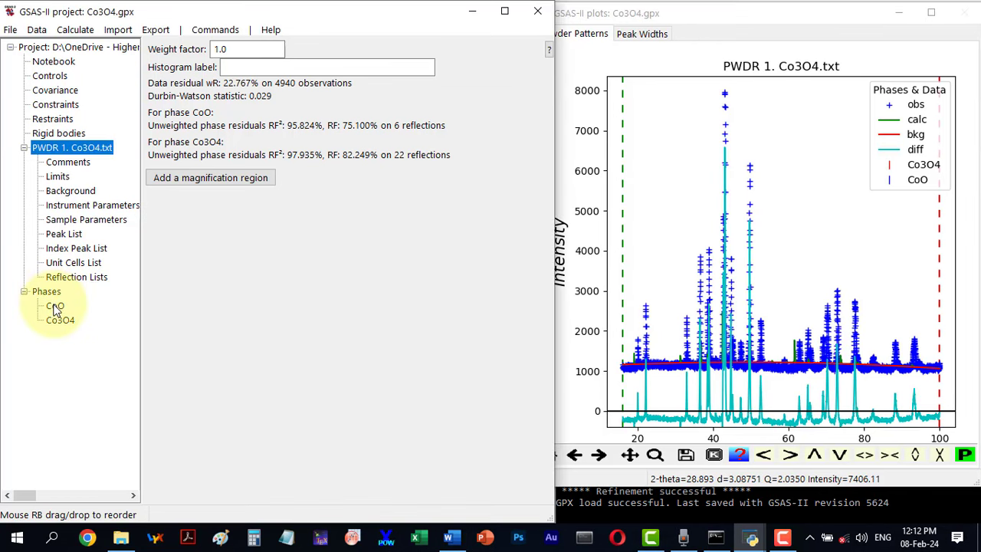
{"action": "left_click", "coordinate": [54, 306]}
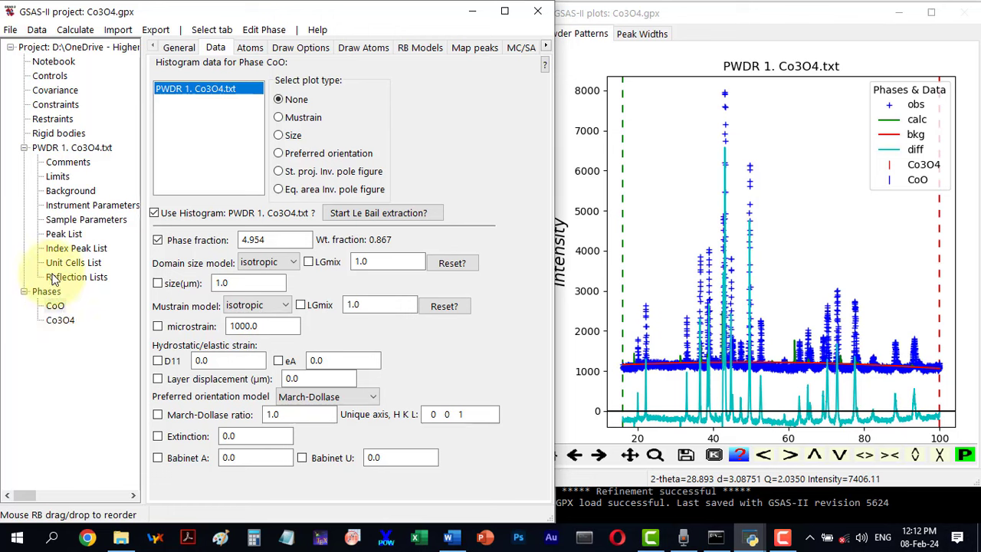
{"action": "left_click", "coordinate": [60, 150]}
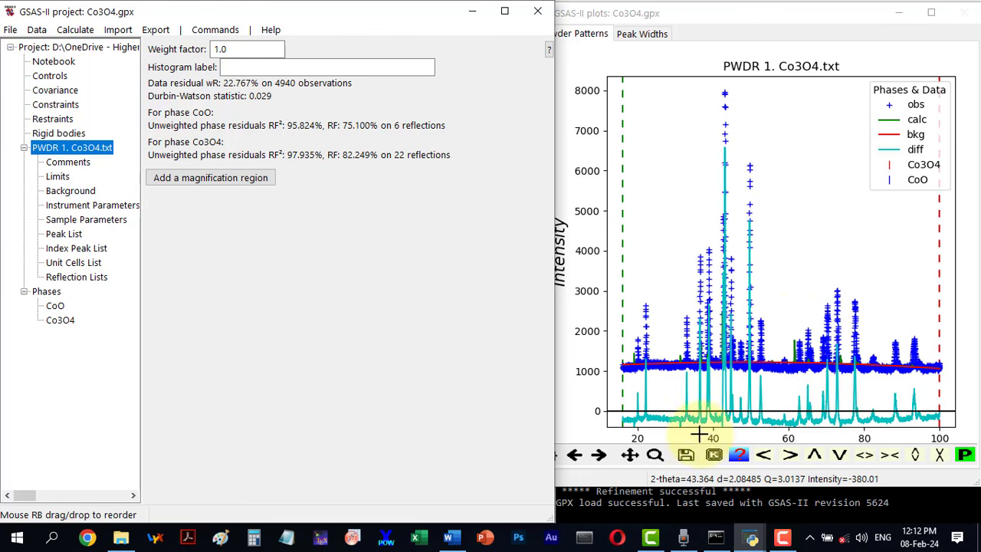
{"action": "left_click", "coordinate": [630, 454]}
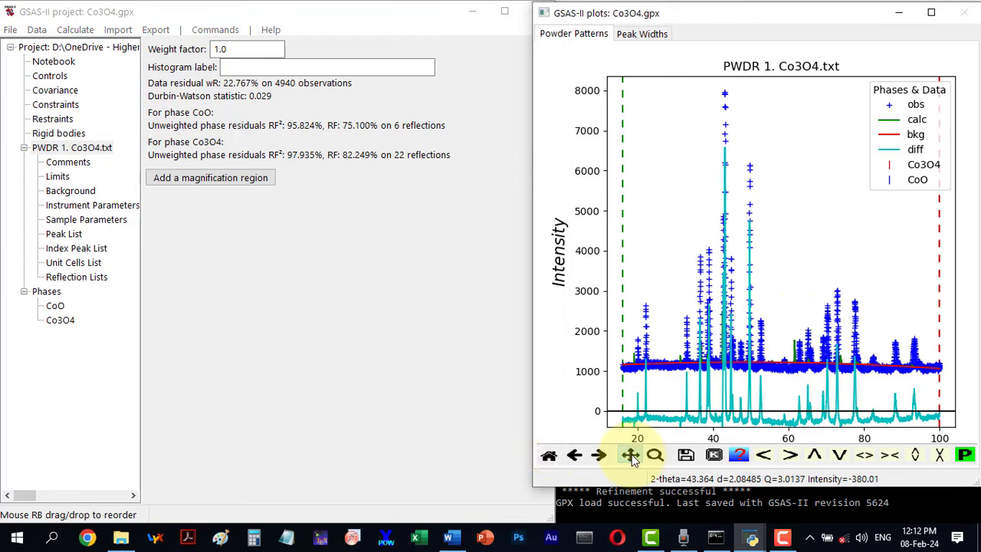
{"action": "left_click", "coordinate": [549, 456]}
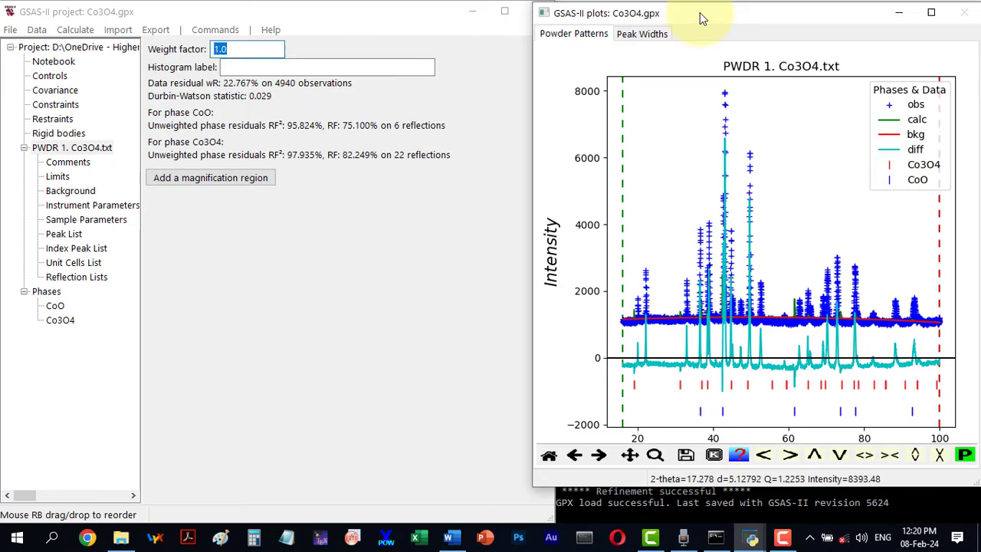
- Enlarge the plot window and compare the observed and calculated peaks between about 35 and 41.5° 2θ
{"action": "left_click", "coordinate": [703, 19]}
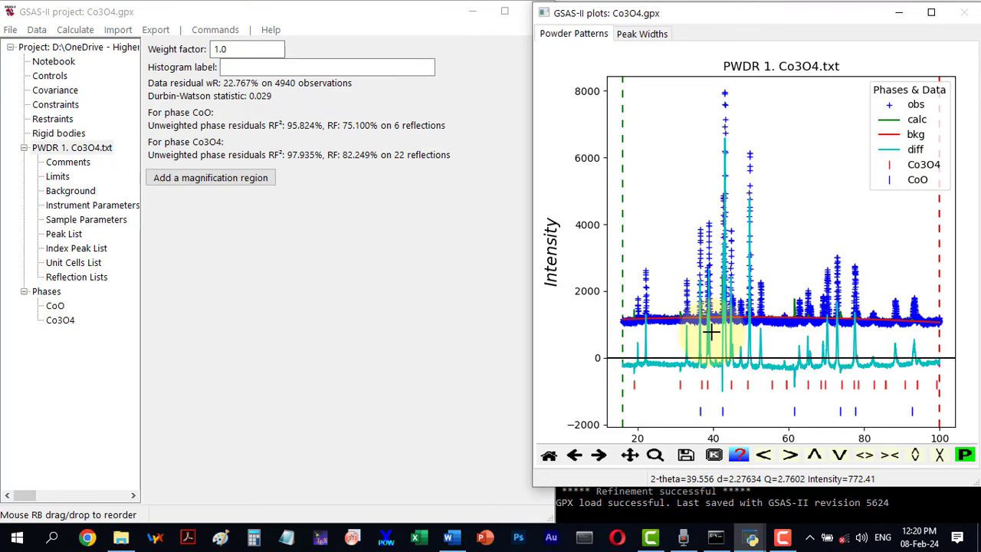
{"action": "left_click", "coordinate": [656, 456]}
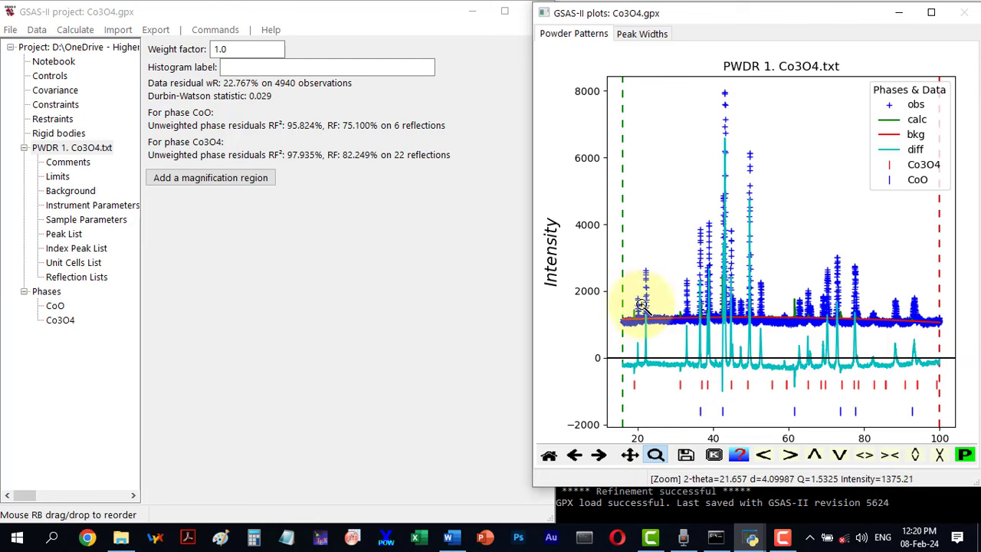
{"action": "left_click_drag", "start_coordinate": [630, 252], "coordinate": [734, 423]}
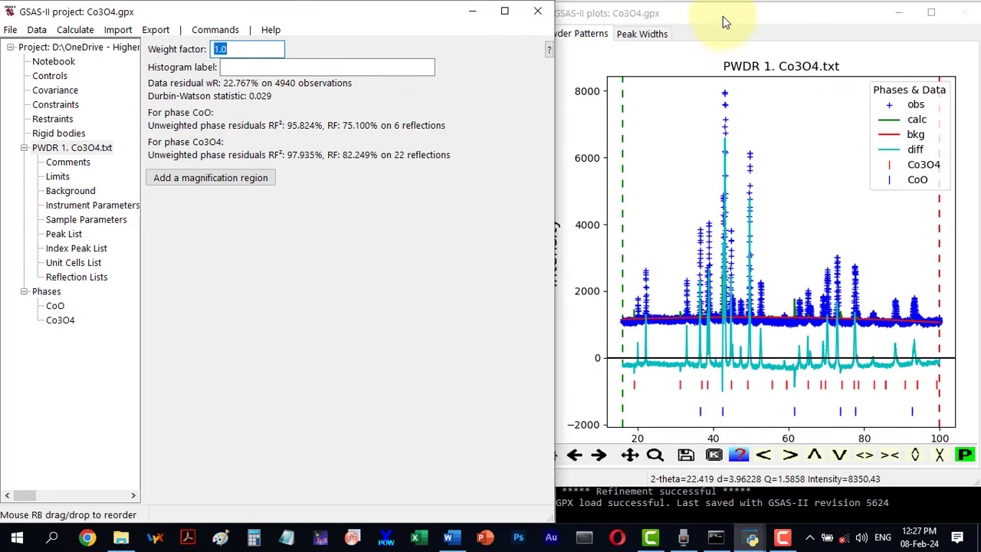
{"action": "left_click", "coordinate": [723, 16]}
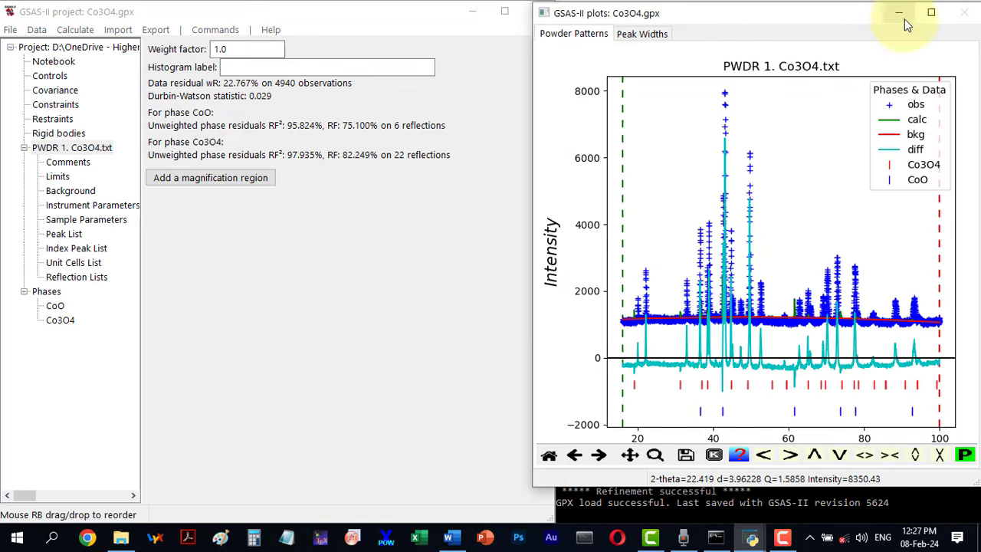
{"action": "left_click", "coordinate": [930, 15]}
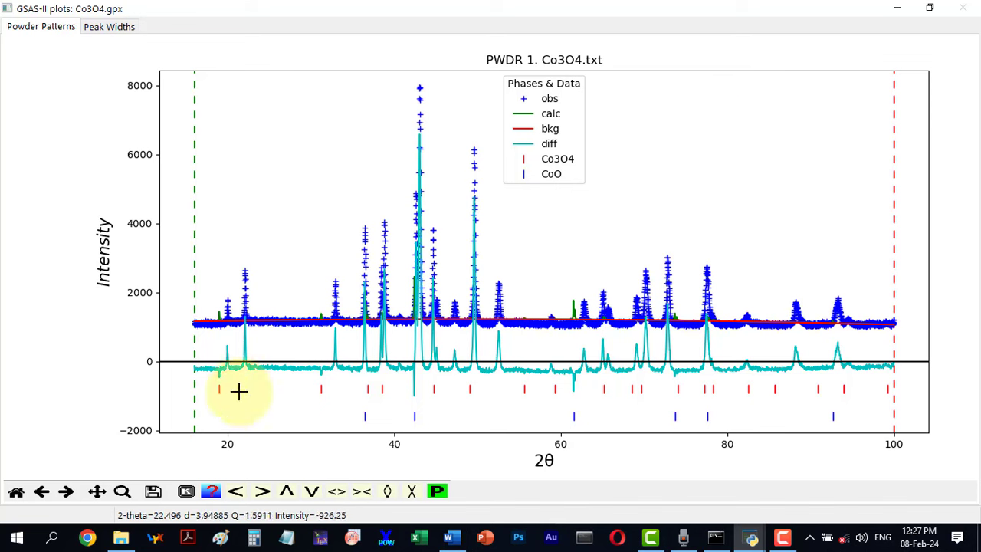
{"action": "left_click", "coordinate": [124, 493]}
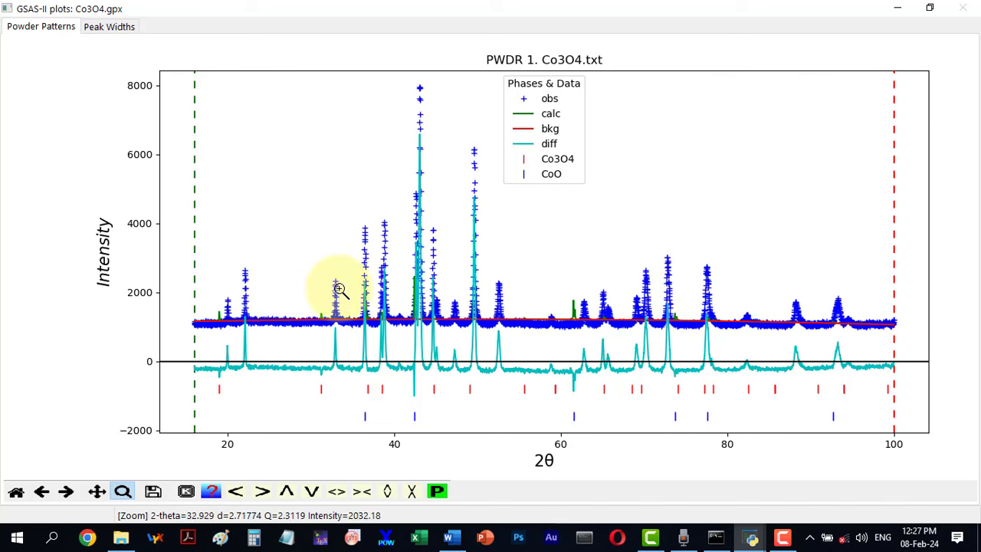
{"action": "mouse_move", "coordinate": [351, 214]}
{"action": "left_mouse_down"}
{"action": "mouse_move", "coordinate": [391, 331]}
{"action": "mouse_move", "coordinate": [406, 429]}
{"action": "left_mouse_up"}
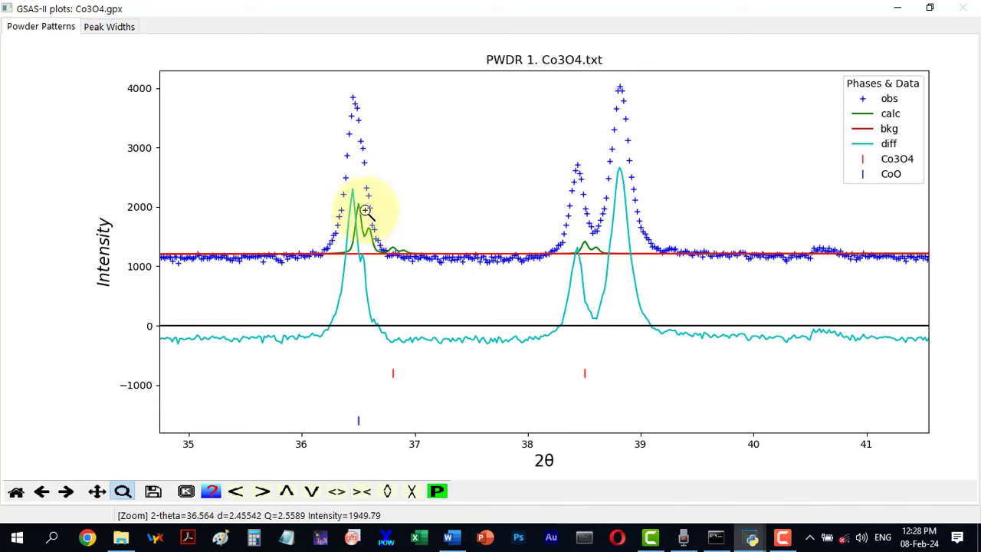
{"action": "mouse_move", "coordinate": [448, 247]}
{"action": "left_mouse_down"}
{"action": "mouse_move", "coordinate": [448, 265]}
{"action": "mouse_move", "coordinate": [528, 380]}
{"action": "mouse_move", "coordinate": [533, 415]}
{"action": "left_mouse_up"}
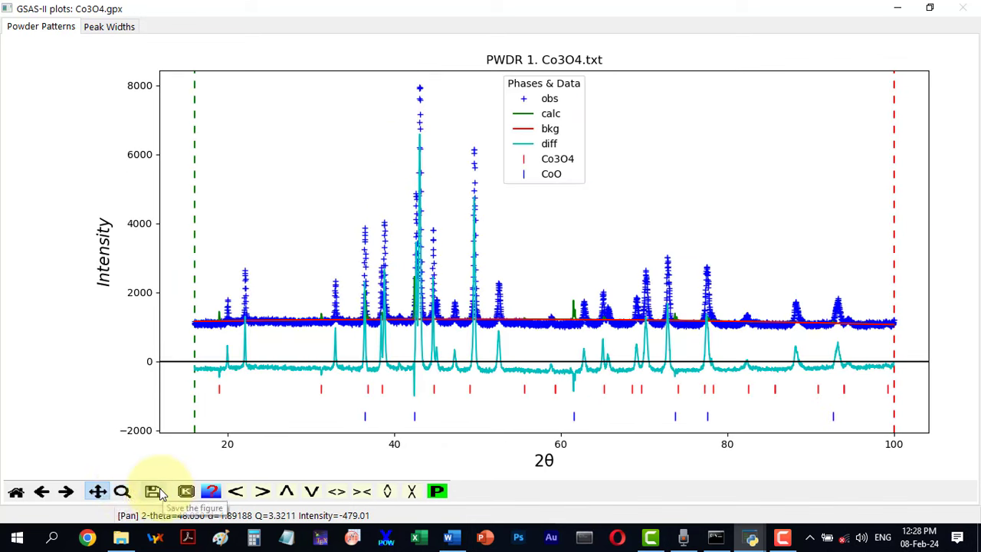
- Inspect the fit of the peaks between about 71 and 80° 2θ, and restore the full pattern and original plot window size
{"action": "left_click", "coordinate": [121, 491]}
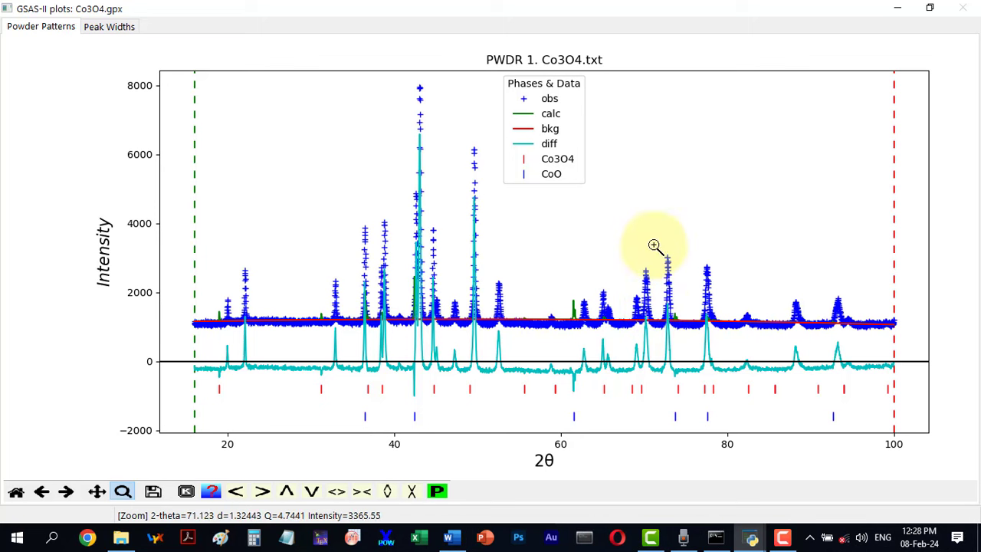
{"action": "mouse_move", "coordinate": [656, 241]}
{"action": "left_mouse_down"}
{"action": "mouse_move", "coordinate": [706, 401]}
{"action": "mouse_move", "coordinate": [727, 426]}
{"action": "left_mouse_up"}
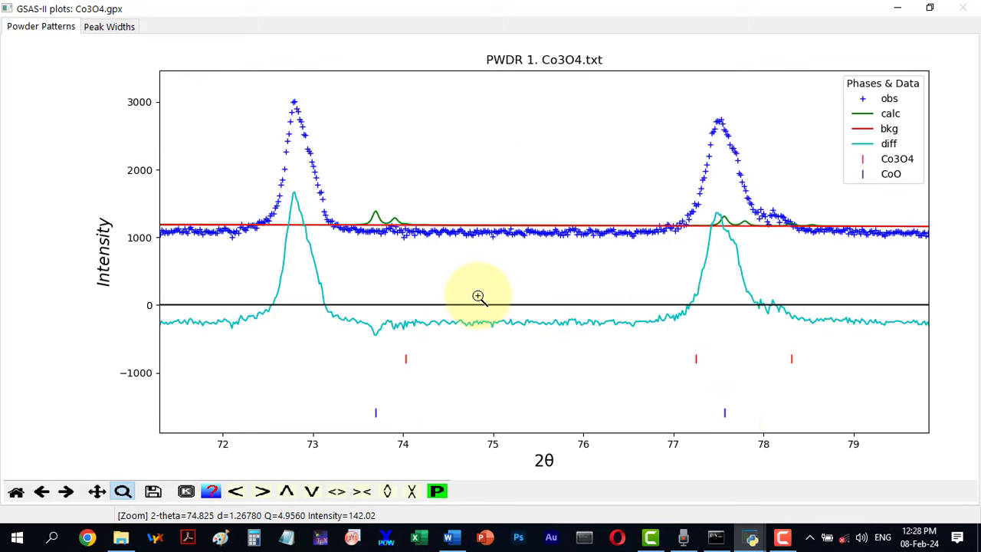
{"action": "left_click_drag", "start_coordinate": [283, 374], "coordinate": [262, 84]}
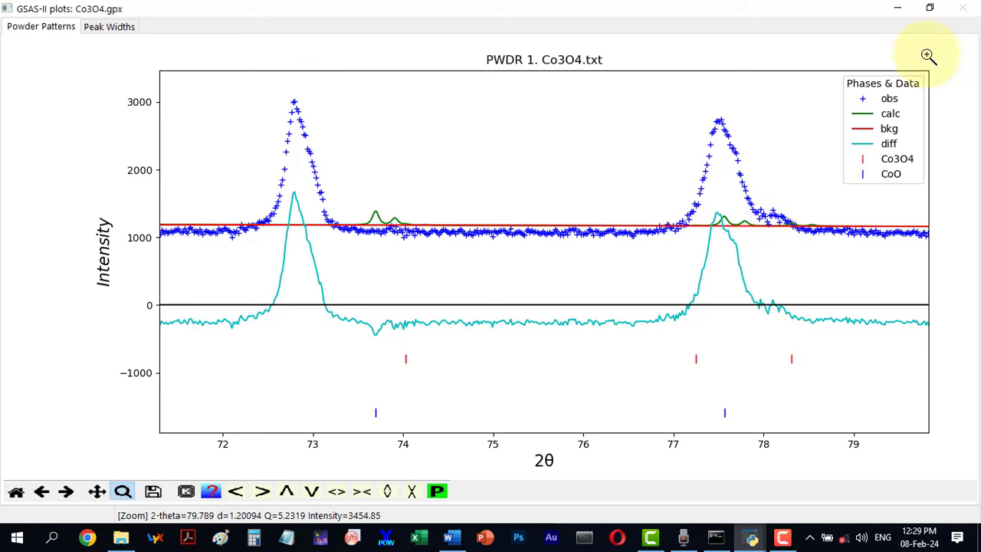
{"action": "left_click", "coordinate": [15, 493]}
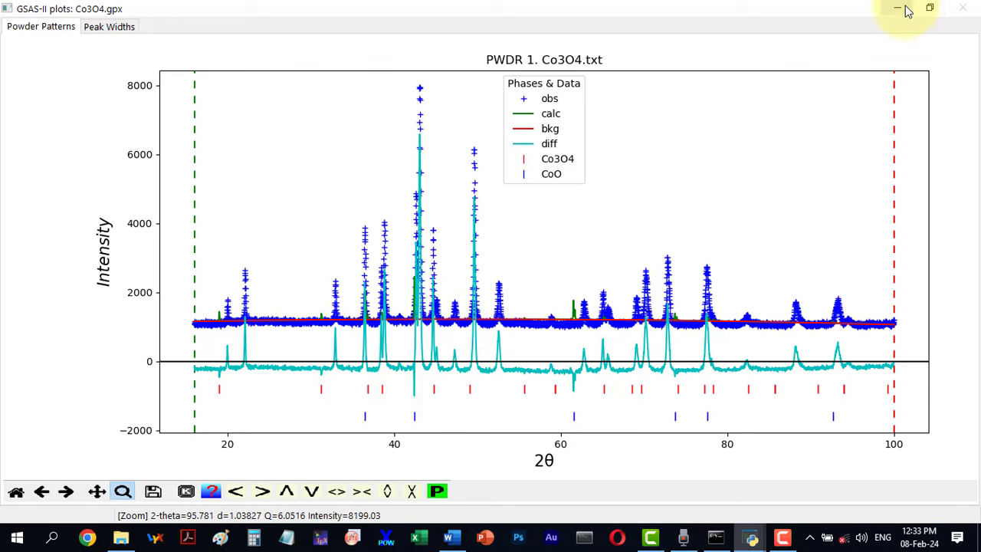
{"action": "left_click", "coordinate": [930, 9]}
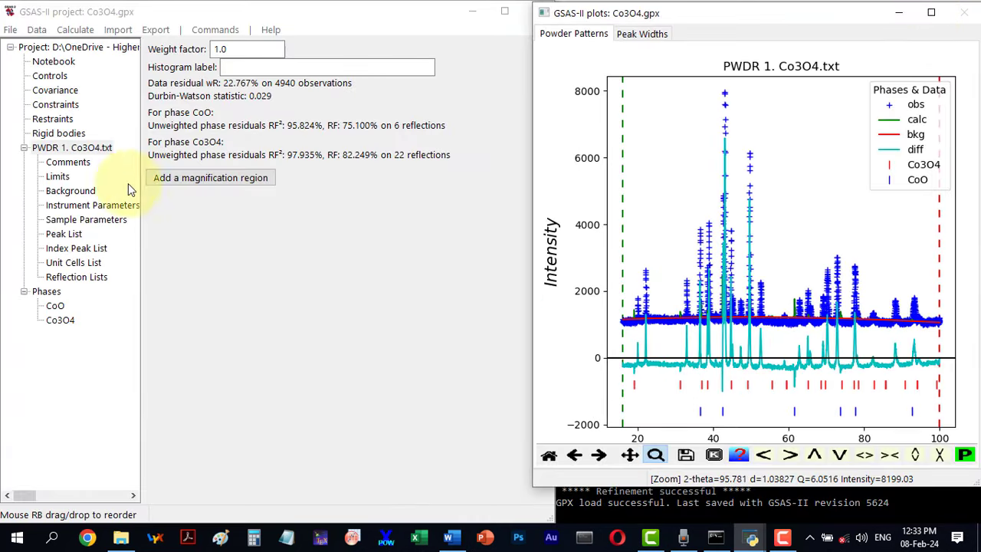
- Open the background settings of the PWDR 1. Co3O4.txt histogram and select 3 background coefficients
{"action": "left_click", "coordinate": [85, 153]}
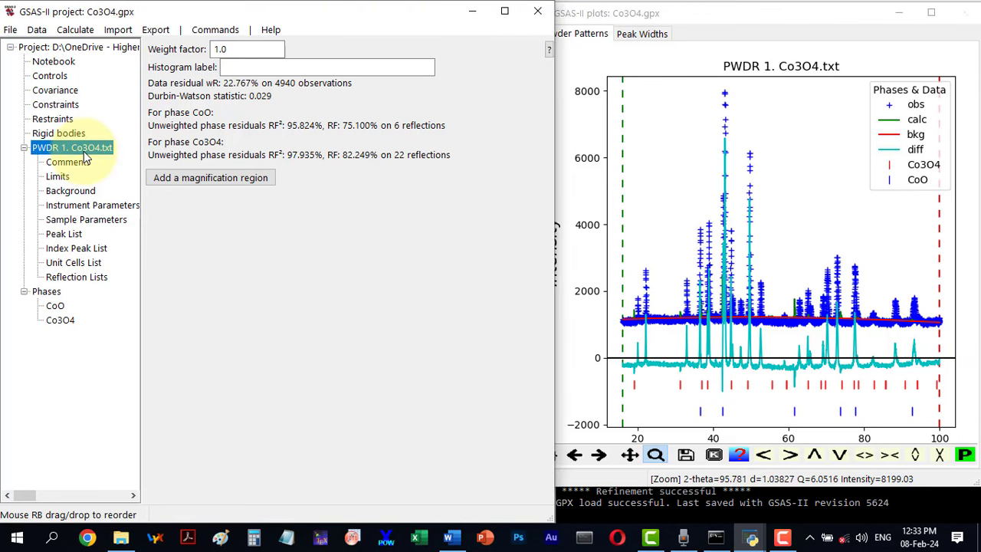
{"action": "left_click", "coordinate": [53, 196]}
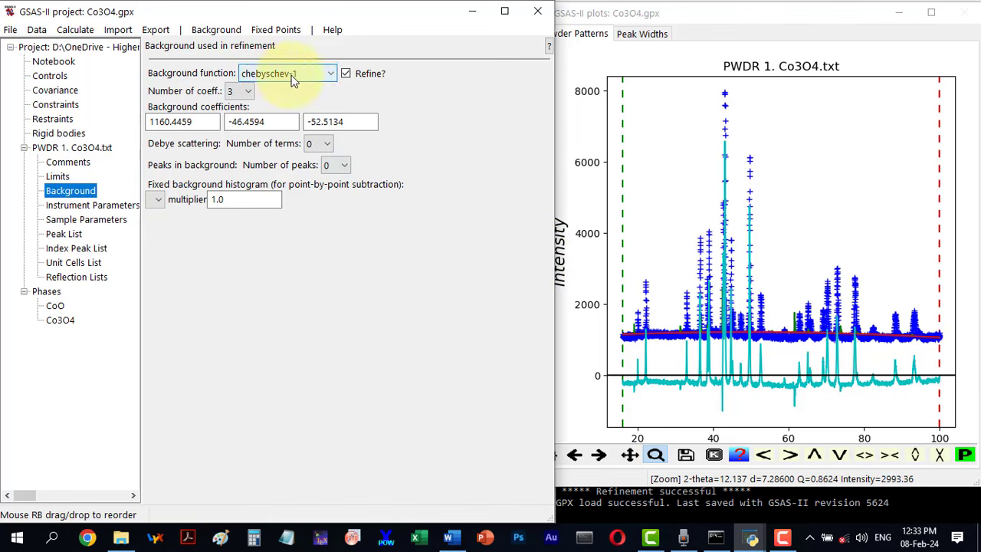
{"action": "left_click", "coordinate": [248, 92]}
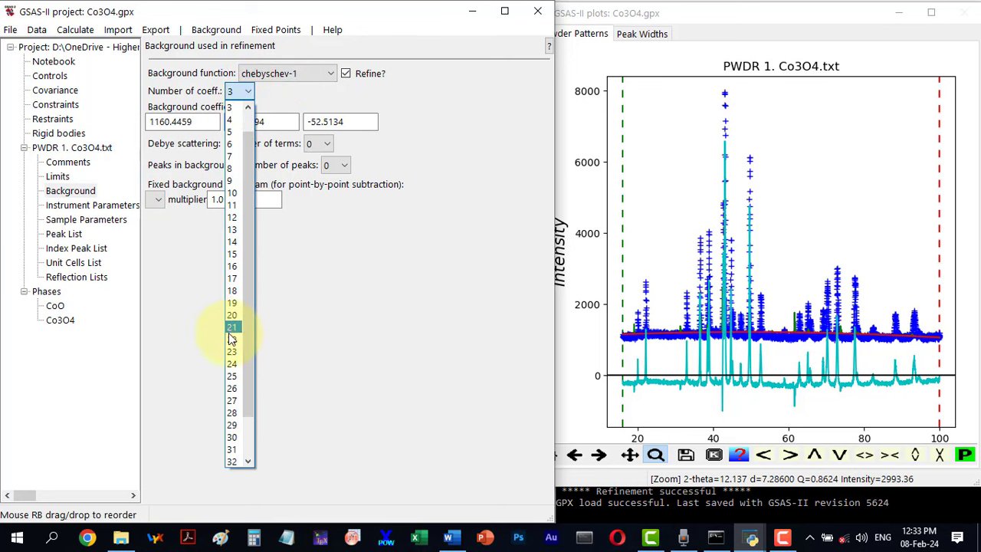
{"action": "left_click", "coordinate": [232, 108]}
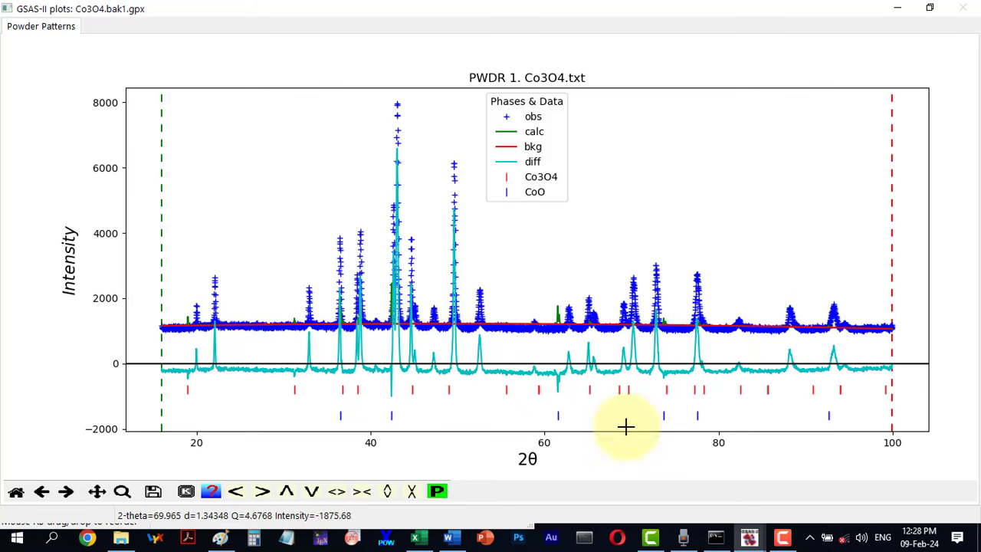
- Review the marked extra peaks in the Paint image, and record peak 20.099 with intensity 2000 in row 2 of the Excel sheet
{"action": "left_click", "coordinate": [221, 542]}
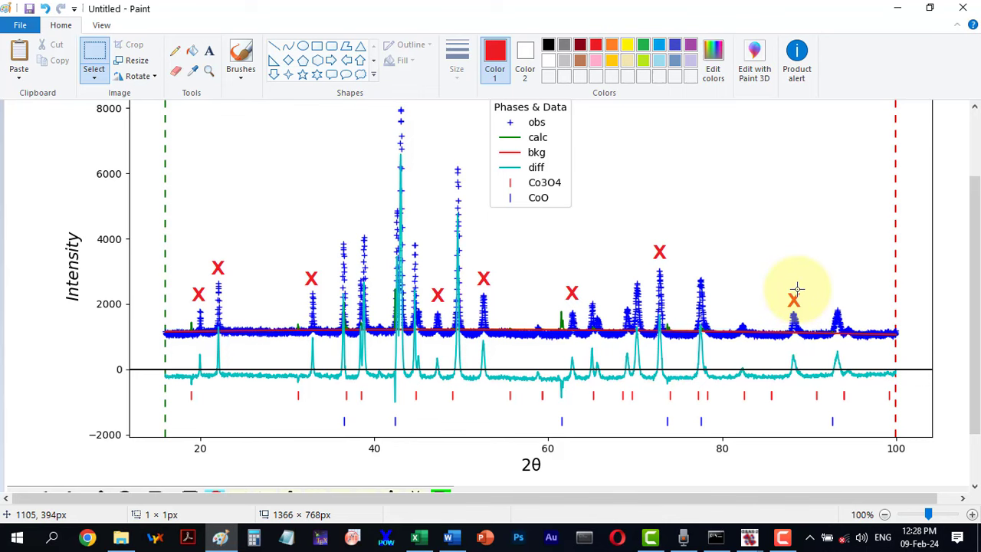
{"action": "key", "text": "alt+Tab"}
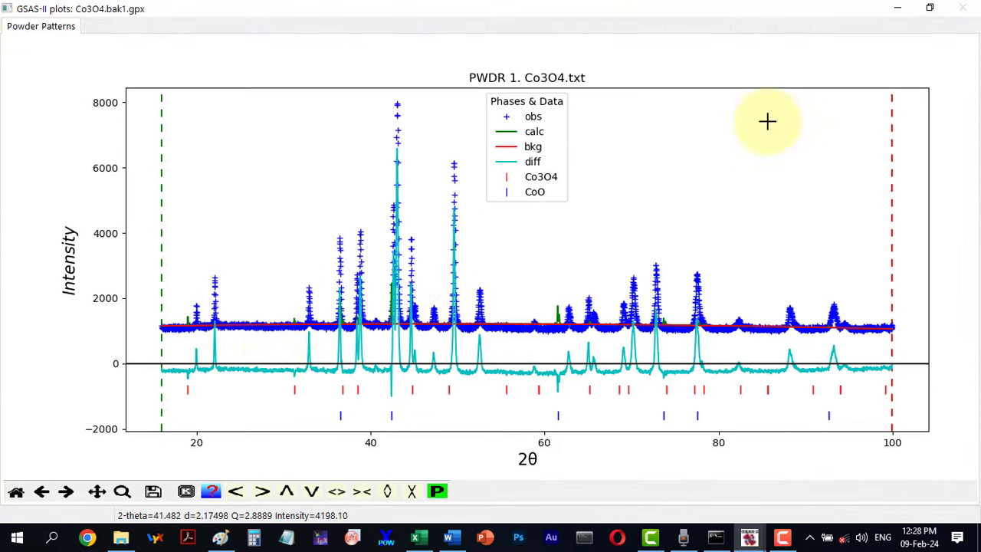
{"action": "left_click", "coordinate": [416, 537]}
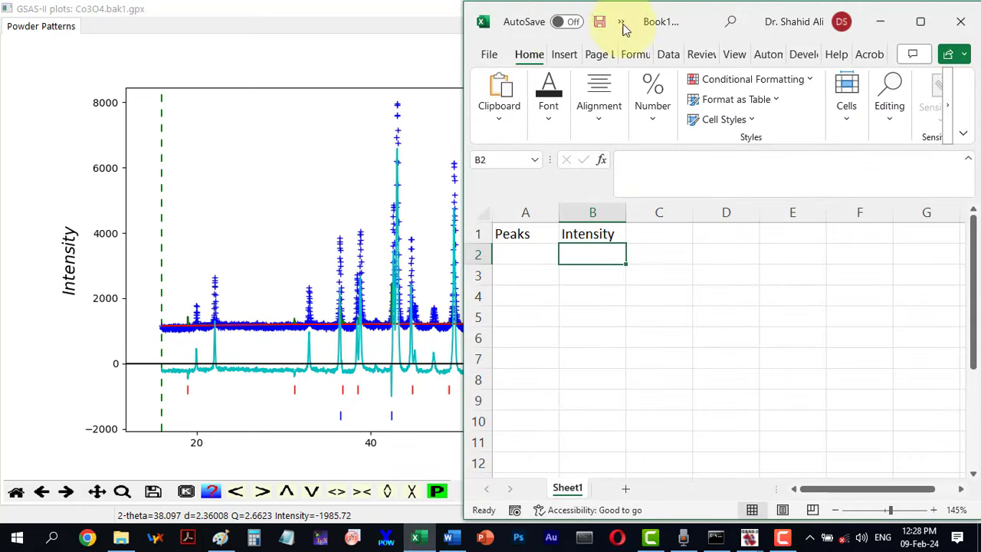
{"action": "left_click", "coordinate": [525, 253]}
{"action": "type", "text": "2"}
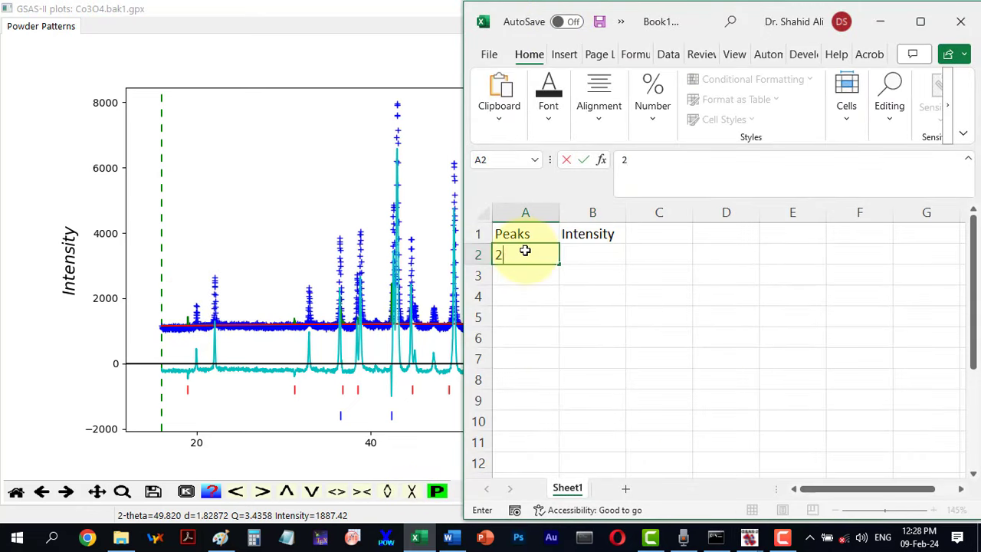
{"action": "type", "text": "0.099"}
{"action": "left_click", "coordinate": [589, 254]}
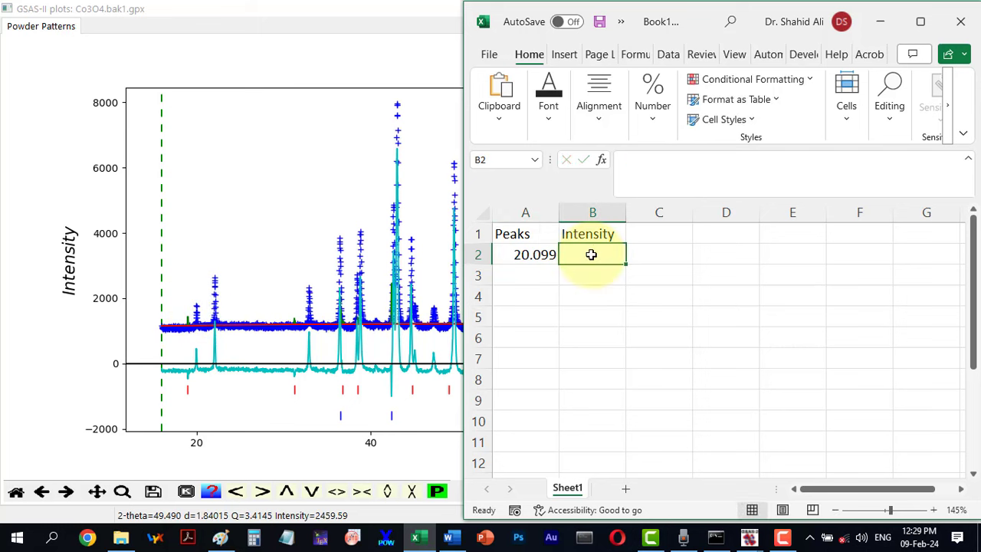
{"action": "type", "text": "2000"}
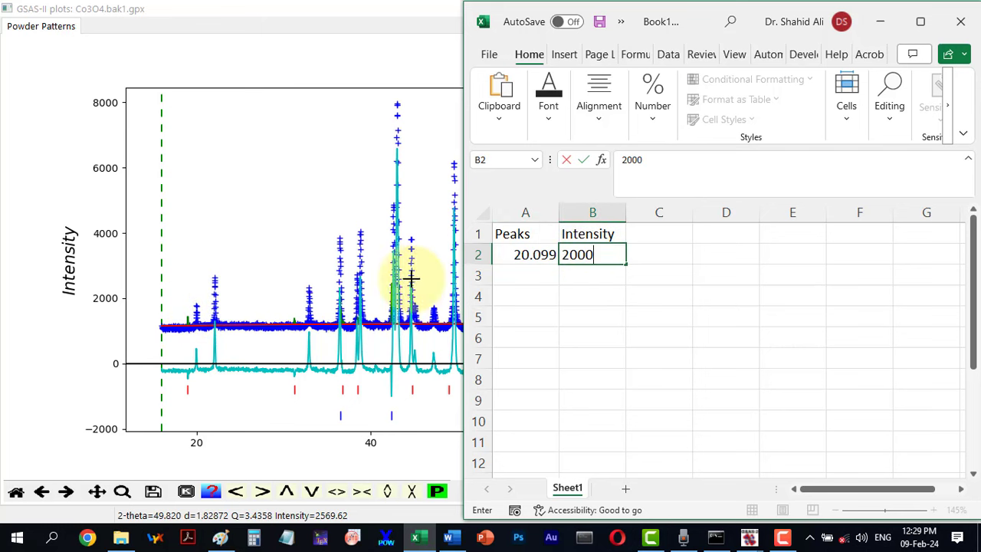
- Record peaks 22.163 and 32.896, each with intensity 3000, in rows 3 and 4 of the sheet
{"action": "left_click", "coordinate": [514, 276]}
{"action": "type", "text": "22.163"}
{"action": "left_click", "coordinate": [591, 275]}
{"action": "type", "text": "3000"}
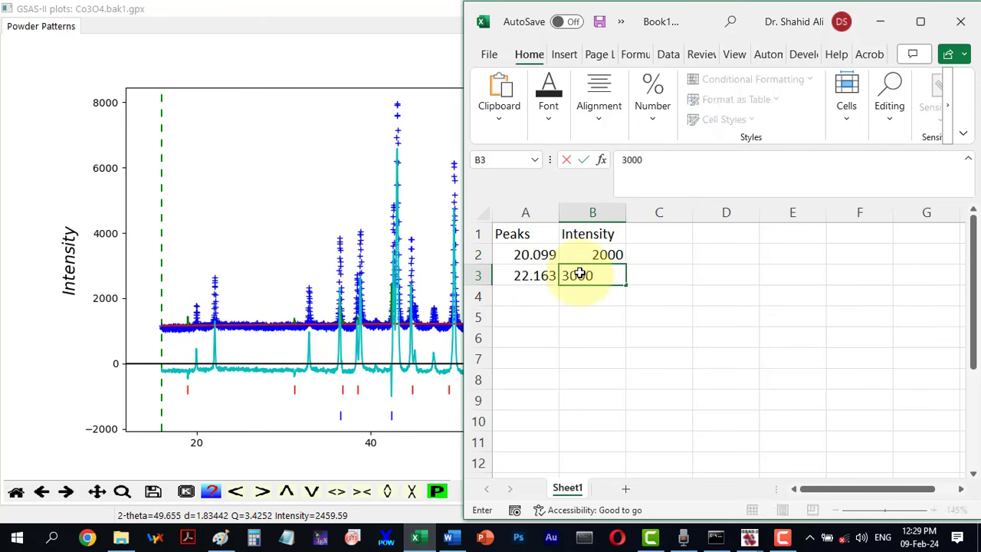
{"action": "left_click", "coordinate": [529, 296]}
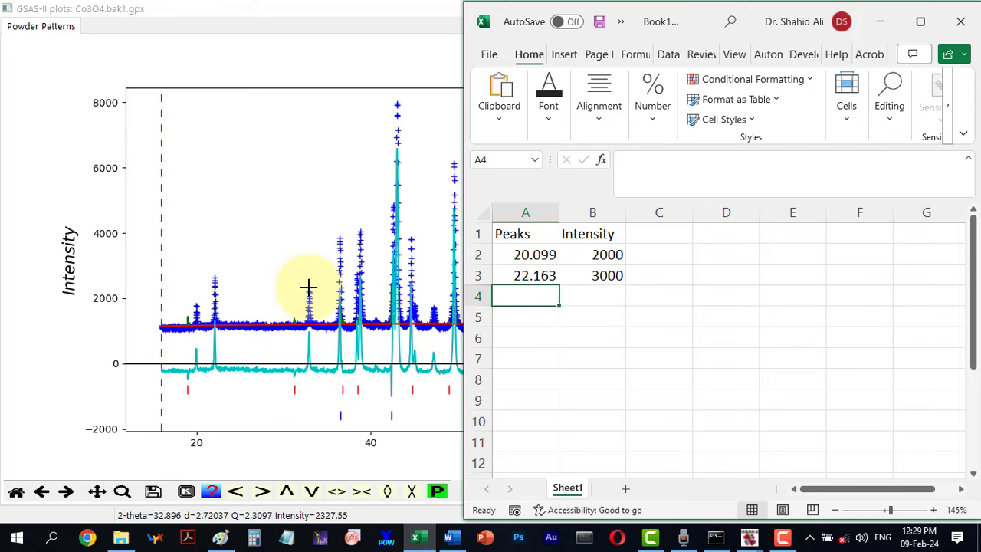
{"action": "type", "text": "32.896"}
{"action": "left_click", "coordinate": [586, 290]}
{"action": "type", "text": "3000"}
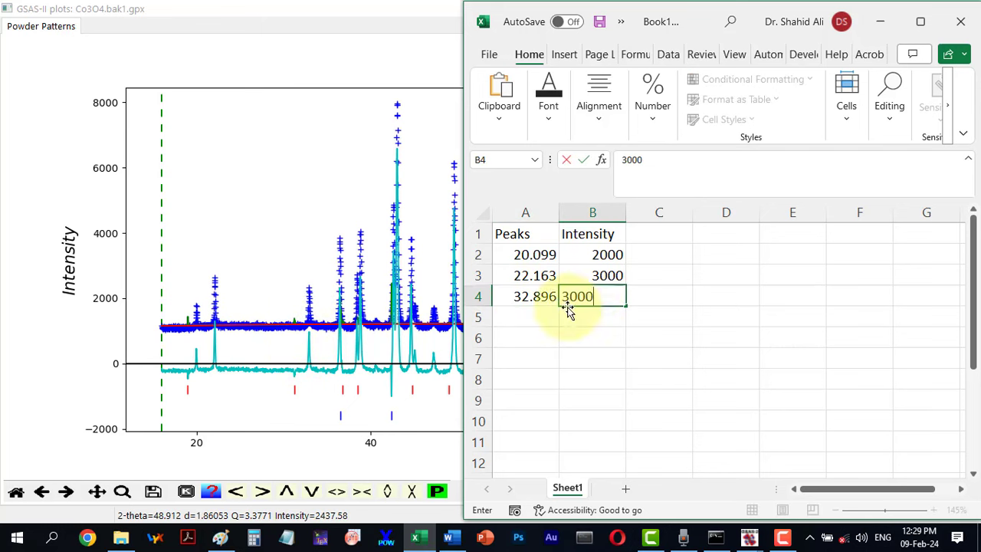
- Record peak 47.344 with intensity 2000 in row 5, and narrow the Excel window to uncover more of the powder pattern
{"action": "left_click", "coordinate": [537, 317]}
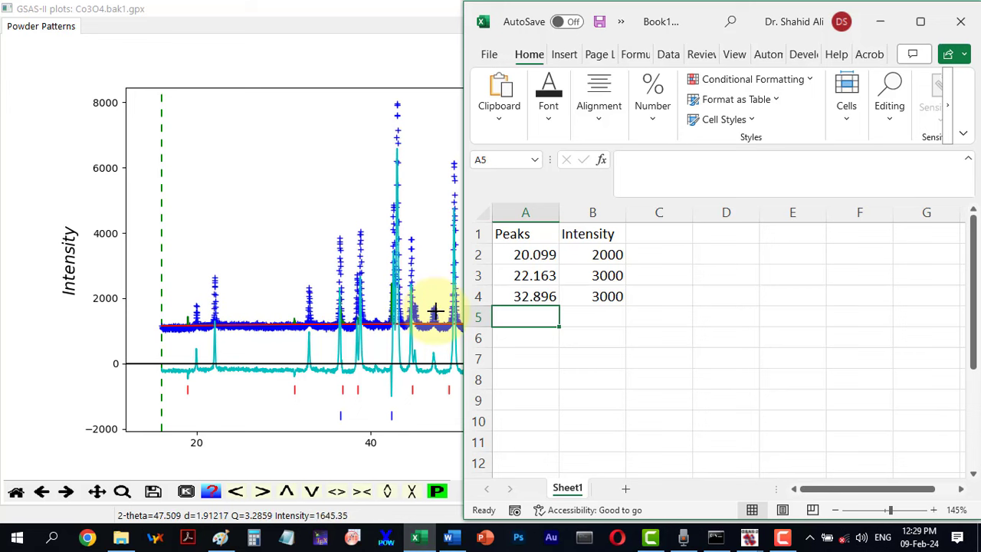
{"action": "type", "text": "47.344"}
{"action": "left_click", "coordinate": [596, 314]}
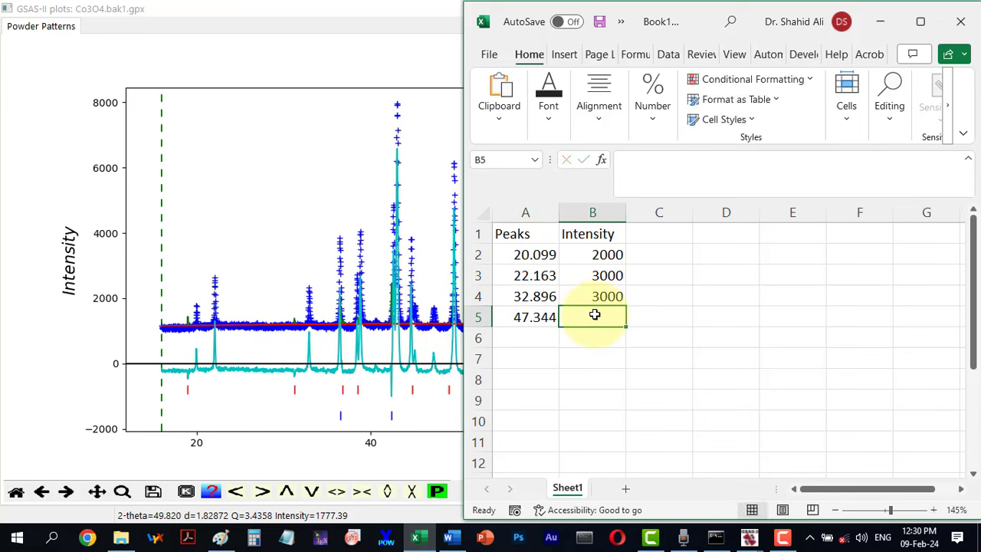
{"action": "type", "text": "2000"}
{"action": "key", "text": "Return"}
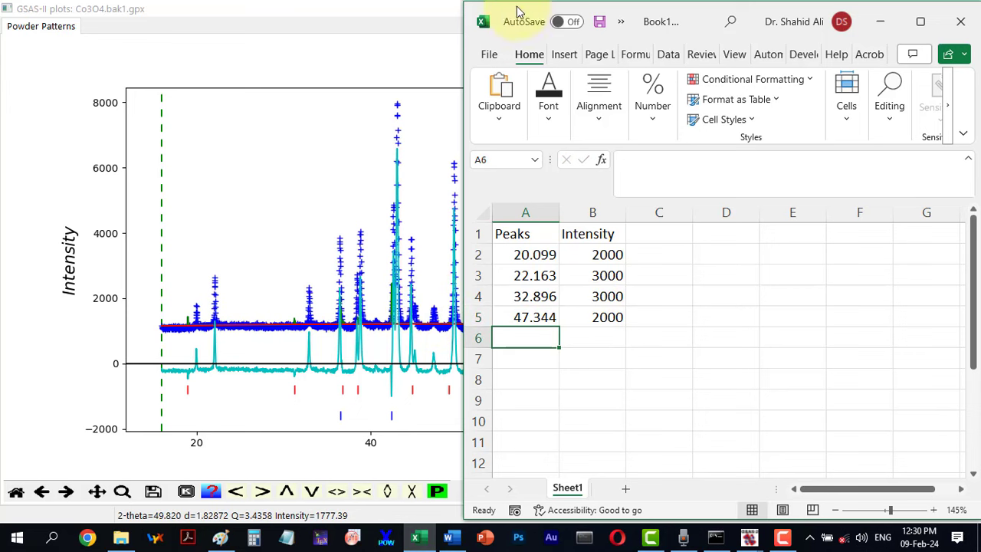
{"action": "left_click_drag", "start_coordinate": [464, 230], "coordinate": [800, 232]}
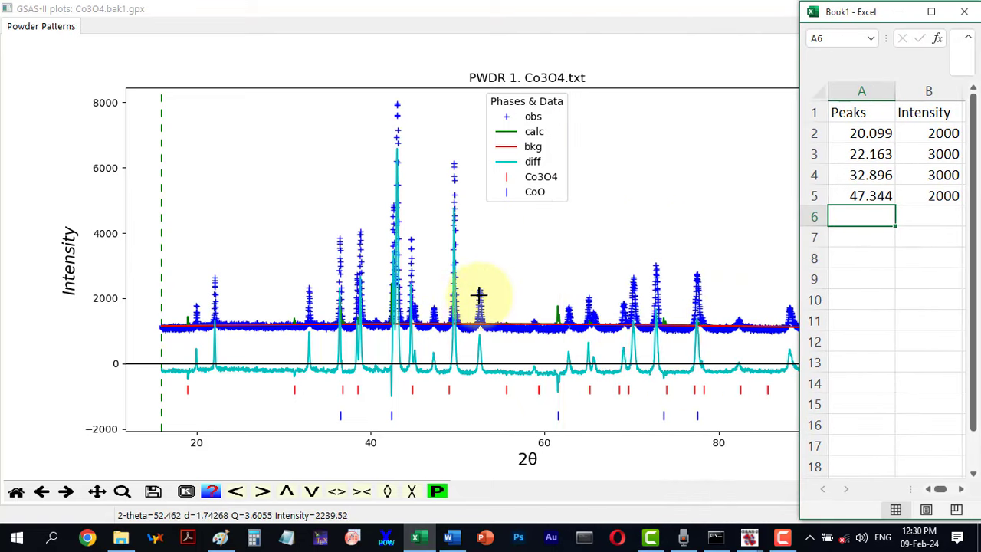
- Record peak 52.628 with intensity 3000 in row 6 and peak 62.865 with intensity 2000 in row 7
{"action": "left_click", "coordinate": [865, 220]}
{"action": "type", "text": "52.628"}
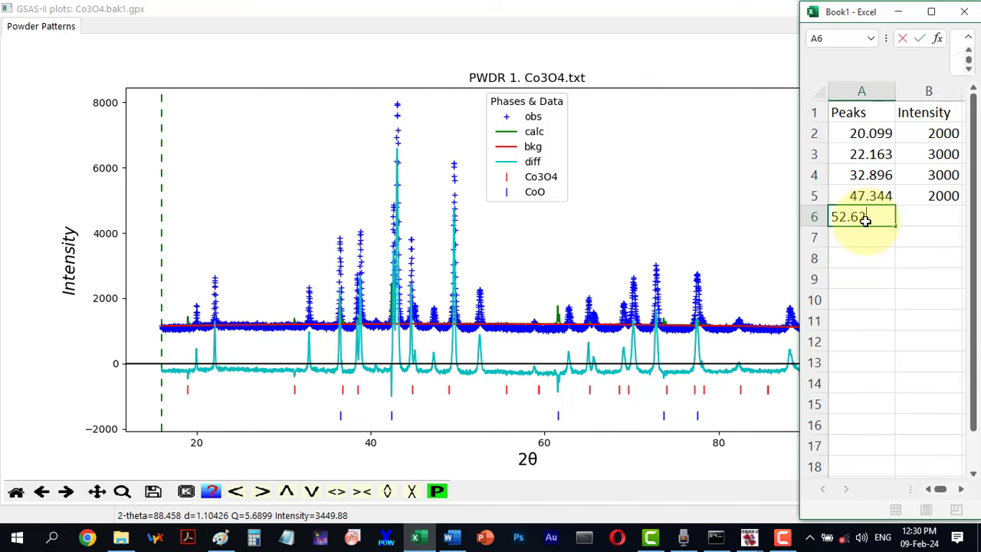
{"action": "key", "text": "Tab"}
{"action": "type", "text": "3000"}
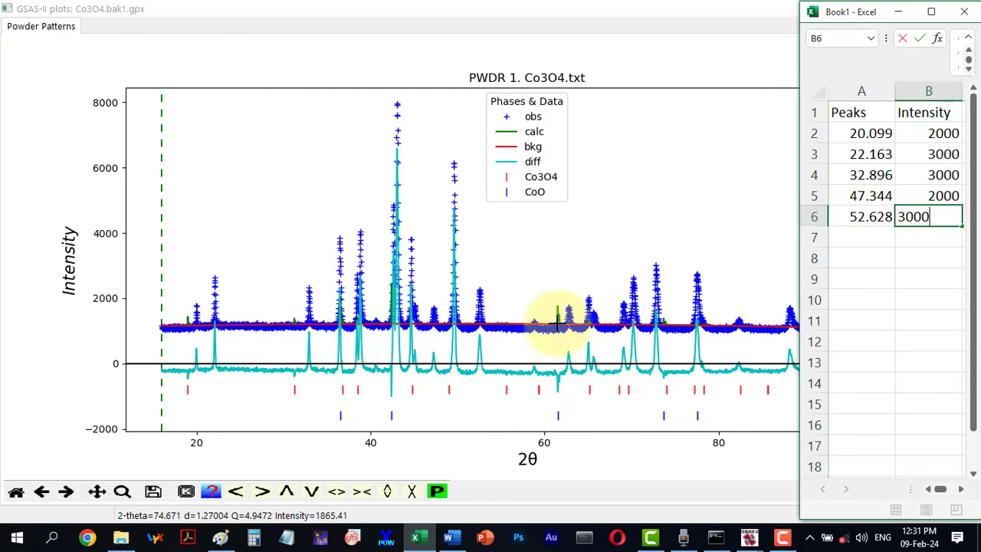
{"action": "left_click", "coordinate": [858, 237]}
{"action": "type", "text": "62.865"}
{"action": "left_click", "coordinate": [904, 236]}
{"action": "type", "text": "2000"}
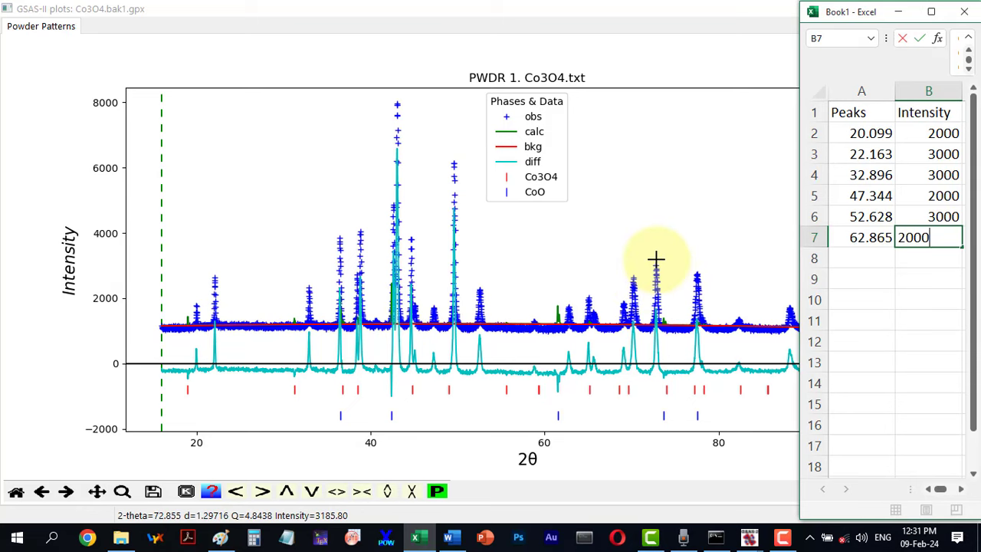
- Record peak 72.855 with intensity 4000 in row 8 and peak 88.211 with intensity 2000 in row 9
{"action": "left_click", "coordinate": [855, 261]}
{"action": "type", "text": "72.855"}
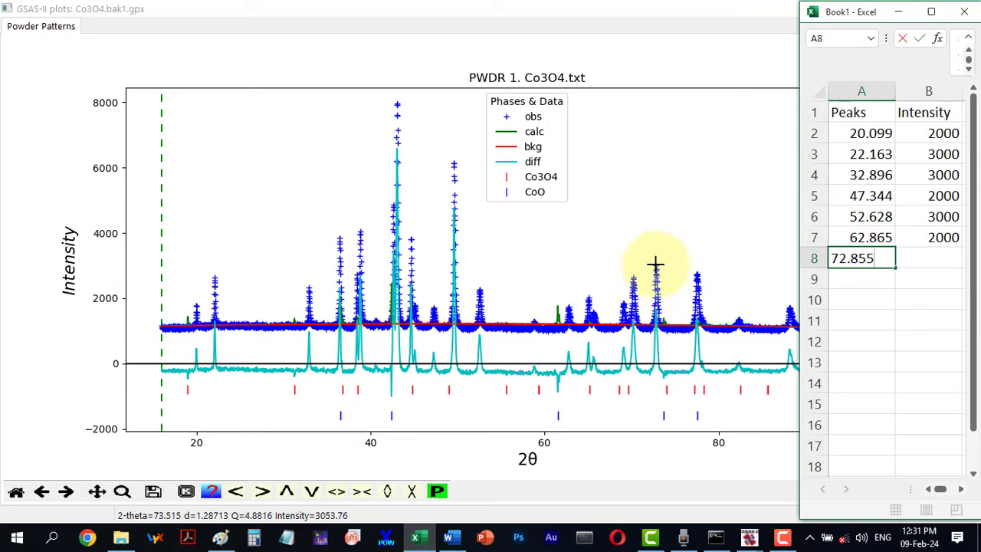
{"action": "key", "text": "Tab"}
{"action": "type", "text": "4000"}
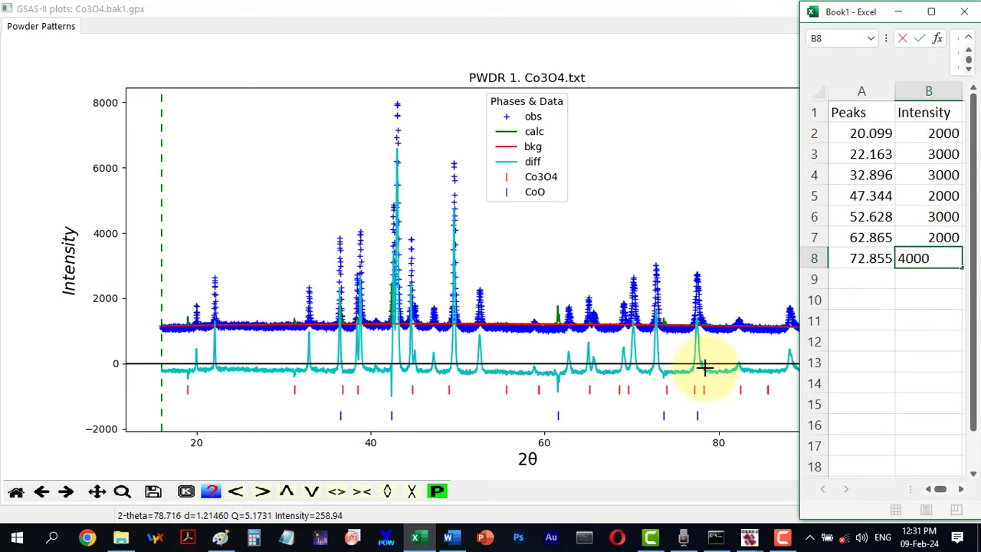
{"action": "left_click", "coordinate": [855, 282]}
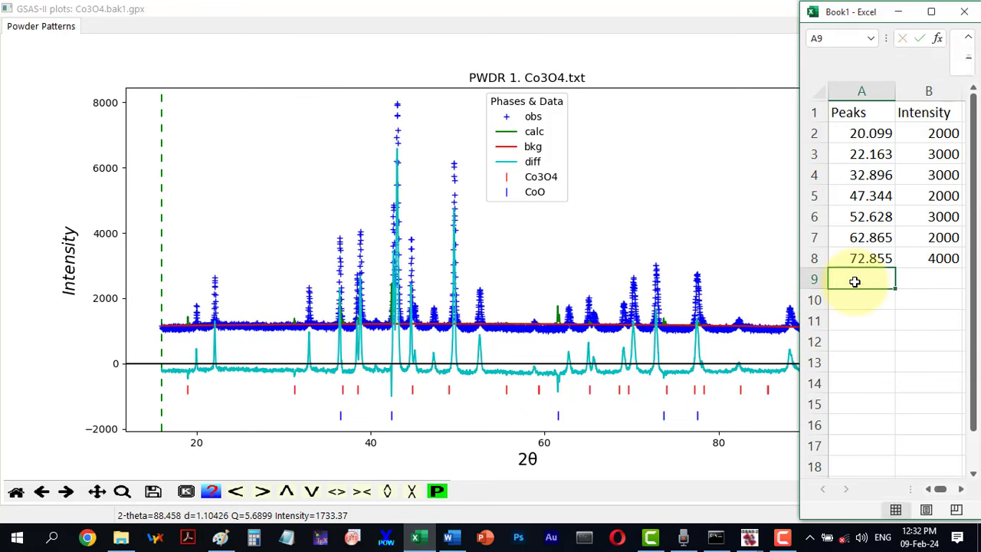
{"action": "left_click", "coordinate": [919, 283]}
{"action": "left_click", "coordinate": [863, 300]}
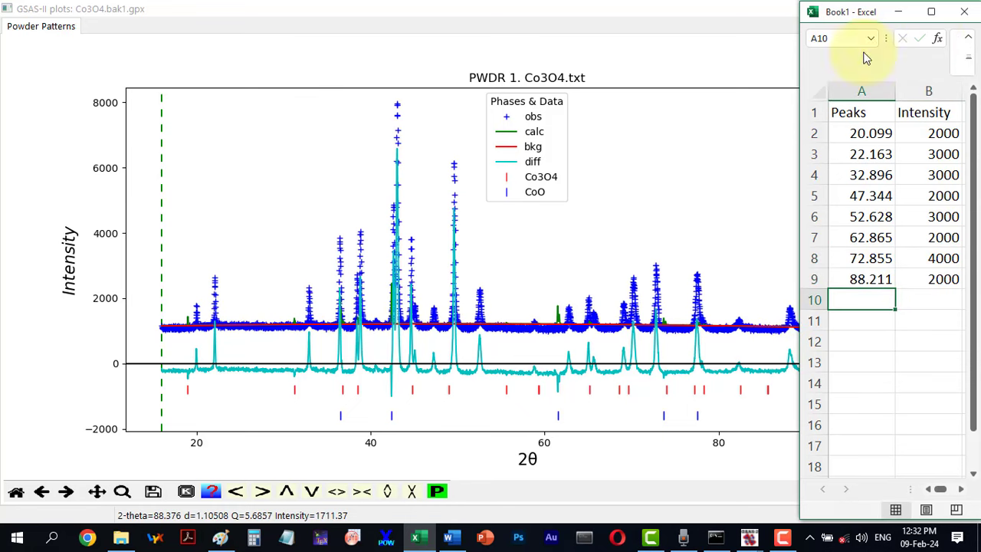
- Switch to the GSAS-II background settings, set the number of background peaks to 8, and place the Excel peak table beside them
{"action": "left_click", "coordinate": [932, 11]}
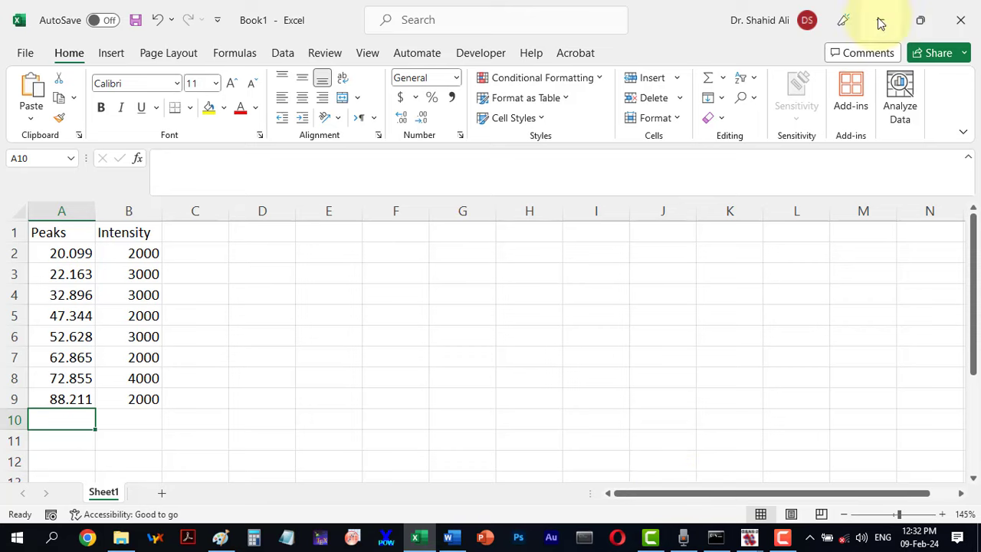
{"action": "double_click", "coordinate": [665, 21]}
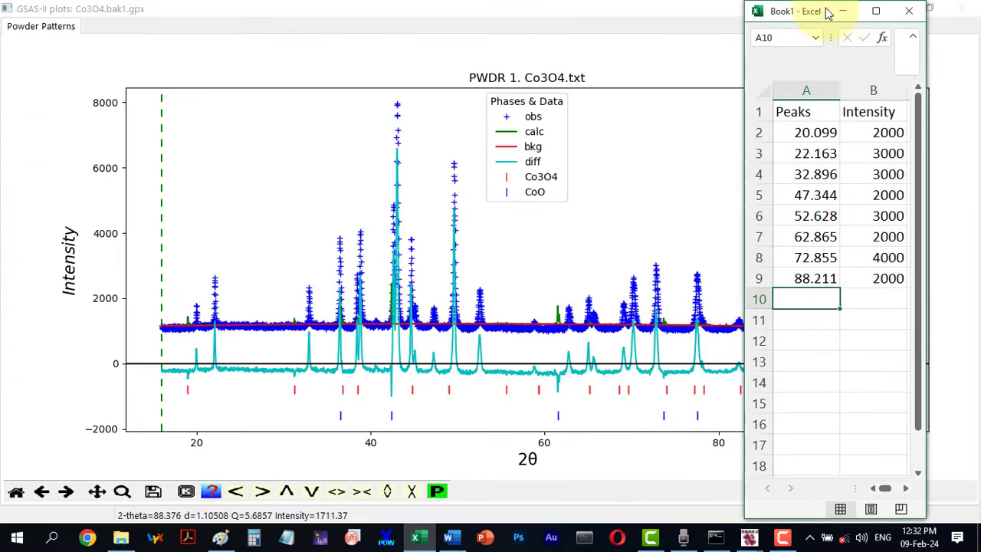
{"action": "left_click", "coordinate": [930, 11]}
{"action": "left_click", "coordinate": [73, 190]}
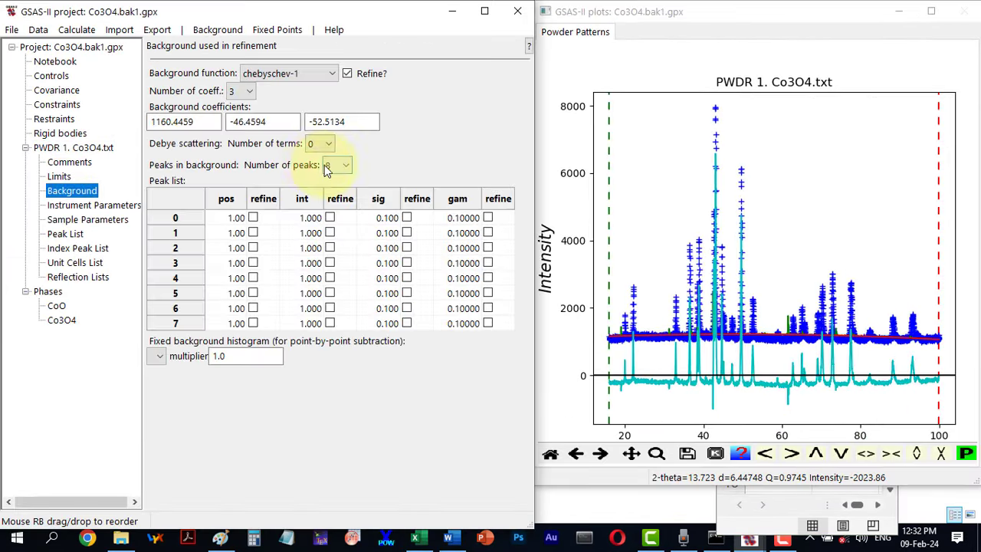
{"action": "left_click", "coordinate": [414, 537]}
{"action": "left_click_drag", "start_coordinate": [775, 33], "coordinate": [595, 17]}
- Set the positions of background peaks 0, 1 and 2 to 20.099, 22.163 and 32.896, keeping the Excel peak table beside the list
{"action": "left_click", "coordinate": [225, 218]}
{"action": "type", "text": "20.099"}
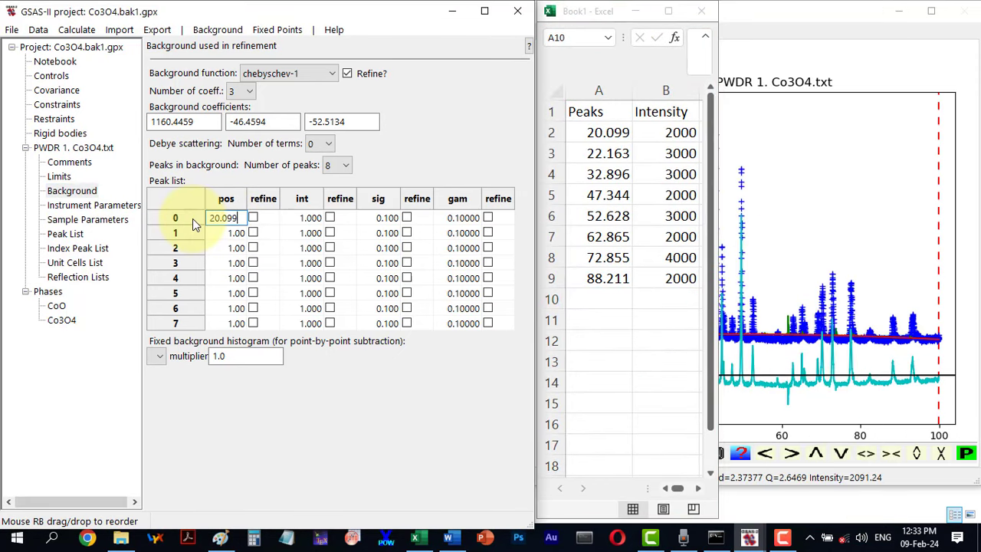
{"action": "left_click", "coordinate": [223, 240]}
{"action": "left_click", "coordinate": [414, 537]}
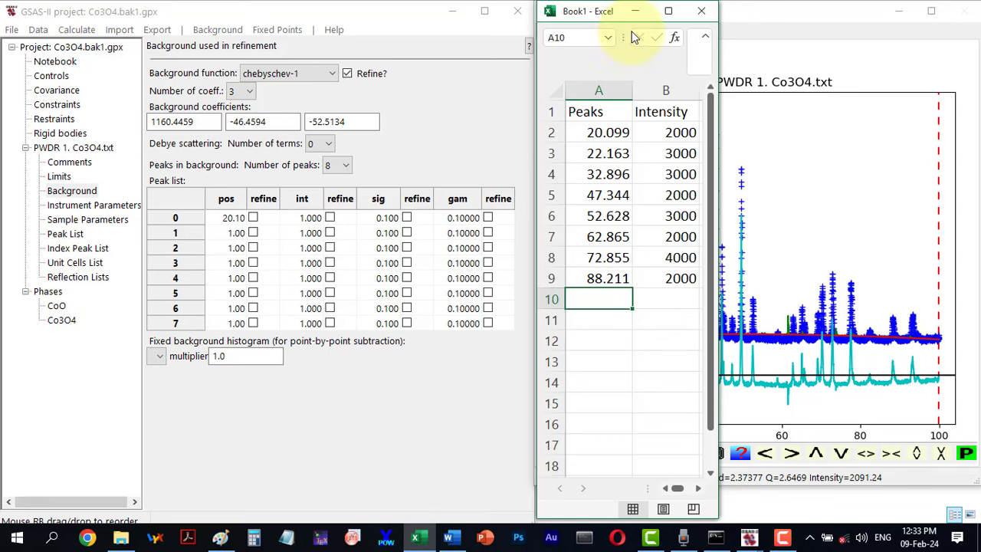
{"action": "left_click_drag", "start_coordinate": [577, 19], "coordinate": [619, 22]}
{"action": "left_click", "coordinate": [233, 232]}
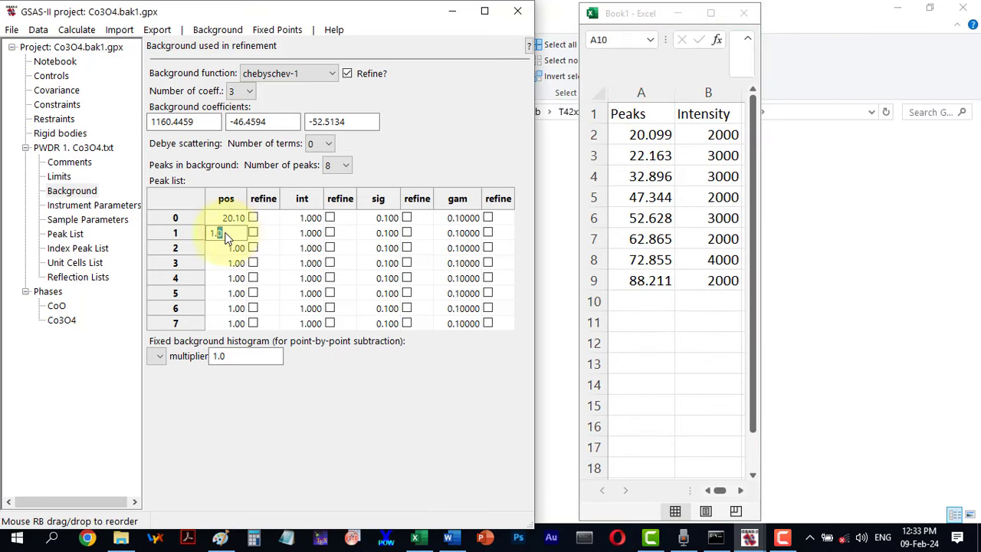
{"action": "type", "text": "22.163"}
{"action": "left_click", "coordinate": [234, 249]}
{"action": "type", "text": "32.896"}
- Set the positions of background peaks 3 to 7 to 47.34, 52.63, 62.86, 72.85 and 88.21, and swap the Excel table for the GSAS-II plot
{"action": "left_click", "coordinate": [230, 265]}
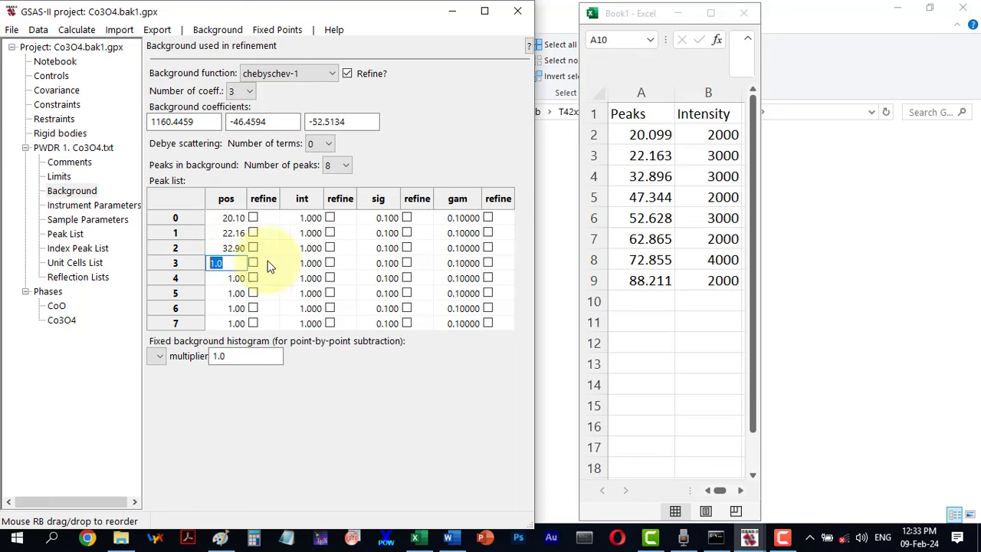
{"action": "type", "text": "47.34"}
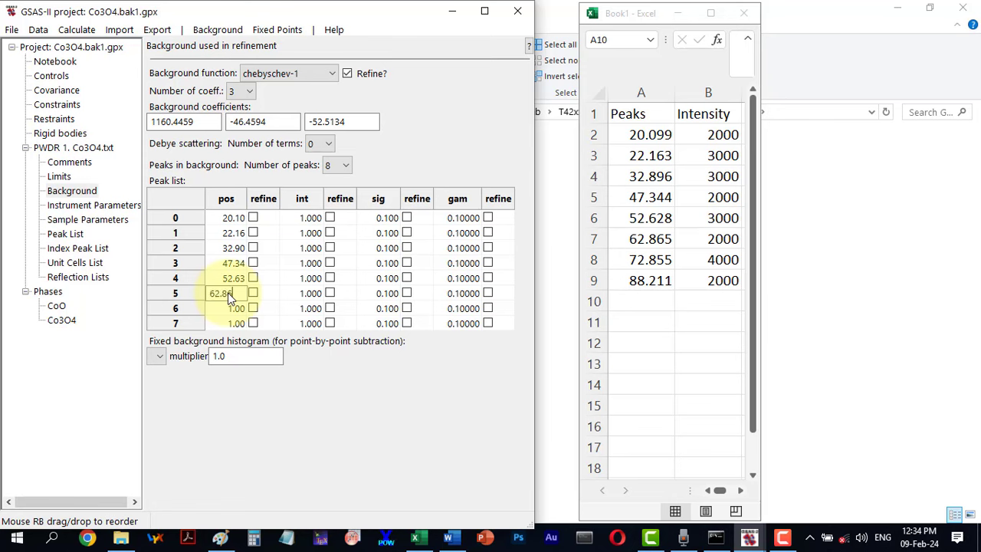
{"action": "left_click", "coordinate": [229, 311]}
{"action": "type", "text": "72.85"}
{"action": "double_click", "coordinate": [240, 324]}
{"action": "type", "text": "88.21"}
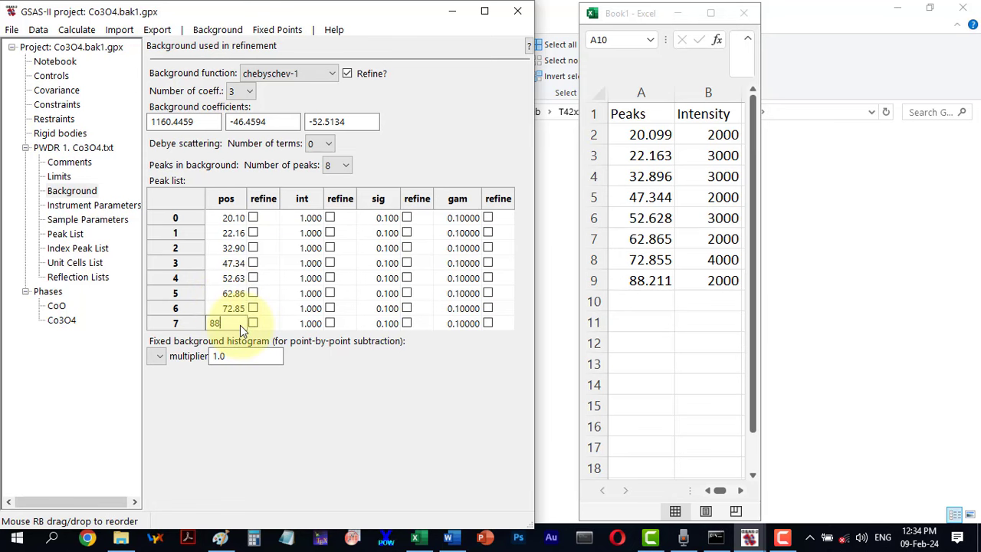
{"action": "left_click", "coordinate": [679, 17]}
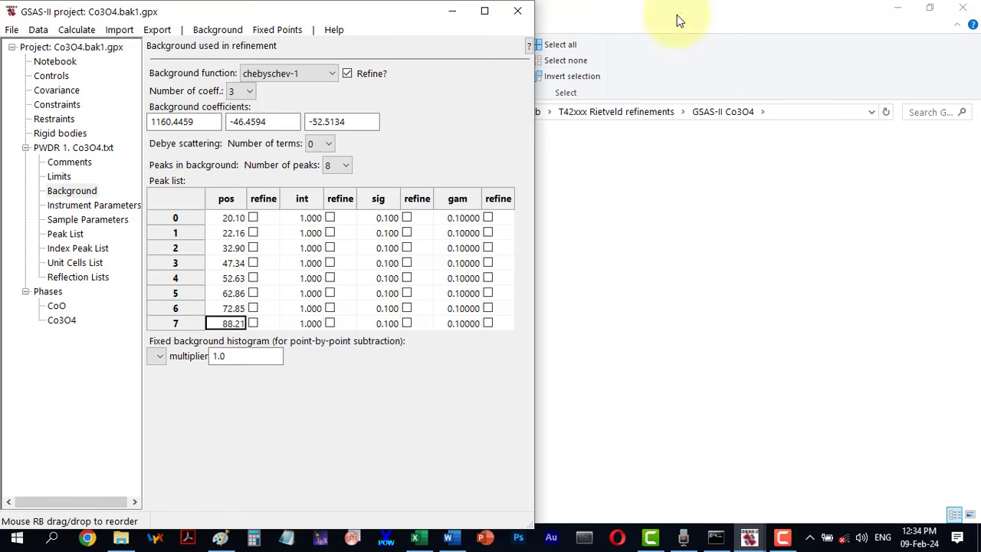
{"action": "left_click", "coordinate": [749, 539]}
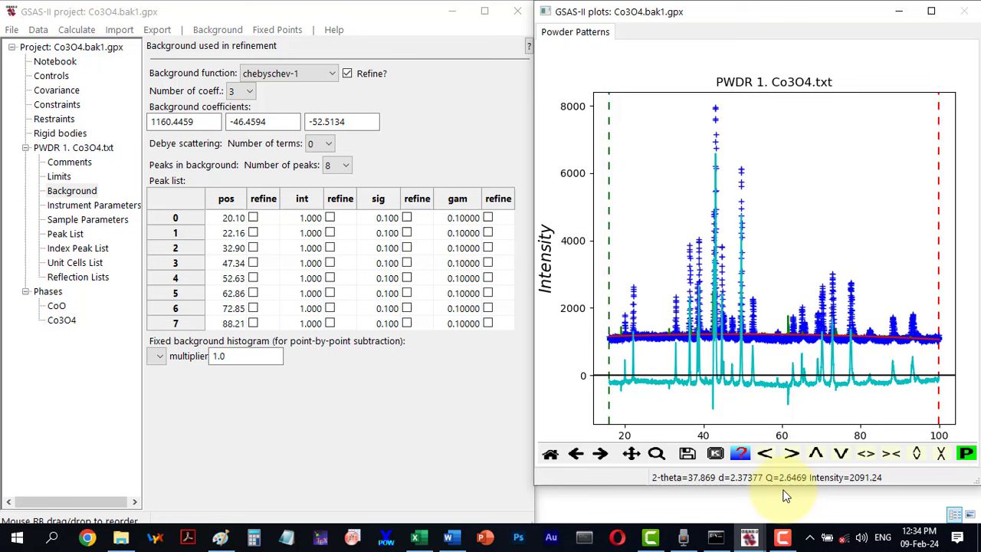
- Enable refinement of the positions of all eight background peaks, 0 to 7
{"action": "left_click", "coordinate": [253, 218]}
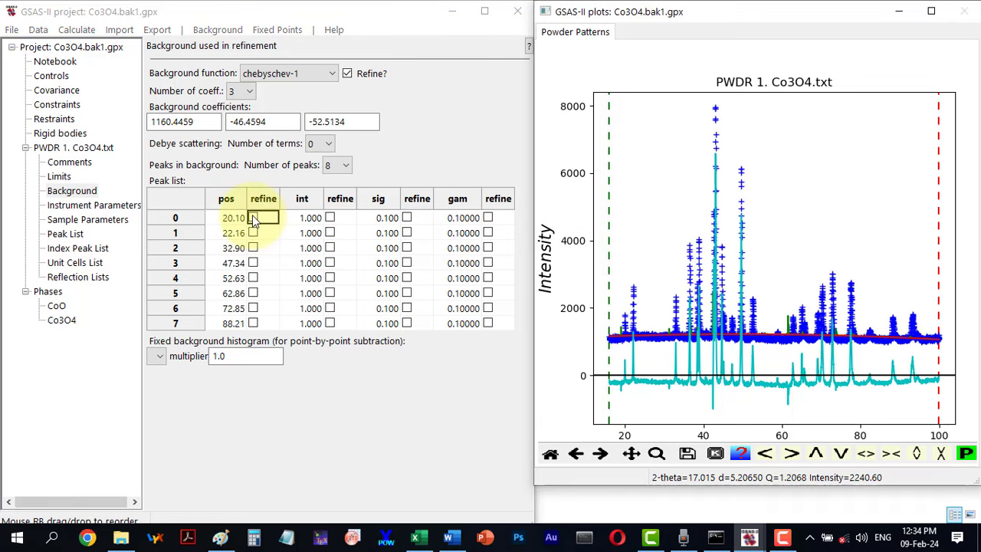
{"action": "left_click", "coordinate": [252, 232]}
{"action": "left_click", "coordinate": [255, 248]}
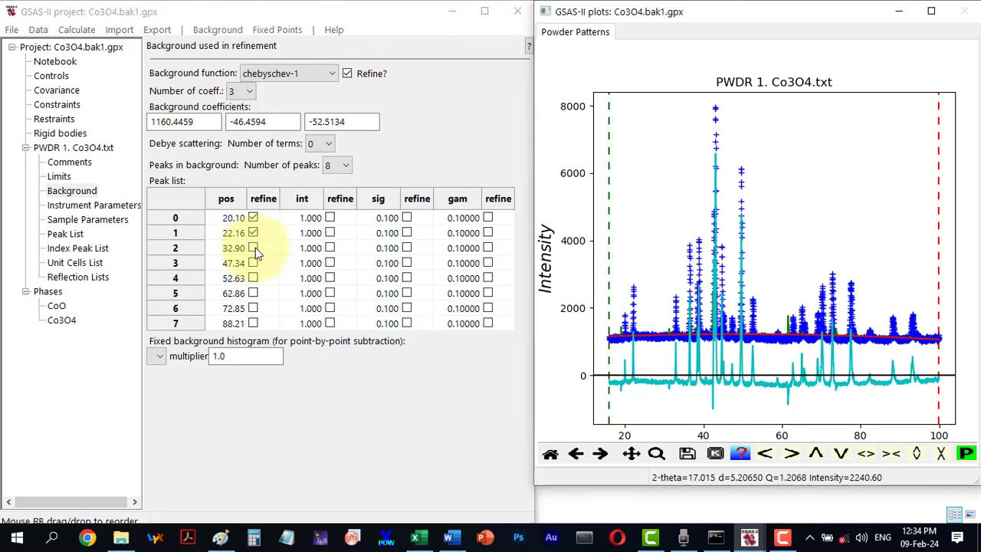
{"action": "left_click", "coordinate": [255, 249]}
{"action": "left_click", "coordinate": [255, 266]}
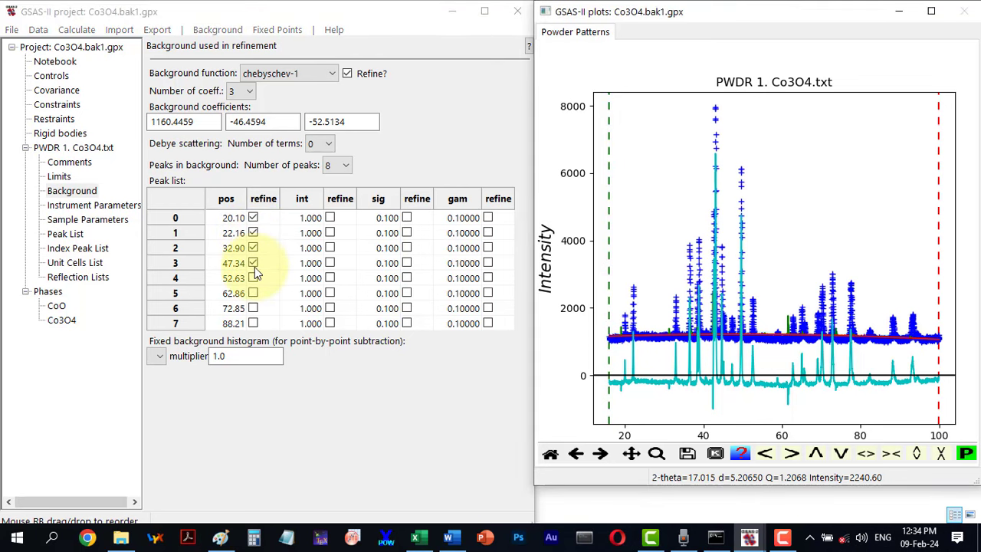
{"action": "left_click", "coordinate": [253, 278]}
{"action": "left_click", "coordinate": [254, 292]}
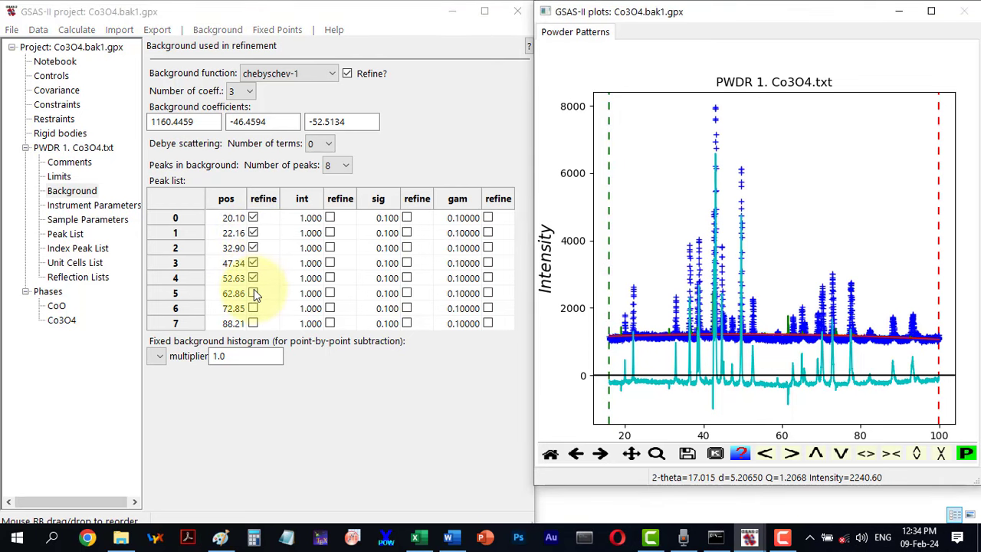
{"action": "left_click", "coordinate": [255, 294]}
{"action": "left_click", "coordinate": [255, 308]}
{"action": "left_click", "coordinate": [255, 309]}
{"action": "left_click", "coordinate": [254, 323]}
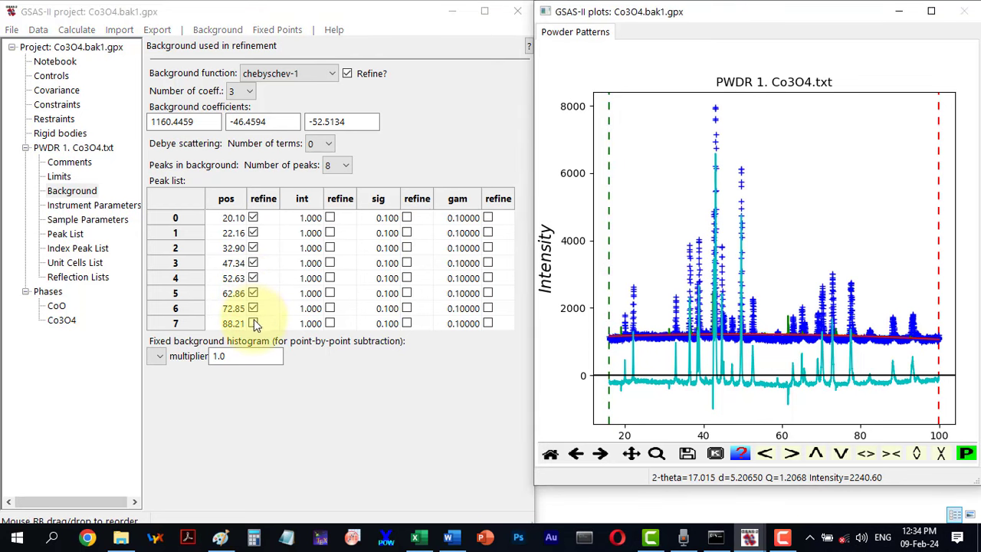
{"action": "left_click", "coordinate": [253, 322]}
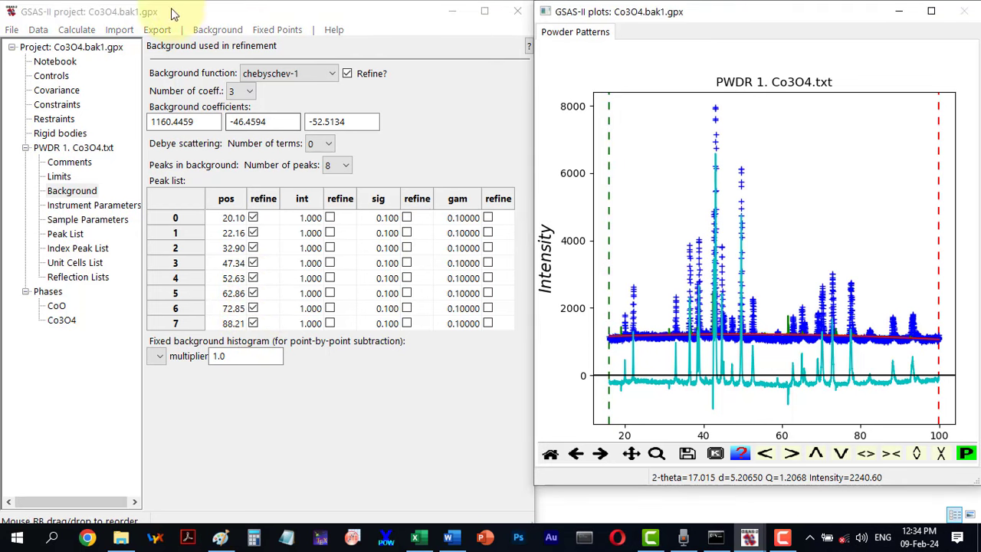
- Run a trial refinement with the background peak positions released and discard its result
{"action": "left_click", "coordinate": [54, 150]}
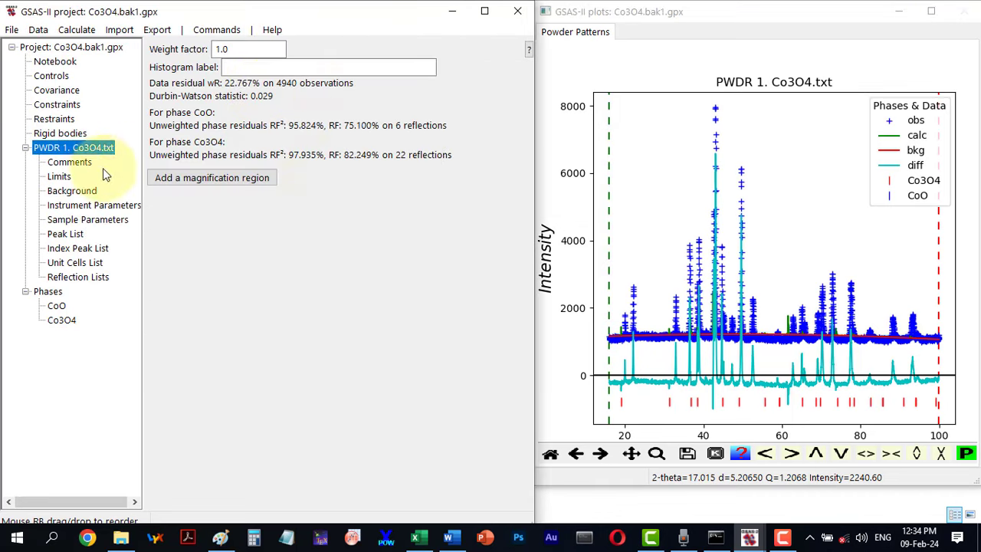
{"action": "left_click", "coordinate": [84, 192]}
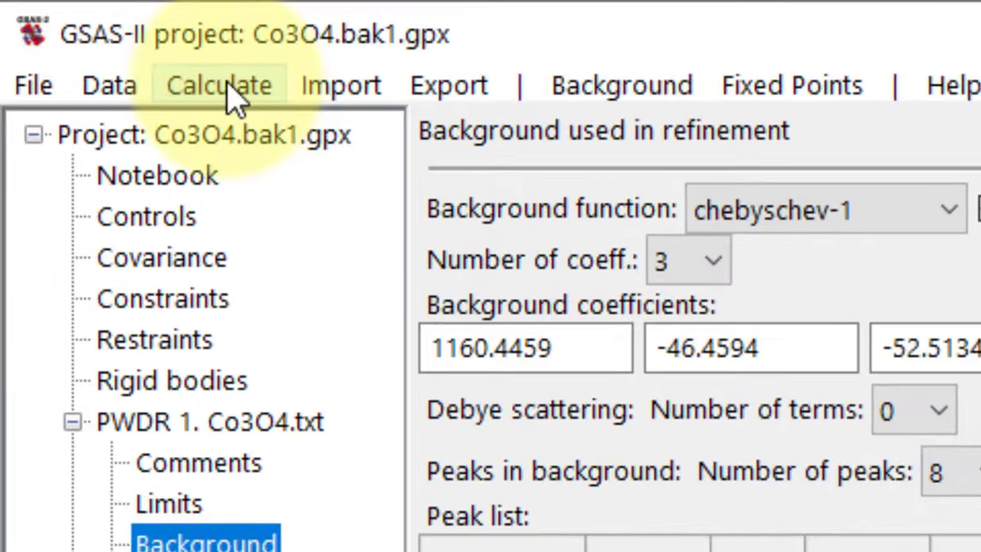
{"action": "left_click", "coordinate": [220, 86]}
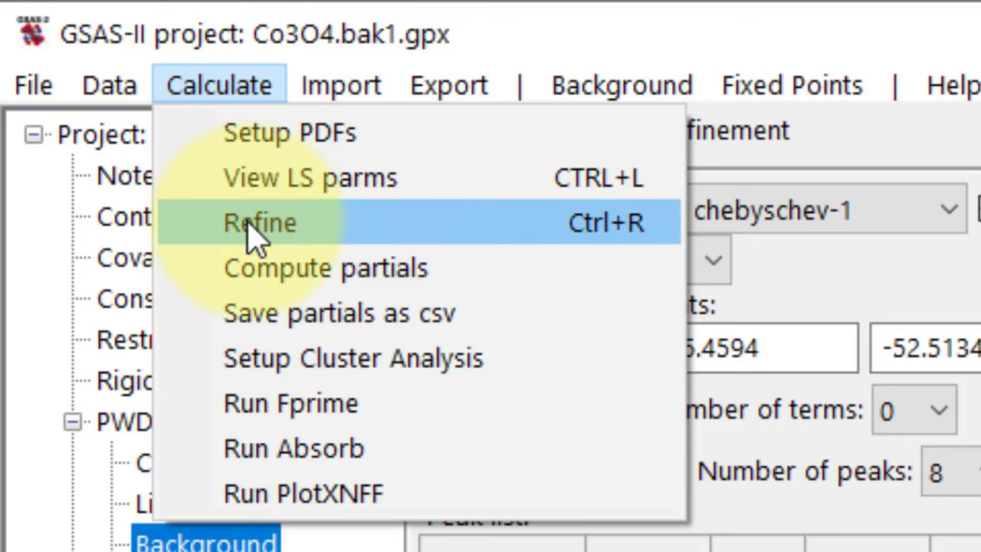
{"action": "left_click", "coordinate": [257, 237]}
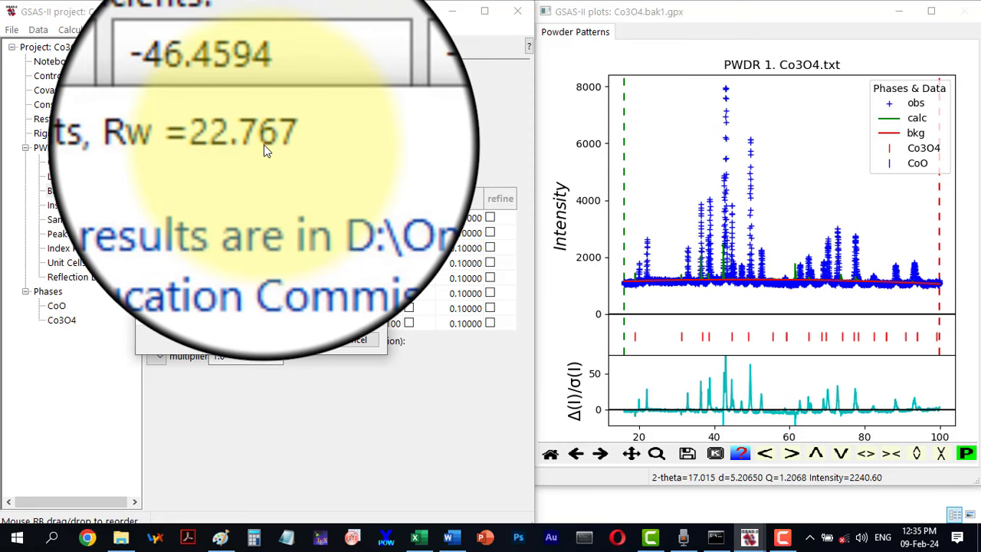
{"action": "left_click", "coordinate": [353, 341]}
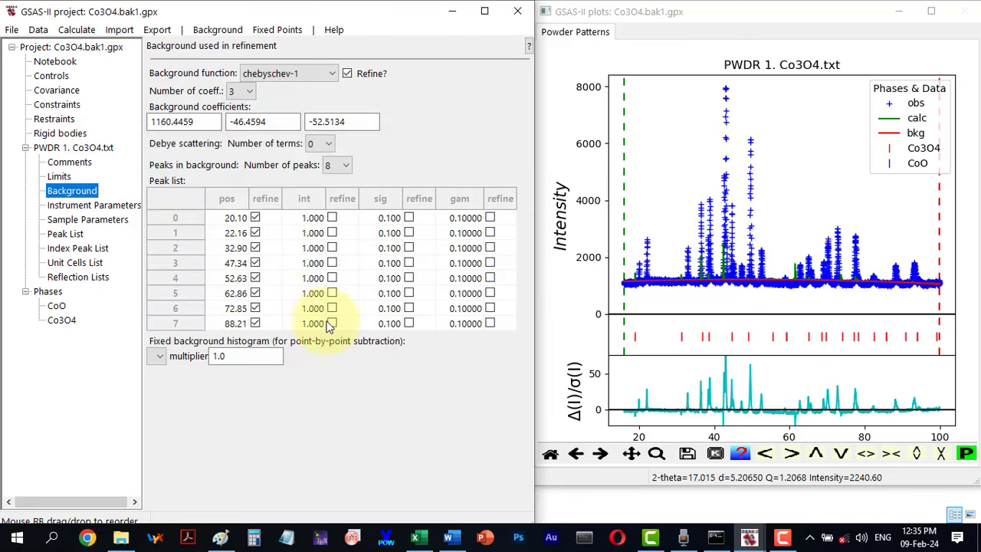
- Enable refinement of the intensities of all eight background peaks, 0 to 7
{"action": "left_click", "coordinate": [332, 219]}
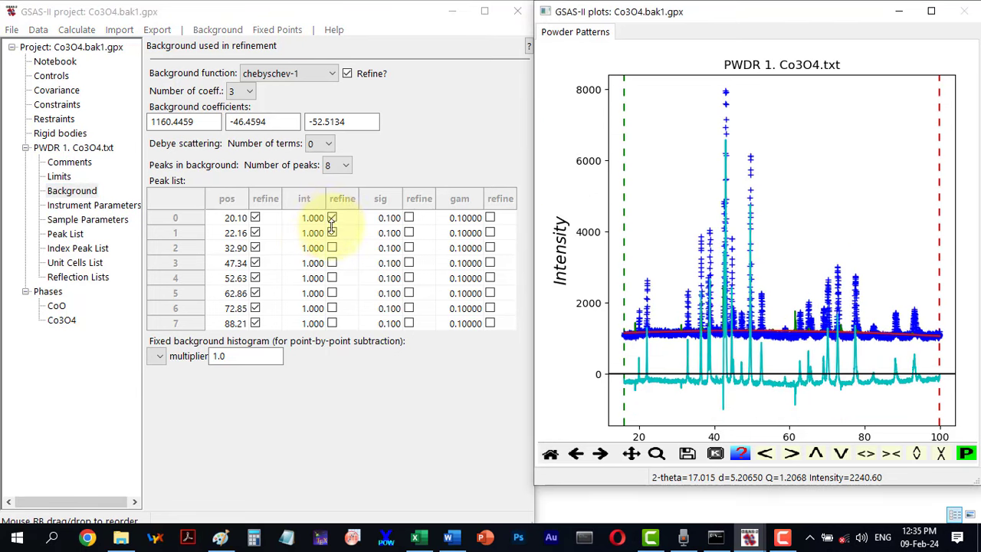
{"action": "left_click", "coordinate": [333, 249]}
{"action": "left_click", "coordinate": [333, 235]}
{"action": "left_click", "coordinate": [332, 264]}
{"action": "left_click", "coordinate": [333, 296]}
{"action": "left_click", "coordinate": [333, 310]}
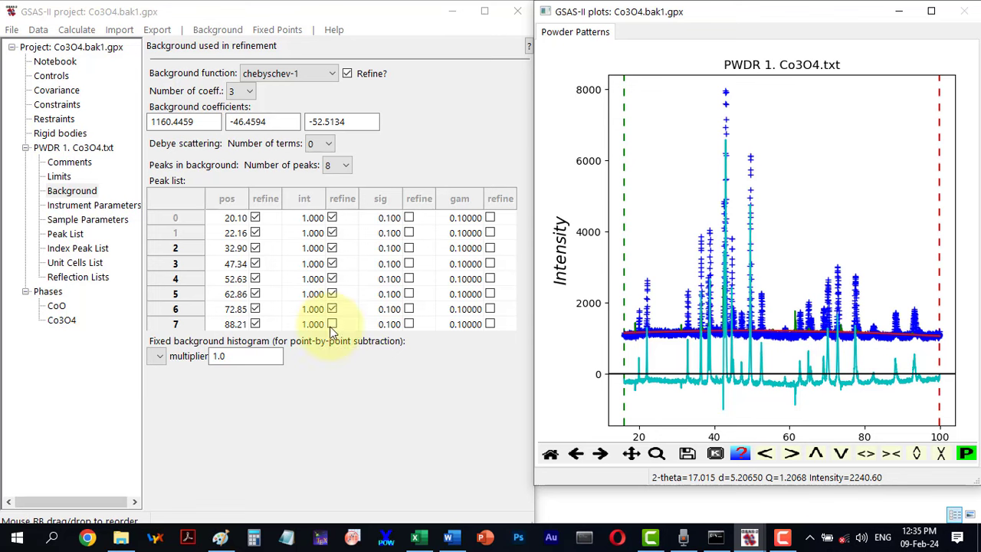
{"action": "left_click", "coordinate": [333, 325]}
- Place the Excel peak table beside the background peak list in place of the GSAS-II plot
{"action": "double_click", "coordinate": [310, 220]}
{"action": "left_click", "coordinate": [425, 545]}
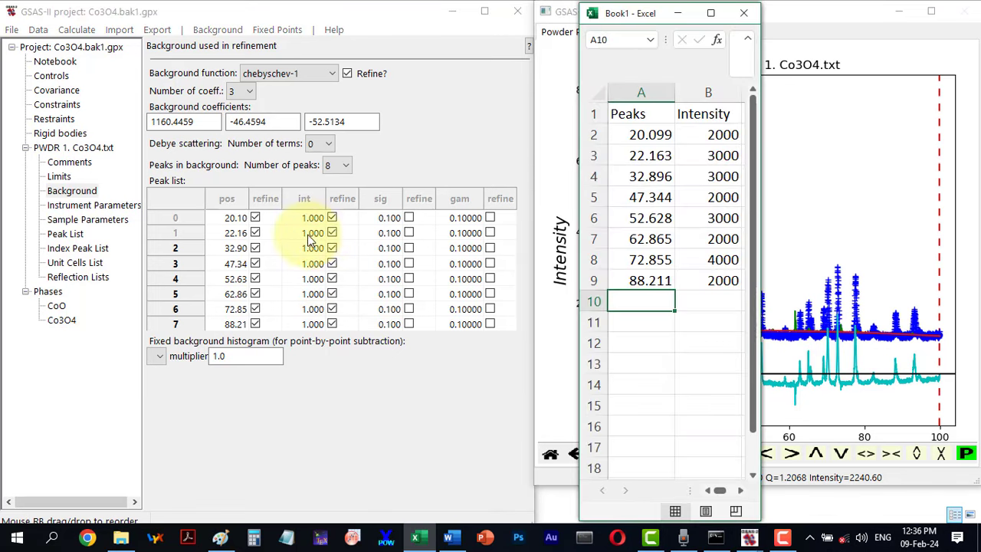
{"action": "left_click", "coordinate": [313, 222]}
{"action": "left_click", "coordinate": [905, 11]}
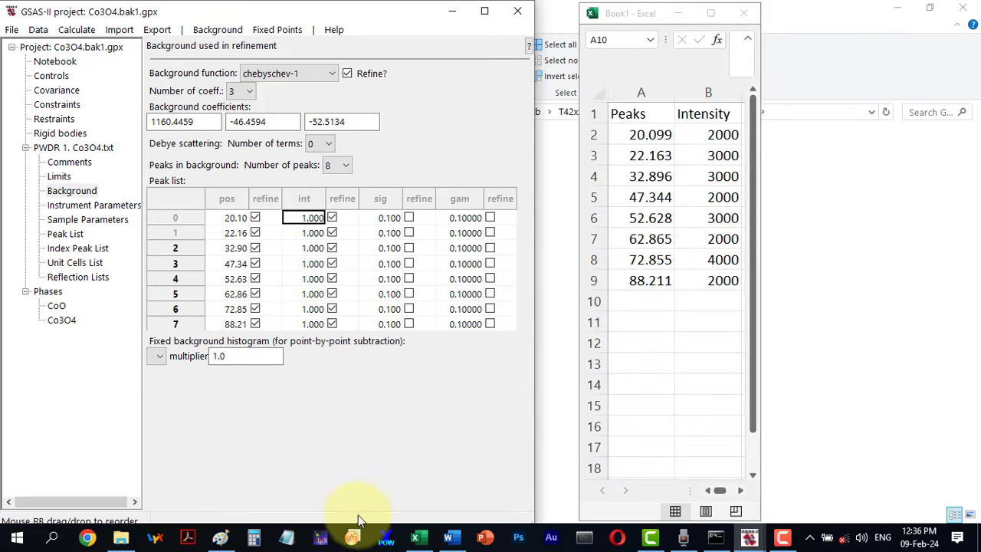
{"action": "left_click", "coordinate": [419, 538]}
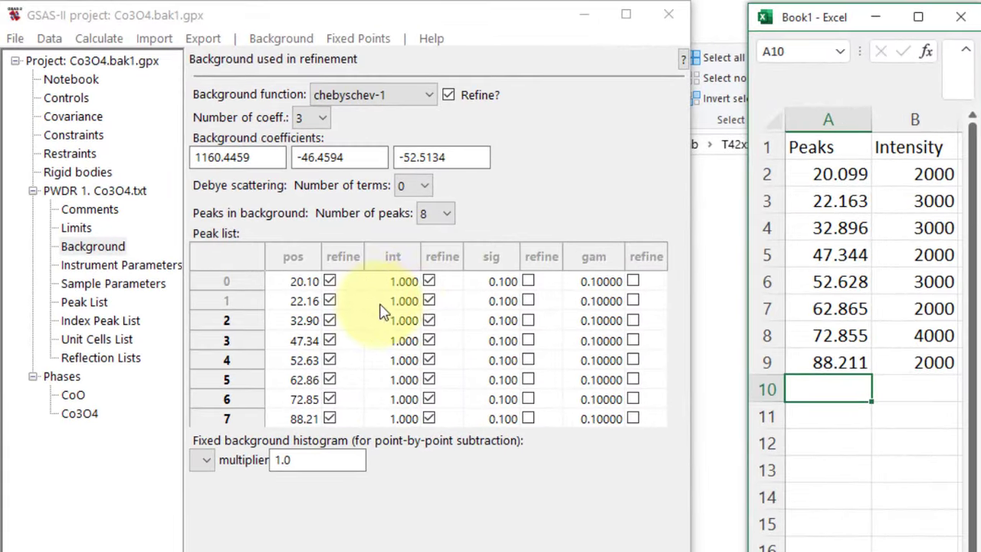
- Set the intensities of background peaks 0 to 4 to 2000, 3000, 3000, 2000 and 3000
{"action": "left_click", "coordinate": [404, 288]}
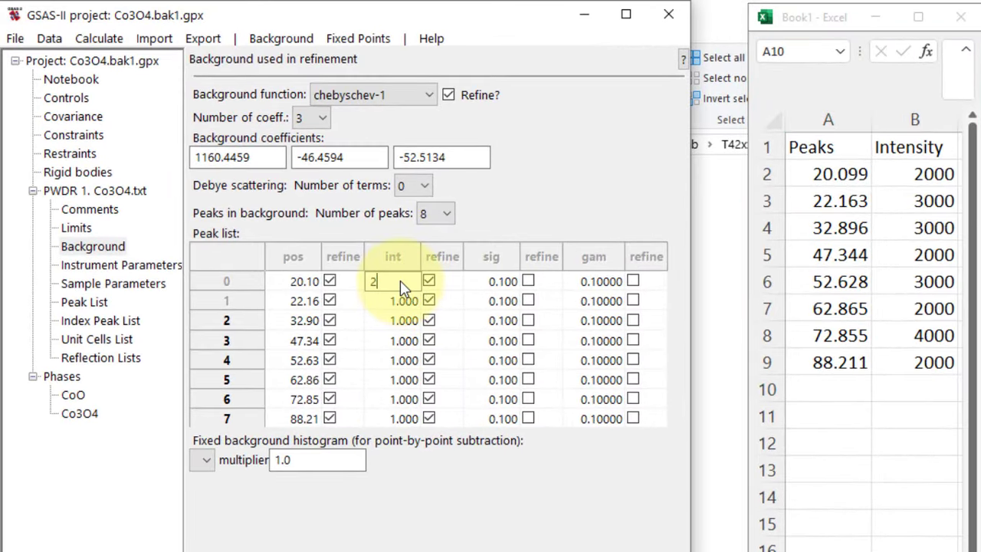
{"action": "left_click", "coordinate": [406, 303]}
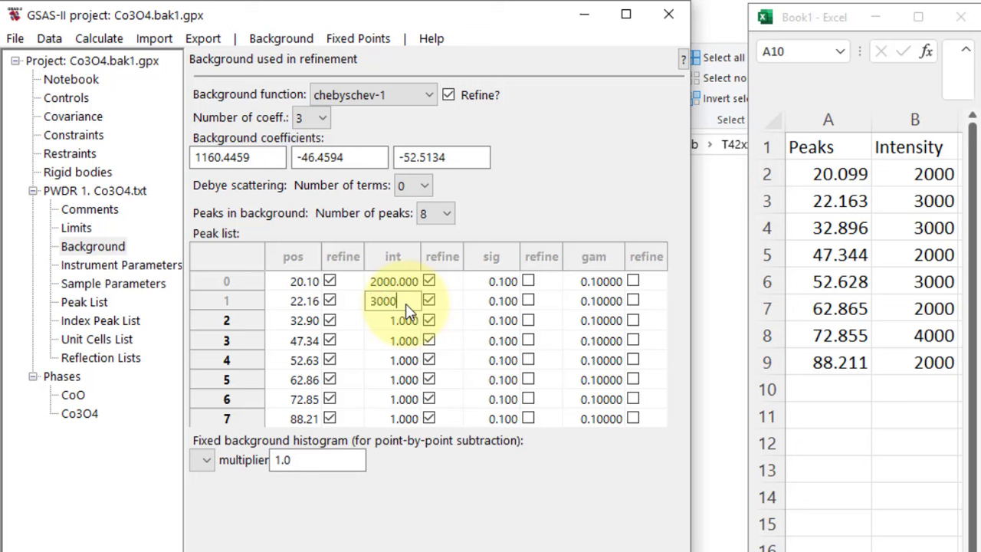
{"action": "left_click", "coordinate": [407, 322]}
{"action": "left_click", "coordinate": [407, 342]}
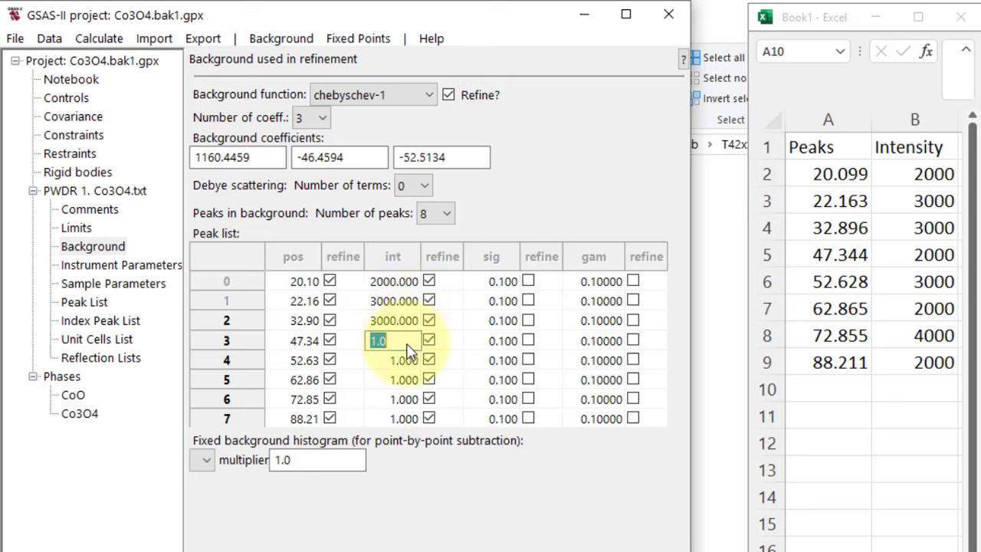
{"action": "left_click", "coordinate": [410, 361]}
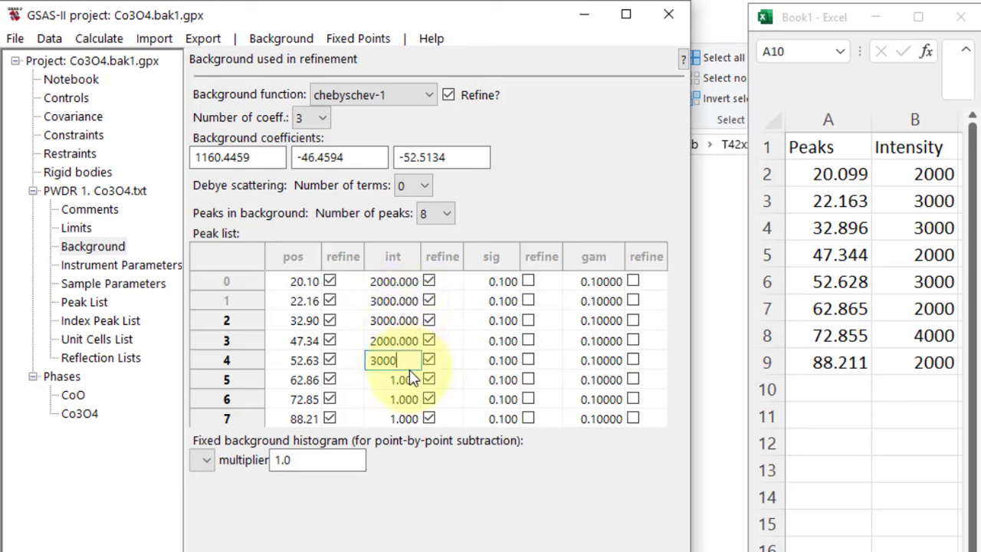
- Set the intensities of background peaks 5 to 7 to 2000, 4000 and 2000, and swap the Excel table for the GSAS-II plot
{"action": "left_click", "coordinate": [412, 381]}
{"action": "left_click", "coordinate": [412, 401]}
{"action": "type", "text": "400"}
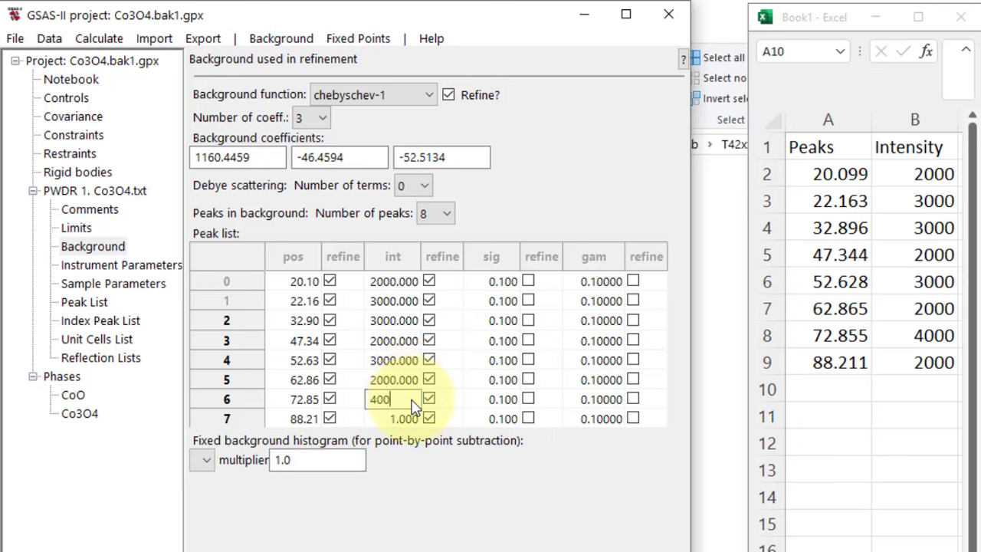
{"action": "left_click", "coordinate": [411, 418]}
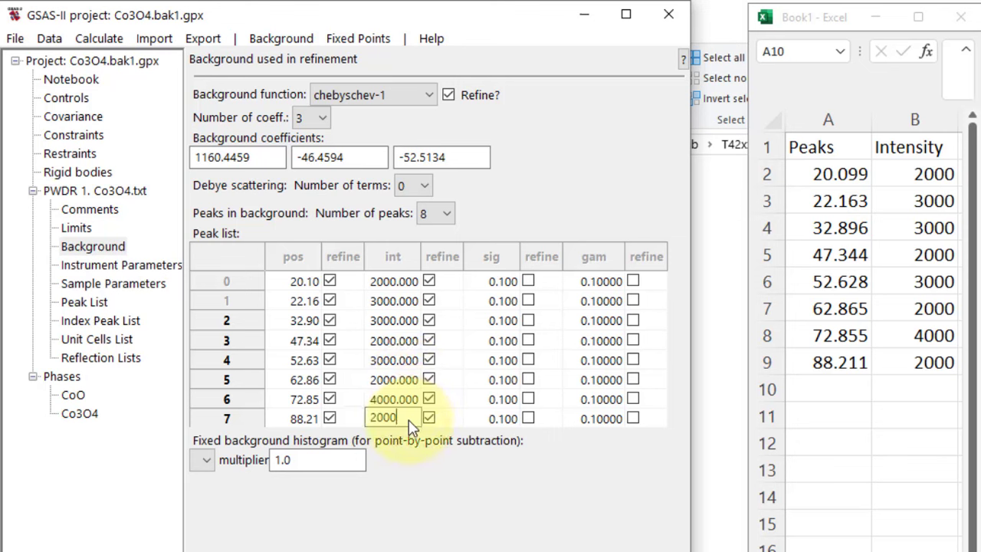
{"action": "left_click", "coordinate": [882, 24]}
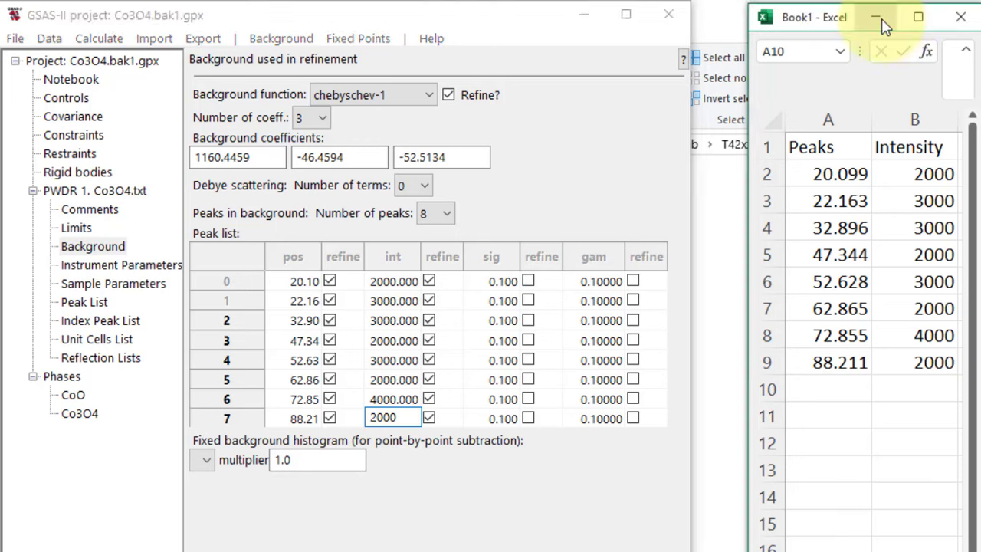
{"action": "left_click", "coordinate": [882, 25]}
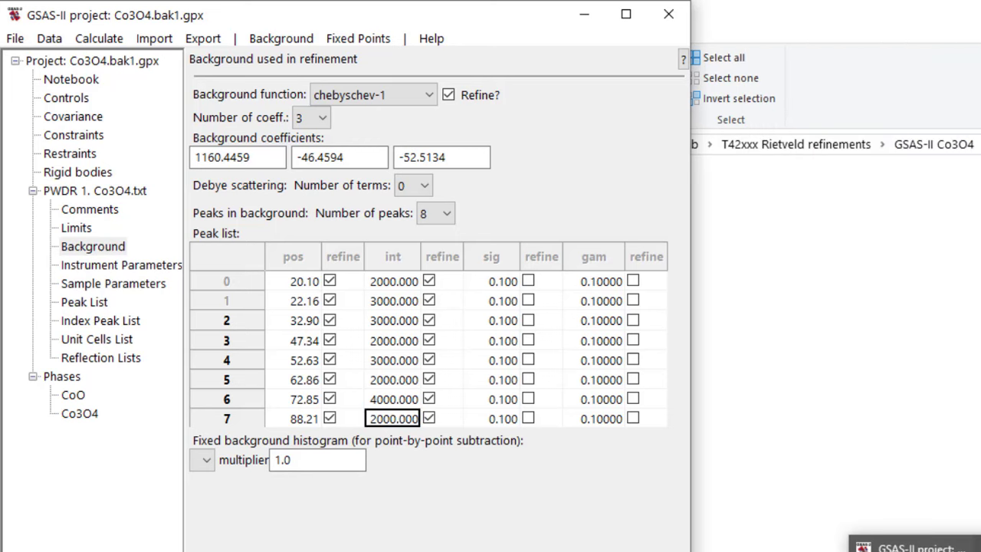
{"action": "left_click", "coordinate": [980, 549]}
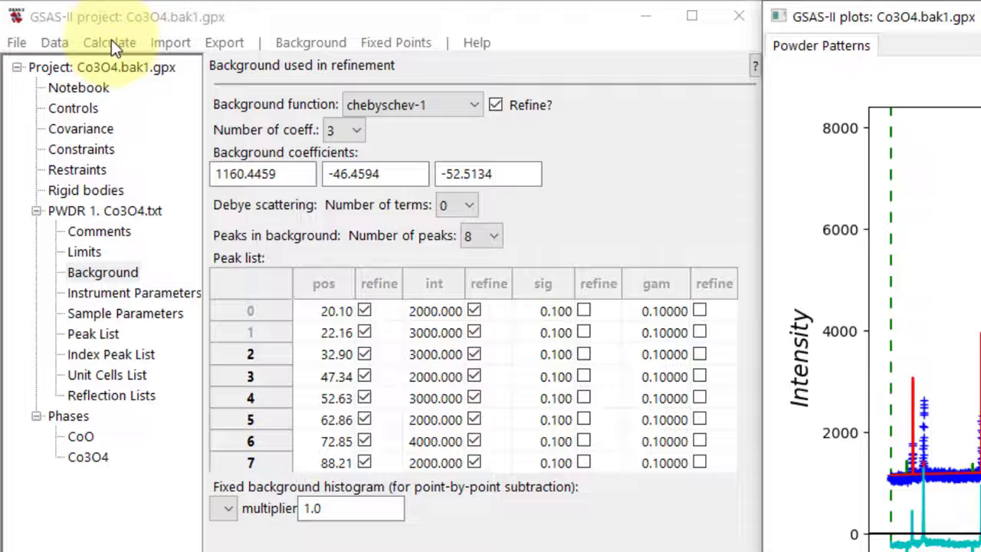
- Run the refinement with background peak positions and intensities released, and load the new result
{"action": "left_click", "coordinate": [99, 39]}
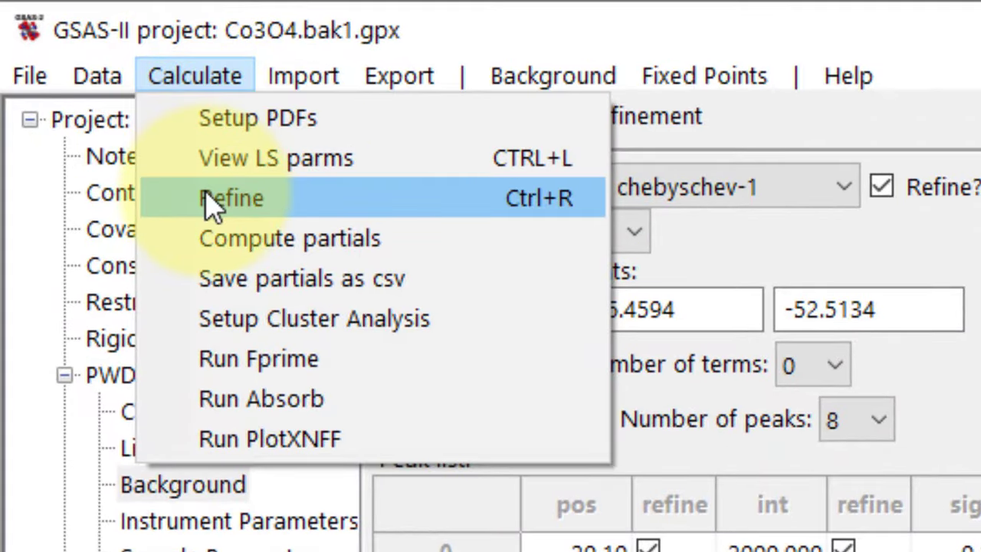
{"action": "left_click", "coordinate": [222, 198]}
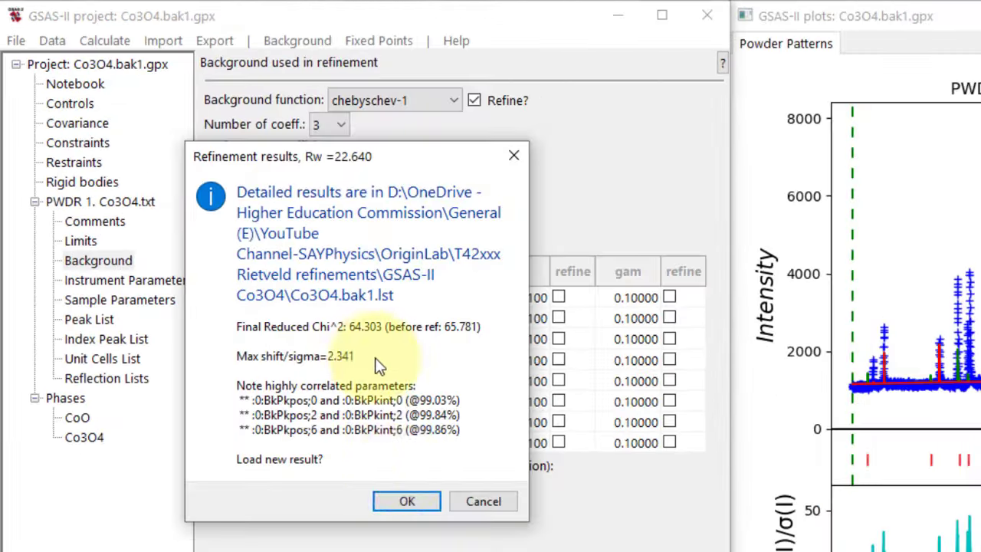
{"action": "left_click", "coordinate": [402, 500]}
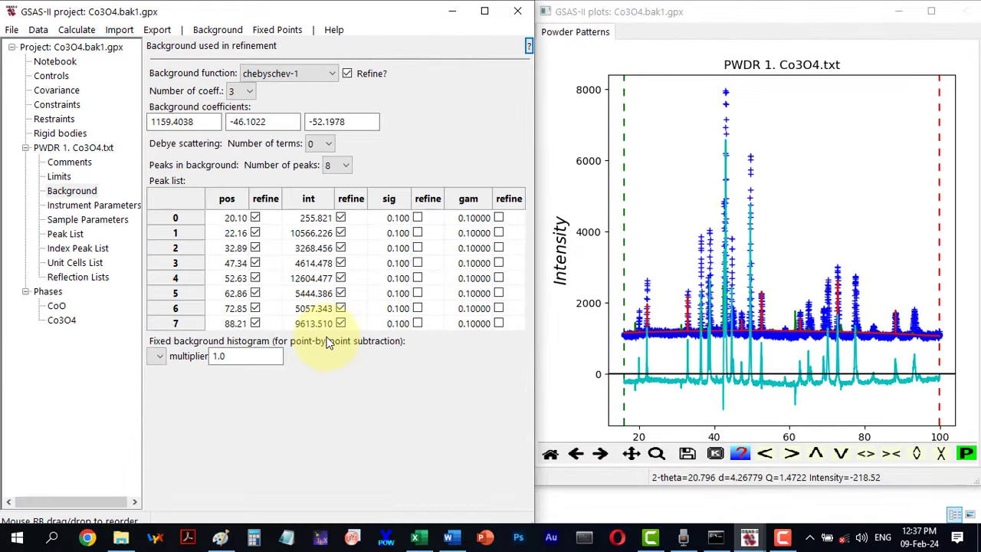
- Enable refinement of background peak 0's gamma, and run a trial refinement, discarding its result
{"action": "left_click", "coordinate": [656, 453]}
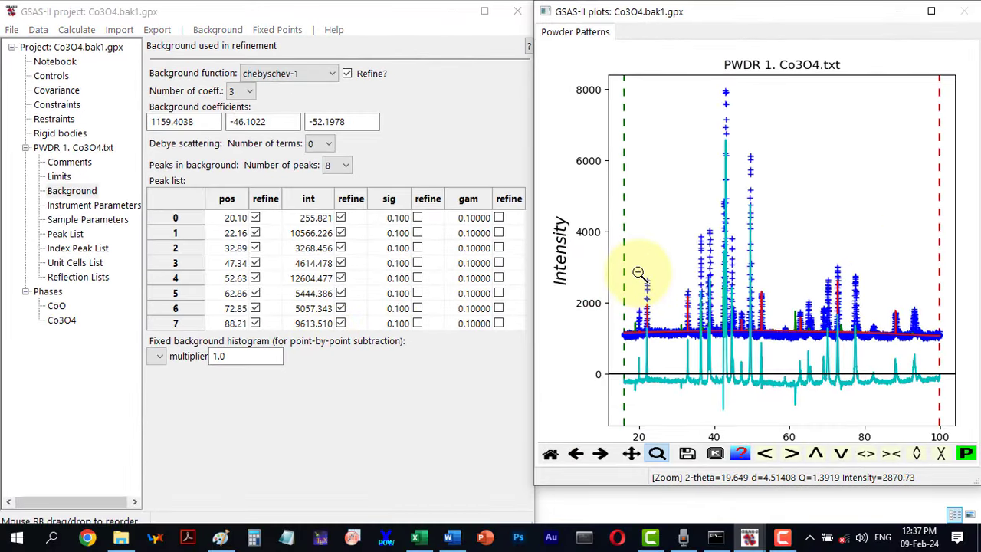
{"action": "left_click_drag", "start_coordinate": [632, 272], "coordinate": [657, 342]}
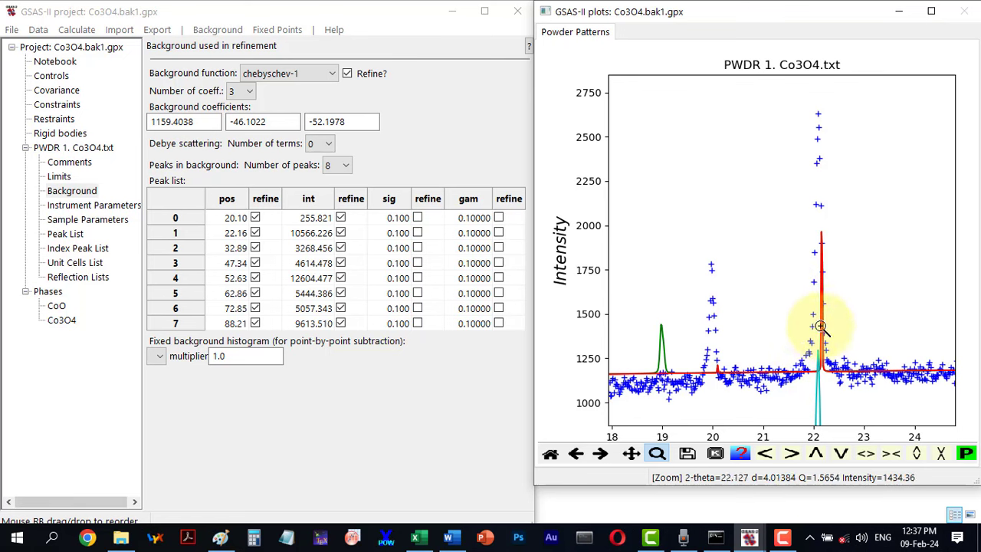
{"action": "left_click", "coordinate": [499, 221]}
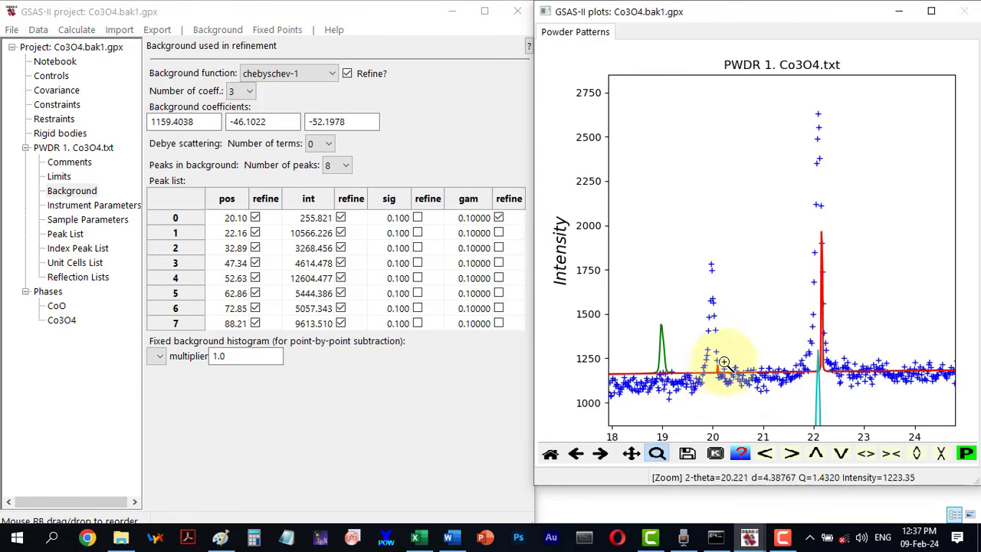
{"action": "left_click", "coordinate": [77, 29]}
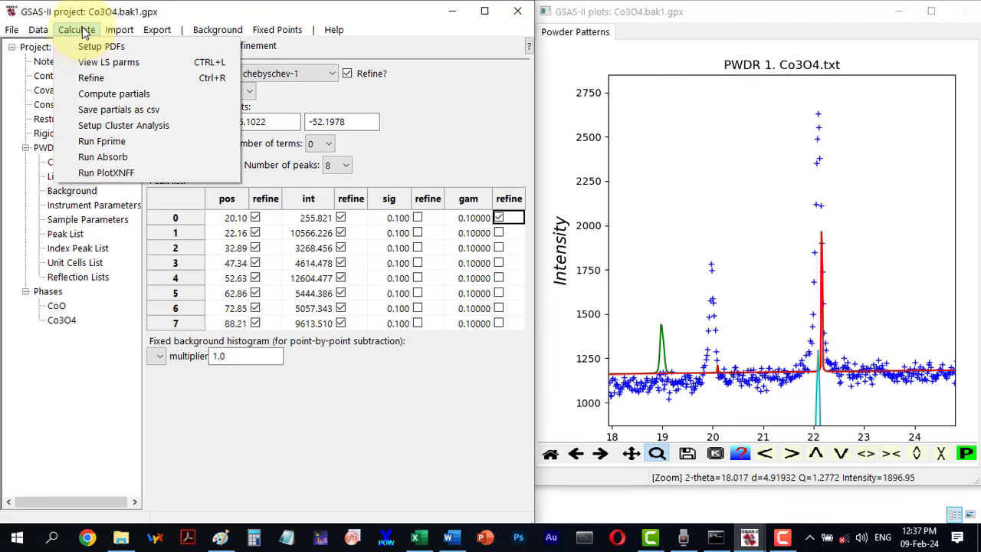
{"action": "left_click", "coordinate": [80, 77]}
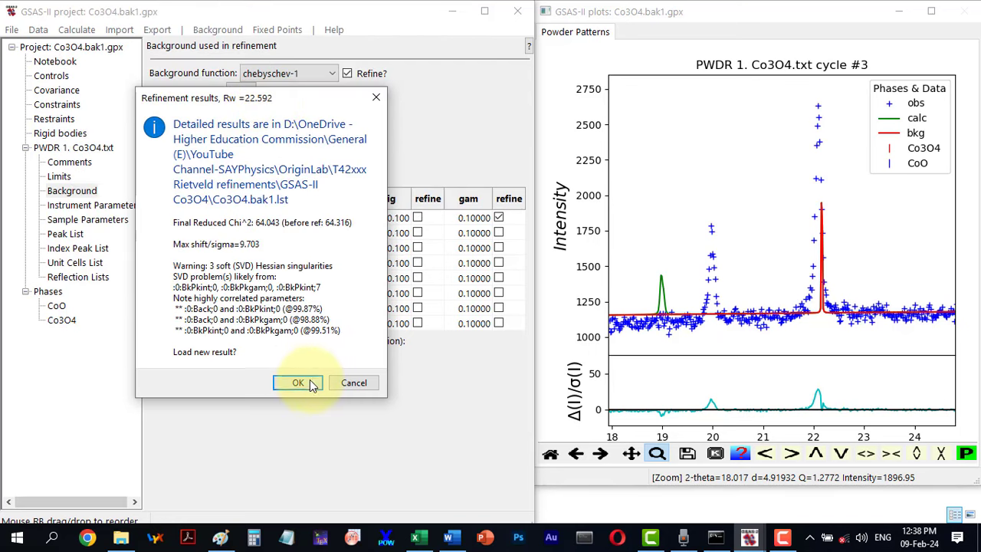
{"action": "left_click", "coordinate": [354, 383]}
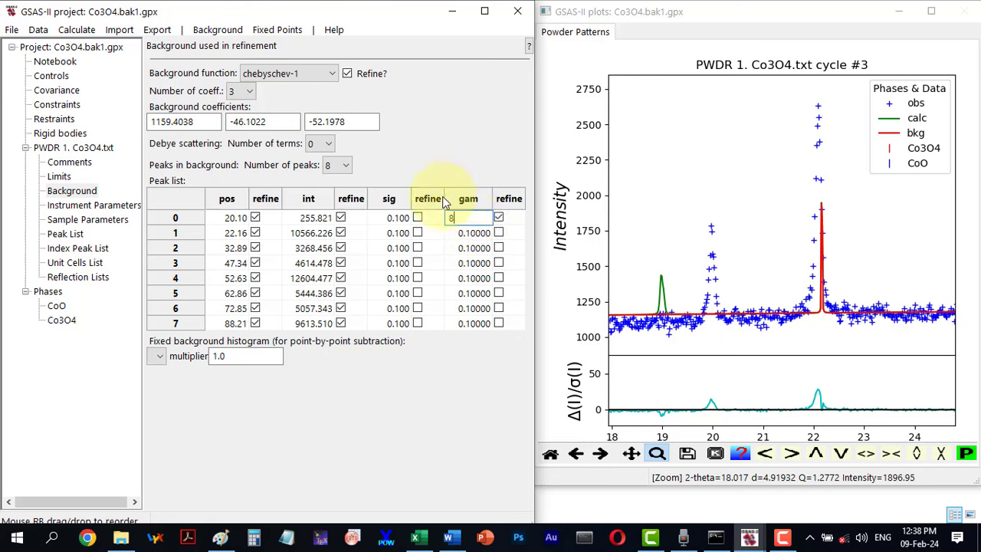
- Run a trial refinement with background peak 0's gamma set to 8, and discard its result
{"action": "left_click", "coordinate": [73, 31]}
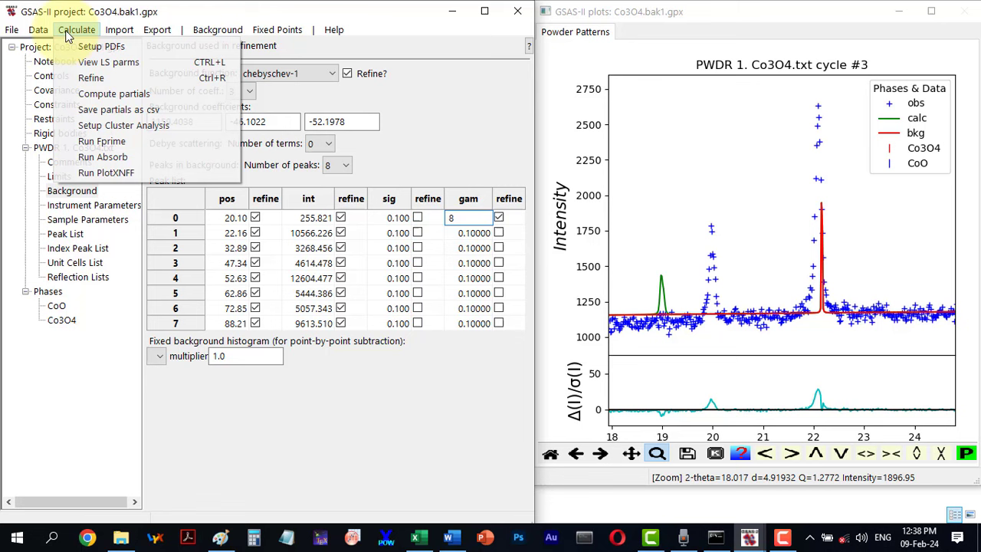
{"action": "left_click", "coordinate": [90, 79]}
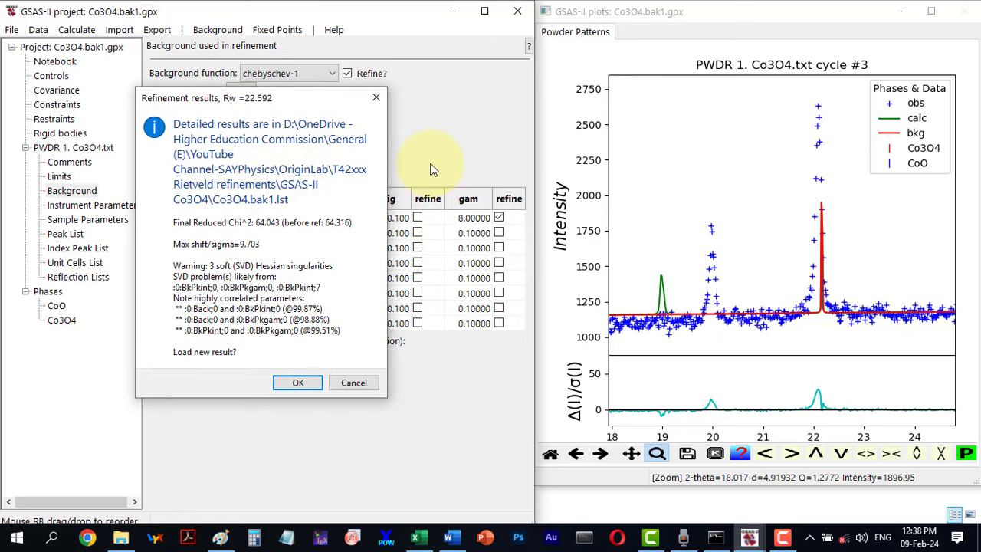
{"action": "left_click", "coordinate": [368, 388]}
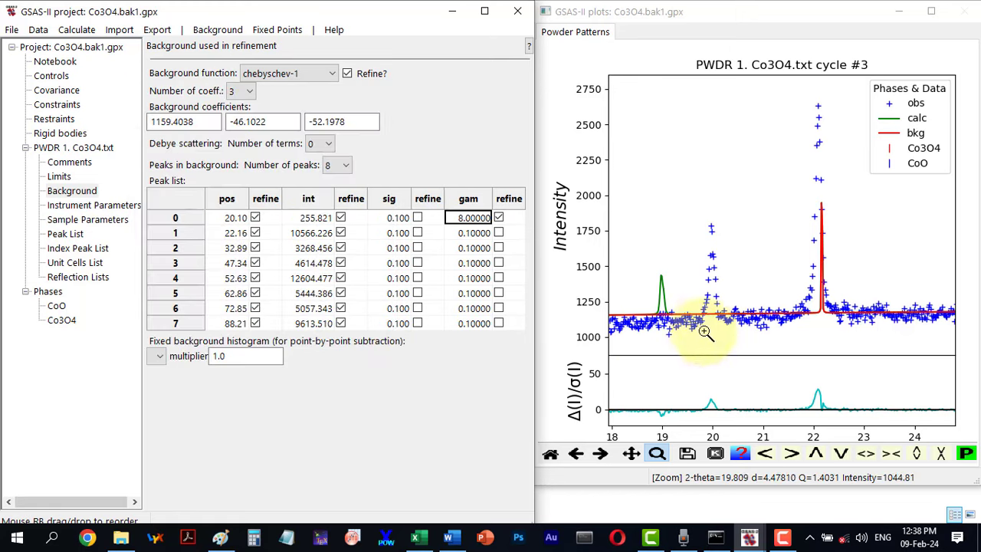
- Enable refinement of gamma for background peak 1, near 22° two-theta, and set its gamma to 8
{"action": "left_click", "coordinate": [549, 454]}
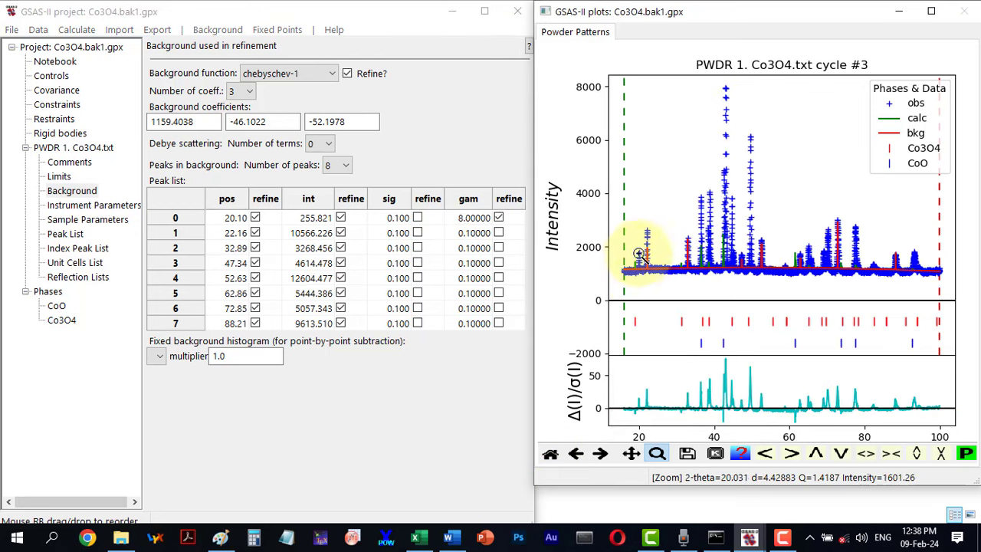
{"action": "left_click_drag", "start_coordinate": [644, 221], "coordinate": [652, 280]}
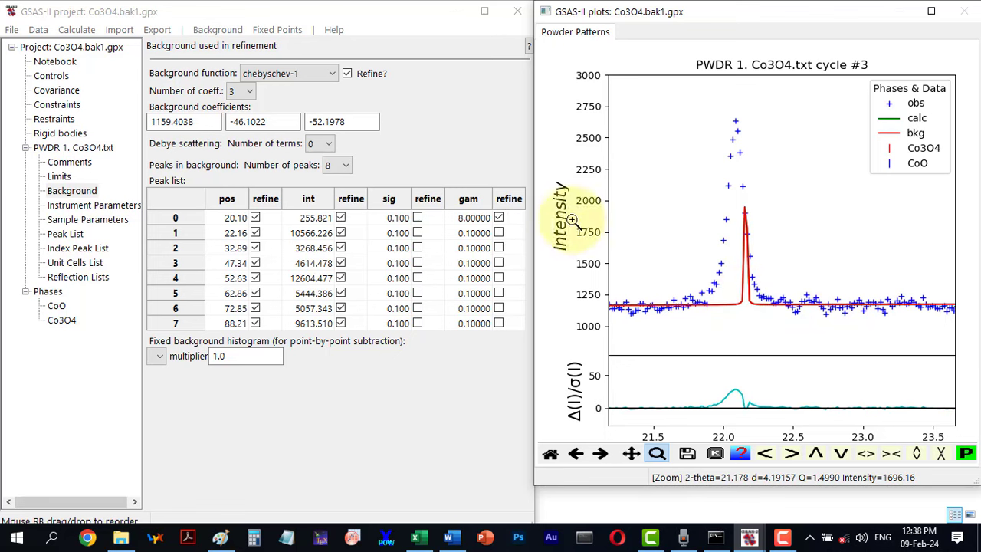
{"action": "left_click", "coordinate": [498, 233]}
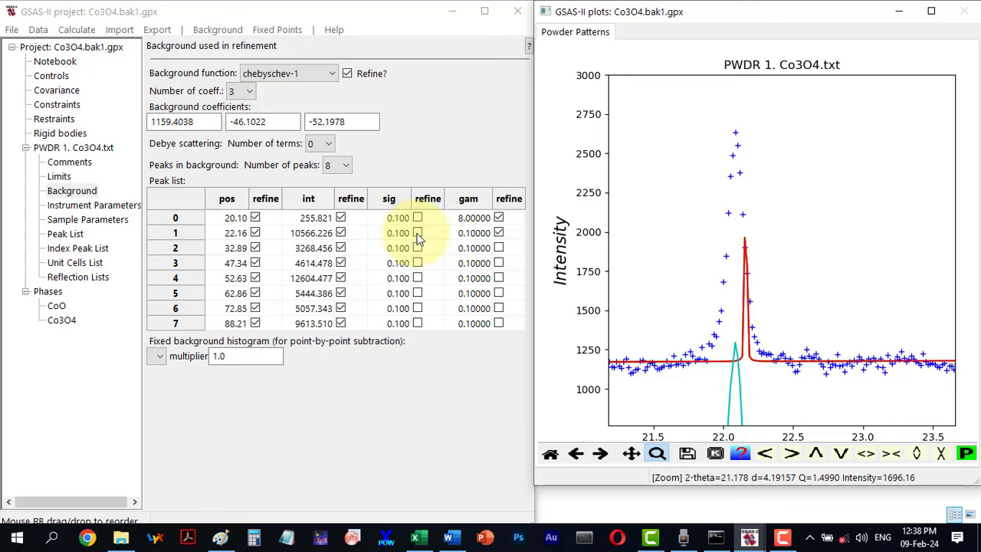
{"action": "left_click", "coordinate": [476, 237]}
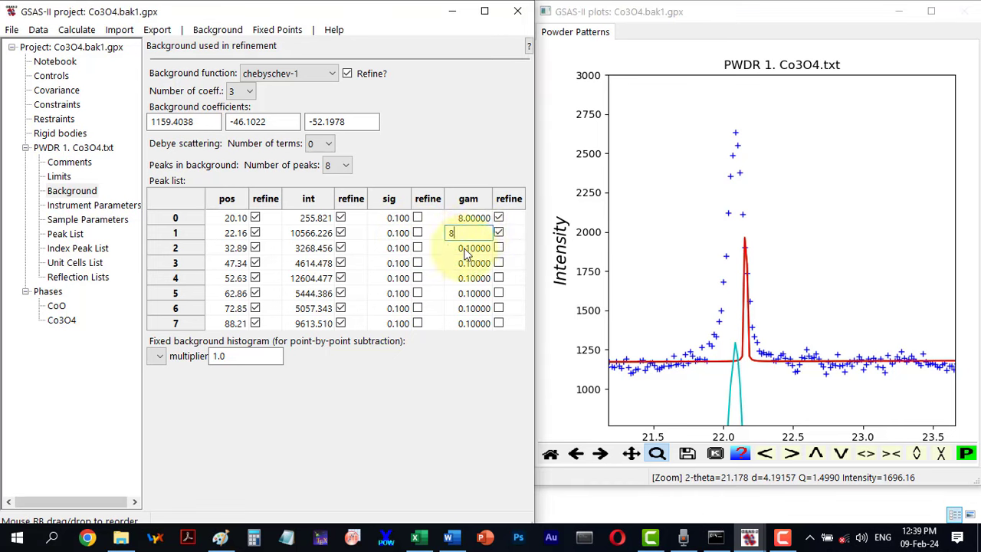
{"action": "key", "text": "Return"}
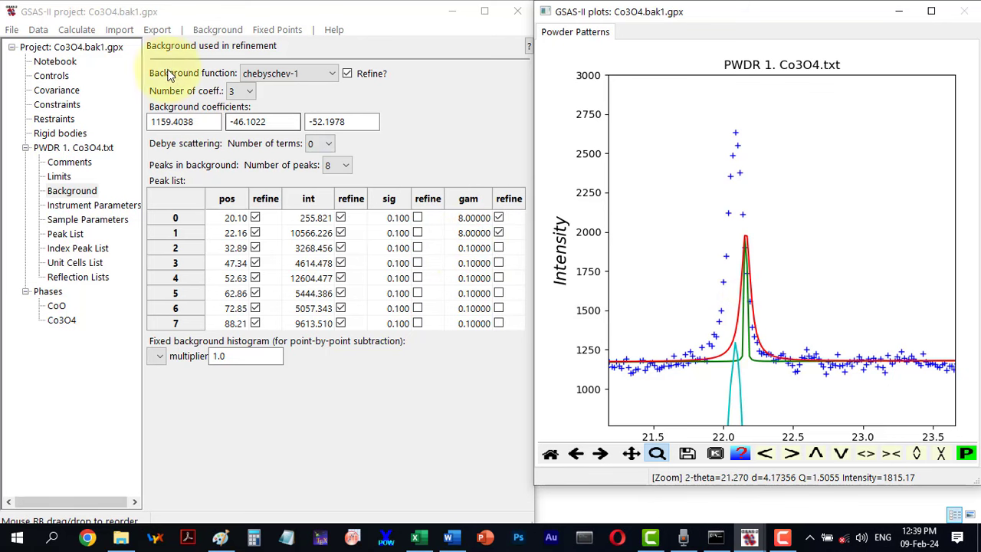
- Run the refinement with the gammas of background peaks 0 and 1 released, and load the new result
{"action": "left_click", "coordinate": [77, 30]}
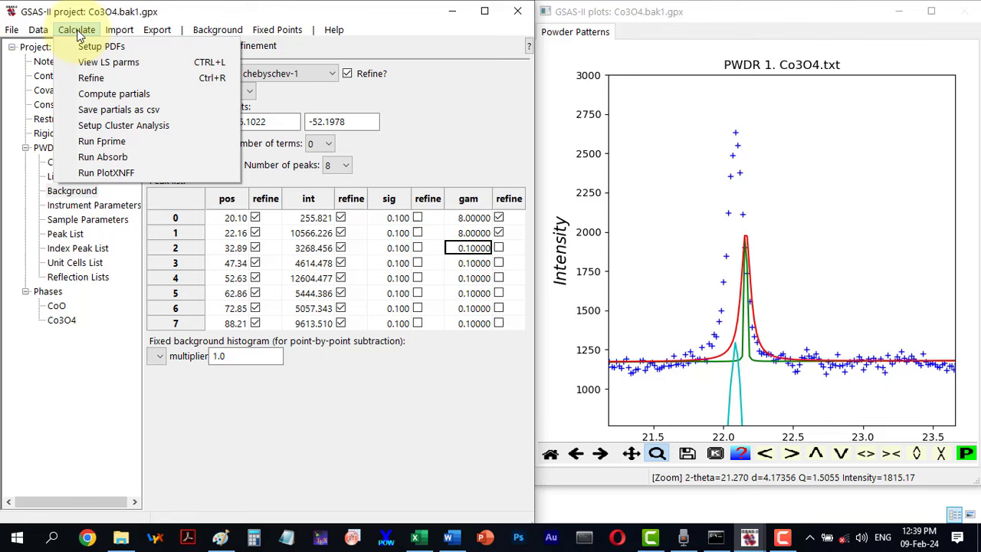
{"action": "left_click", "coordinate": [90, 78]}
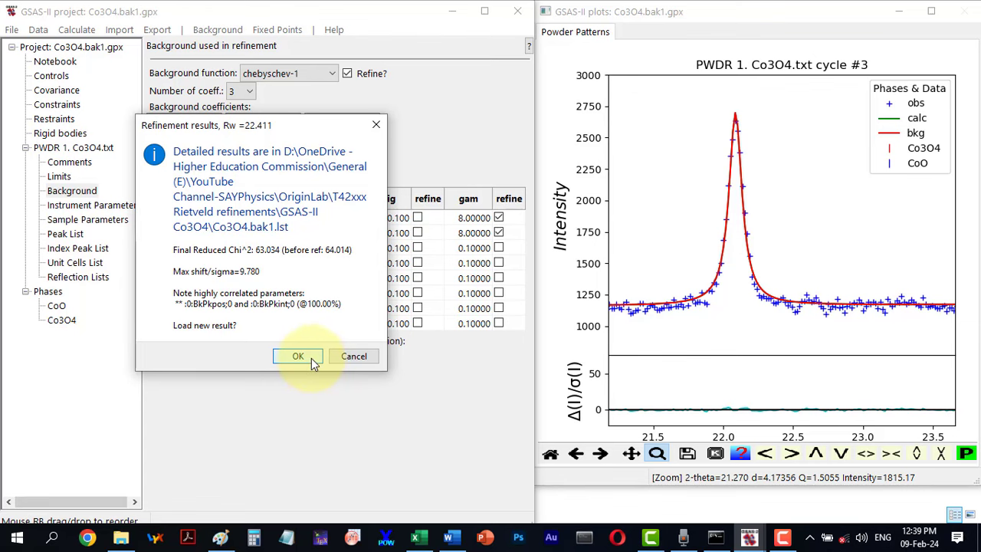
{"action": "left_click", "coordinate": [311, 358]}
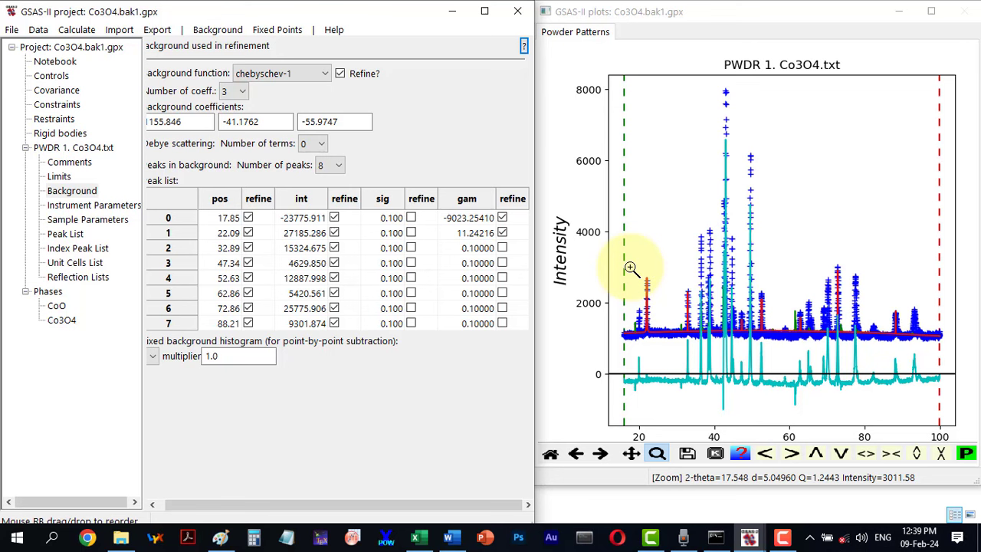
- Examine the unfitted peak near 20° two-theta and reset background peak 0's gamma to 8
{"action": "left_click_drag", "start_coordinate": [630, 283], "coordinate": [644, 376]}
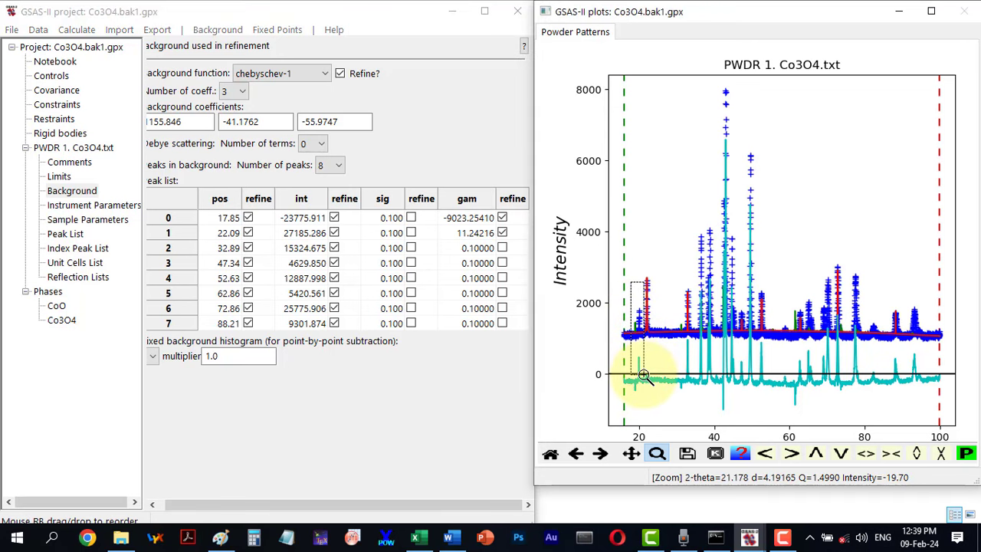
{"action": "left_click_drag", "start_coordinate": [644, 375], "coordinate": [646, 376]}
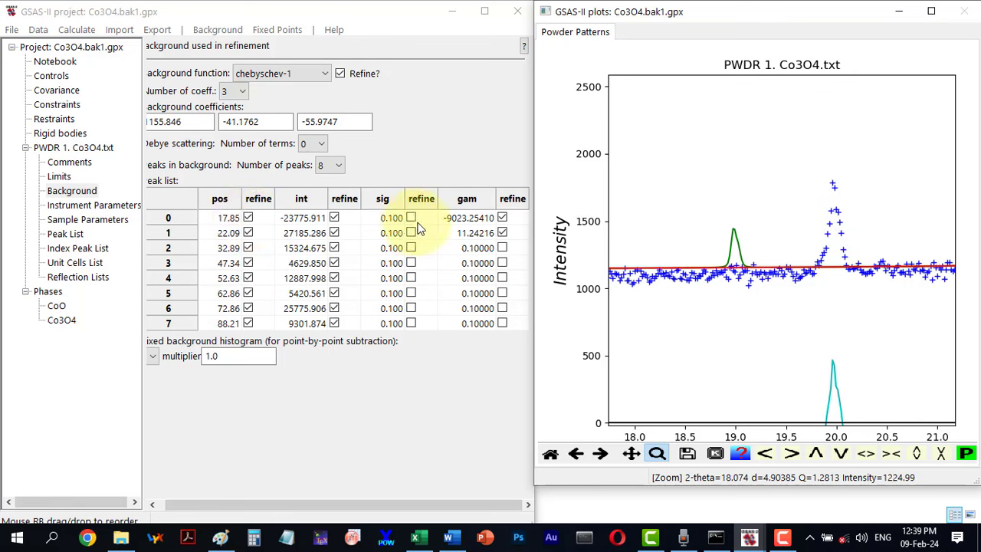
{"action": "left_click", "coordinate": [476, 221]}
{"action": "left_click", "coordinate": [476, 220]}
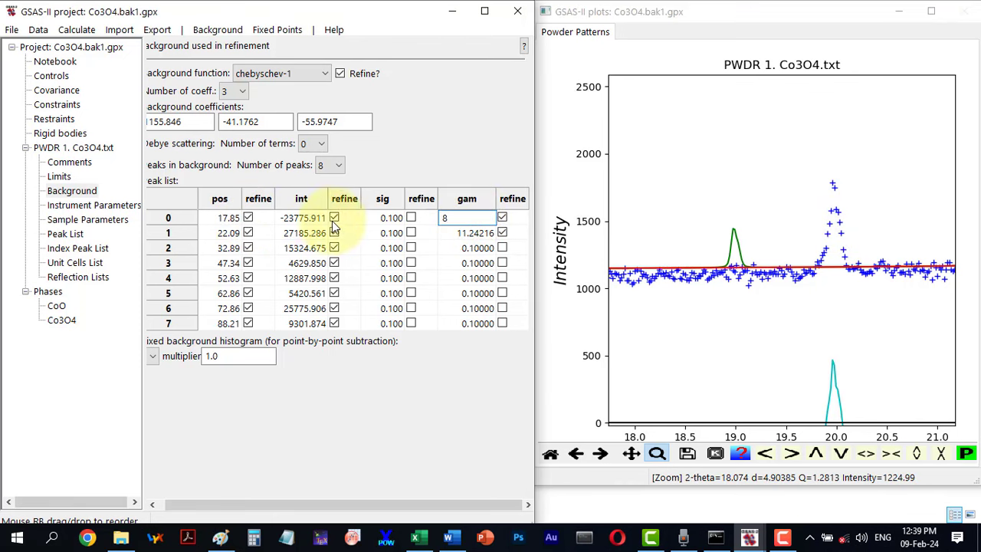
- Set the intensity of background peak 0 to 2000
{"action": "double_click", "coordinate": [302, 220]}
{"action": "type", "text": "2000"}
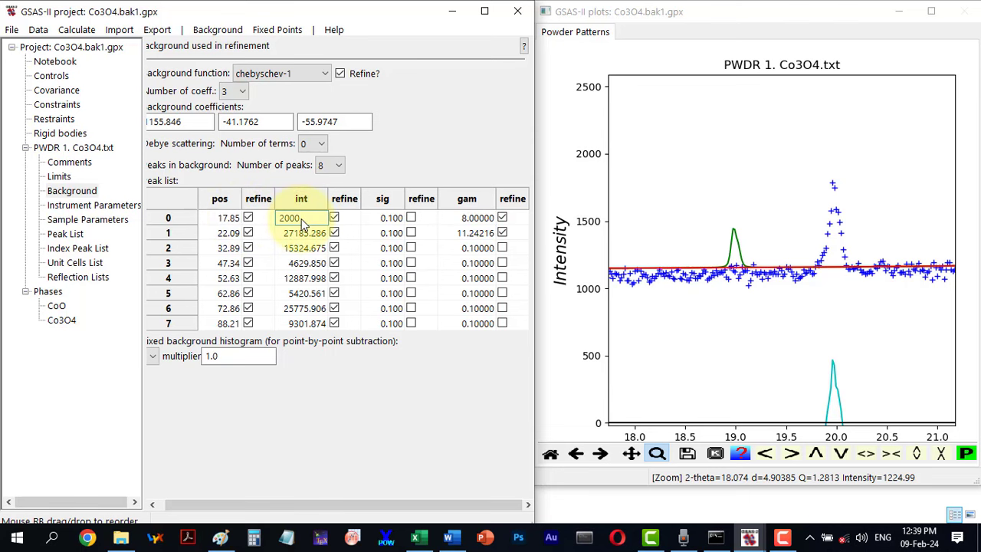
{"action": "left_click", "coordinate": [294, 235]}
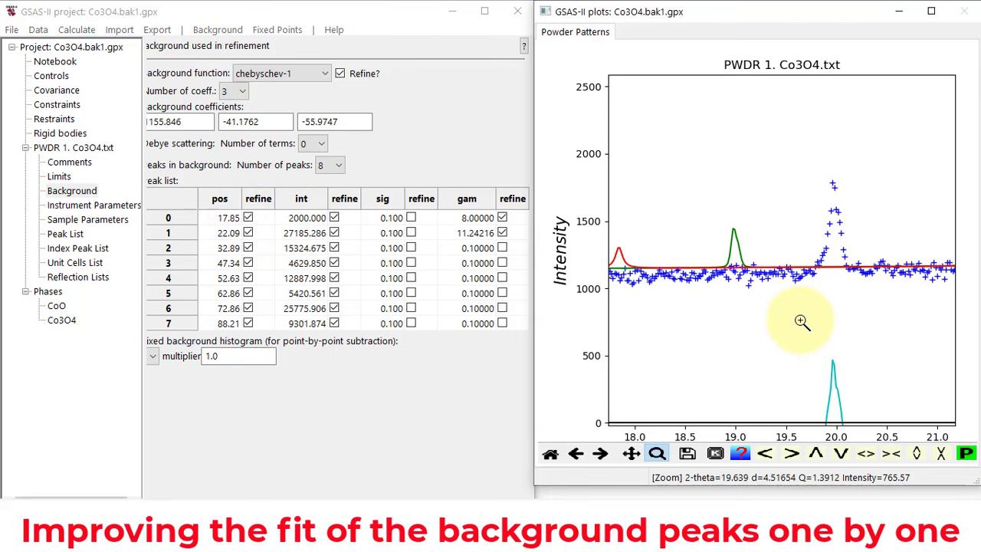
- Look up the first peak's position in the Excel workbook and set the position of background peak 0 to 20.09
{"action": "left_click", "coordinate": [551, 453]}
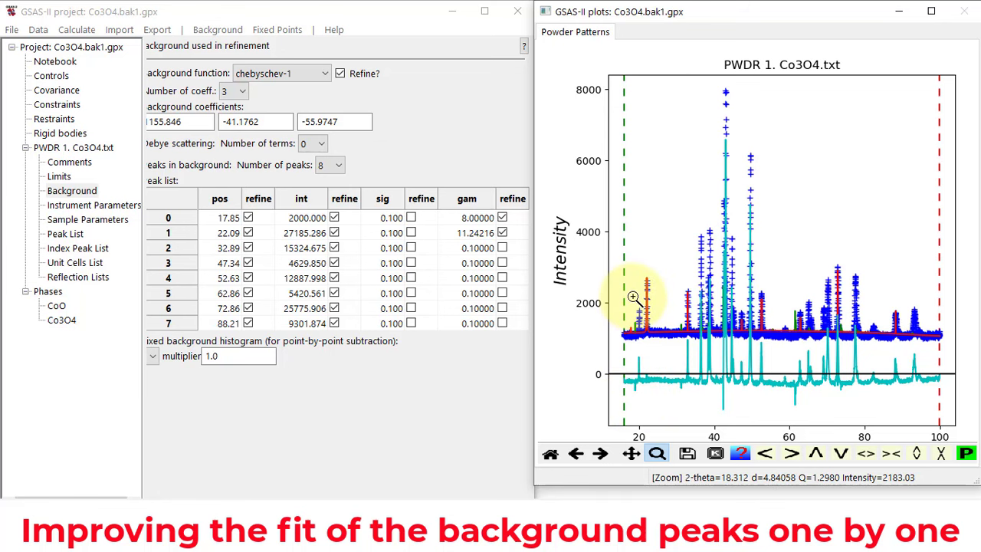
{"action": "left_click_drag", "start_coordinate": [662, 271], "coordinate": [618, 397]}
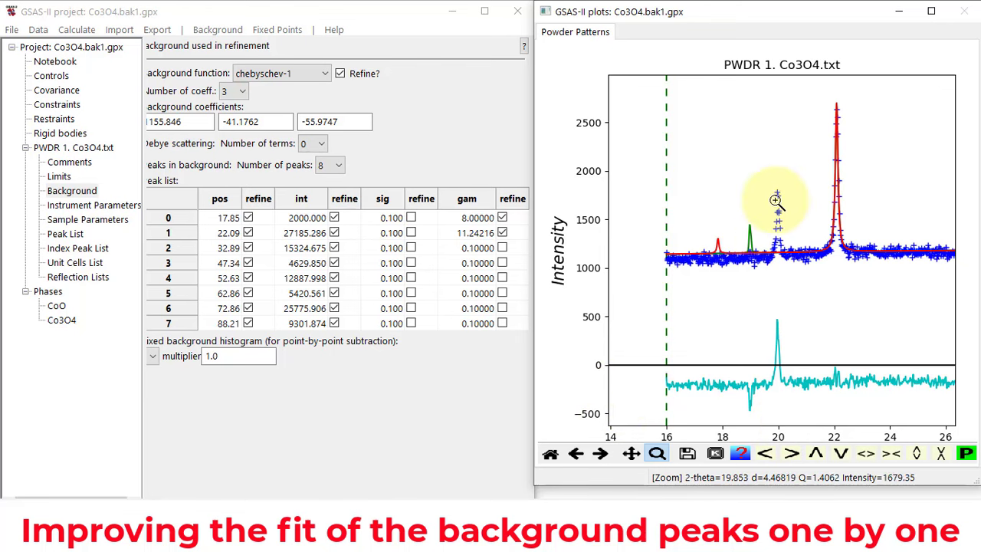
{"action": "left_click", "coordinate": [621, 539]}
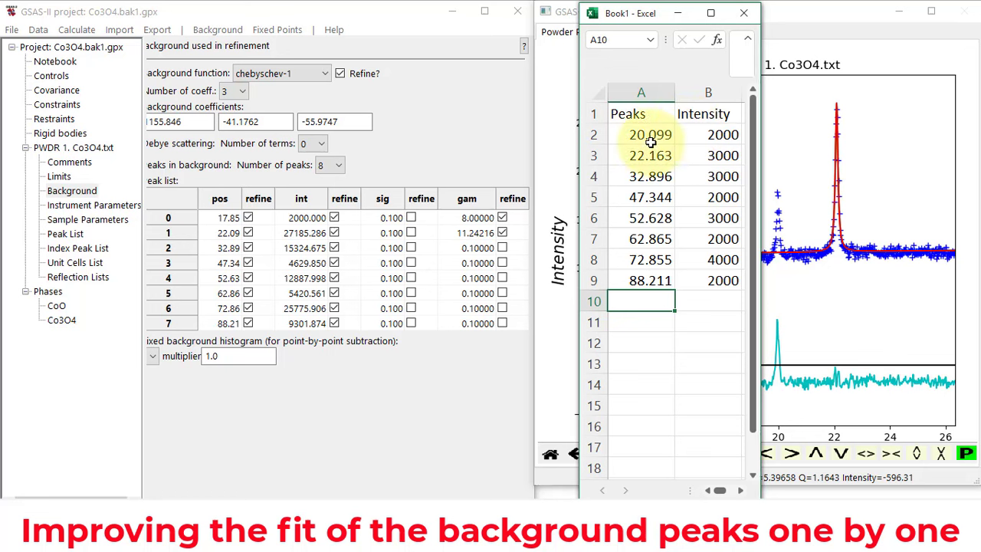
{"action": "left_click", "coordinate": [226, 220]}
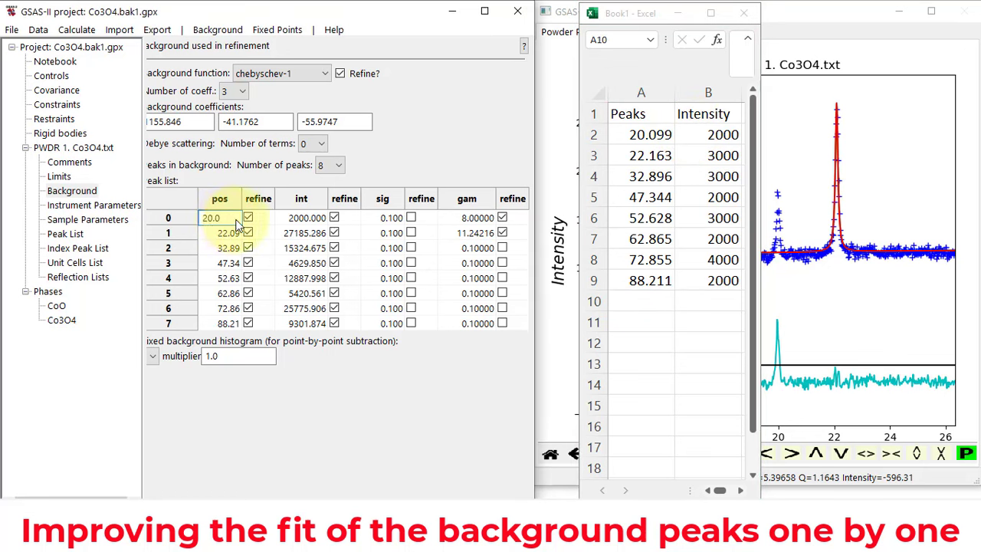
{"action": "left_click", "coordinate": [843, 21]}
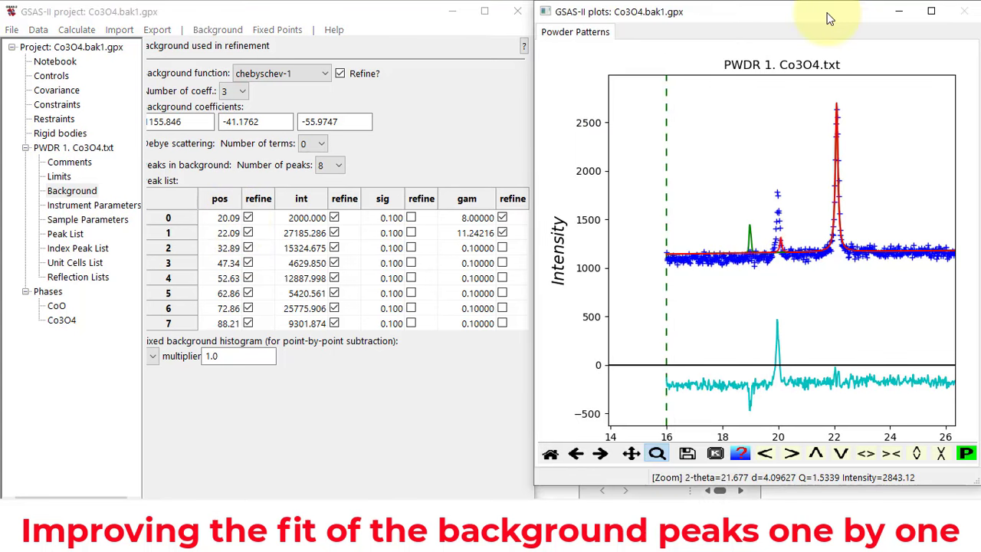
- Run a refinement with the repositioned background peak 0 and load the new result
{"action": "left_click", "coordinate": [76, 29]}
{"action": "left_click", "coordinate": [78, 44]}
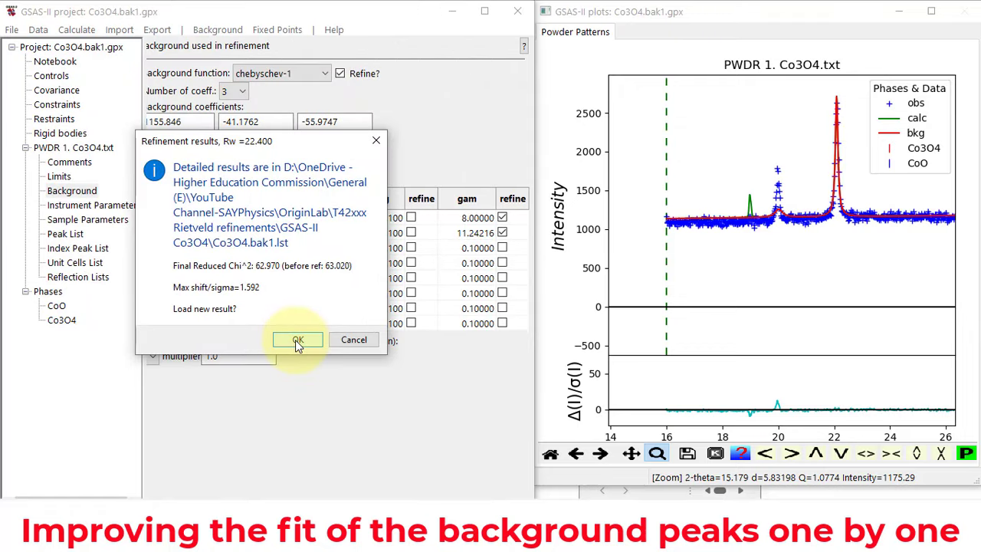
{"action": "left_click", "coordinate": [298, 344]}
- Reset background peak 0 to an intensity of 2000 and a gam of 8
{"action": "left_click_drag", "start_coordinate": [652, 288], "coordinate": [630, 358]}
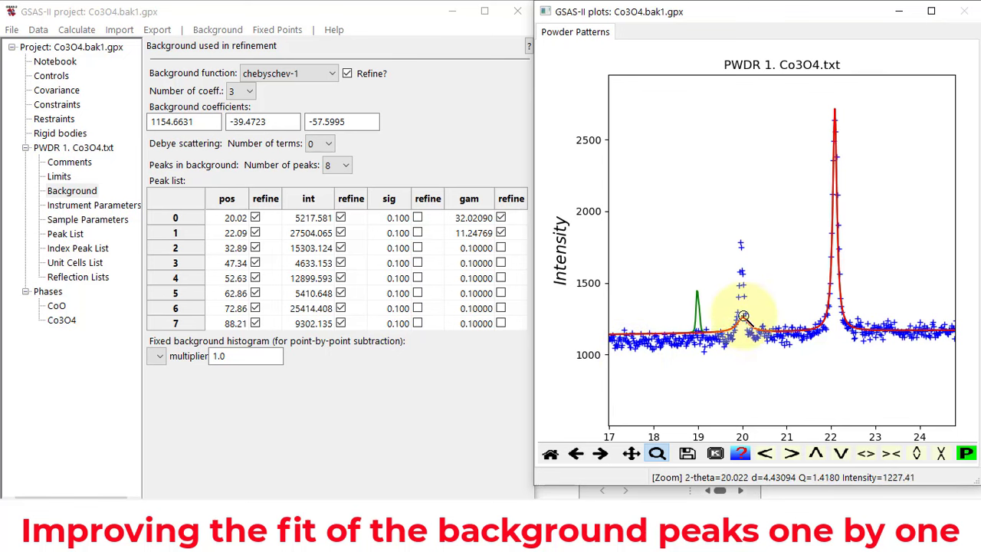
{"action": "double_click", "coordinate": [307, 219]}
{"action": "double_click", "coordinate": [466, 220]}
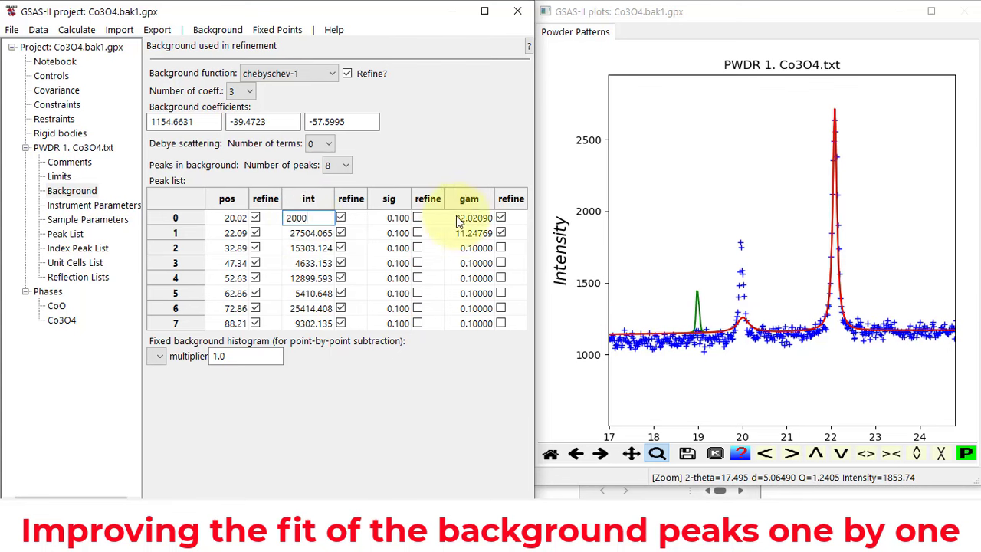
{"action": "type", "text": "8"}
{"action": "key", "text": "Return"}
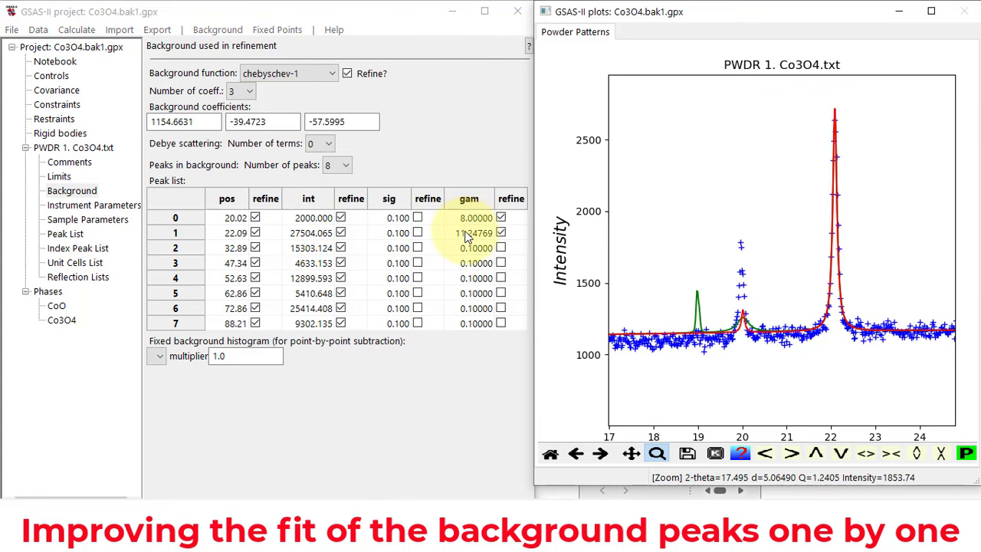
- Refine again from the reset intensity and gam of peak 0 and load the new result
{"action": "left_click", "coordinate": [76, 30]}
{"action": "left_click", "coordinate": [85, 81]}
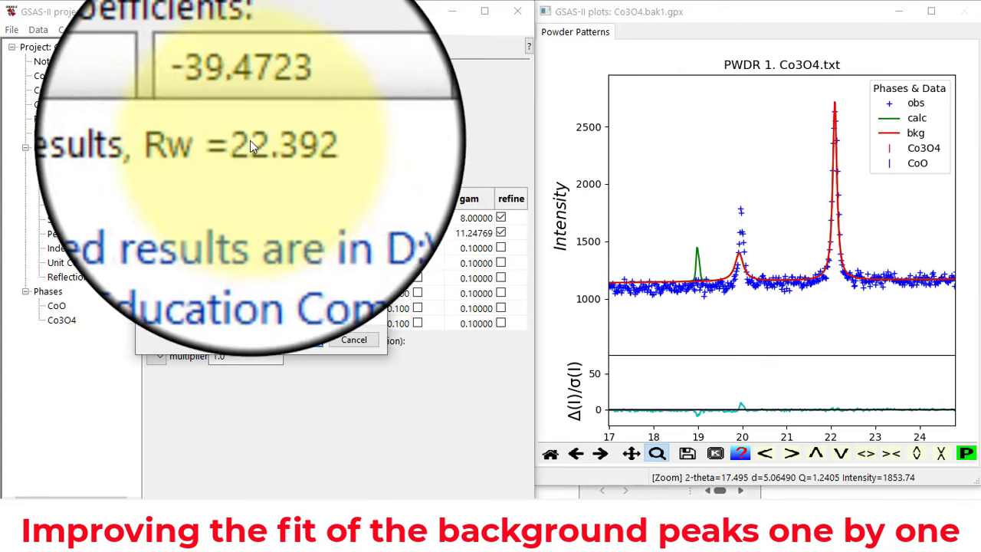
{"action": "left_click", "coordinate": [299, 340]}
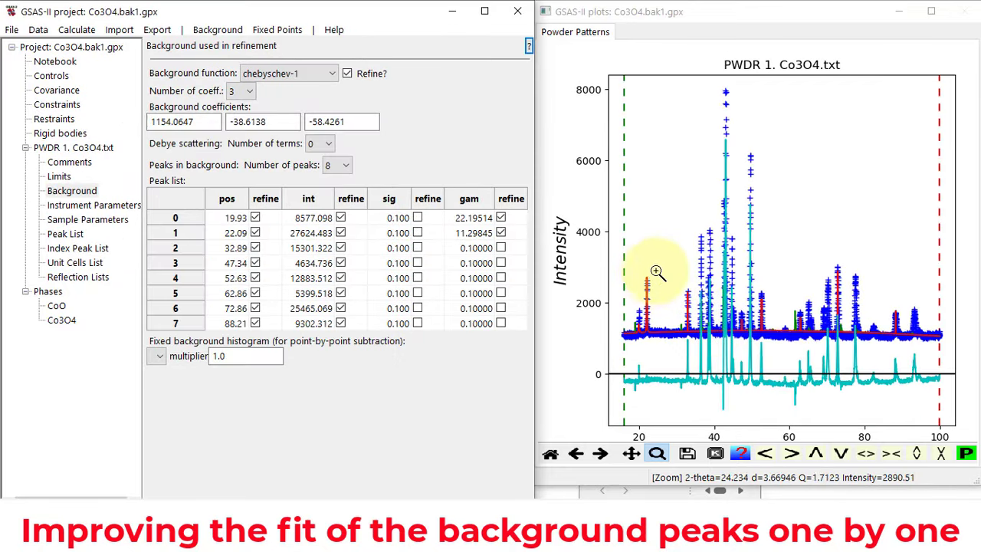
- Try intensities of 2000, 4000 and 10000 for background peak 0 and compare the curve with the observed peak
{"action": "left_click_drag", "start_coordinate": [659, 266], "coordinate": [631, 363]}
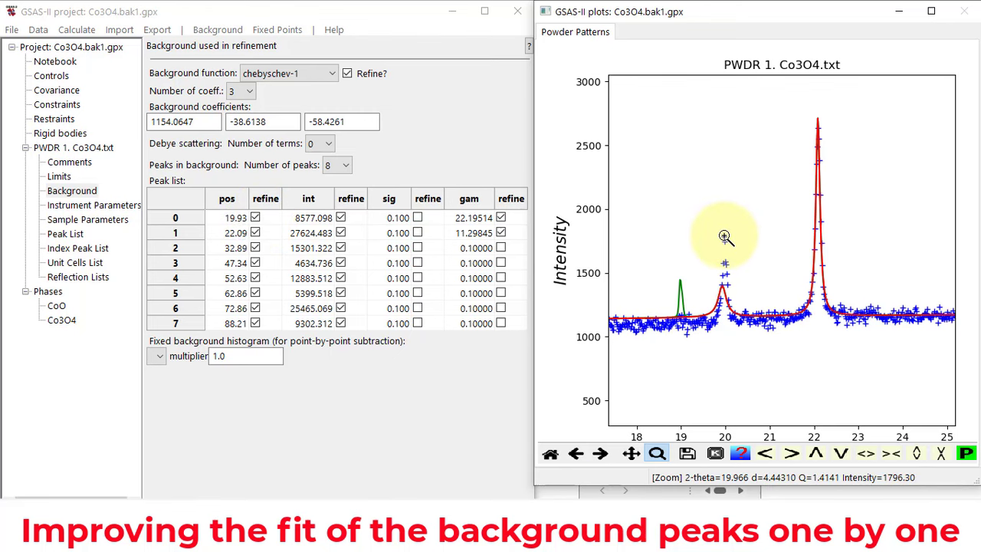
{"action": "left_click", "coordinate": [305, 219]}
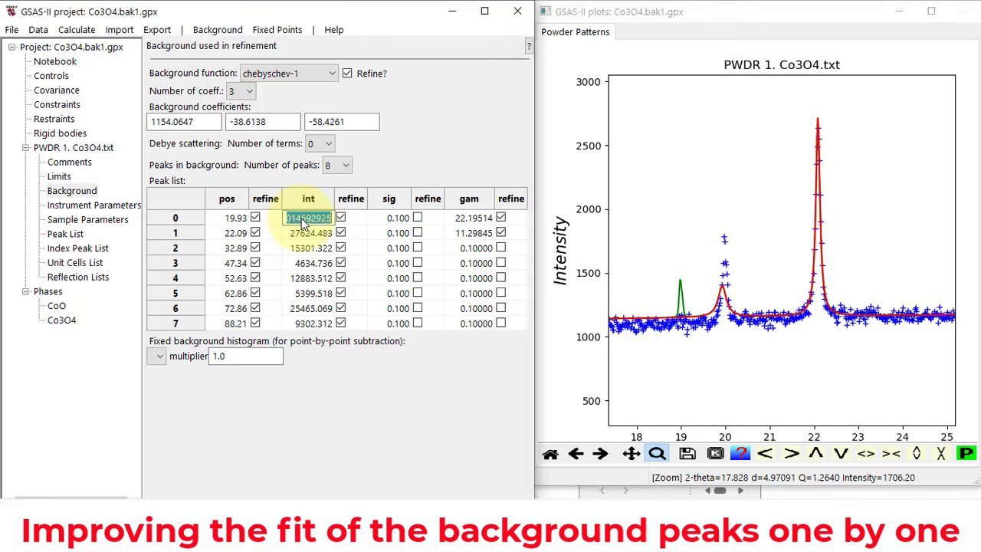
{"action": "type", "text": "2000"}
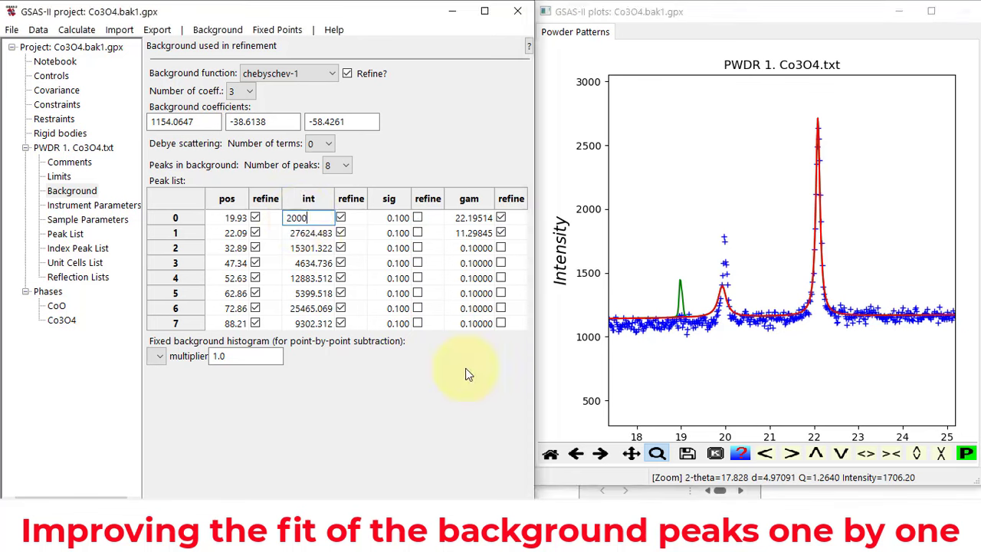
{"action": "left_click", "coordinate": [387, 286]}
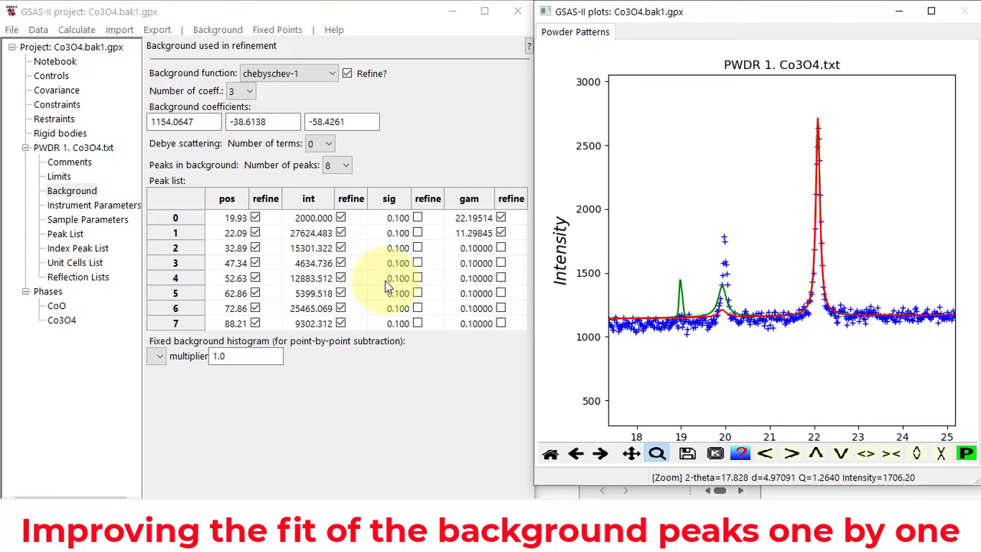
{"action": "left_click", "coordinate": [307, 221]}
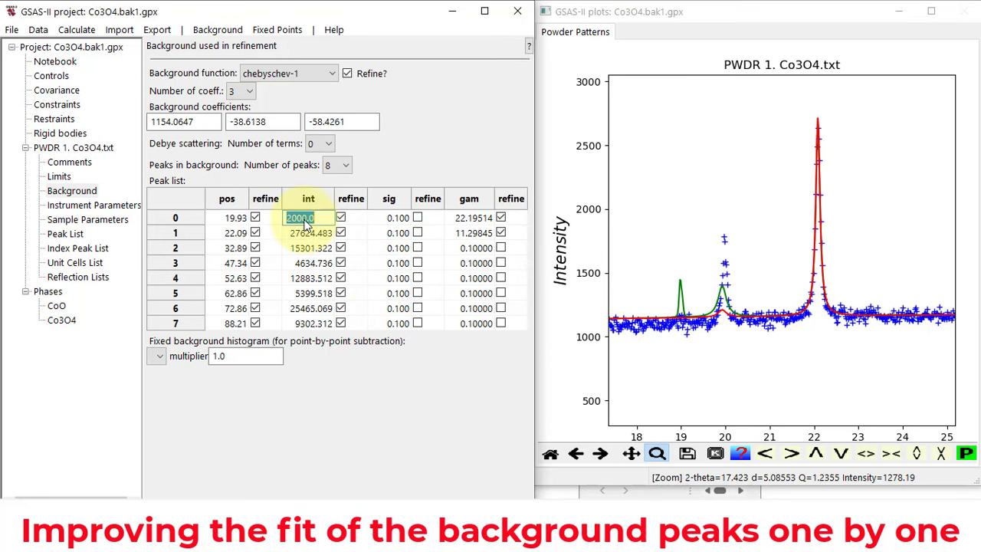
{"action": "type", "text": "4000"}
{"action": "key", "text": "Return"}
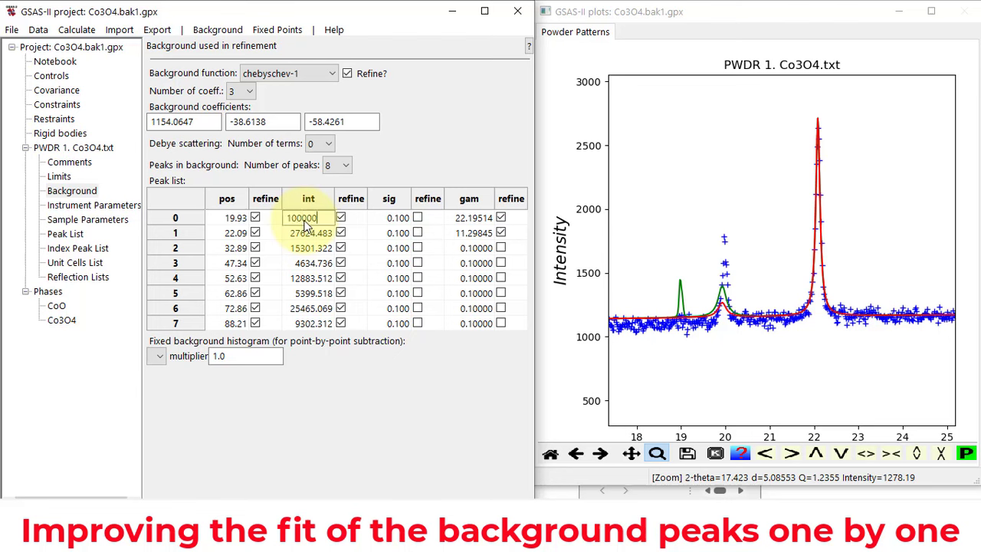
{"action": "left_click", "coordinate": [319, 261]}
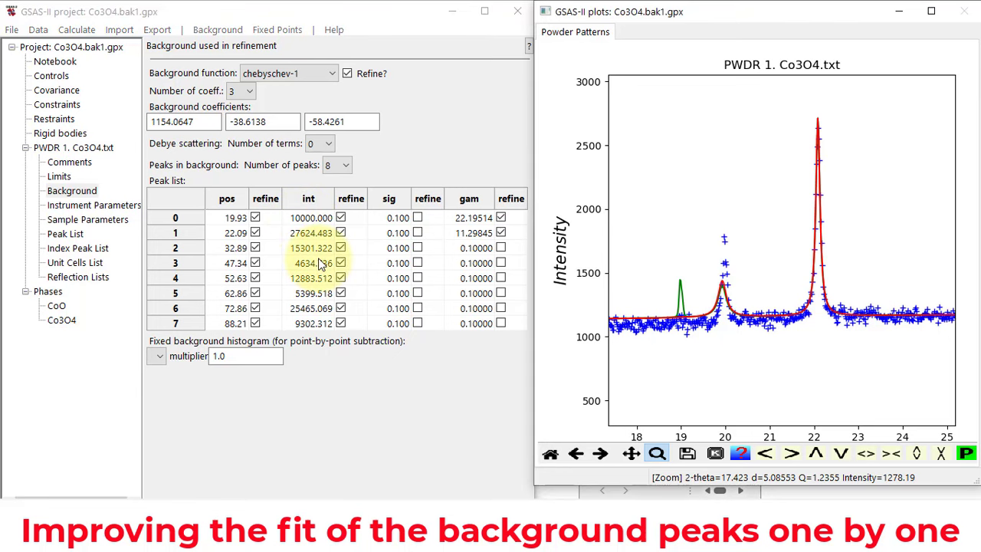
- Run a trial refinement with peak 0's intensity at 10000 and discard the result
{"action": "left_click", "coordinate": [77, 30]}
{"action": "left_click", "coordinate": [91, 77]}
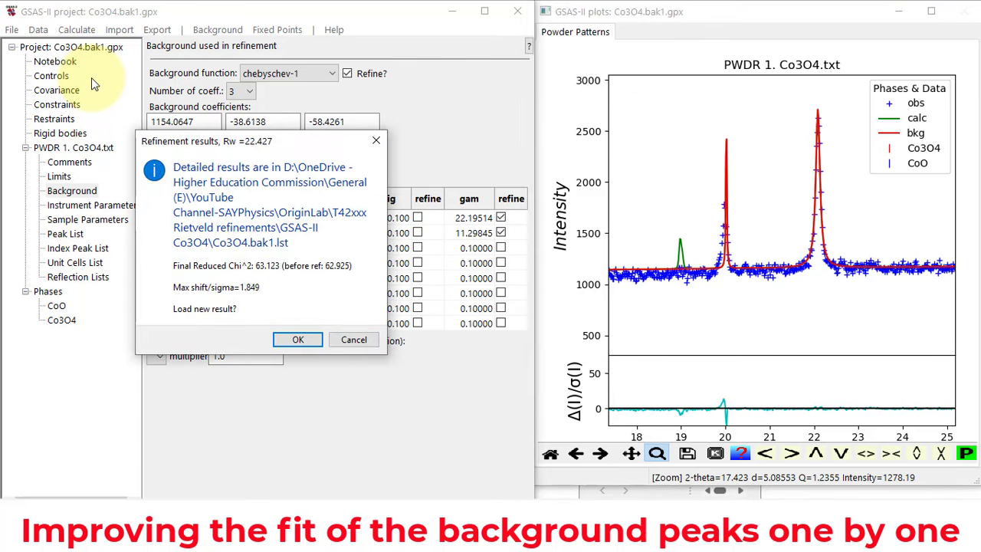
{"action": "left_click", "coordinate": [315, 343]}
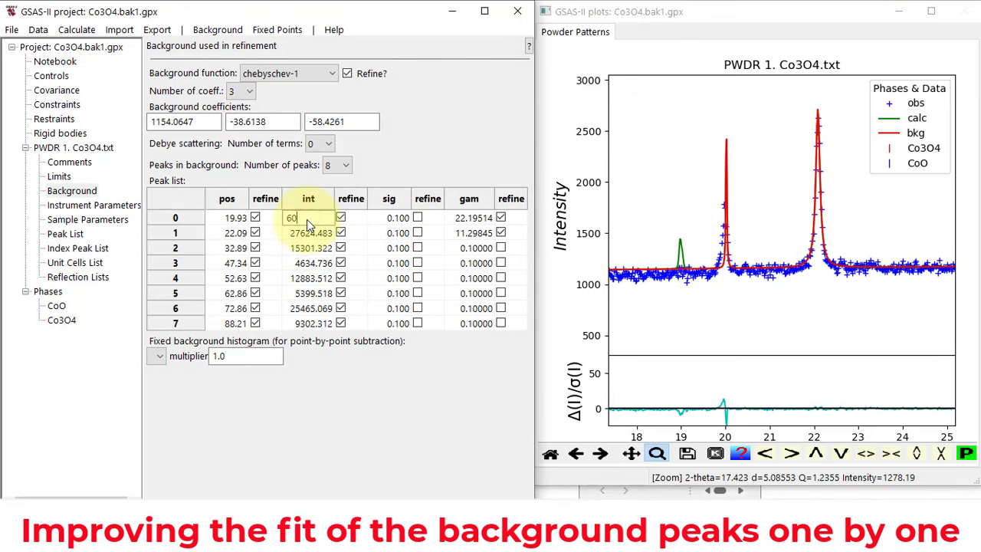
- Run a trial refinement with background peak 0's intensity set to 6000 and discard the result
{"action": "left_click", "coordinate": [76, 30]}
{"action": "left_click", "coordinate": [69, 77]}
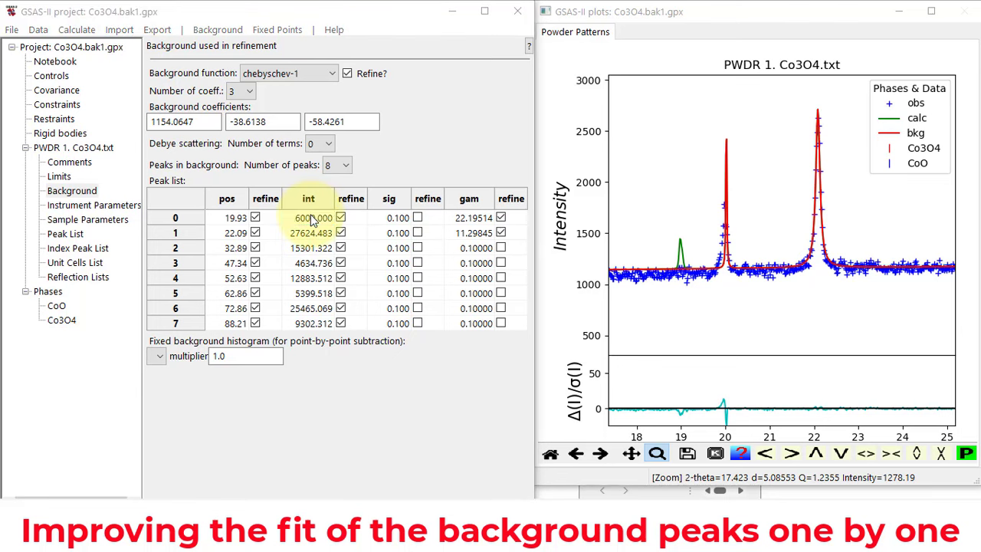
{"action": "left_click", "coordinate": [350, 339]}
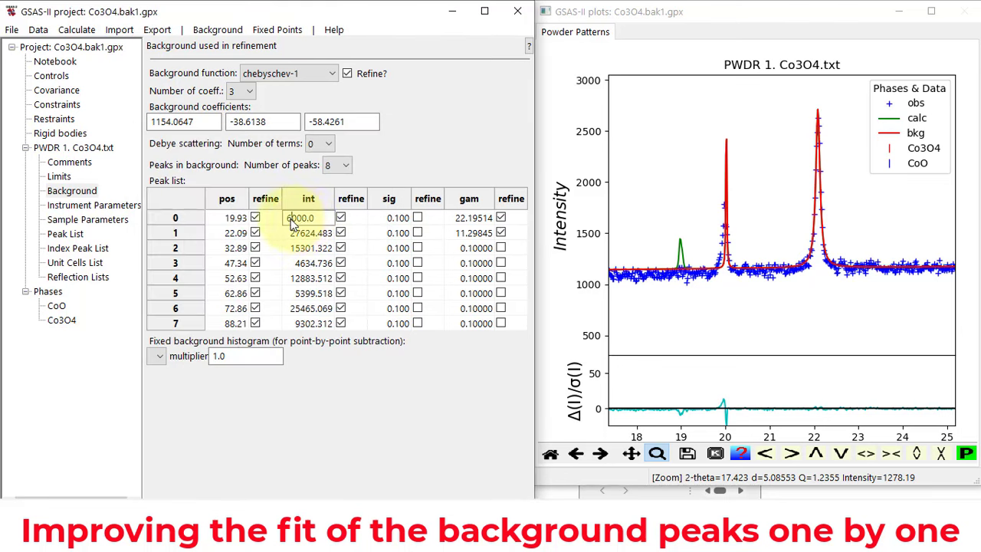
- Set the intensity of background peak 0 to 3000, run a trial refinement and discard its result
{"action": "left_click", "coordinate": [306, 236]}
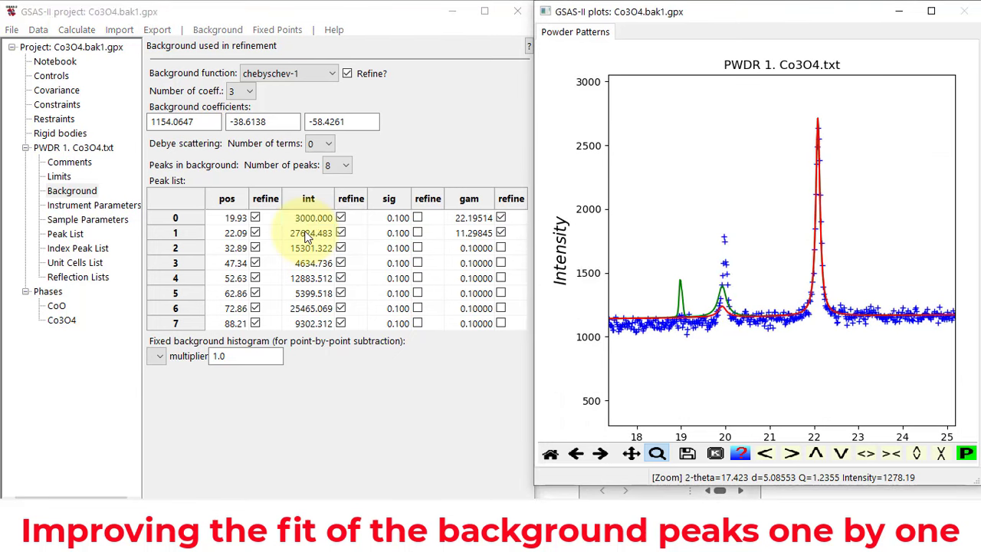
{"action": "left_click", "coordinate": [77, 30]}
{"action": "left_click", "coordinate": [84, 78]}
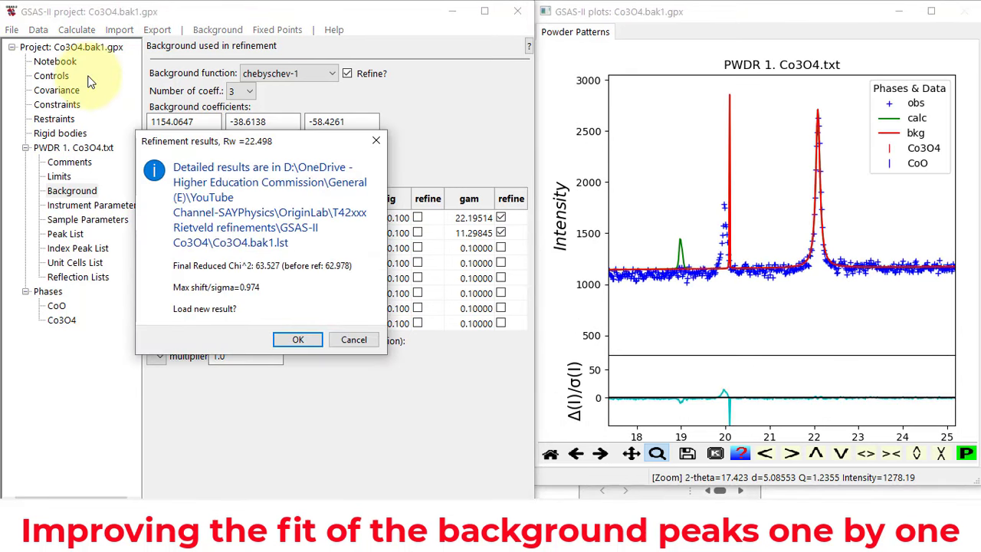
{"action": "left_click", "coordinate": [354, 344]}
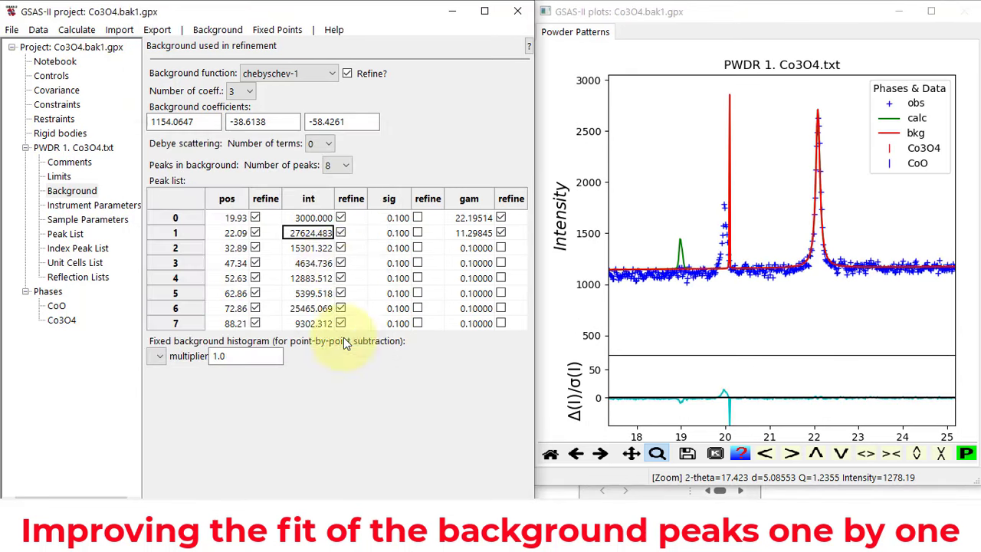
- Try refining with peak 0's intensity excluded from refinement, discard the result and include the intensity again
{"action": "left_click", "coordinate": [341, 219]}
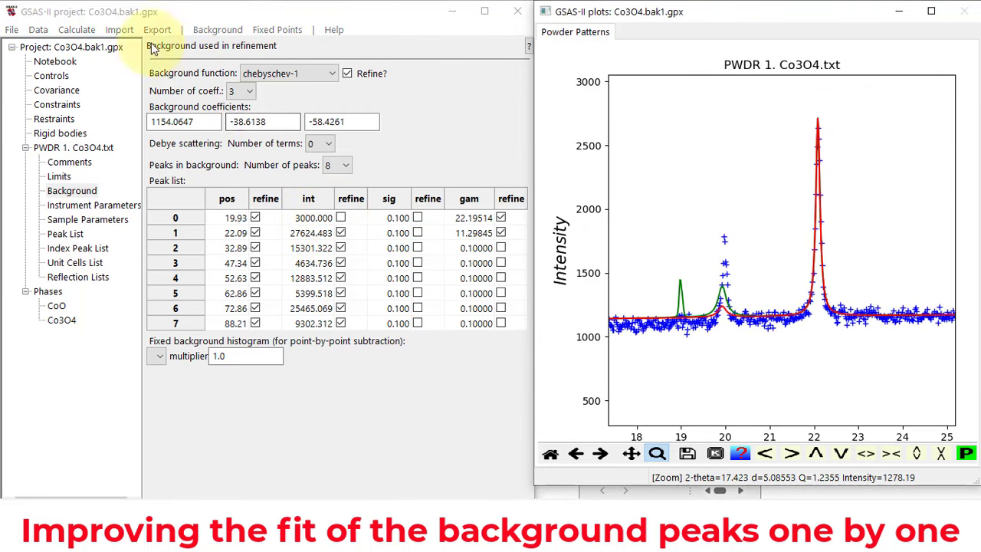
{"action": "left_click", "coordinate": [77, 30]}
{"action": "left_click", "coordinate": [85, 77]}
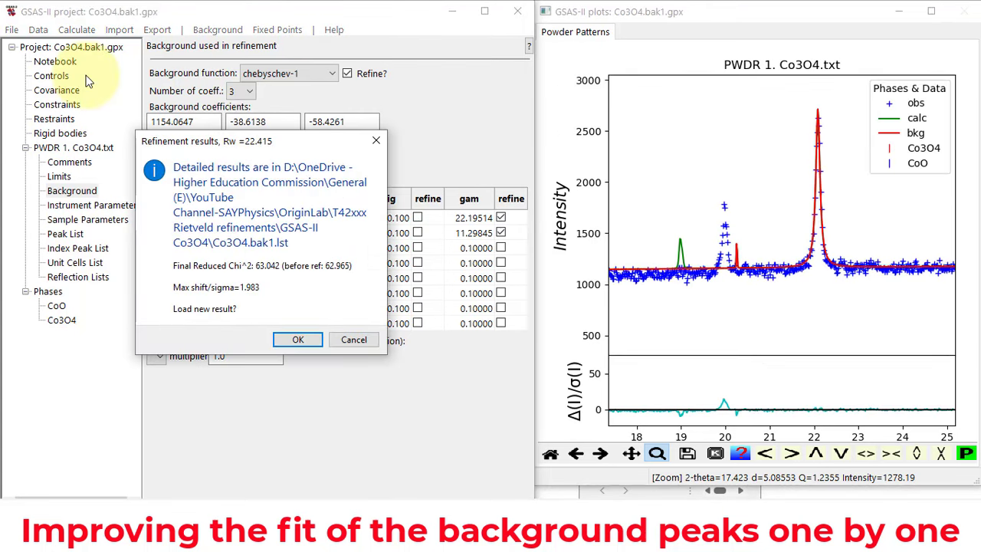
{"action": "left_click", "coordinate": [298, 340]}
{"action": "left_click", "coordinate": [341, 217]}
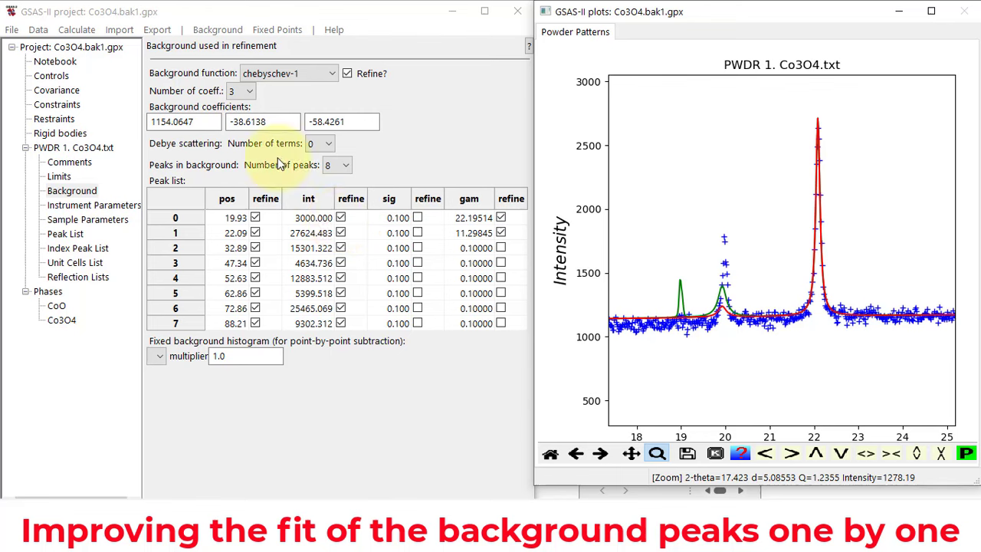
- Set the gam of background peak 0 to 8, run the refinement and load the new result
{"action": "left_click", "coordinate": [471, 219]}
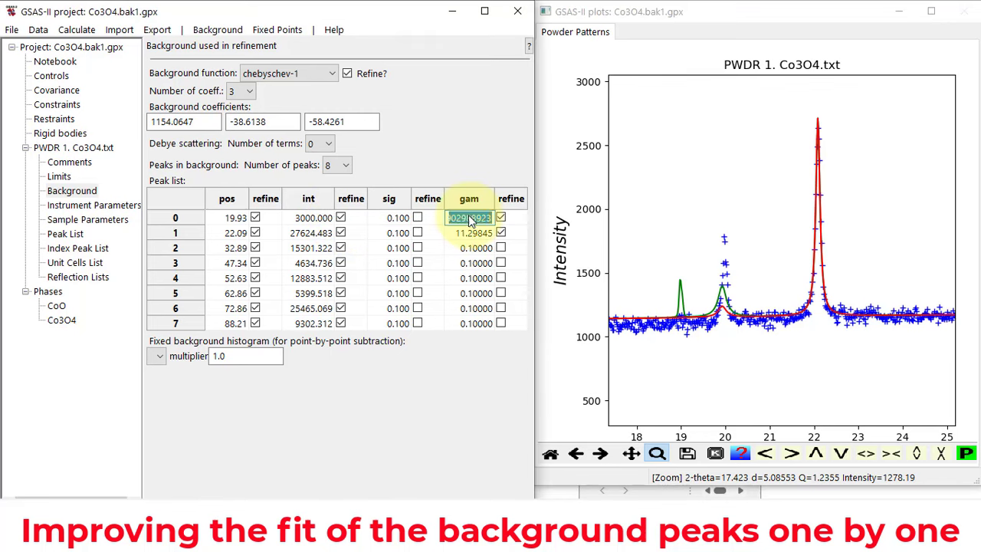
{"action": "key", "text": "Return"}
{"action": "left_click", "coordinate": [77, 30]}
{"action": "left_click", "coordinate": [85, 78]}
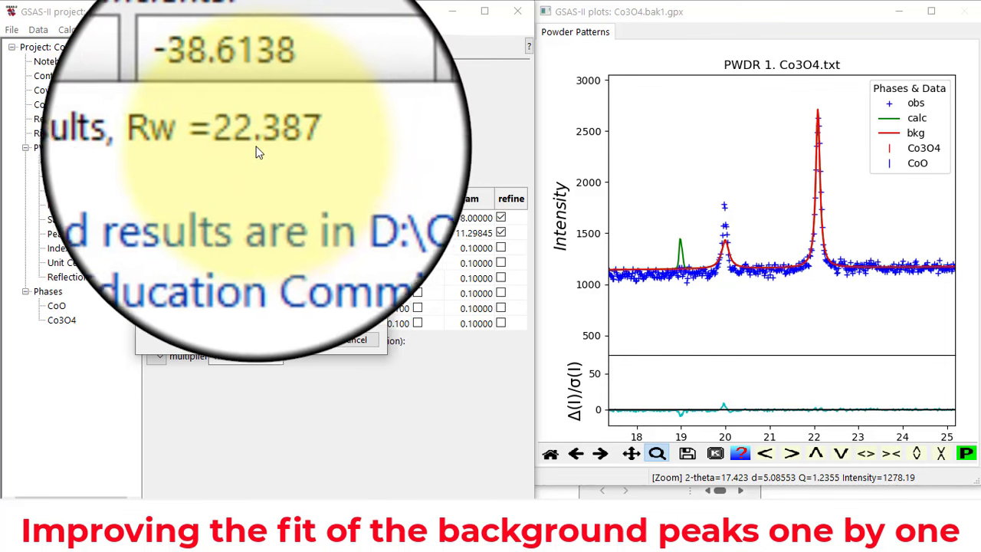
{"action": "left_click", "coordinate": [305, 341]}
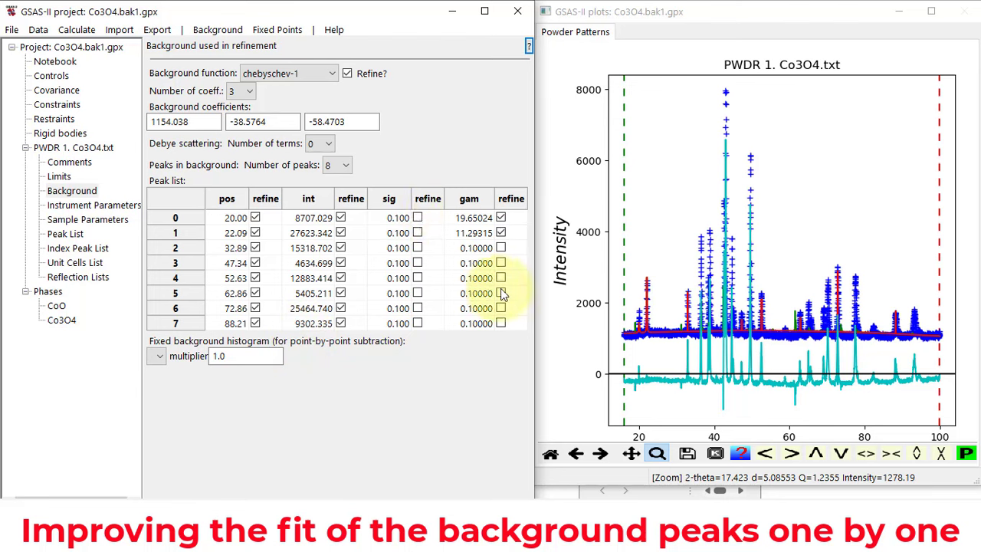
- Enable gam refinement for background peak 2 near 32.89 degrees
{"action": "left_click_drag", "start_coordinate": [680, 281], "coordinate": [692, 343]}
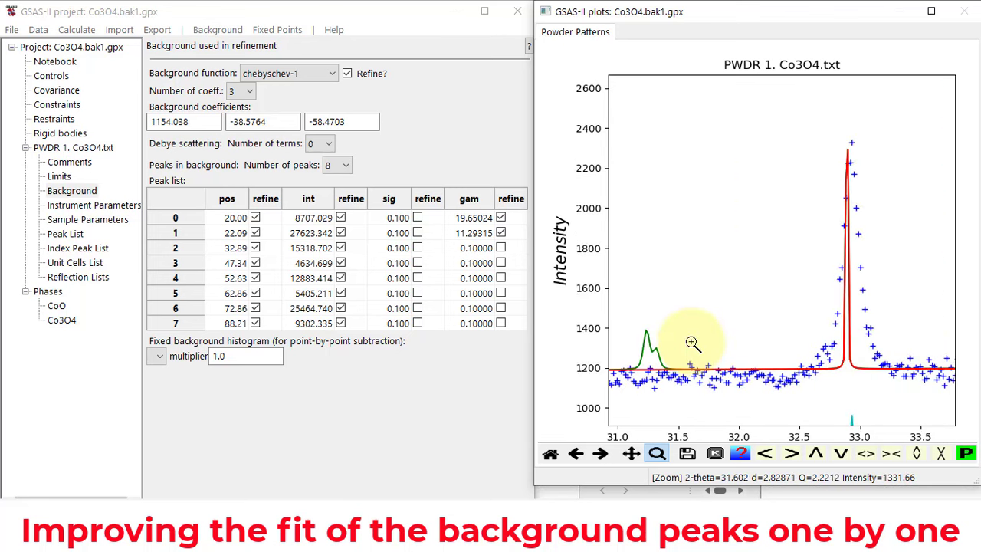
{"action": "left_click", "coordinate": [500, 249]}
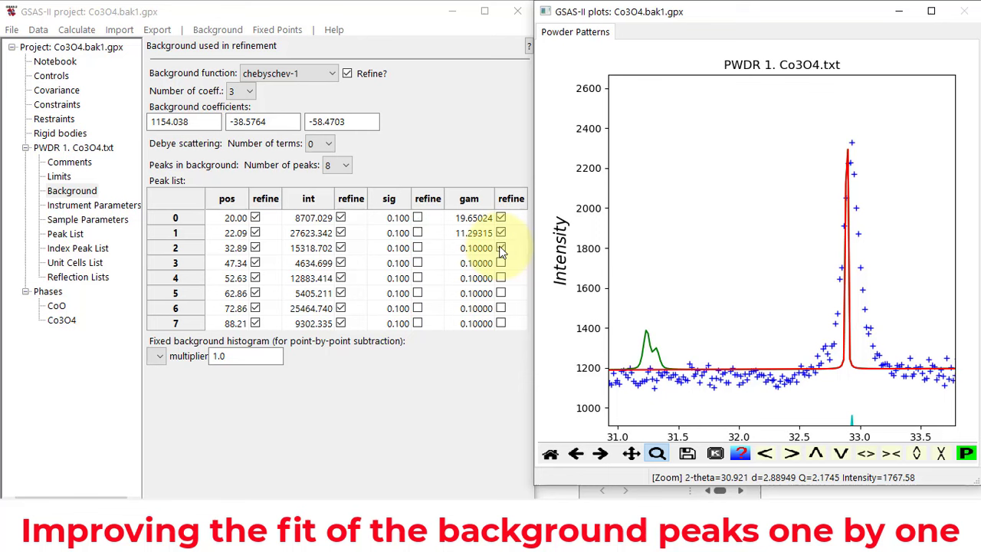
- Set the gam of background peak 2 to 8, run the refinement and load the new result
{"action": "left_click", "coordinate": [471, 250]}
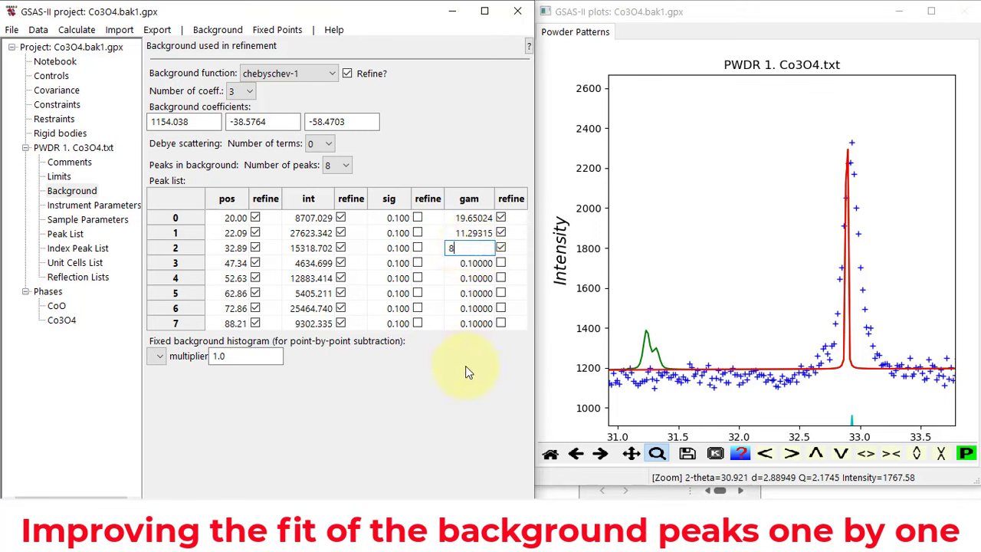
{"action": "type", "text": "8"}
{"action": "key", "text": "Return"}
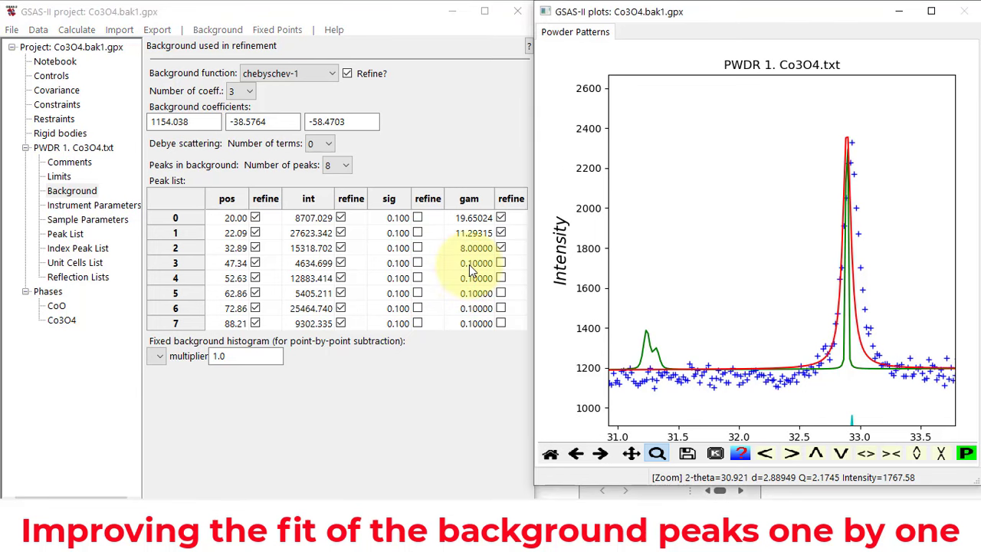
{"action": "left_click", "coordinate": [77, 31]}
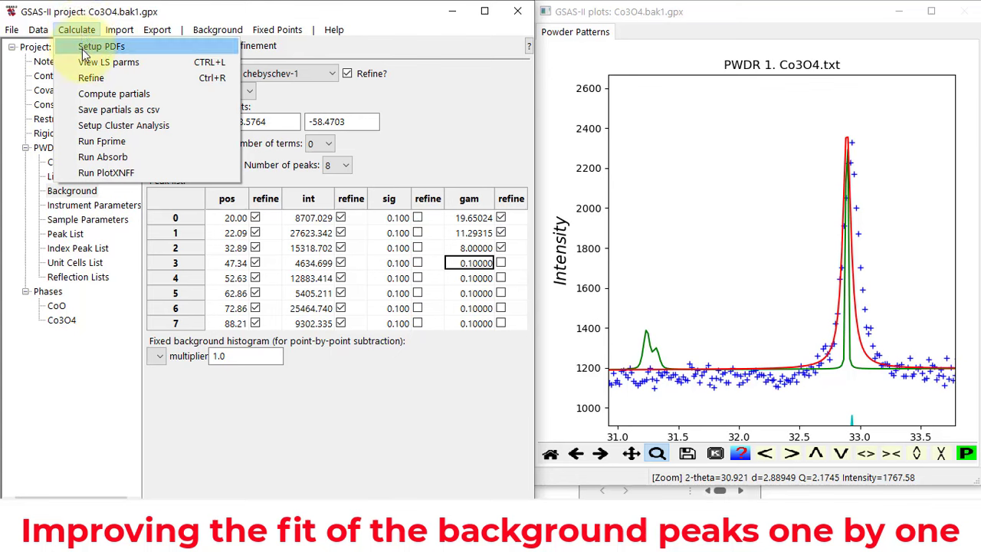
{"action": "left_click", "coordinate": [88, 78]}
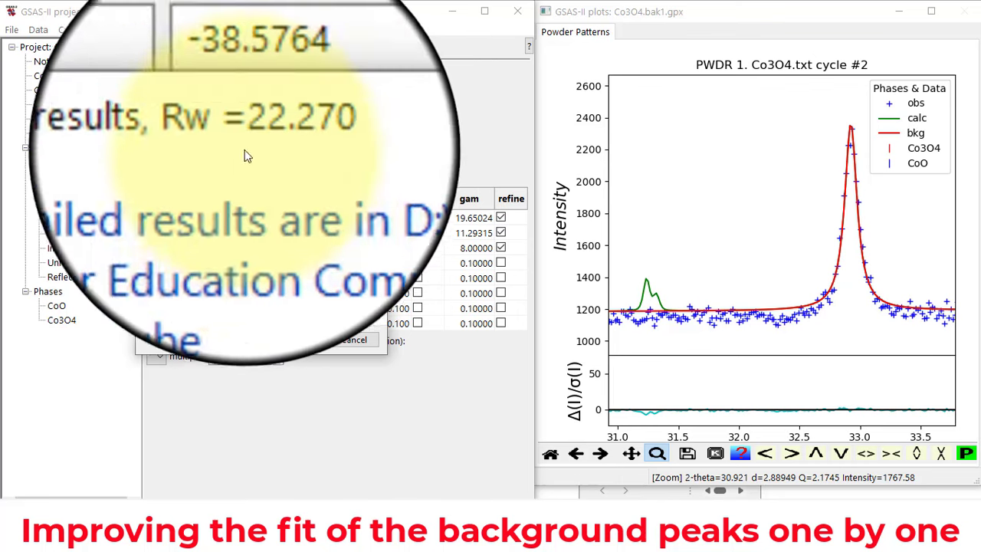
{"action": "left_click", "coordinate": [297, 340]}
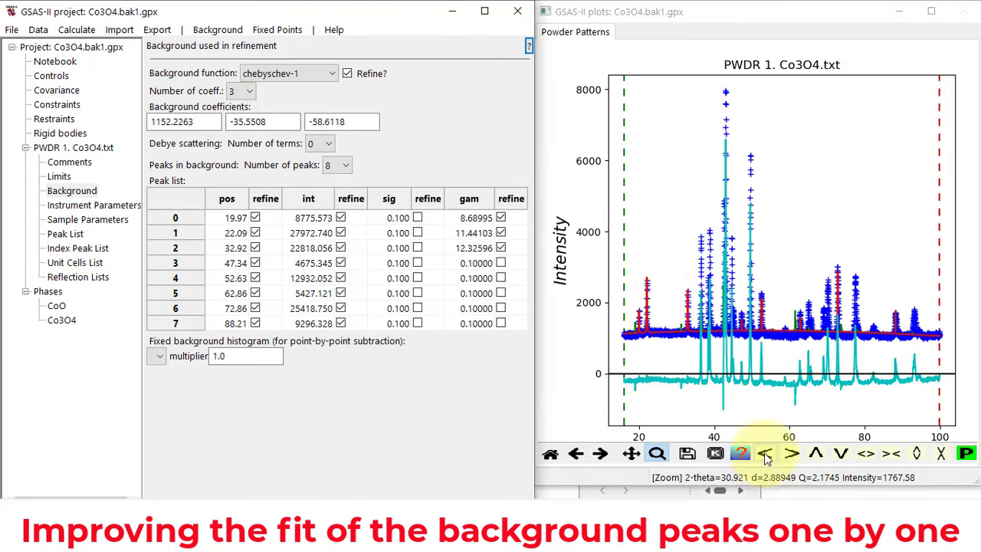
- Examine the fit of the background peaks along the pattern from about 20 degrees up to the one near 47 degrees
{"action": "left_click_drag", "start_coordinate": [658, 265], "coordinate": [632, 342]}
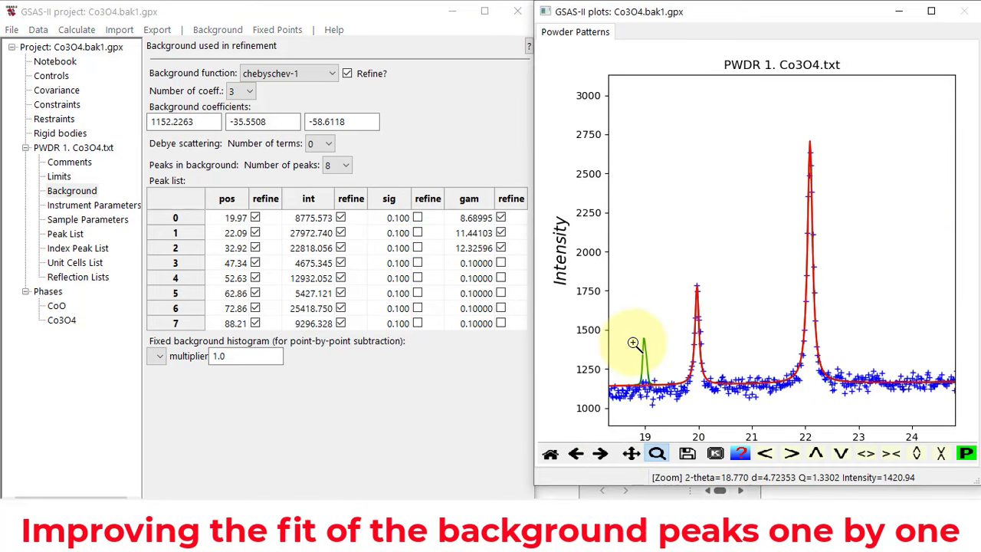
{"action": "left_click", "coordinate": [796, 456]}
{"action": "left_click", "coordinate": [796, 456]}
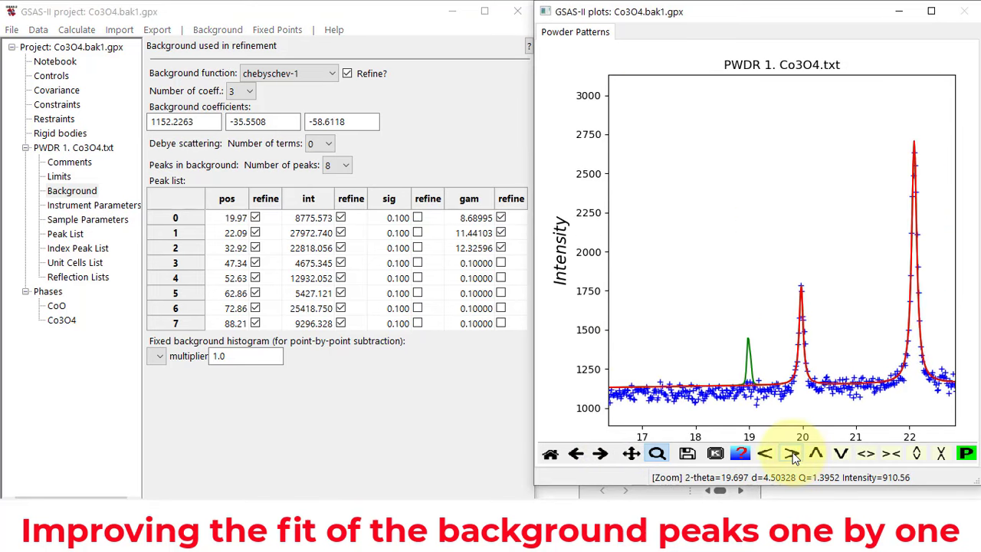
{"action": "left_click", "coordinate": [795, 456]}
{"action": "left_click", "coordinate": [796, 456]}
{"action": "left_click", "coordinate": [767, 456]}
{"action": "left_click", "coordinate": [767, 456]}
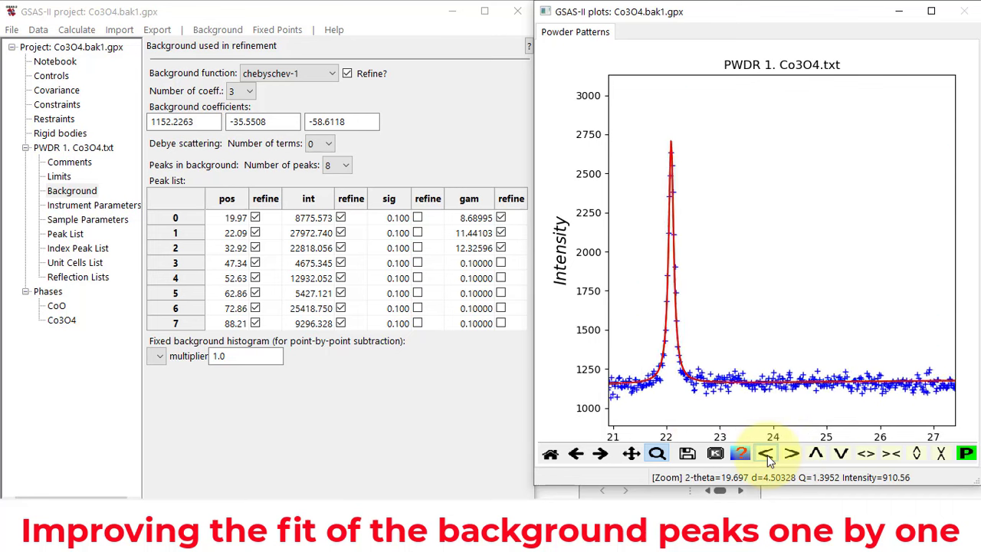
{"action": "left_click", "coordinate": [767, 456]}
{"action": "left_click", "coordinate": [766, 456]}
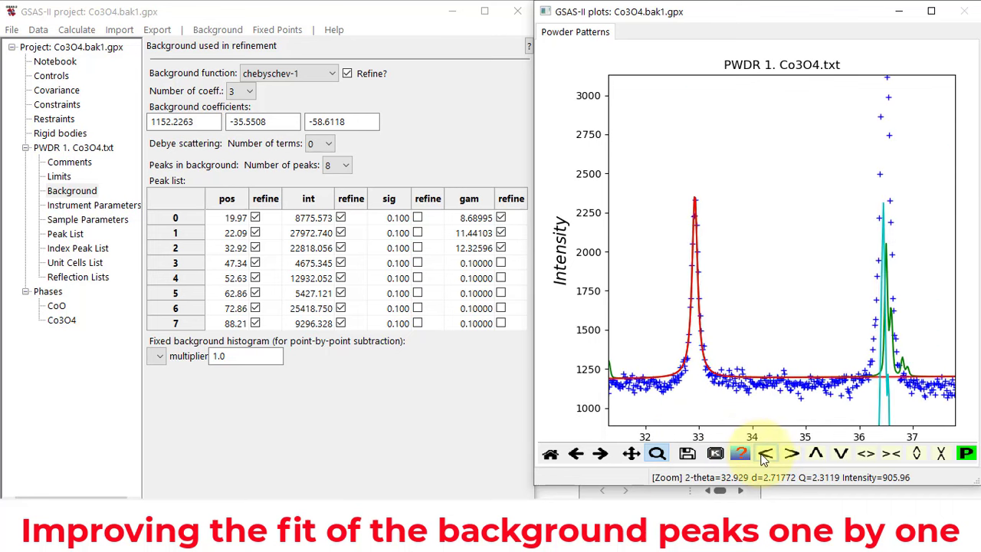
{"action": "left_click", "coordinate": [765, 456]}
{"action": "left_click", "coordinate": [765, 456]}
{"action": "left_click", "coordinate": [764, 458]}
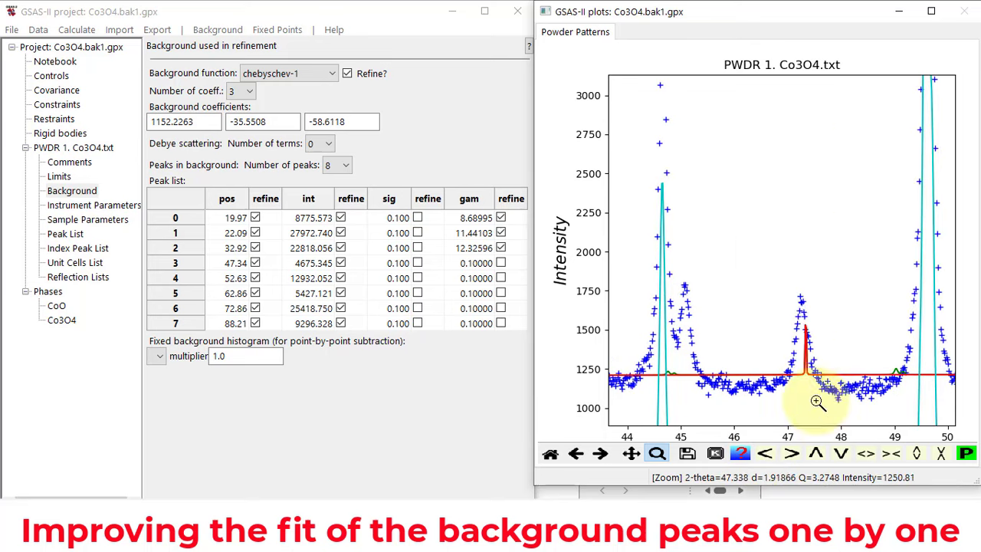
- Enable gam refinement for background peak 3 near 47.34 degrees and set its gam to 8
{"action": "left_click", "coordinate": [501, 263]}
{"action": "left_click", "coordinate": [501, 263]}
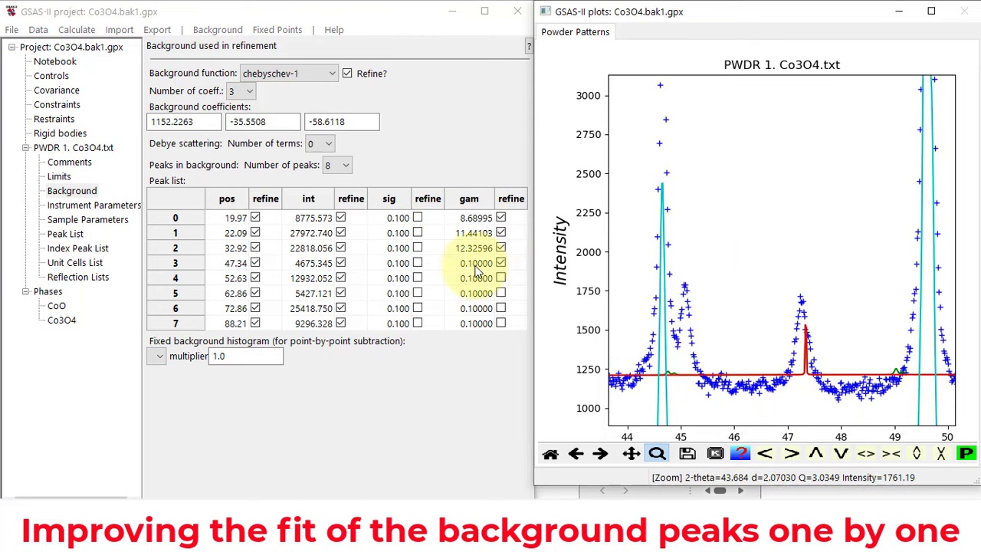
{"action": "double_click", "coordinate": [474, 265]}
{"action": "type", "text": "8"}
{"action": "key", "text": "Return"}
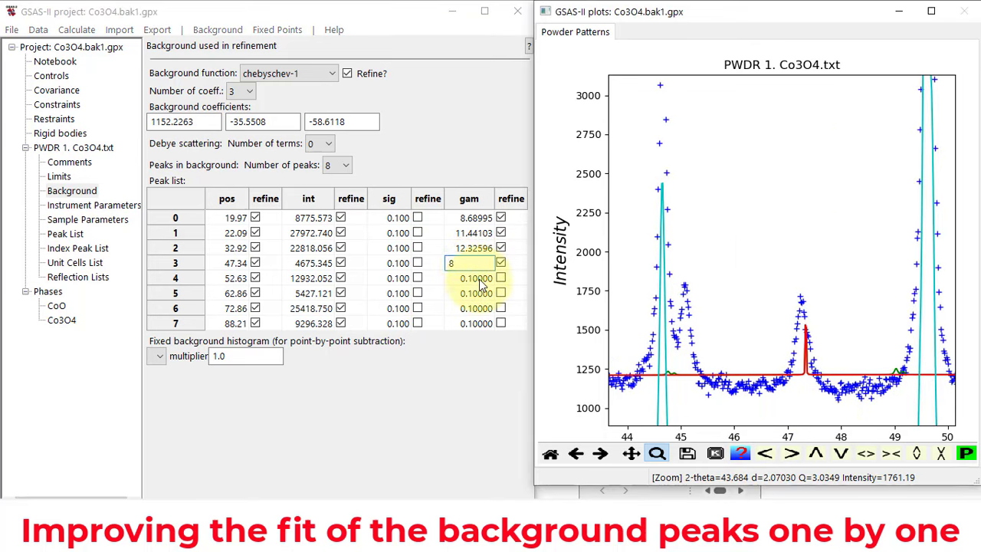
- Run the refinement with peak 3's gam included and load the new result
{"action": "left_click", "coordinate": [77, 29]}
{"action": "left_click", "coordinate": [86, 81]}
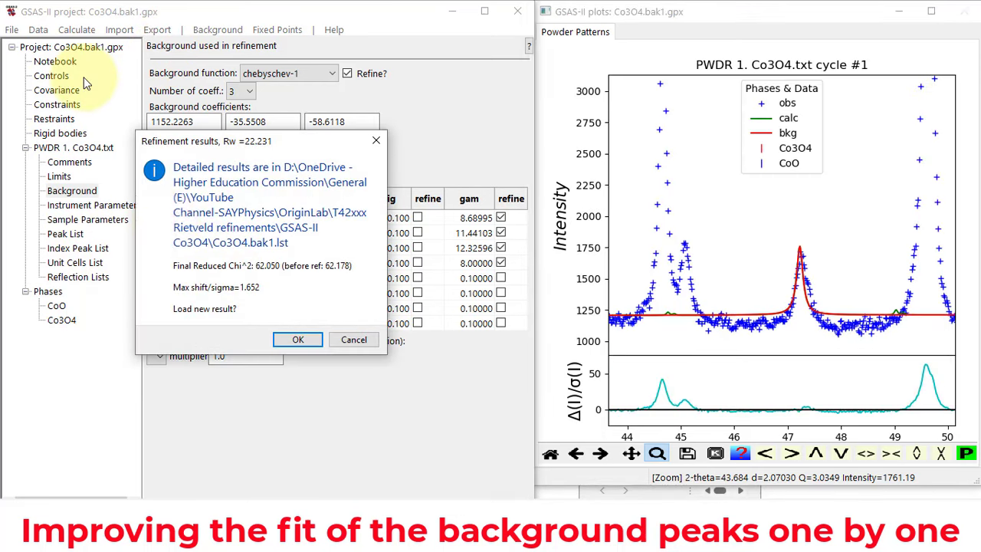
{"action": "left_click", "coordinate": [298, 340]}
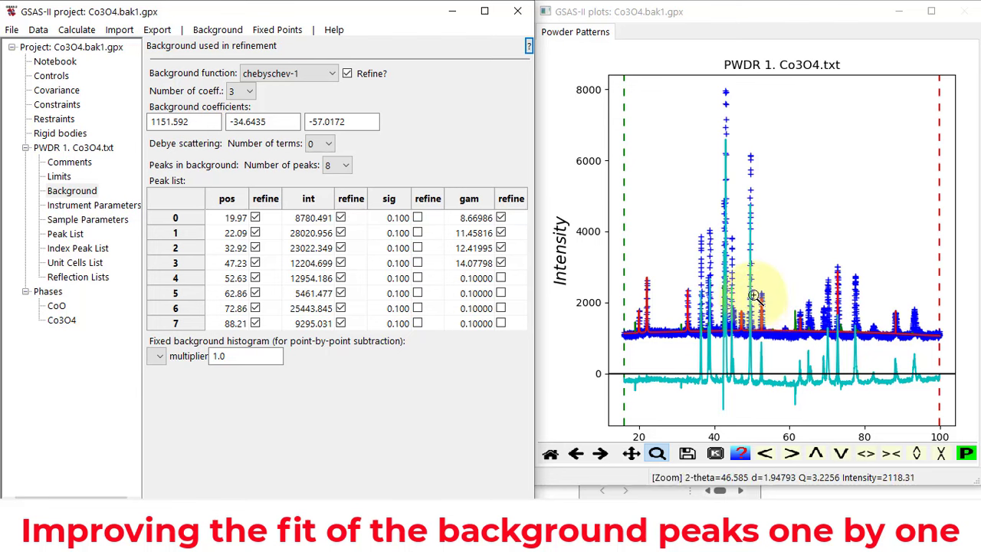
- Enable gam refinement for background peak 4 near 52.63 degrees and set its gam to 8
{"action": "left_click_drag", "start_coordinate": [753, 301], "coordinate": [757, 363]}
{"action": "left_click", "coordinate": [575, 453]}
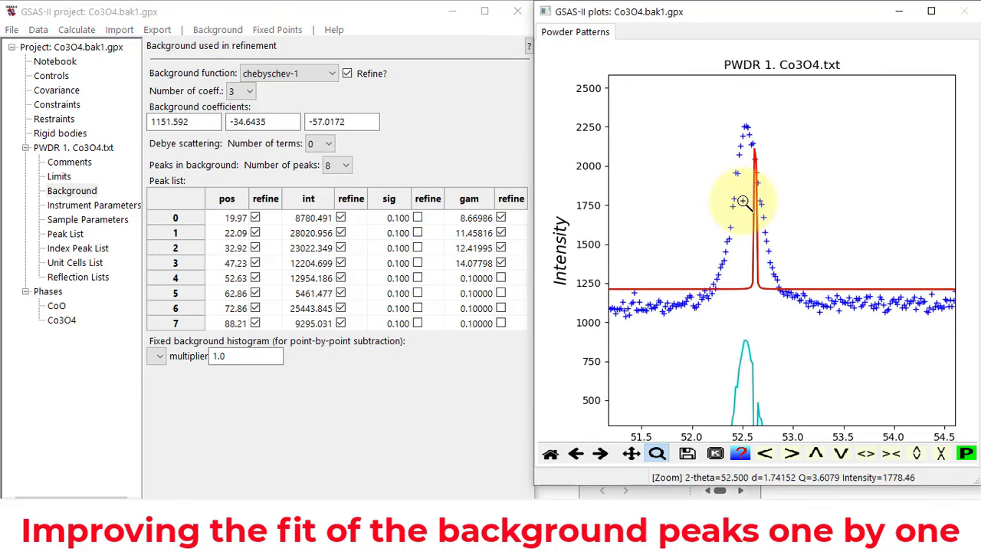
{"action": "left_click", "coordinate": [550, 455]}
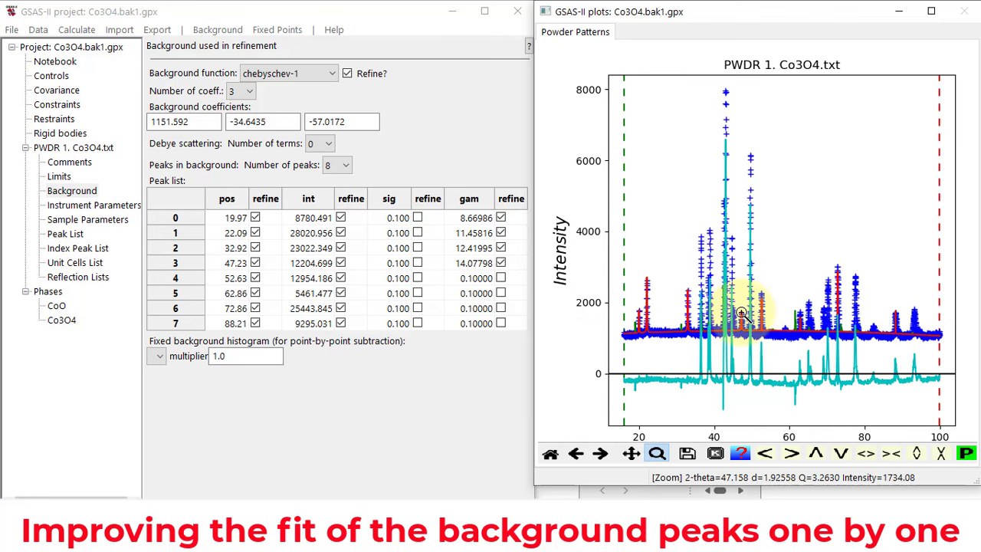
{"action": "left_click_drag", "start_coordinate": [768, 286], "coordinate": [753, 341]}
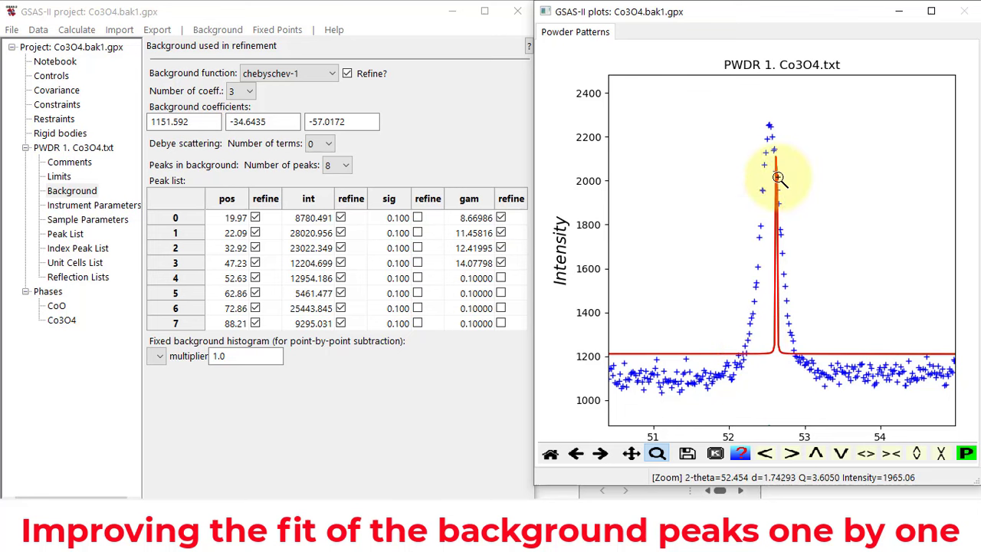
{"action": "left_click", "coordinate": [472, 278]}
{"action": "left_click", "coordinate": [471, 278]}
{"action": "type", "text": "8"}
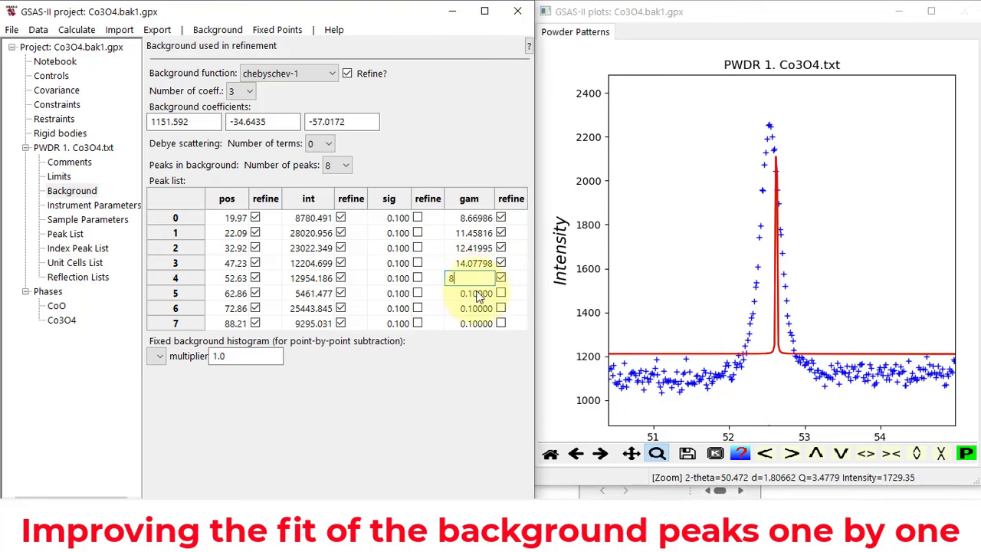
{"action": "key", "text": "Return"}
- Run the refinement with peak 4's gam included and load the new result
{"action": "left_click", "coordinate": [77, 29]}
{"action": "left_click", "coordinate": [86, 77]}
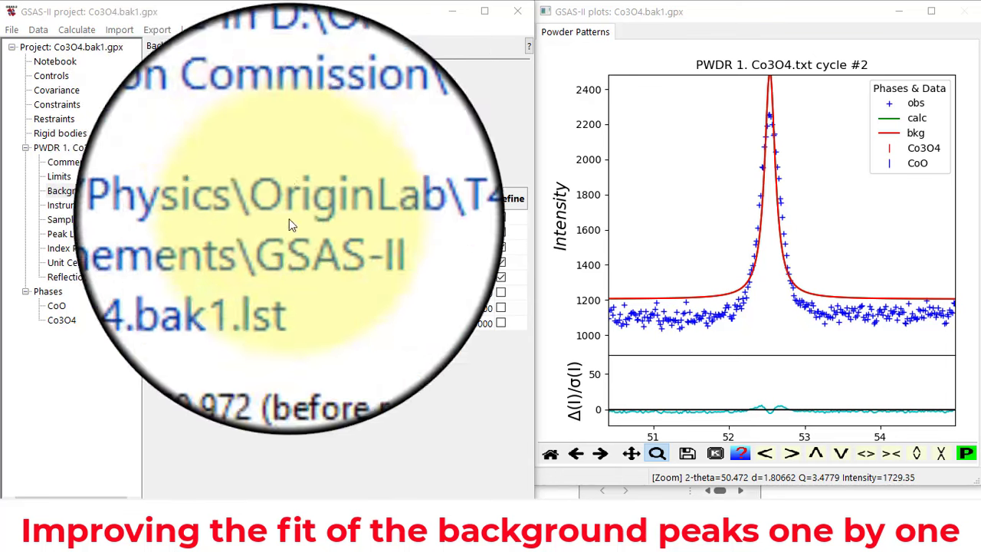
{"action": "left_click", "coordinate": [297, 340]}
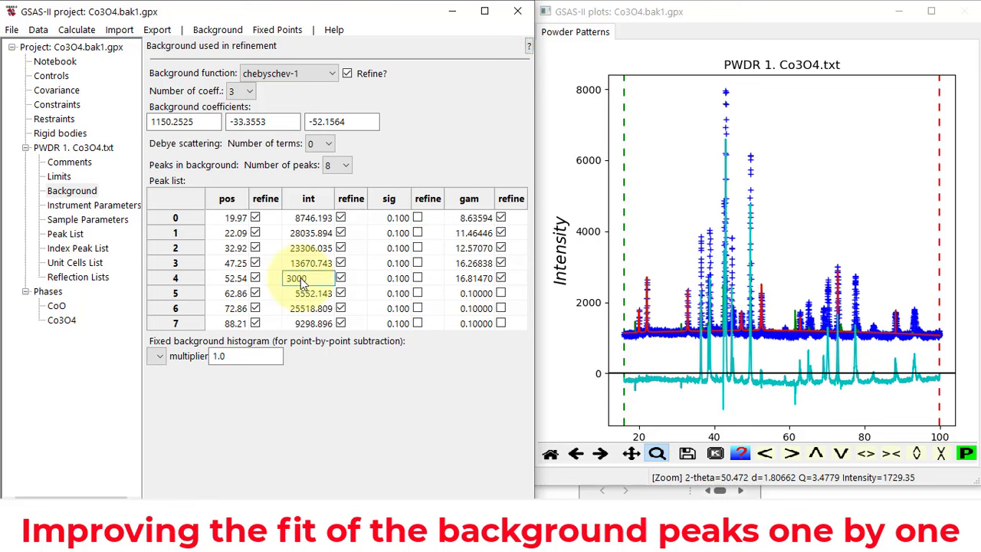
- Set the intensity of background peak 4 to 3000, run a trial refinement and discard its result
{"action": "key", "text": "Return"}
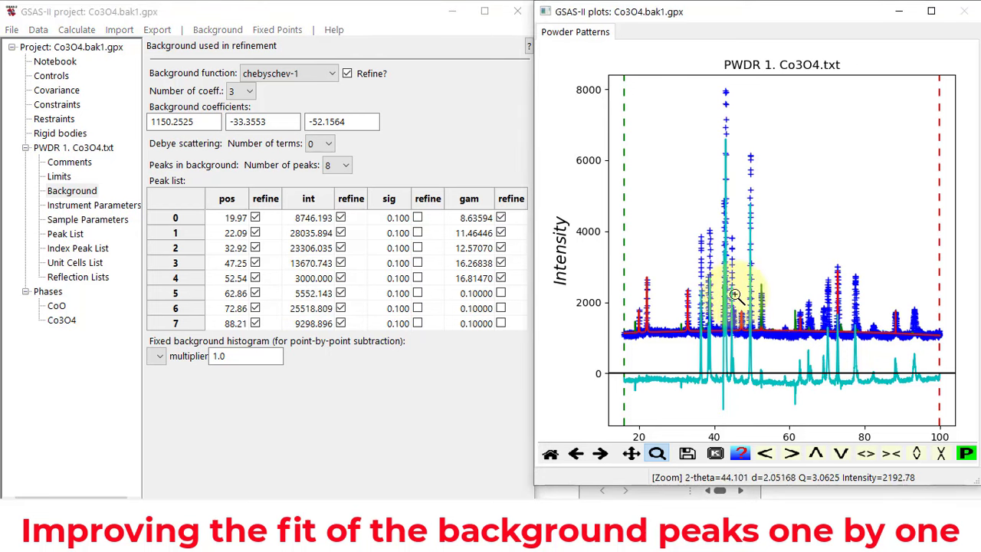
{"action": "left_click_drag", "start_coordinate": [769, 280], "coordinate": [759, 341]}
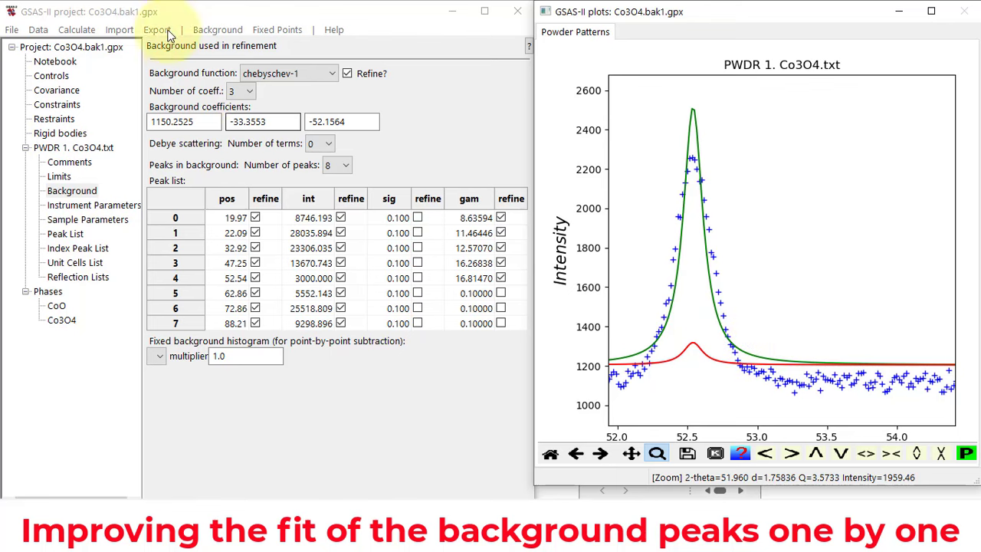
{"action": "left_click", "coordinate": [79, 30]}
{"action": "left_click", "coordinate": [84, 76]}
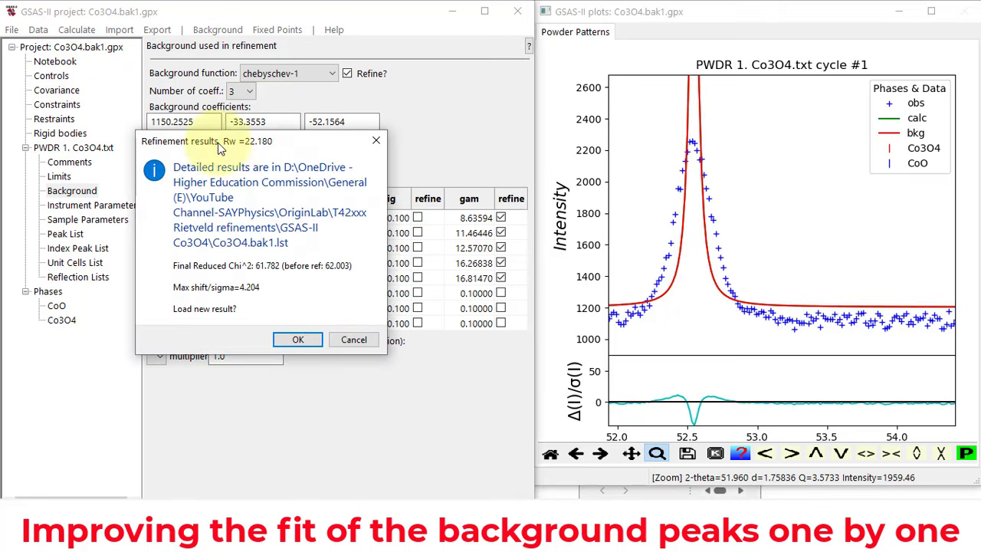
{"action": "left_click", "coordinate": [345, 340]}
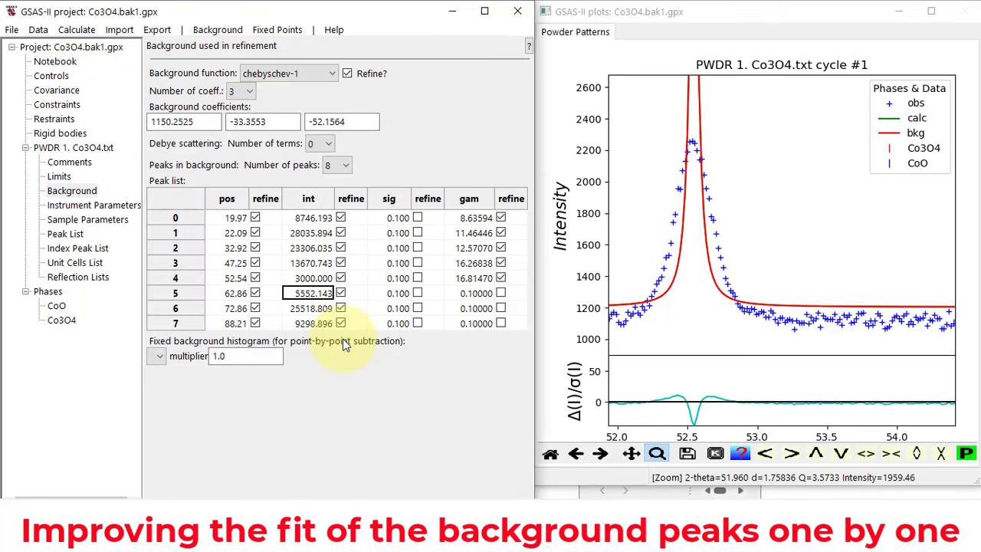
- Set the gam of background peak 4 back to 8, run a trial refinement and discard its result
{"action": "left_click", "coordinate": [470, 280]}
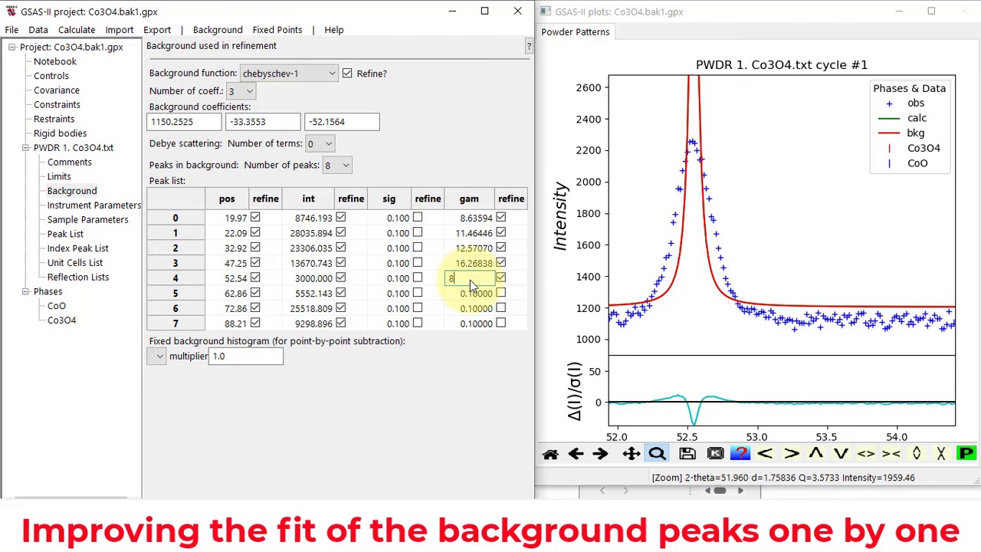
{"action": "key", "text": "Return"}
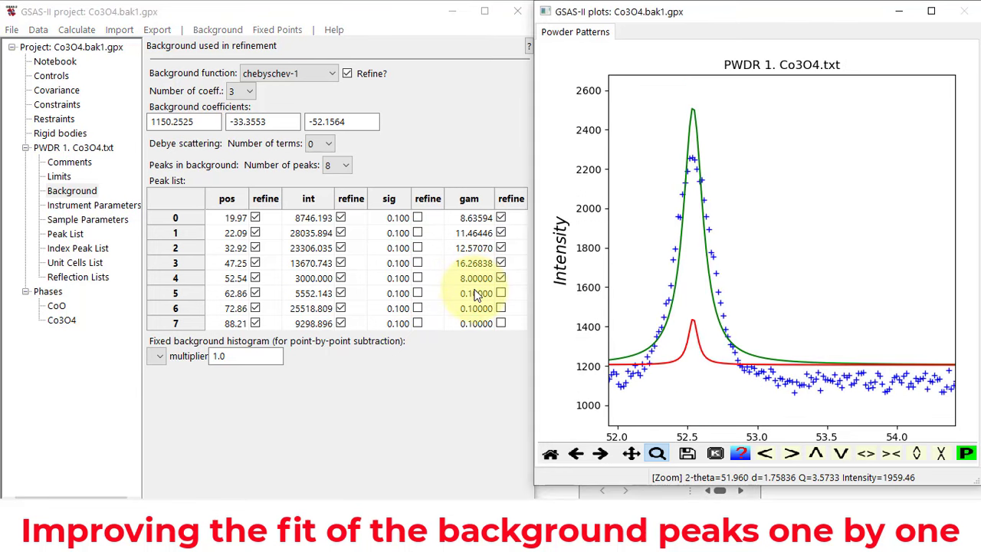
{"action": "left_click", "coordinate": [88, 32]}
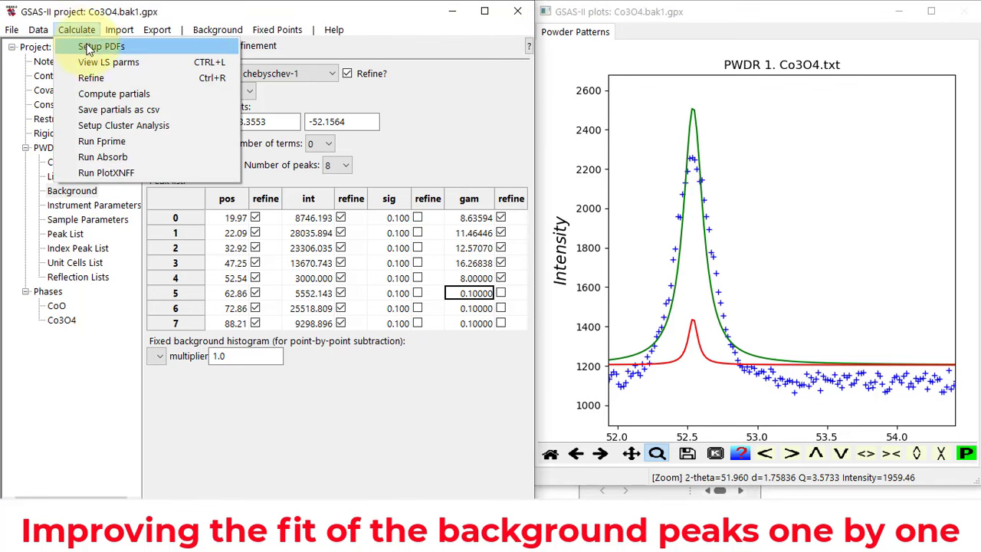
{"action": "left_click", "coordinate": [88, 77]}
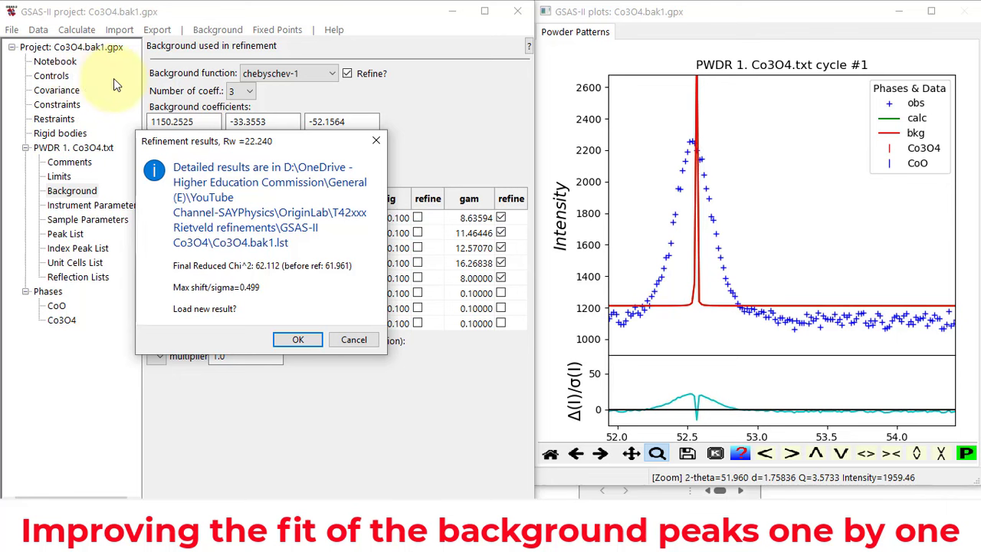
{"action": "left_click", "coordinate": [353, 339]}
- Exclude the gam of background peak 4 from refinement, run the refinement and load the new result
{"action": "left_click", "coordinate": [471, 297]}
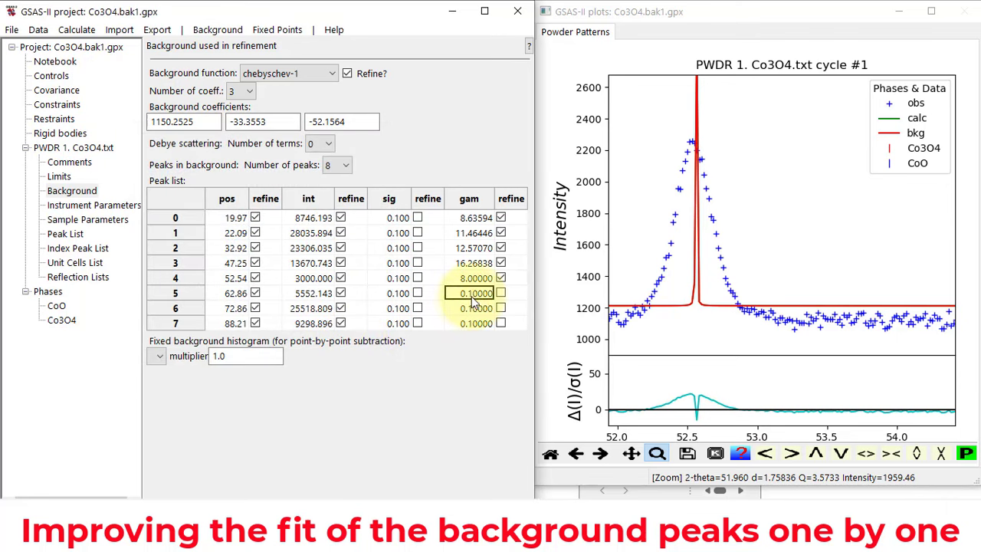
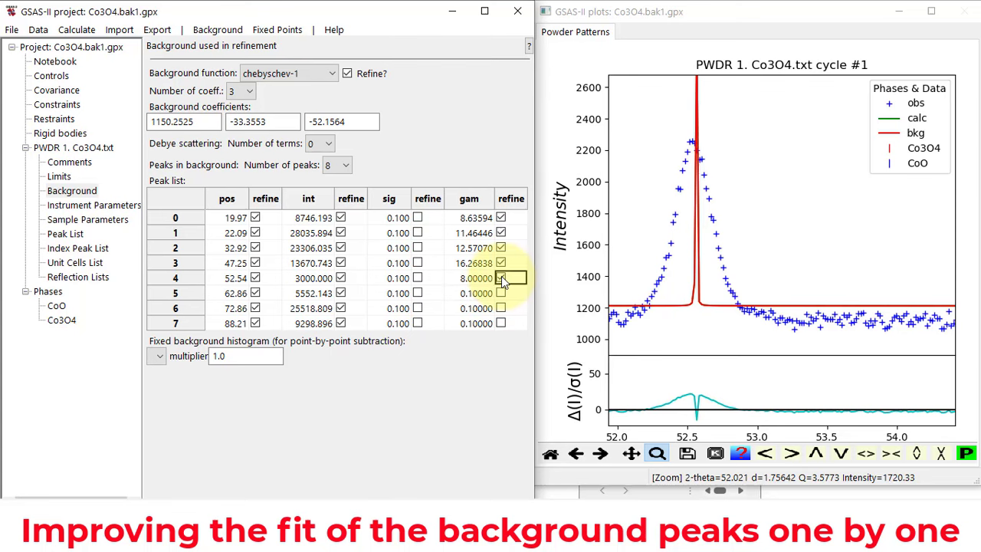
{"action": "left_click", "coordinate": [501, 278]}
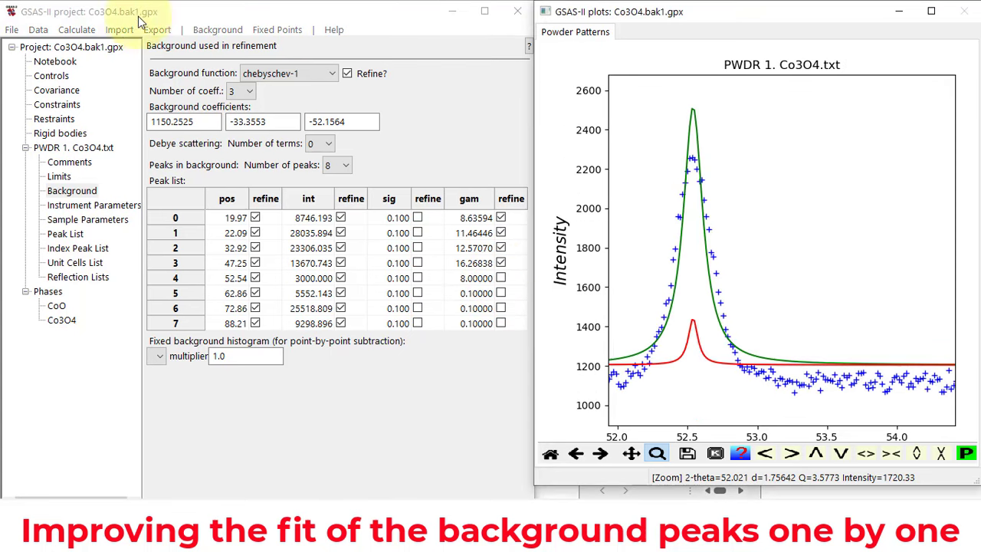
{"action": "left_click", "coordinate": [77, 30]}
{"action": "left_click", "coordinate": [85, 62]}
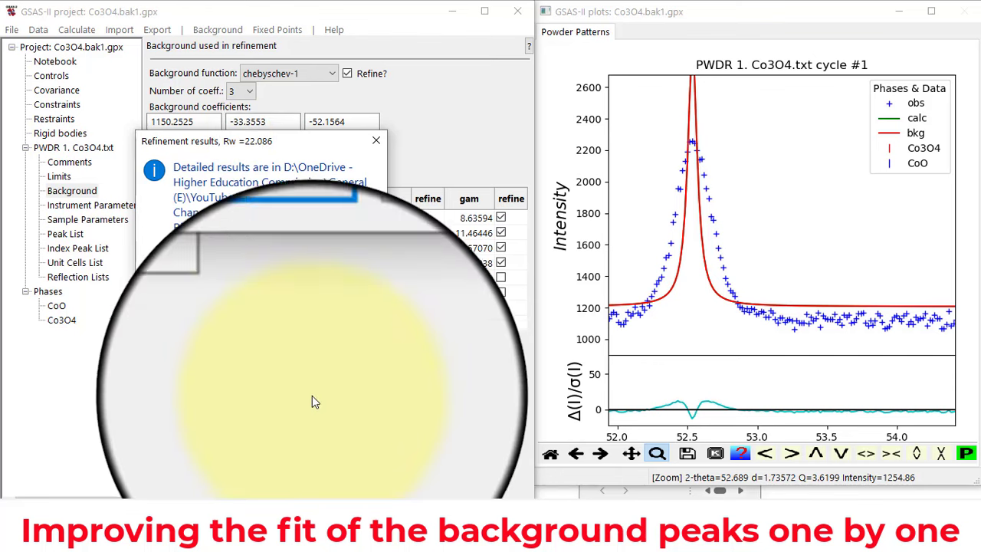
{"action": "left_click", "coordinate": [309, 344]}
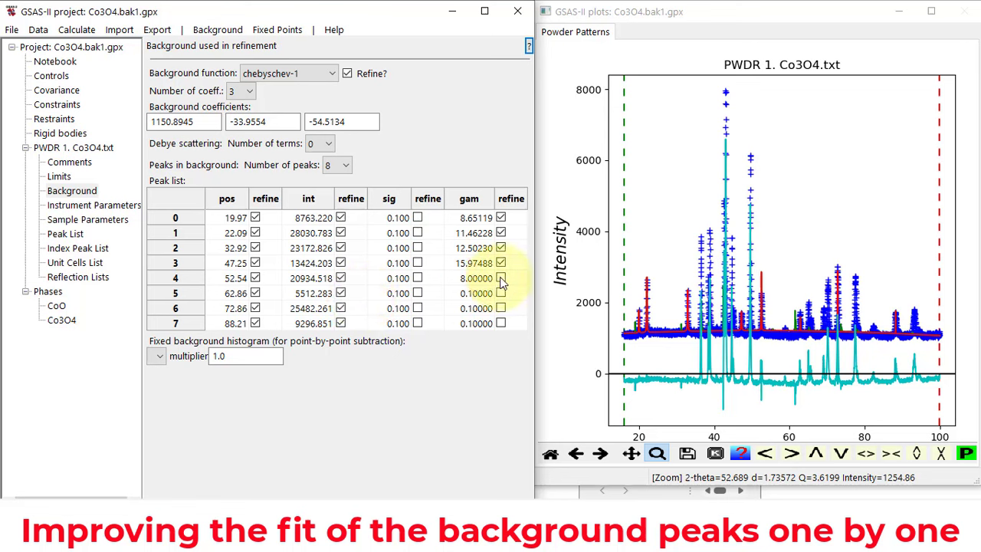
- Check the fit of background peak 4 near 52.5 degrees and include its gam in the refinement again
{"action": "left_click_drag", "start_coordinate": [773, 262], "coordinate": [756, 346]}
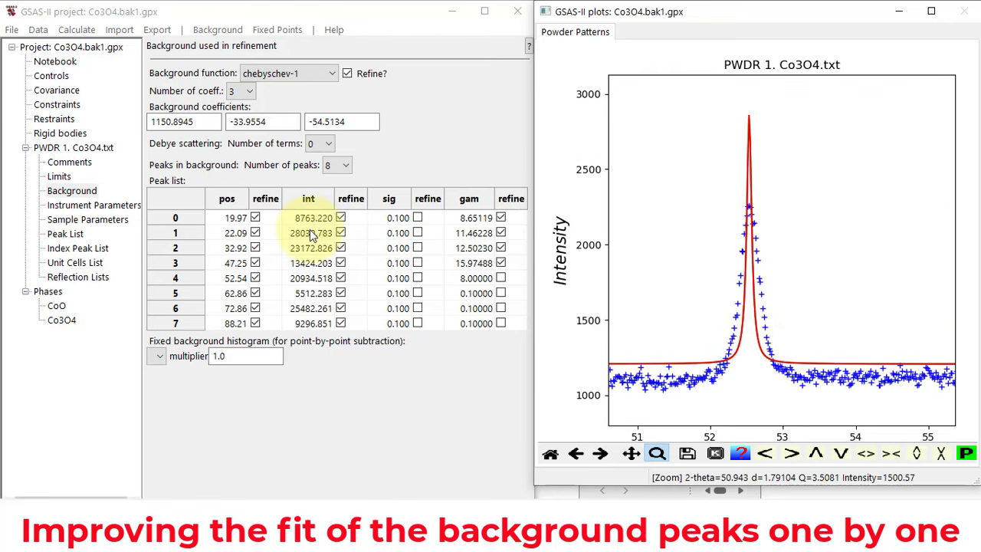
{"action": "left_click", "coordinate": [500, 280]}
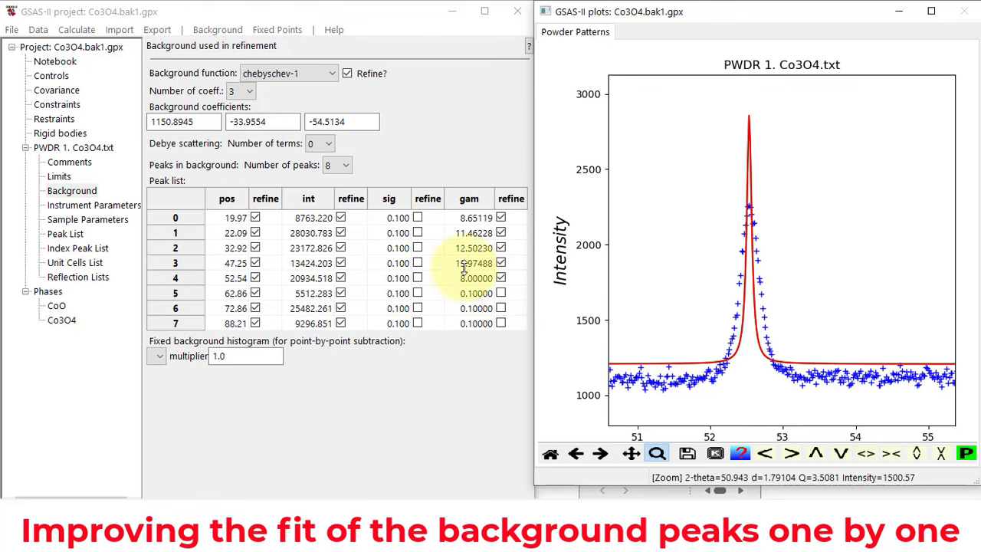
- Run the refinement with the gam of background peak 4 included and load the new result
{"action": "left_click", "coordinate": [76, 29]}
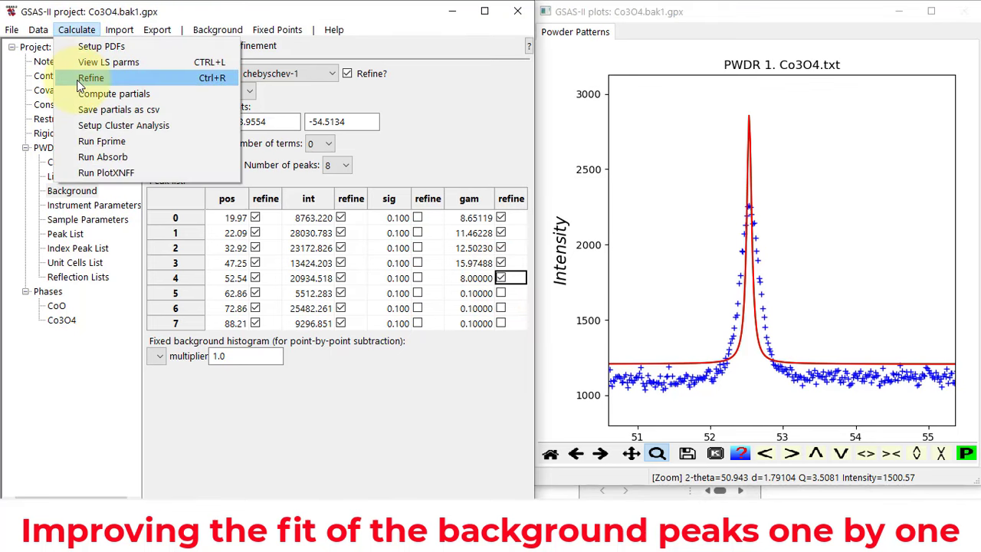
{"action": "left_click", "coordinate": [85, 79]}
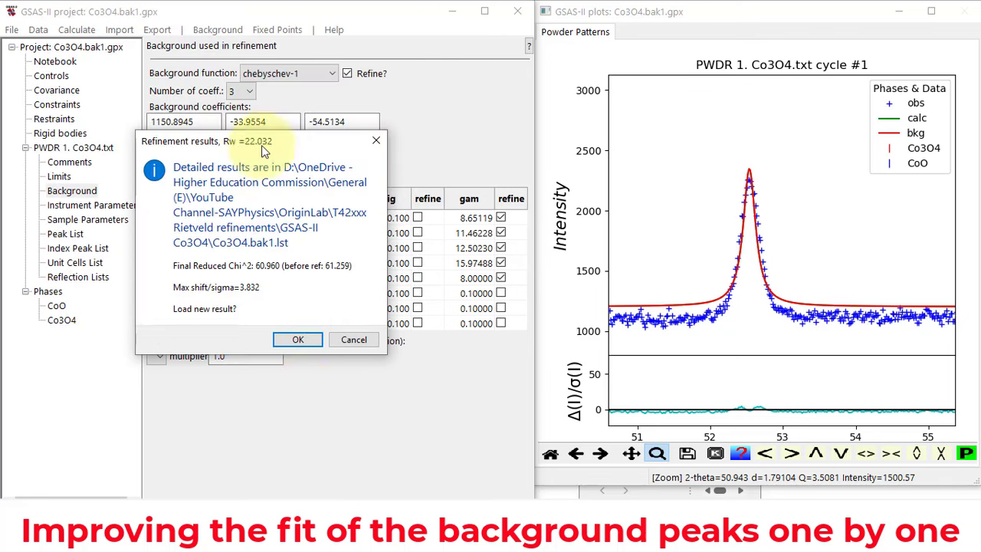
{"action": "left_click", "coordinate": [298, 339]}
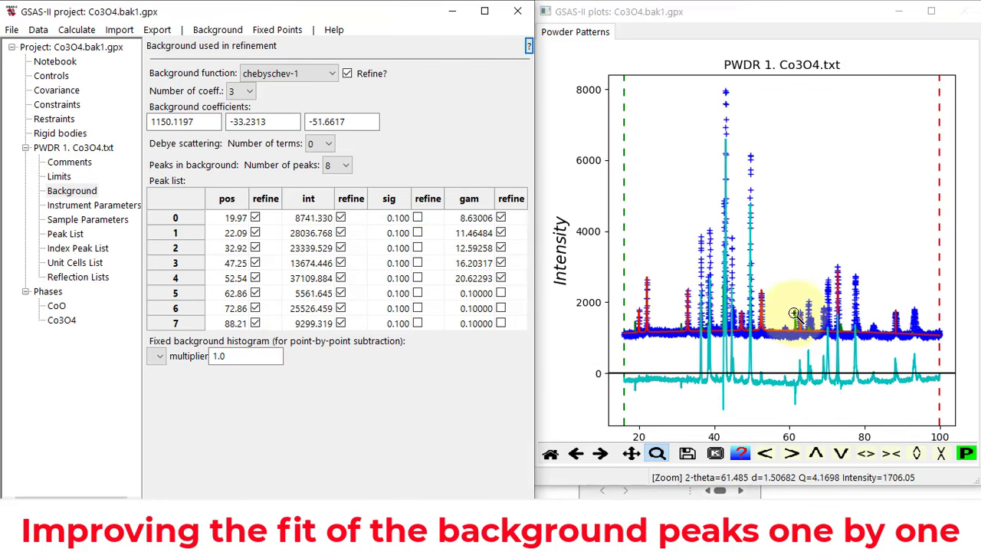
- Include the gam of background peak 5 near 62.9 degrees in the refinement and set its value to 8
{"action": "left_click_drag", "start_coordinate": [790, 298], "coordinate": [807, 342]}
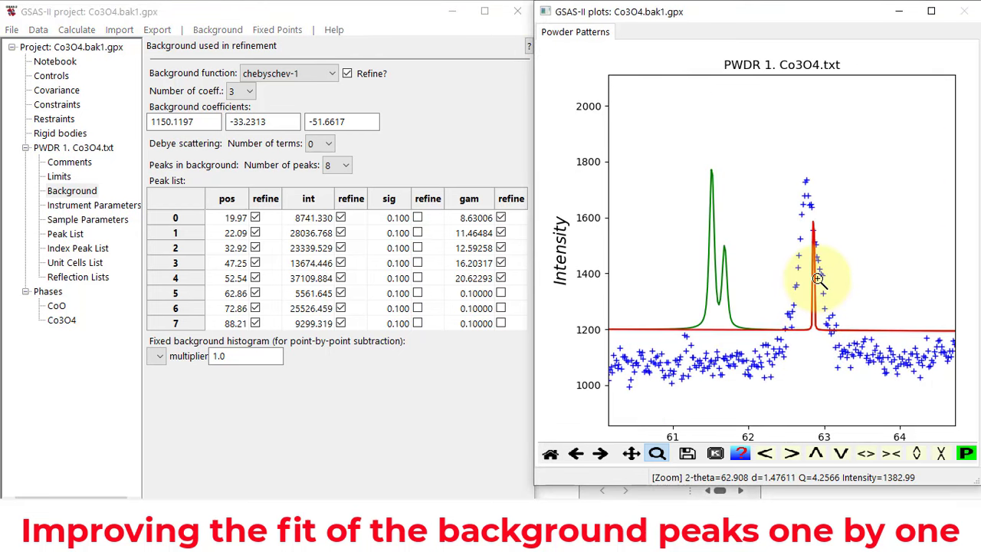
{"action": "left_click", "coordinate": [501, 298]}
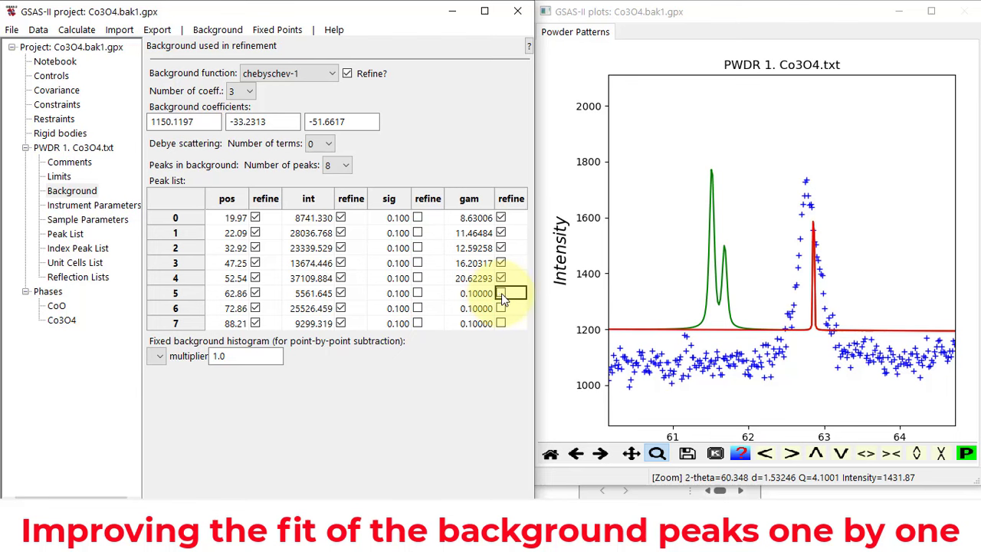
{"action": "left_click", "coordinate": [502, 297]}
{"action": "left_click", "coordinate": [473, 299]}
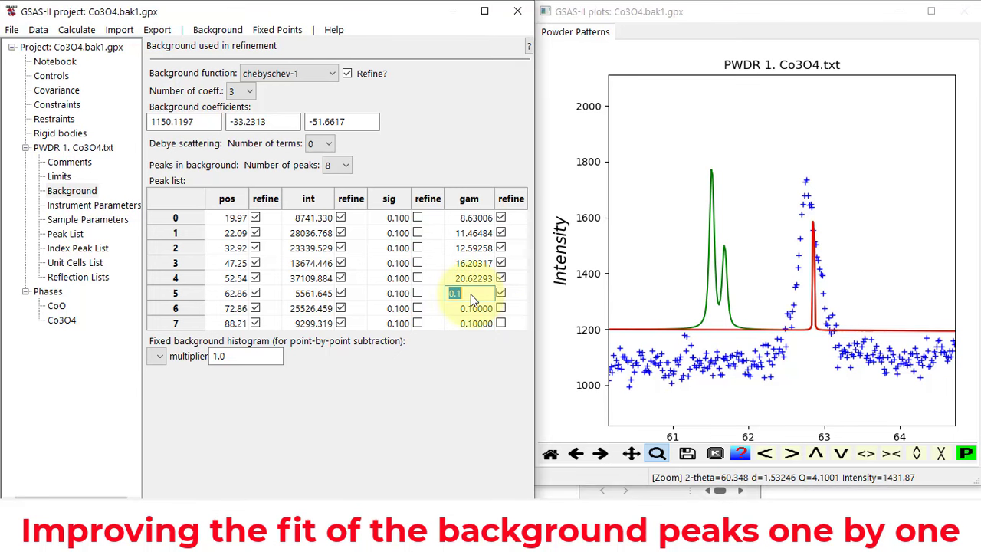
{"action": "left_click_drag", "start_coordinate": [471, 294], "coordinate": [425, 294]}
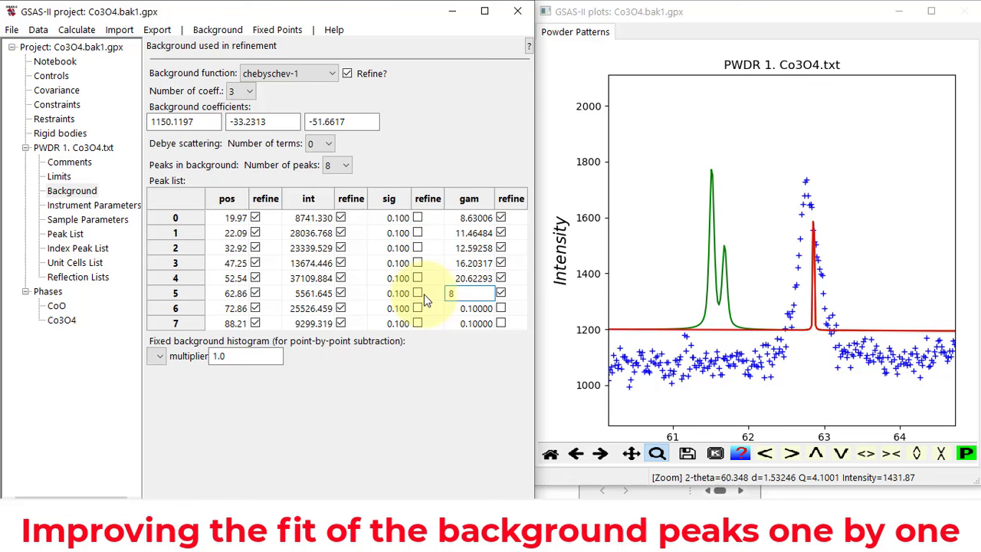
{"action": "type", "text": "8"}
{"action": "left_click", "coordinate": [470, 314]}
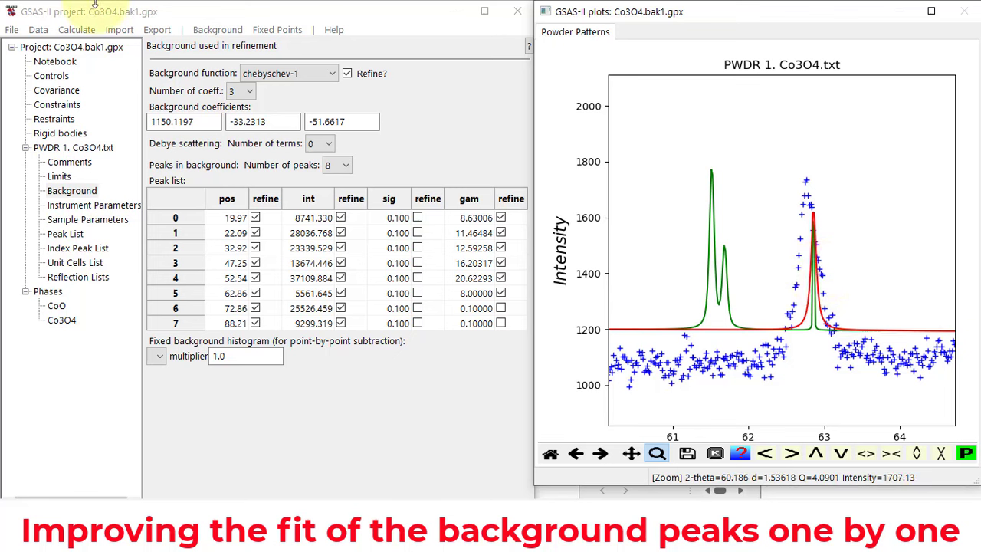
- Run the refinement with the gam of background peak 5 included and load the new result
{"action": "left_click", "coordinate": [77, 29]}
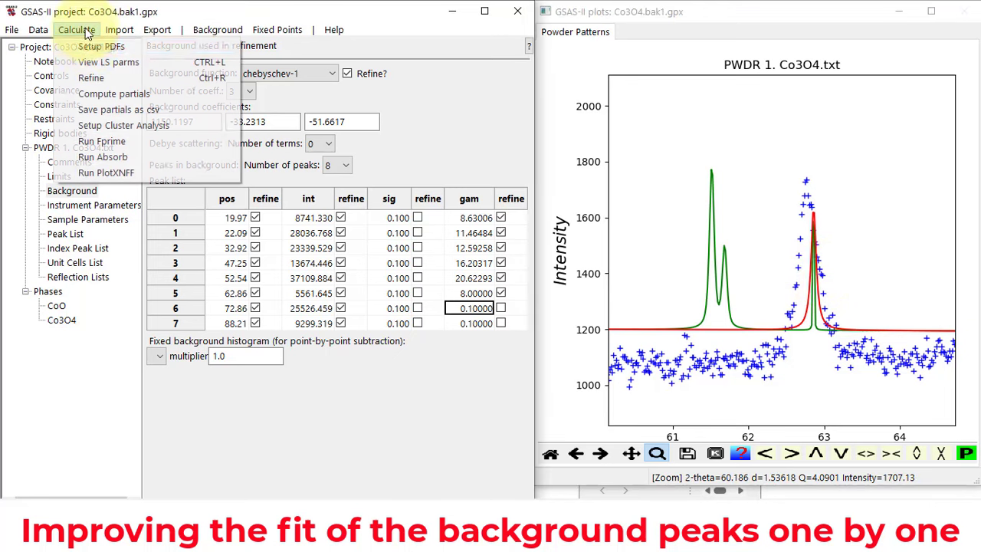
{"action": "left_click", "coordinate": [91, 78]}
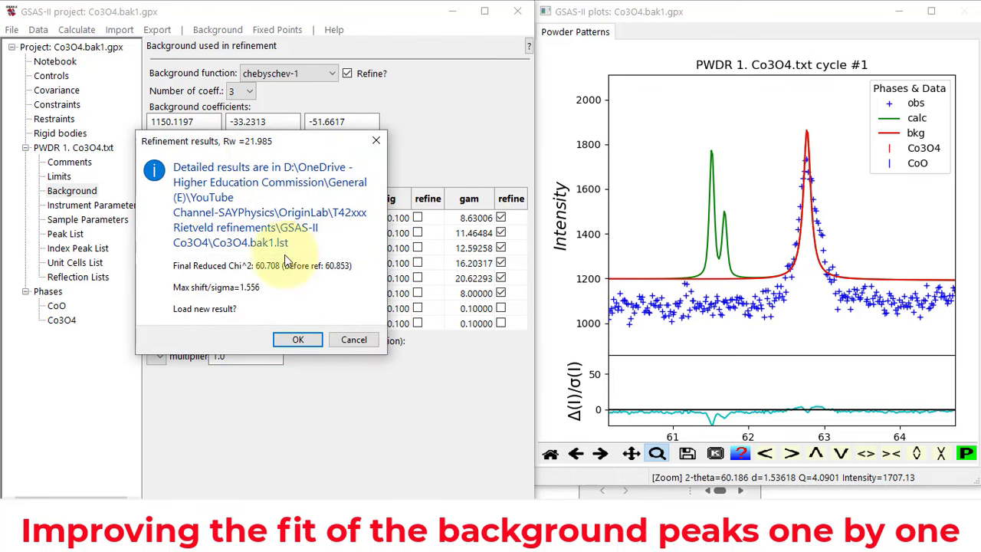
{"action": "left_click", "coordinate": [298, 340]}
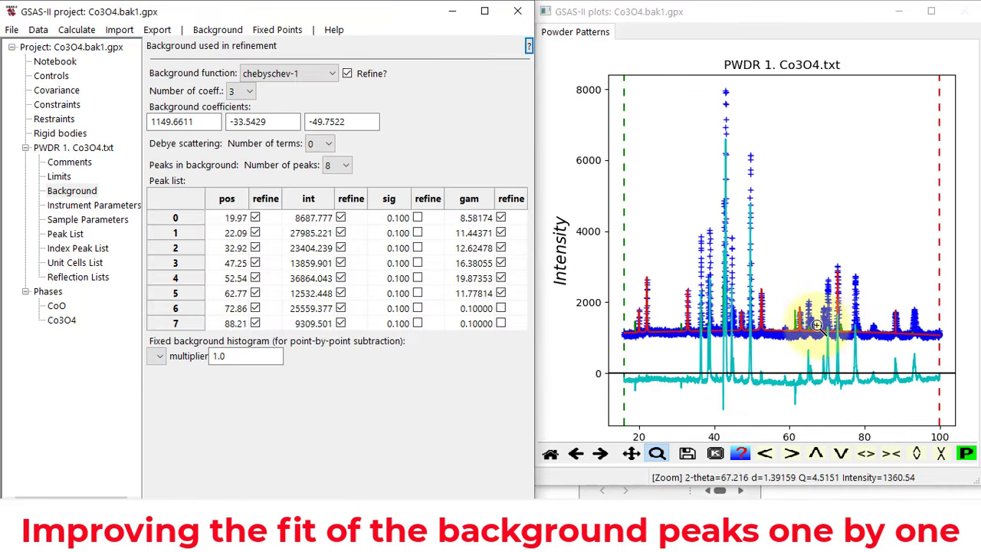
- Include the gam of background peak 6 near 72.9 degrees in the refinement and set its value to 8
{"action": "left_click", "coordinate": [833, 258]}
{"action": "left_click_drag", "start_coordinate": [833, 259], "coordinate": [843, 343]}
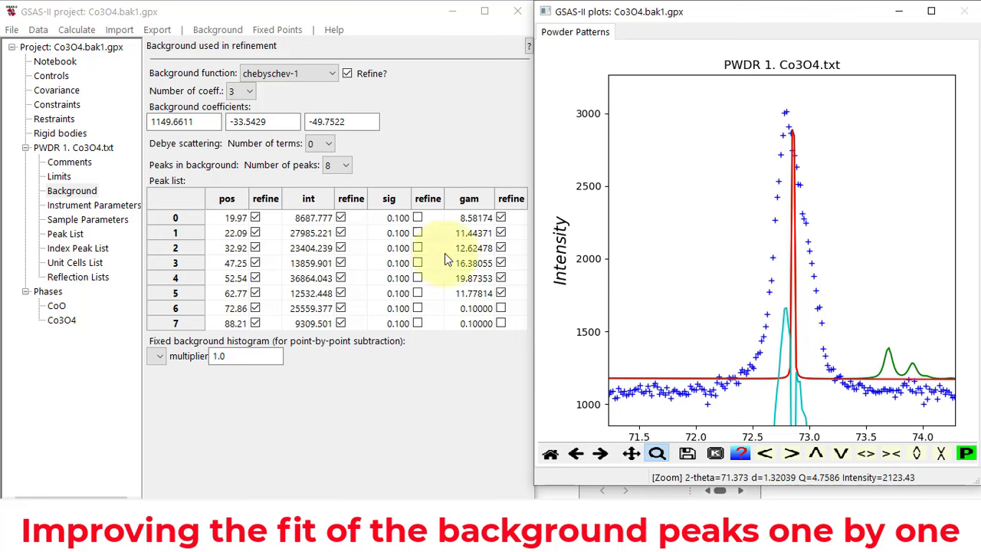
{"action": "left_click", "coordinate": [501, 308]}
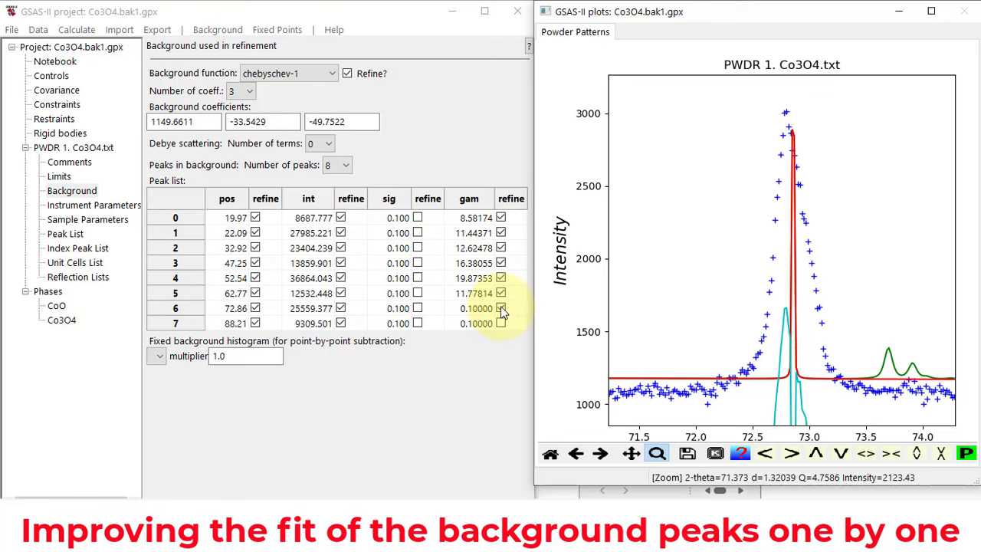
{"action": "double_click", "coordinate": [483, 310]}
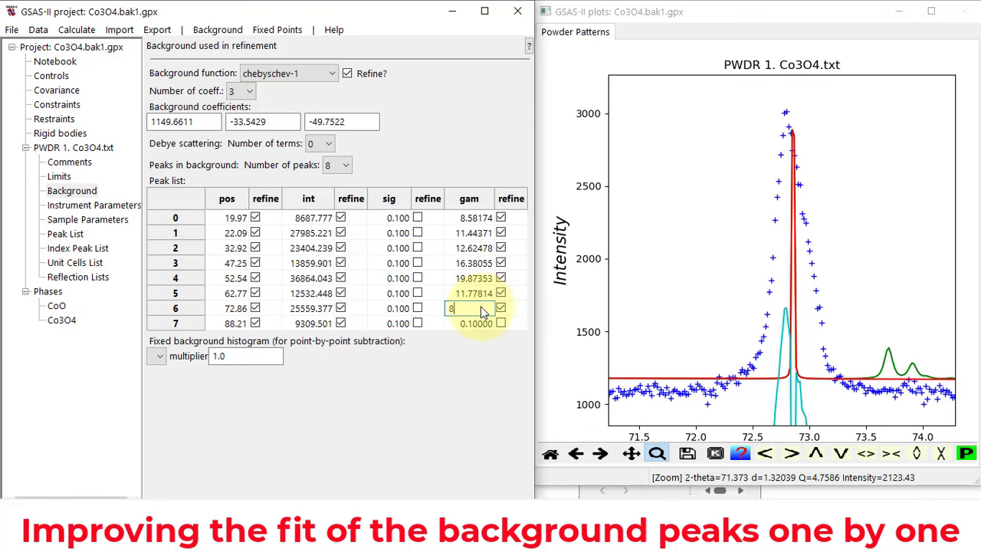
{"action": "type", "text": "8"}
{"action": "key", "text": "Return"}
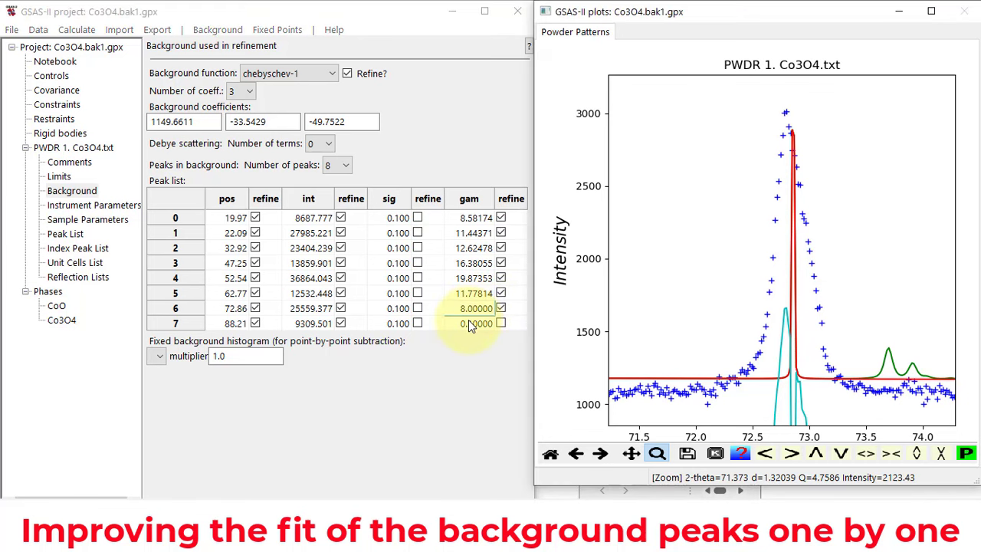
- Run the refinement, load the new result and check the fit of background peak 6
{"action": "left_click", "coordinate": [77, 30]}
{"action": "left_click", "coordinate": [79, 79]}
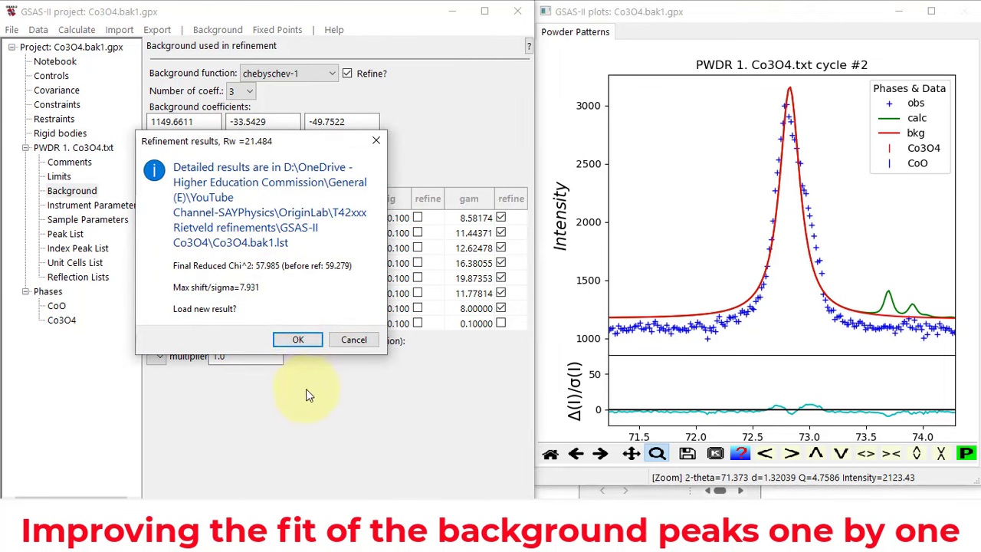
{"action": "left_click", "coordinate": [297, 340]}
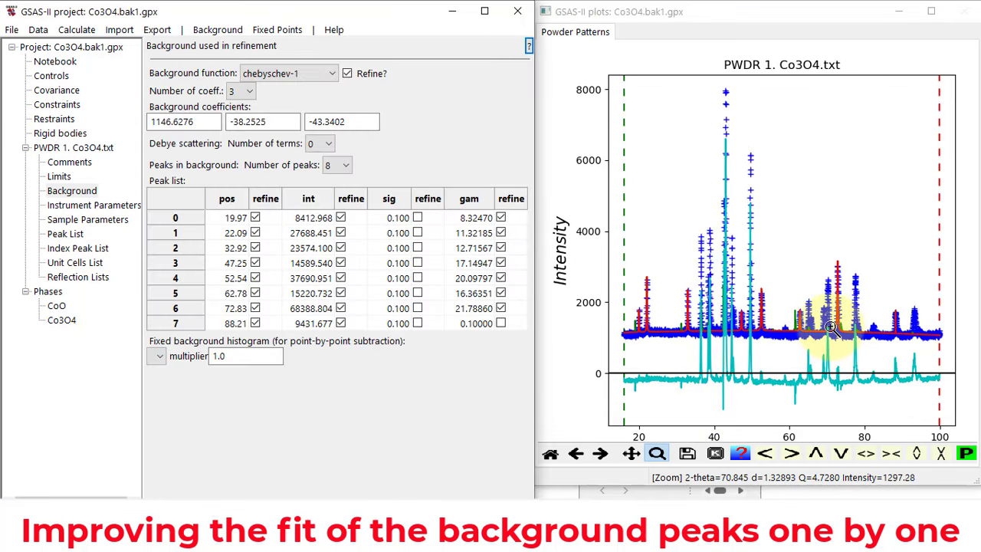
{"action": "left_click_drag", "start_coordinate": [844, 250], "coordinate": [832, 349]}
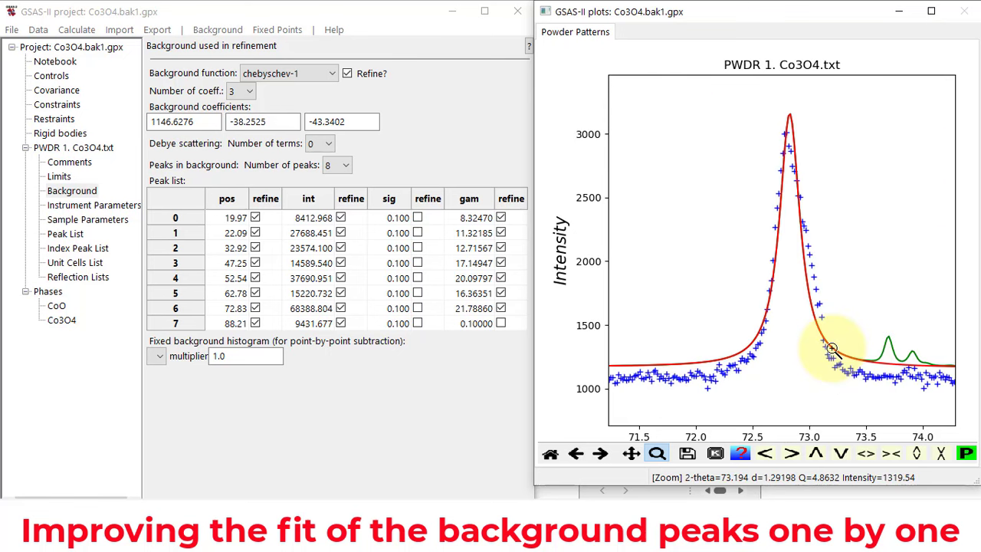
- Include the gam of background peak 7 near 88.2 degrees in the refinement and set its value to 8
{"action": "left_click", "coordinate": [549, 454]}
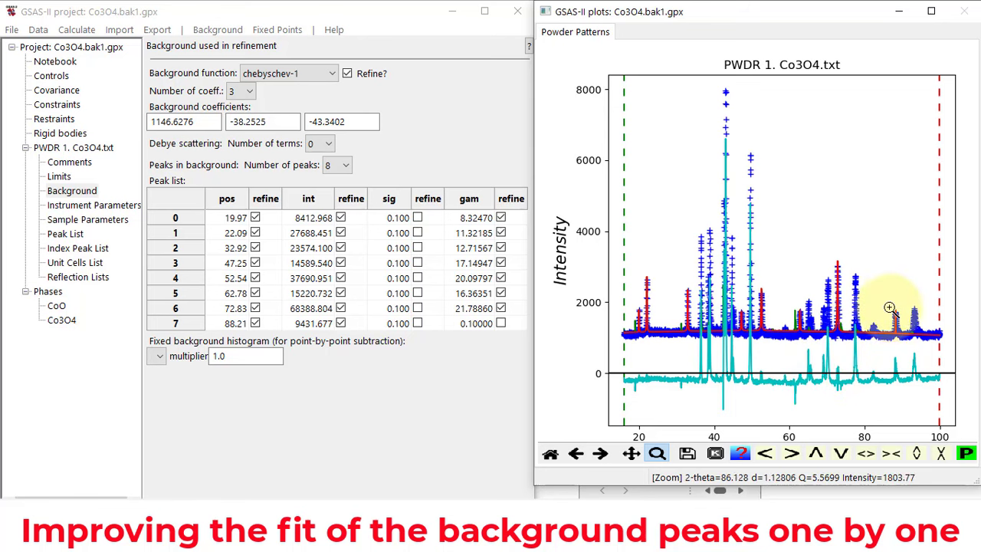
{"action": "left_click_drag", "start_coordinate": [888, 301], "coordinate": [906, 341]}
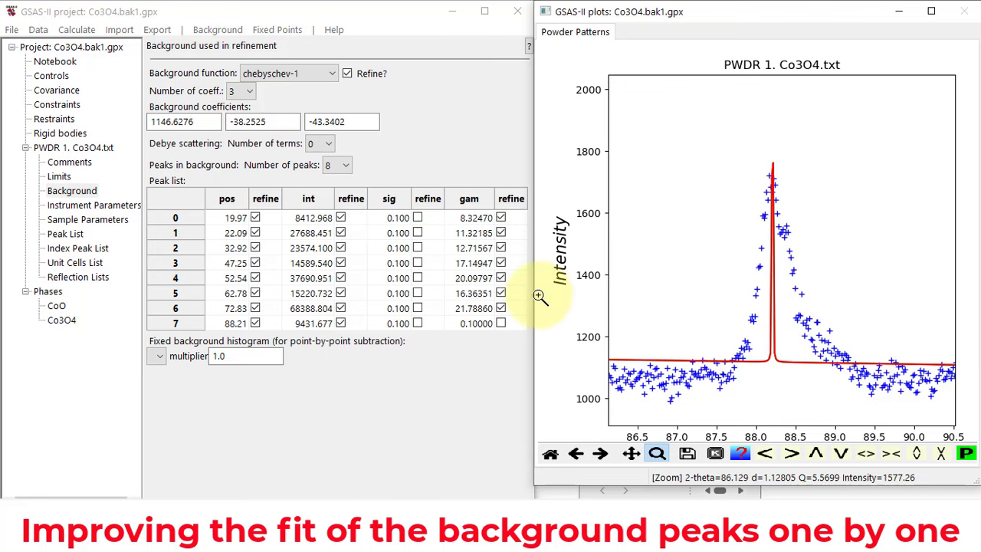
{"action": "left_click", "coordinate": [500, 323]}
{"action": "left_click", "coordinate": [500, 323]}
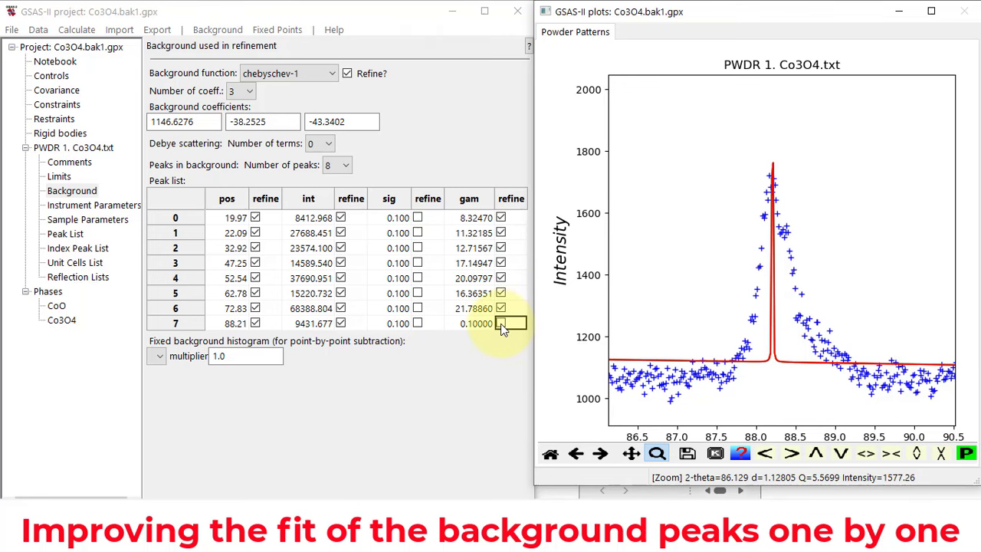
{"action": "left_click", "coordinate": [479, 324]}
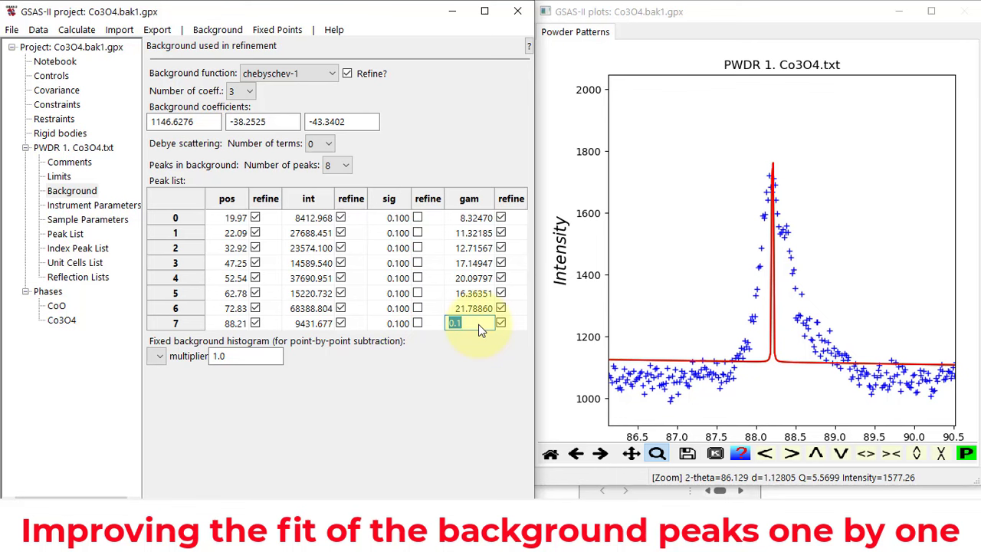
{"action": "left_click", "coordinate": [394, 324]}
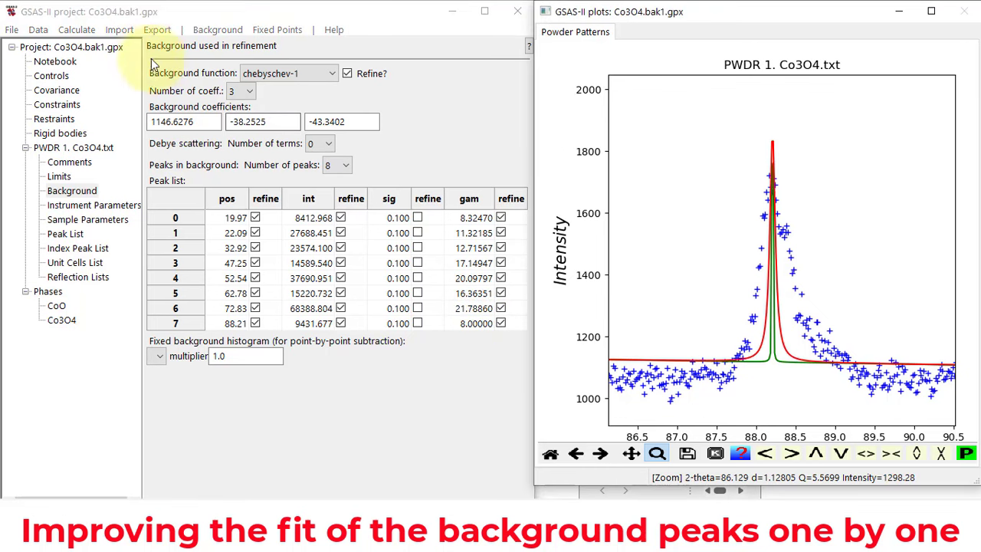
- Run the refinement with the gam of background peak 7 included and load the new result
{"action": "left_click", "coordinate": [92, 33]}
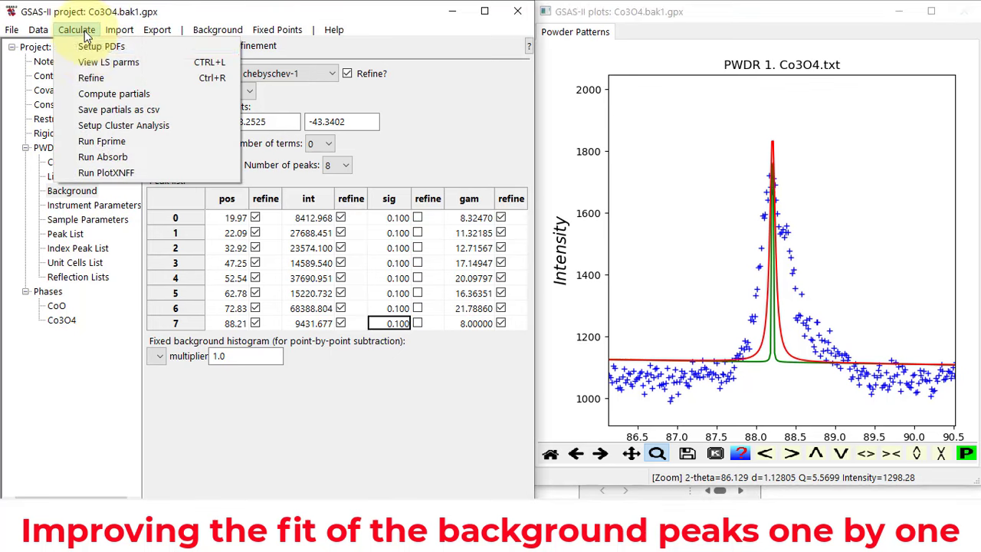
{"action": "left_click", "coordinate": [90, 78]}
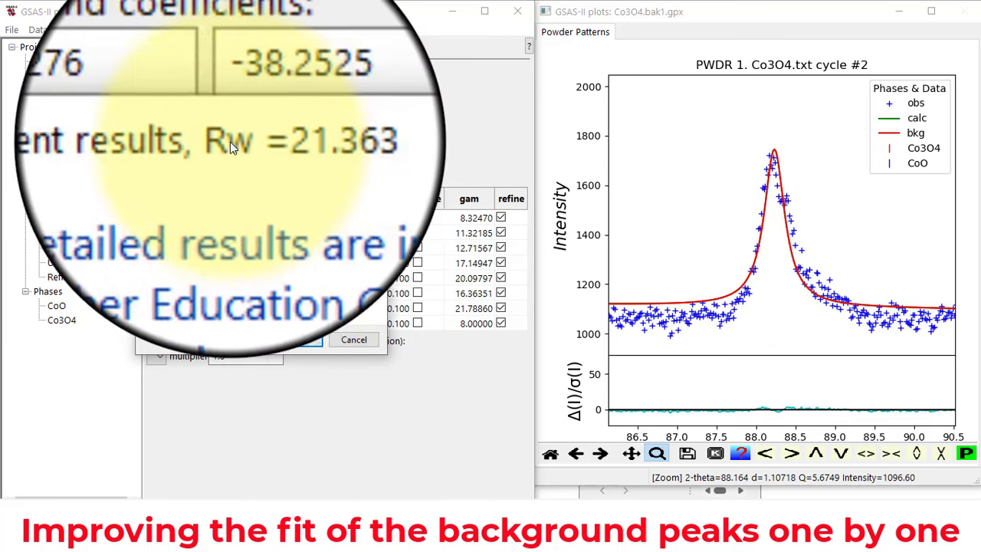
{"action": "left_click", "coordinate": [298, 339]}
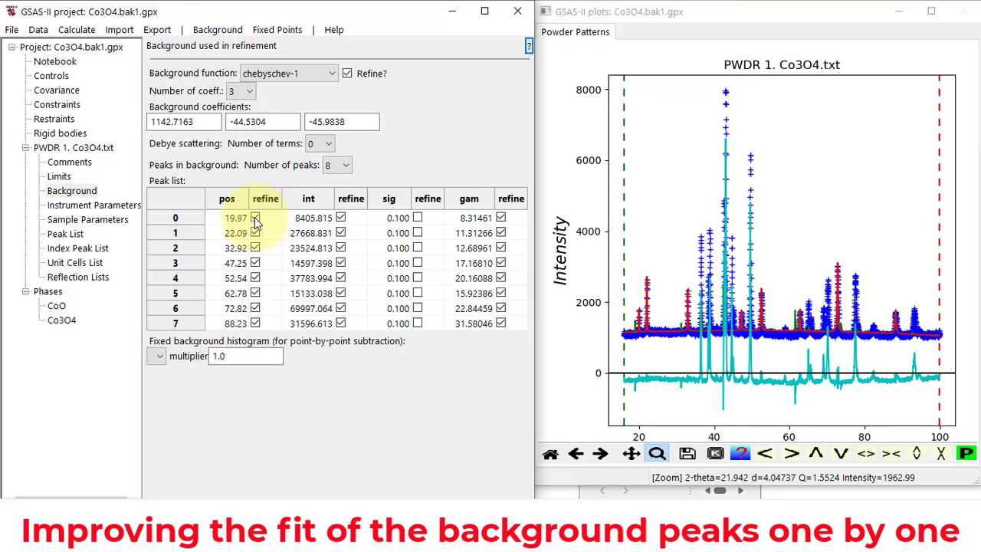
- Exclude the positions of all eight background peaks, 0 to 7, from the refinement
{"action": "left_click", "coordinate": [256, 220]}
{"action": "left_click", "coordinate": [256, 220]}
{"action": "left_click", "coordinate": [255, 235]}
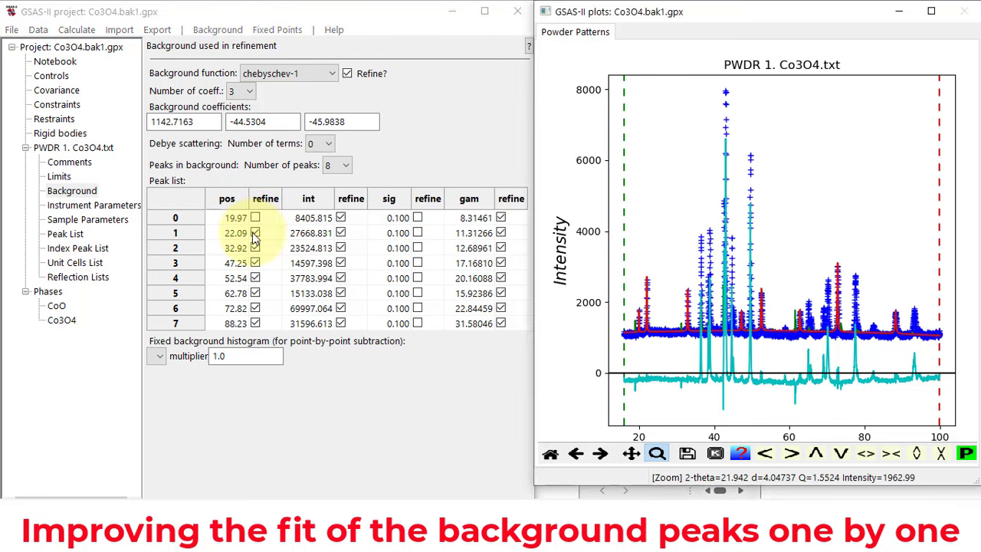
{"action": "left_click", "coordinate": [255, 234]}
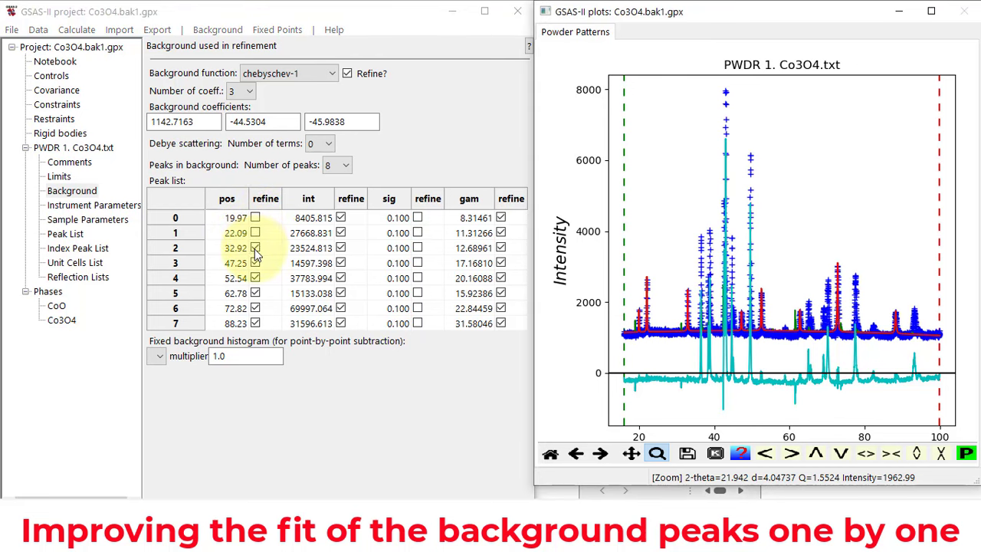
{"action": "left_click", "coordinate": [255, 249]}
{"action": "left_click", "coordinate": [255, 264]}
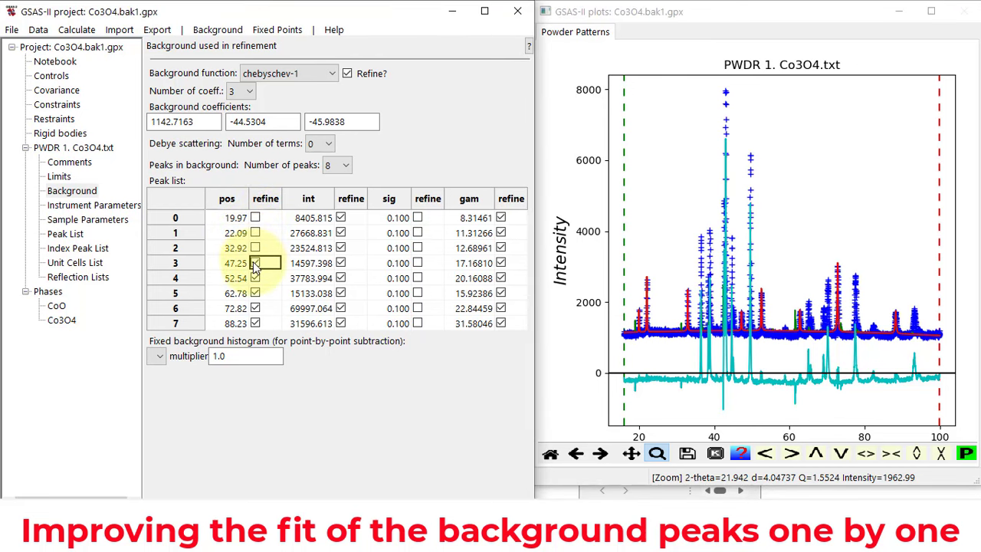
{"action": "left_click", "coordinate": [255, 263]}
{"action": "left_click", "coordinate": [256, 280]}
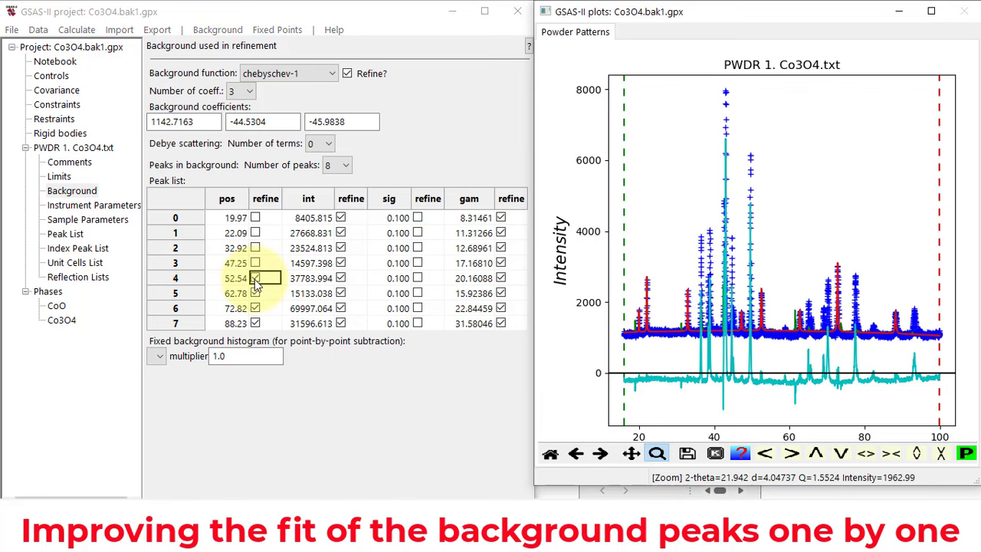
{"action": "left_click", "coordinate": [256, 279]}
{"action": "left_click", "coordinate": [255, 294]}
{"action": "left_click", "coordinate": [256, 294]}
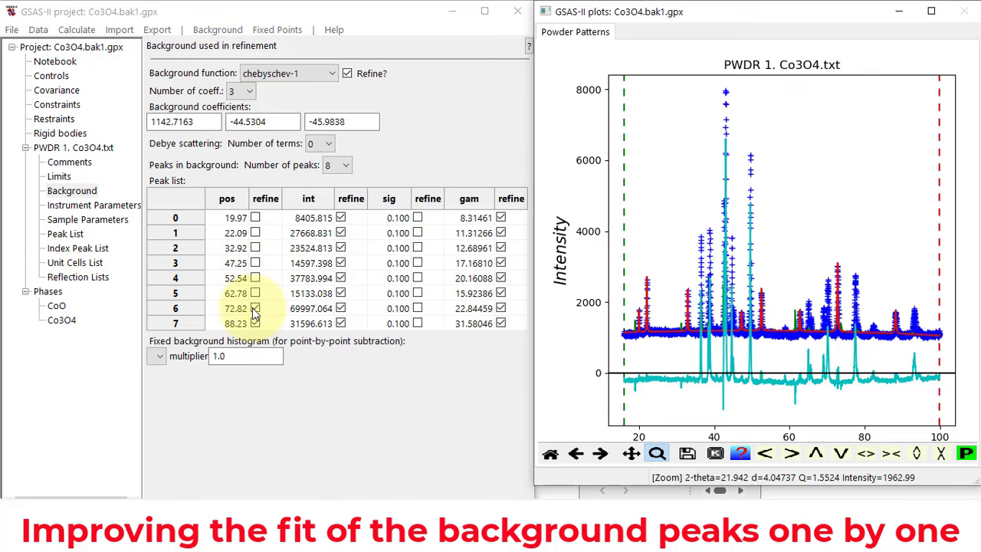
{"action": "left_click", "coordinate": [256, 309]}
{"action": "left_click", "coordinate": [255, 309]}
{"action": "left_click", "coordinate": [254, 323]}
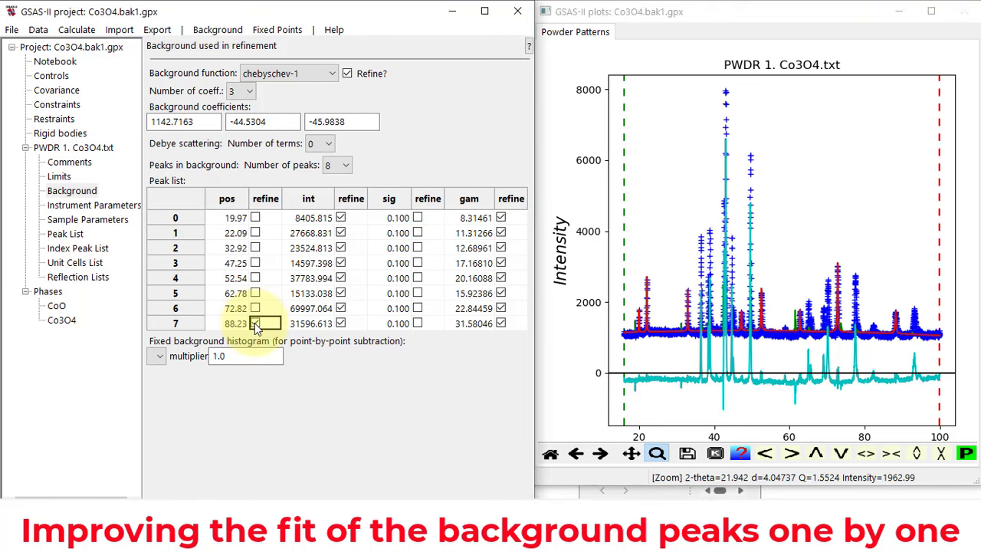
{"action": "left_click", "coordinate": [254, 322]}
- Exclude the intensities of all eight background peaks, 0 to 7, from the refinement
{"action": "left_click", "coordinate": [342, 219]}
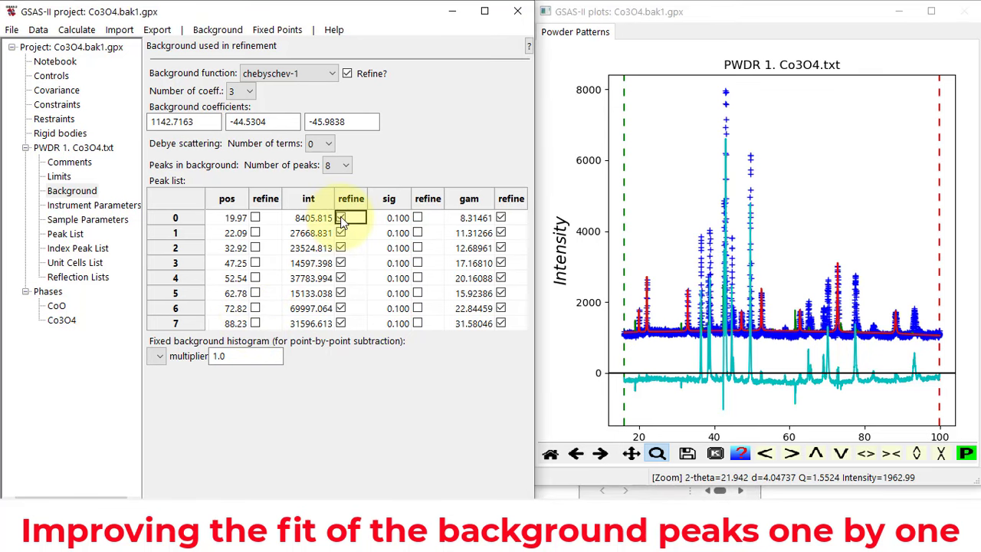
{"action": "left_click", "coordinate": [342, 218]}
{"action": "left_click", "coordinate": [343, 234]}
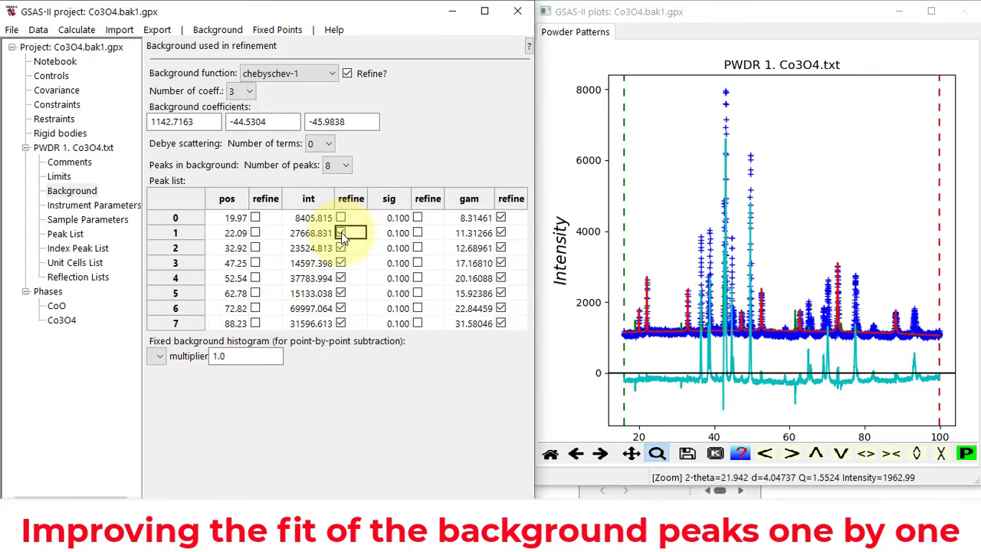
{"action": "left_click", "coordinate": [343, 233]}
{"action": "left_click", "coordinate": [342, 249]}
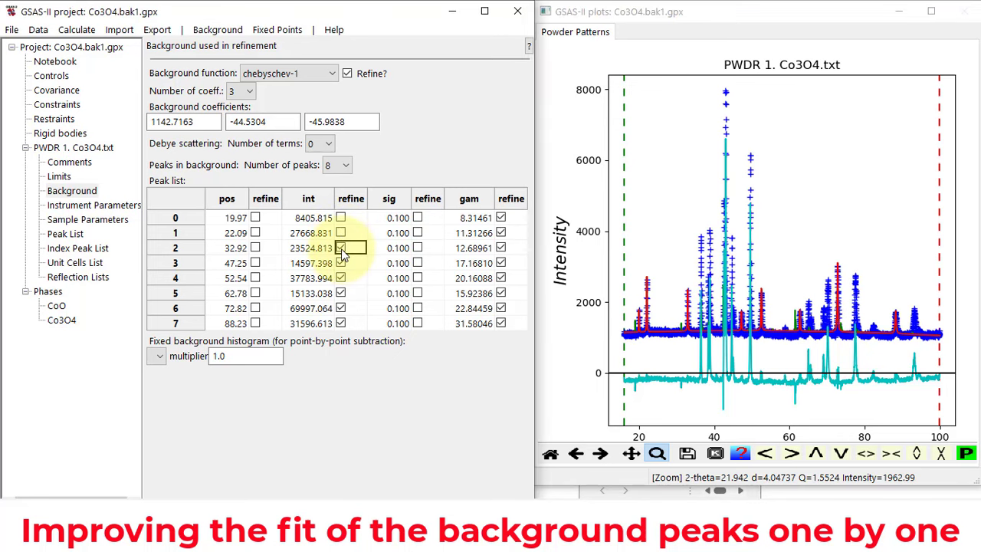
{"action": "left_click", "coordinate": [341, 249]}
{"action": "left_click", "coordinate": [342, 264]}
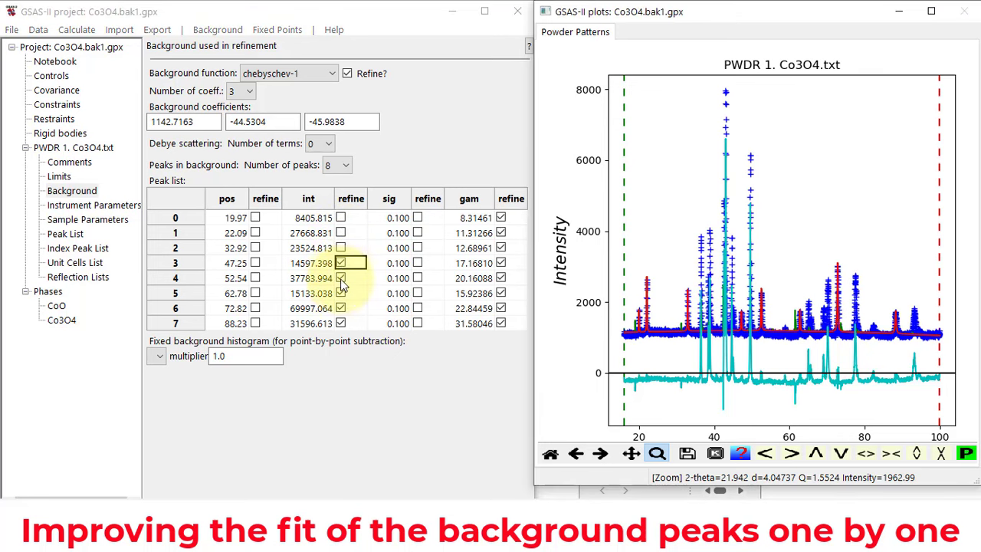
{"action": "left_click", "coordinate": [342, 280]}
{"action": "left_click", "coordinate": [342, 295]}
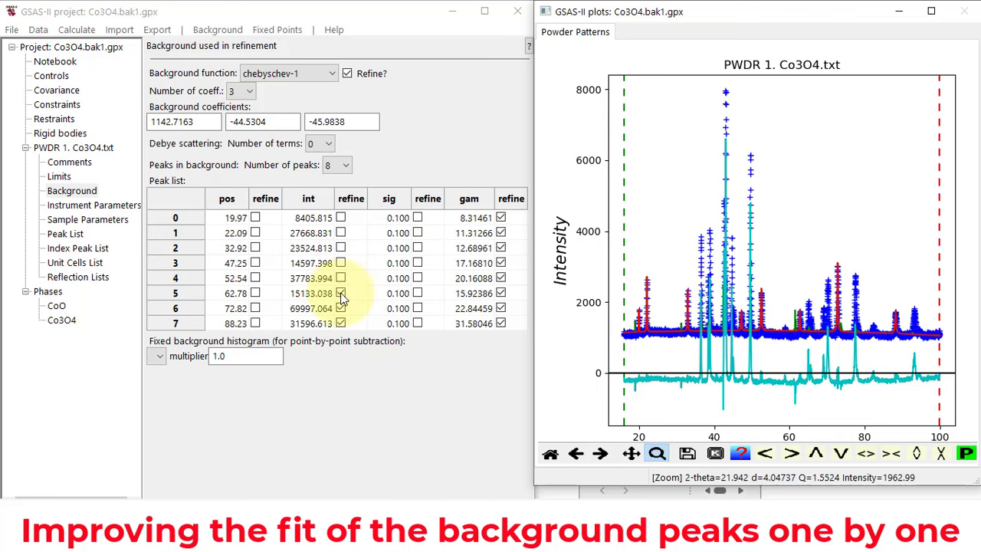
{"action": "left_click", "coordinate": [342, 295]}
{"action": "left_click", "coordinate": [342, 309]}
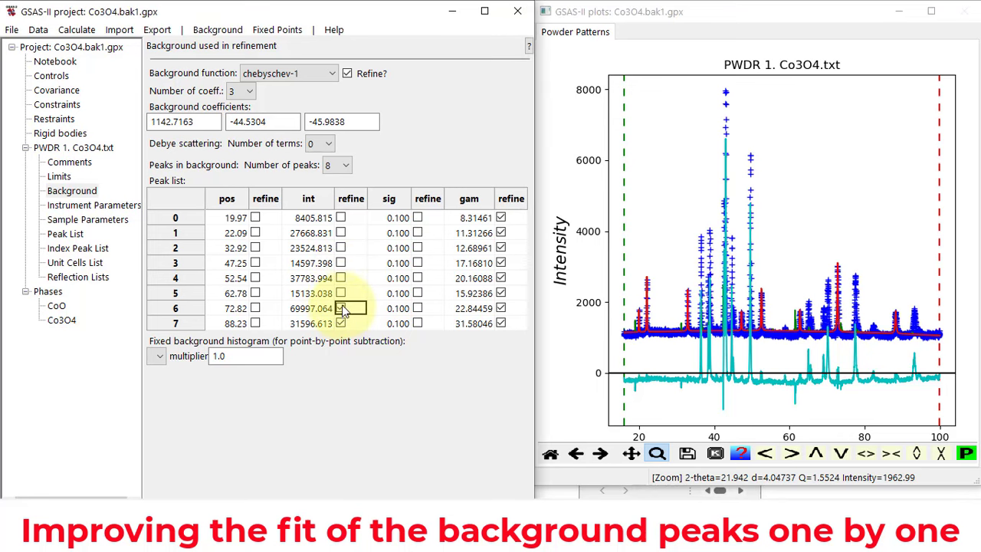
{"action": "left_click", "coordinate": [342, 309]}
{"action": "left_click", "coordinate": [342, 324]}
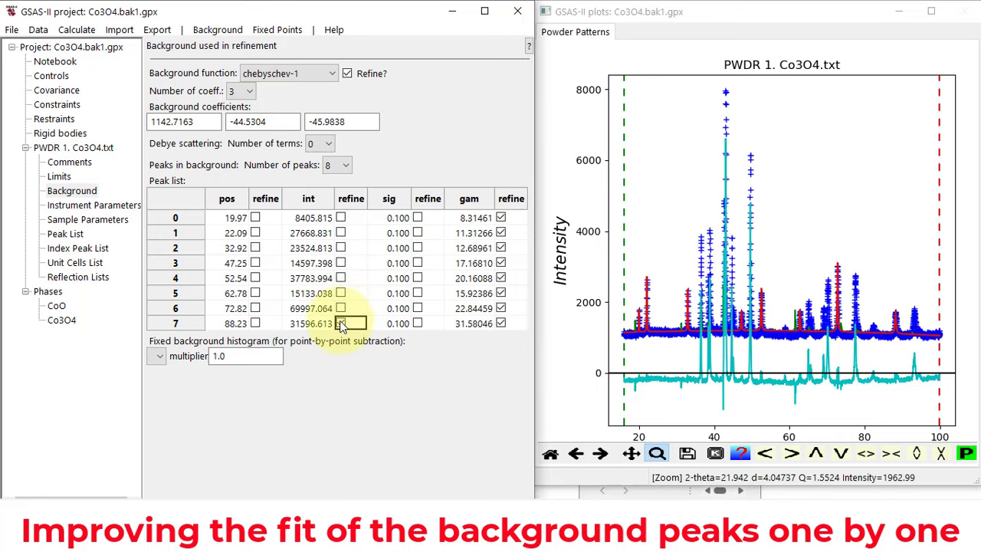
- Exclude the gam values of all eight background peaks, 0 to 7, from the refinement
{"action": "left_click", "coordinate": [501, 218]}
{"action": "left_click", "coordinate": [501, 217]}
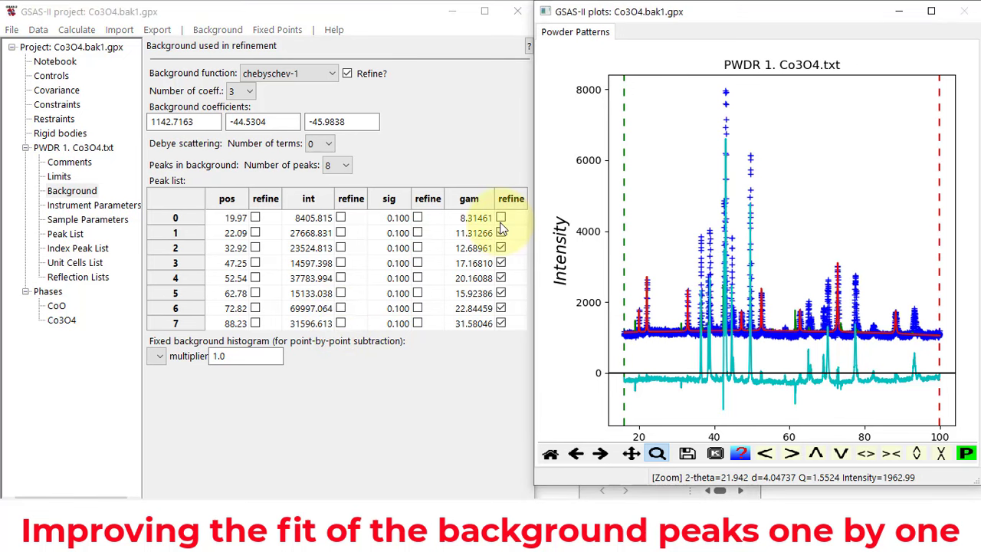
{"action": "left_click", "coordinate": [501, 232]}
{"action": "left_click", "coordinate": [500, 234]}
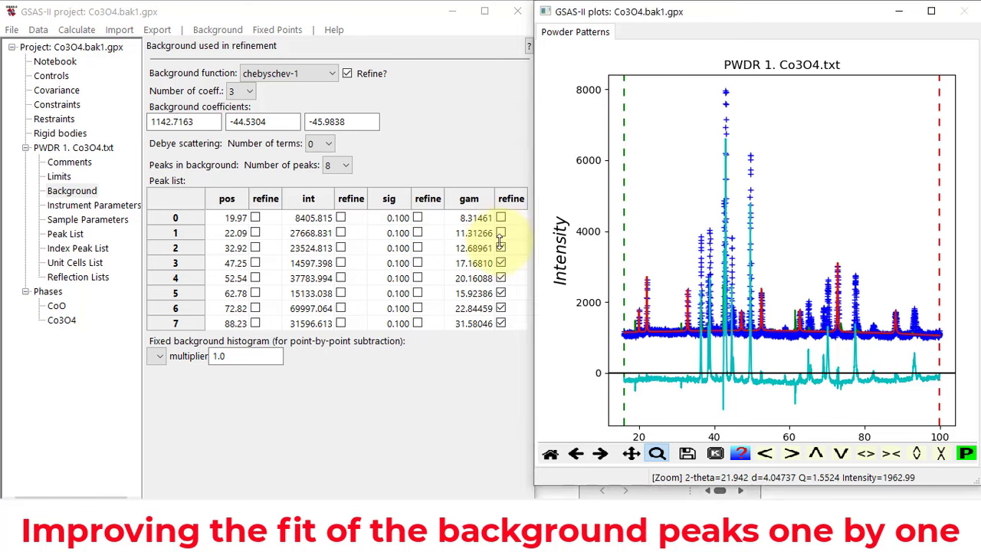
{"action": "left_click", "coordinate": [502, 249]}
{"action": "left_click", "coordinate": [500, 249]}
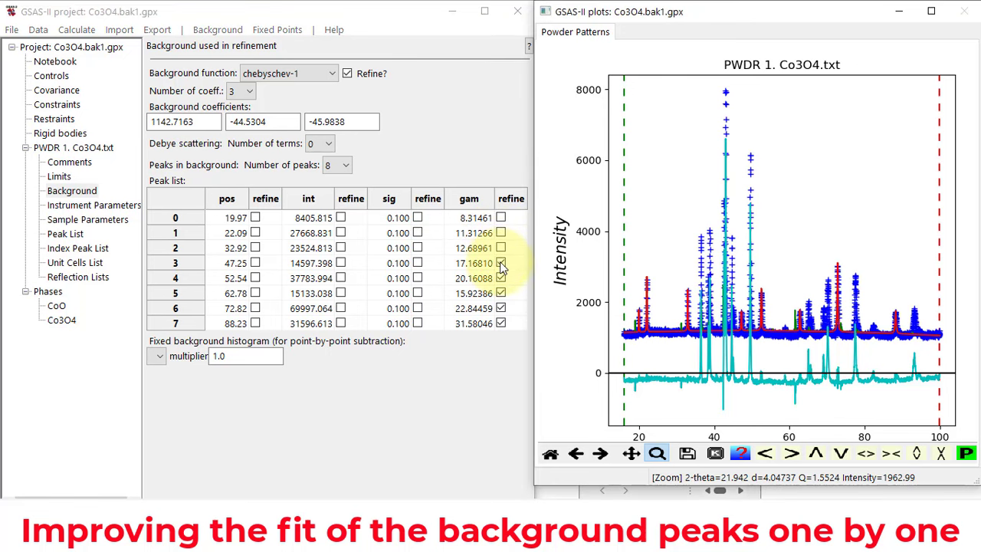
{"action": "left_click", "coordinate": [501, 264]}
{"action": "left_click", "coordinate": [501, 264]}
{"action": "left_click", "coordinate": [501, 278]}
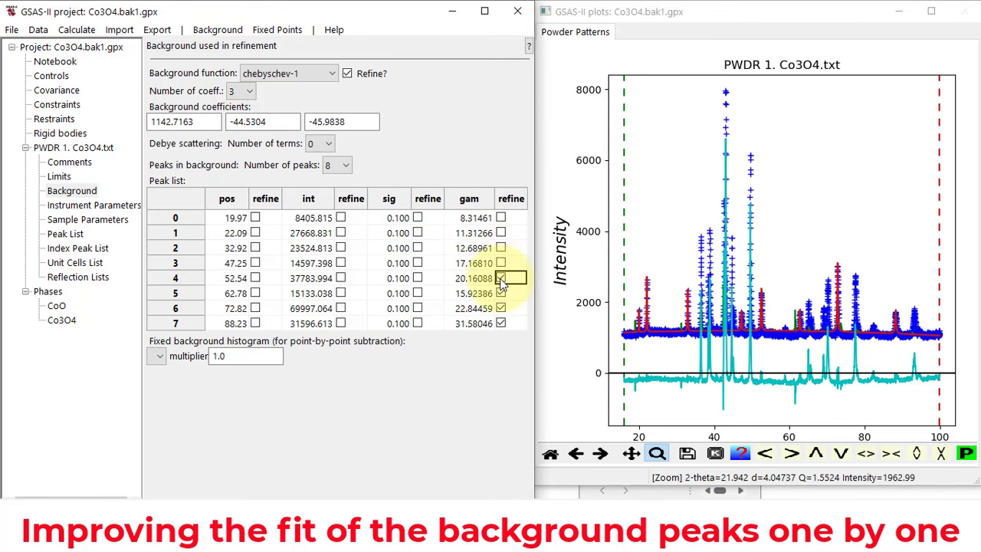
{"action": "left_click", "coordinate": [500, 279]}
{"action": "left_click", "coordinate": [501, 293]}
{"action": "left_click", "coordinate": [500, 293]}
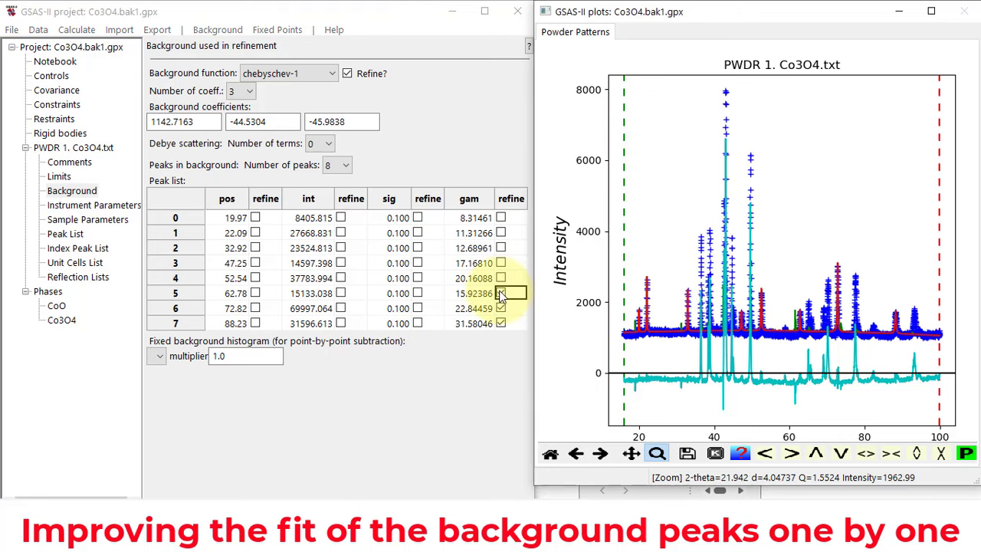
{"action": "left_click", "coordinate": [501, 308]}
{"action": "left_click", "coordinate": [501, 308]}
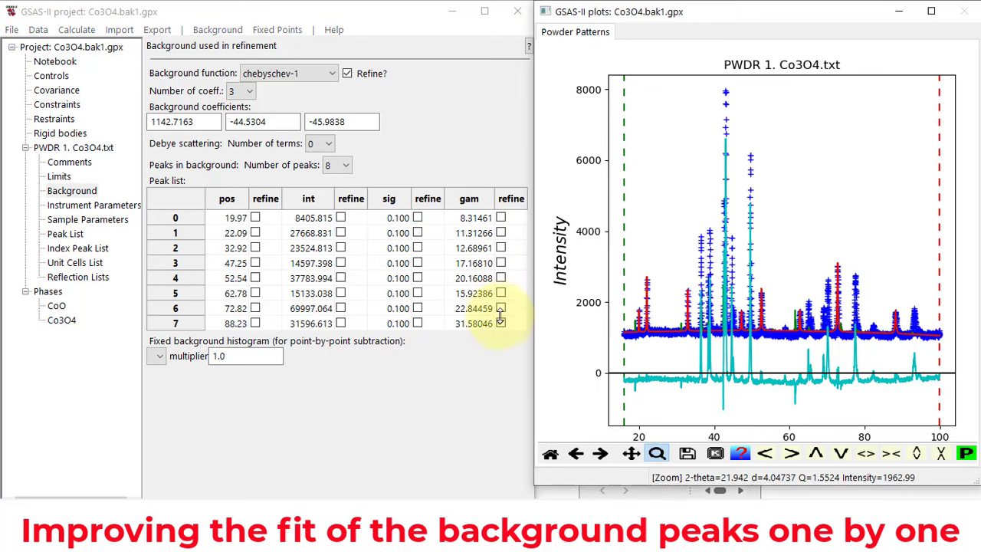
{"action": "left_click", "coordinate": [501, 323]}
{"action": "left_click", "coordinate": [501, 323]}
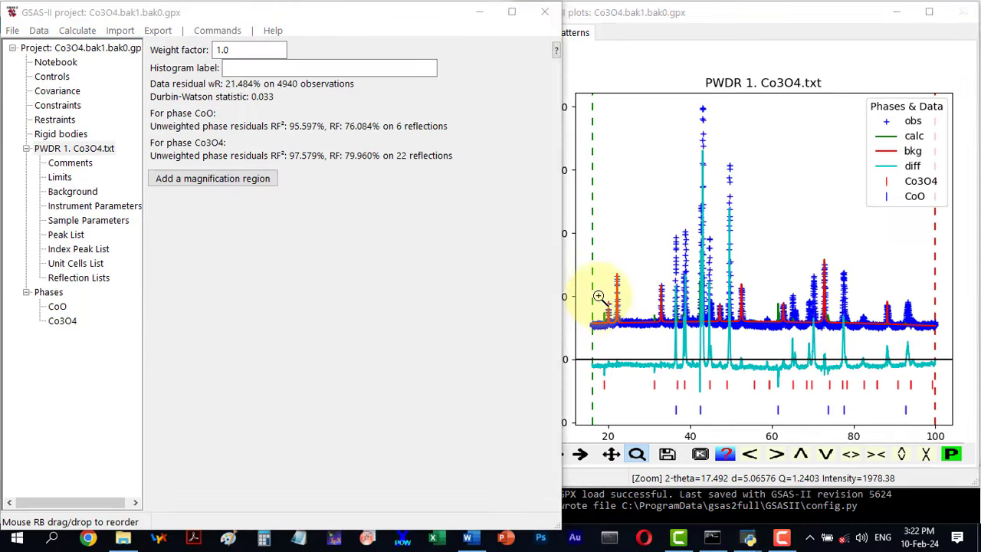
- Examine the calculated and observed peaks near 19 to 20, 35 to 40 and 42 to 43.5 degrees in the powder pattern
{"action": "left_click_drag", "start_coordinate": [596, 295], "coordinate": [617, 340]}
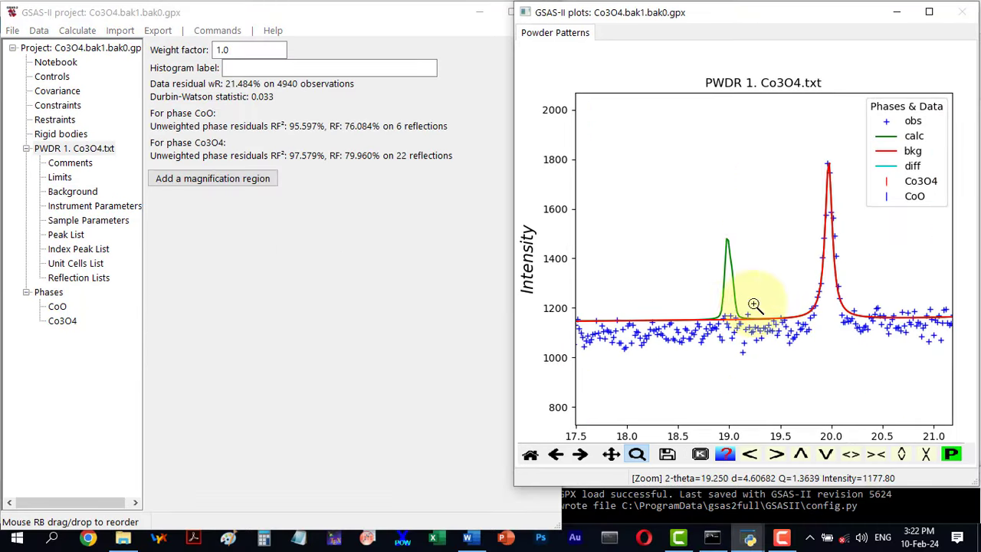
{"action": "left_click", "coordinate": [530, 454]}
{"action": "left_click_drag", "start_coordinate": [668, 220], "coordinate": [694, 335]}
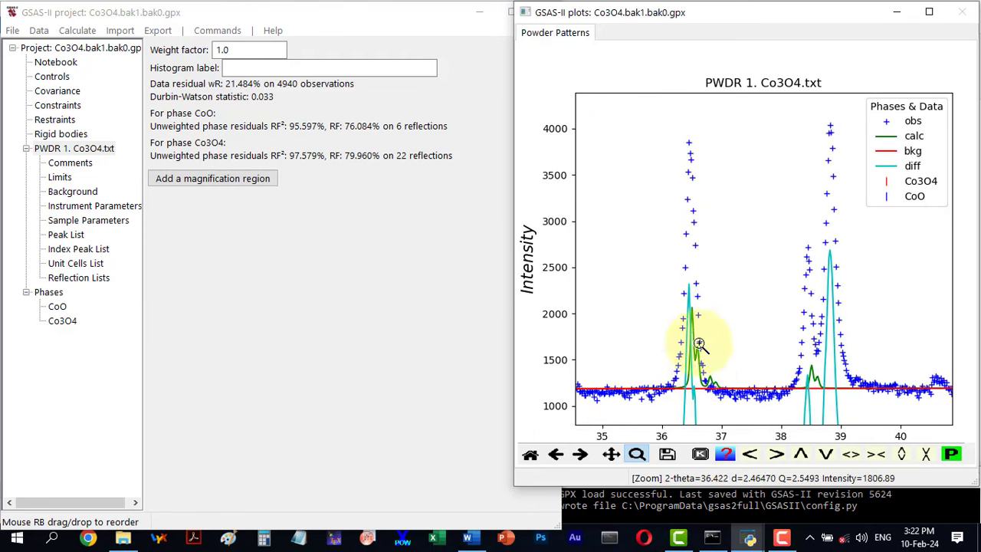
{"action": "left_click", "coordinate": [530, 454]}
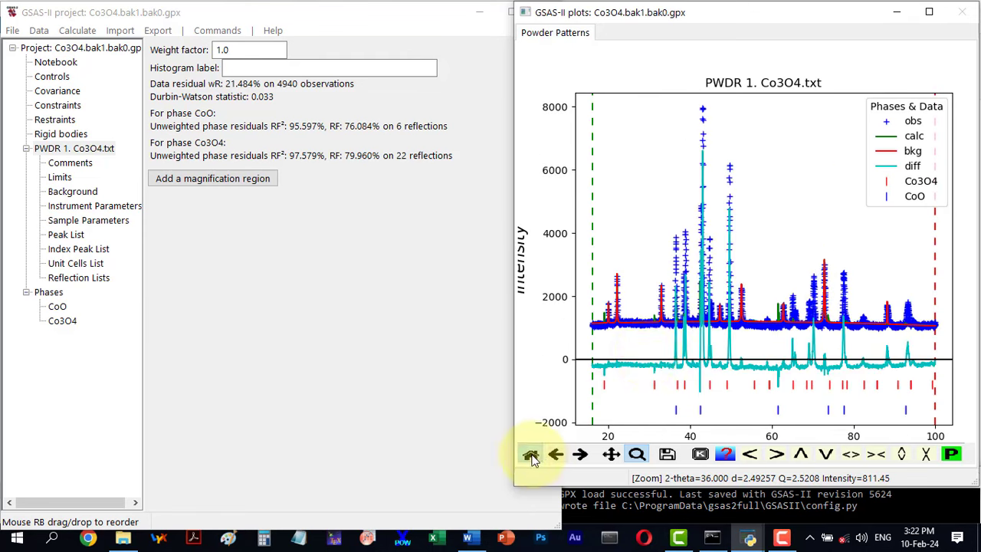
{"action": "left_click_drag", "start_coordinate": [692, 98], "coordinate": [736, 331]}
{"action": "left_click_drag", "start_coordinate": [631, 278], "coordinate": [725, 429]}
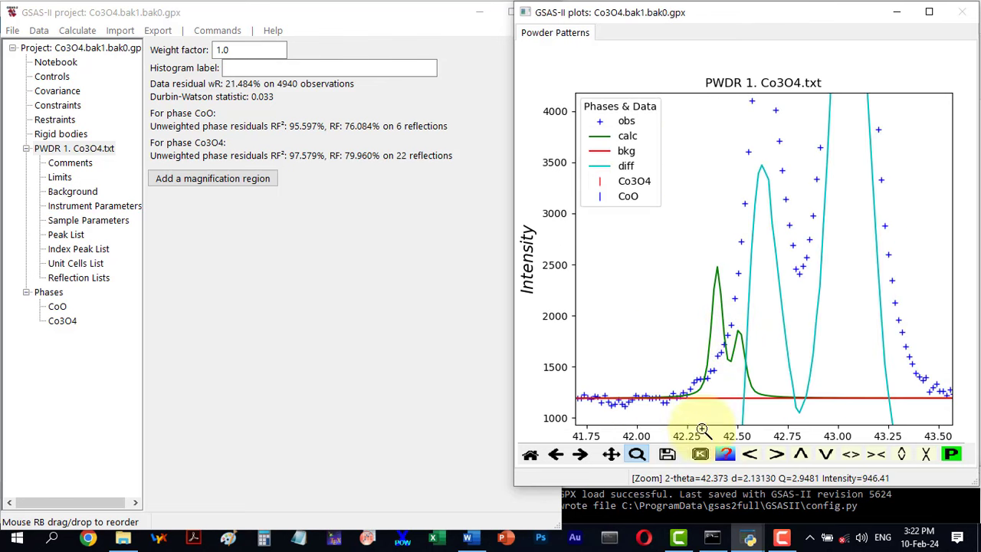
{"action": "left_click", "coordinate": [556, 455]}
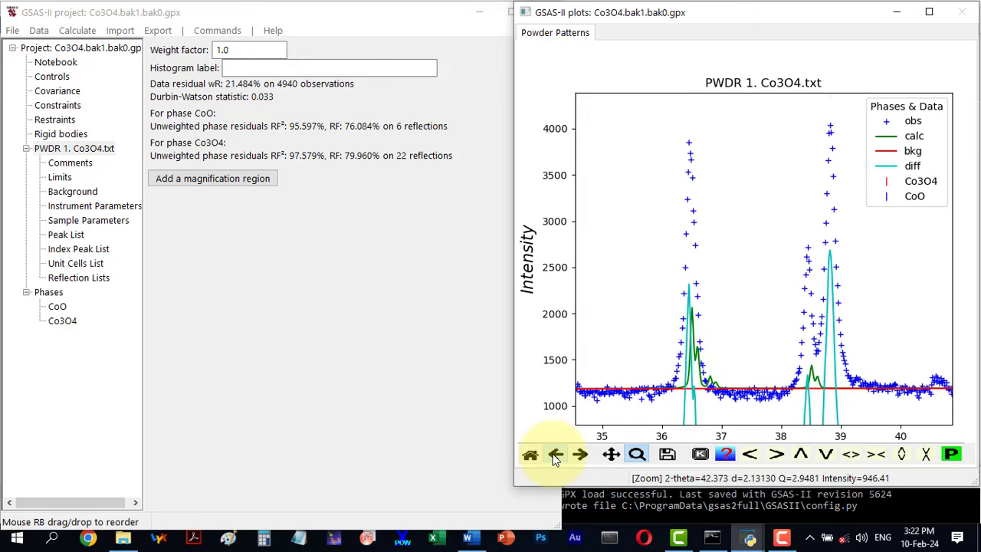
{"action": "left_click", "coordinate": [579, 456]}
{"action": "left_click", "coordinate": [580, 456]}
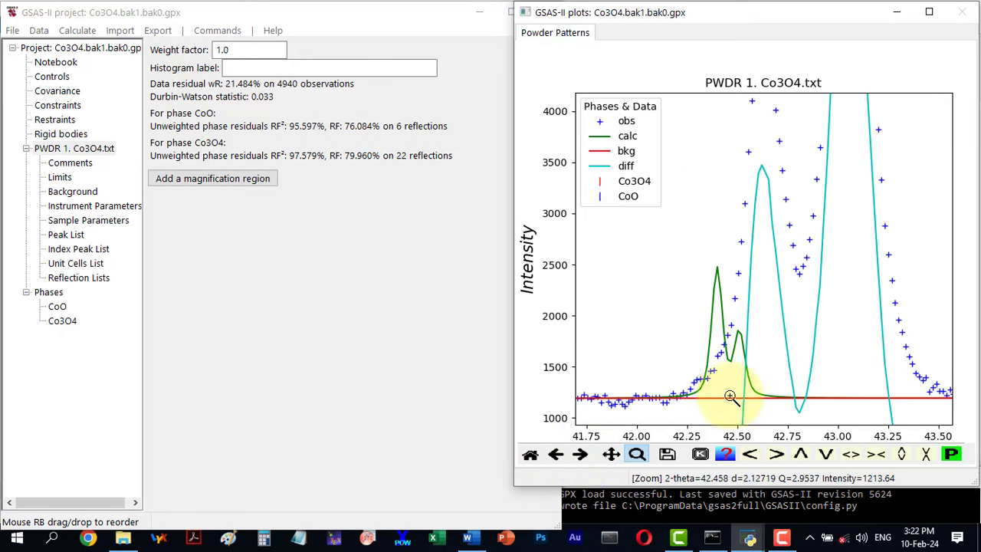
- Examine the pattern from 42 up to about 52 degrees, and the calculated and observed peaks between 60 and 71 degrees
{"action": "left_click", "coordinate": [750, 454]}
{"action": "left_click", "coordinate": [749, 455]}
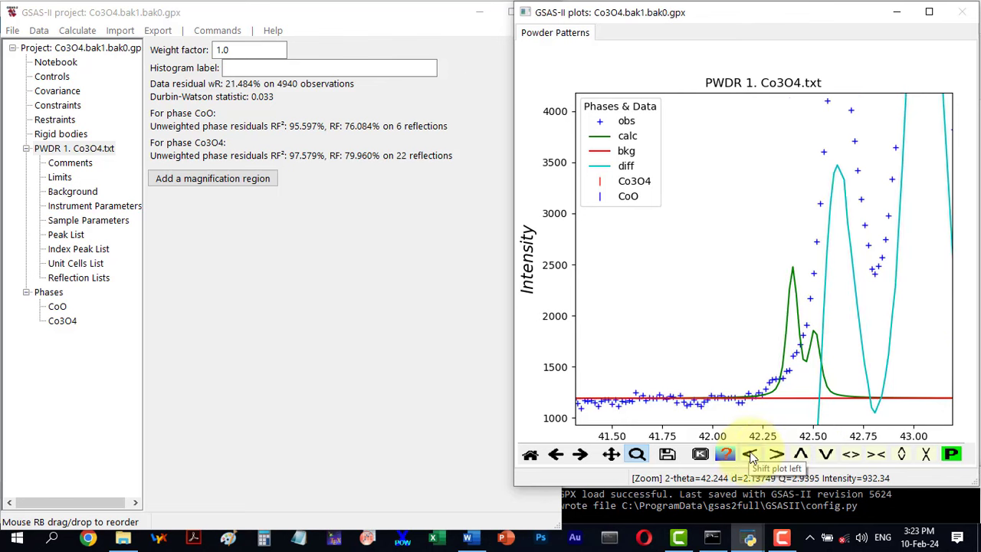
{"action": "left_click", "coordinate": [749, 455]}
{"action": "left_click", "coordinate": [750, 455]}
{"action": "left_click", "coordinate": [749, 455]}
{"action": "left_click", "coordinate": [750, 455]}
{"action": "left_click", "coordinate": [749, 455]}
{"action": "left_click", "coordinate": [750, 454]}
{"action": "left_click", "coordinate": [750, 454]}
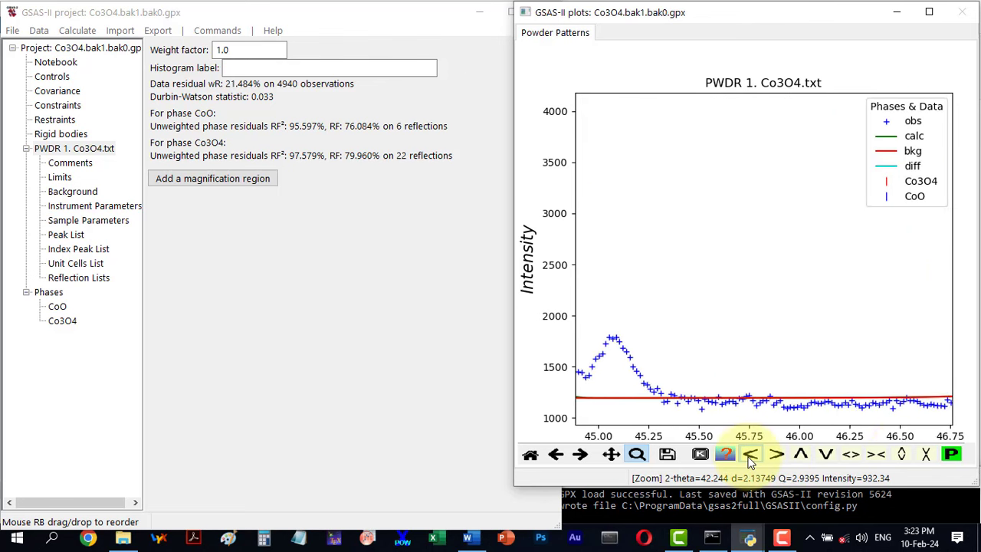
{"action": "left_click", "coordinate": [750, 454]}
{"action": "left_click", "coordinate": [750, 455]}
{"action": "left_click", "coordinate": [750, 455]}
{"action": "left_click", "coordinate": [750, 455]}
{"action": "left_click", "coordinate": [750, 455]}
{"action": "left_click", "coordinate": [750, 455]}
{"action": "left_click", "coordinate": [749, 454]}
{"action": "left_click", "coordinate": [750, 454]}
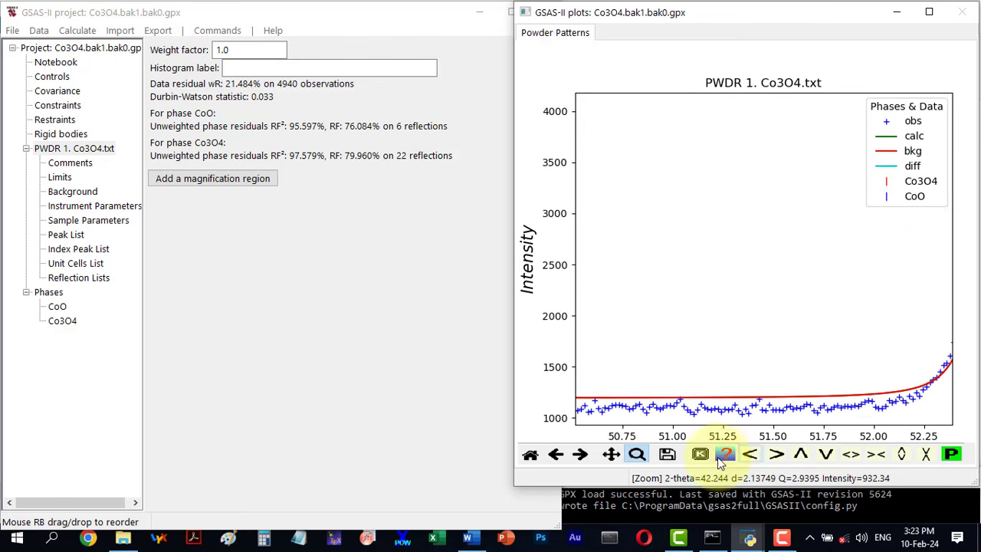
{"action": "left_click", "coordinate": [530, 455]}
{"action": "left_click_drag", "start_coordinate": [769, 290], "coordinate": [822, 332]}
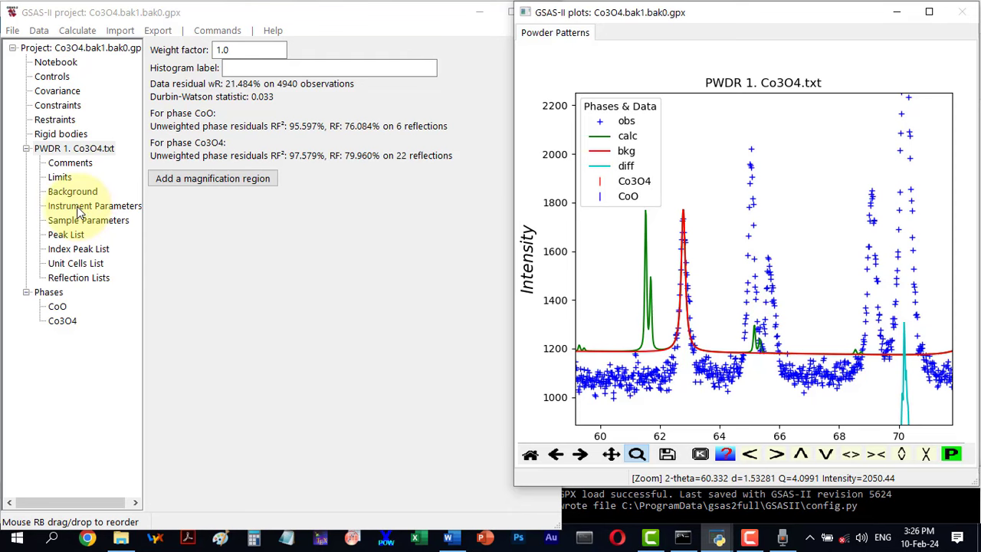
- Include the instrument parameter U of the Co3O4 histogram in the refinement, with the powder pattern plot displayed
{"action": "left_click", "coordinate": [79, 207]}
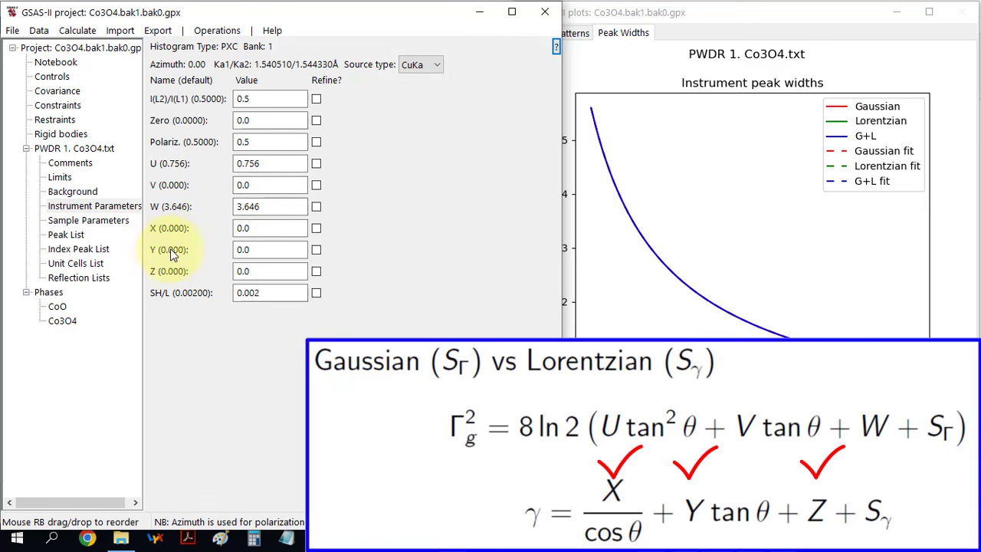
{"action": "left_click", "coordinate": [247, 253]}
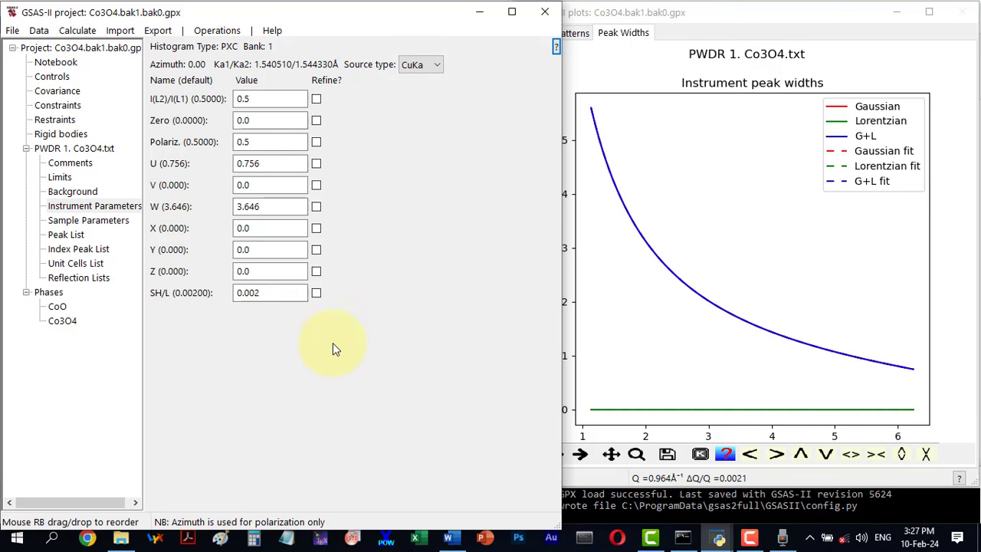
{"action": "left_click", "coordinate": [579, 38]}
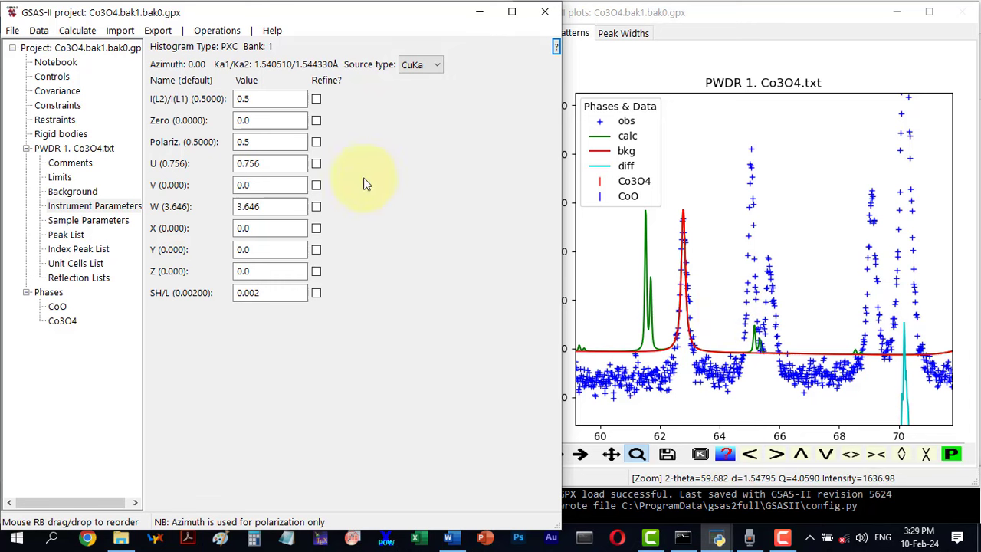
{"action": "left_click", "coordinate": [317, 164]}
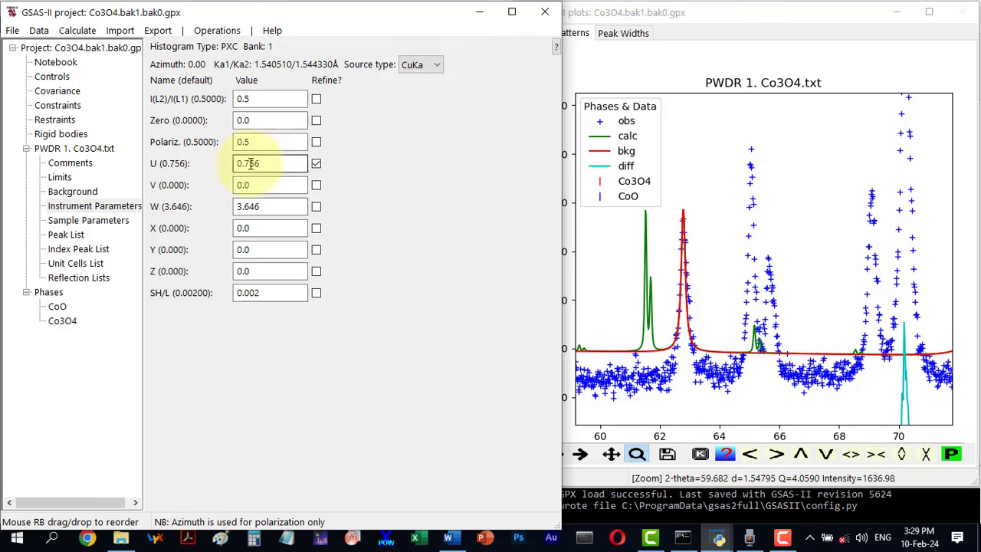
- Run the refinement with U included and load the new result
{"action": "left_click", "coordinate": [78, 31]}
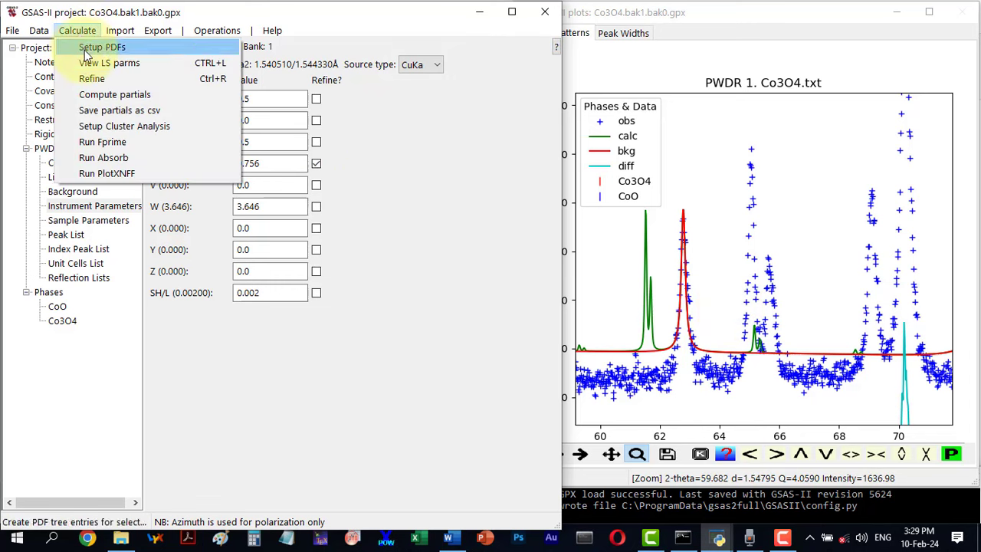
{"action": "left_click", "coordinate": [87, 79]}
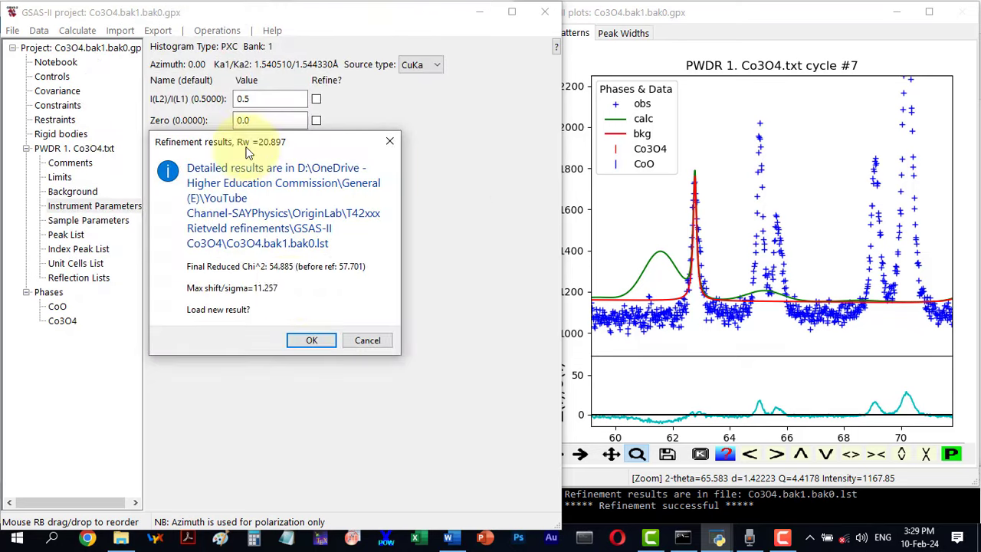
{"action": "left_click", "coordinate": [302, 340]}
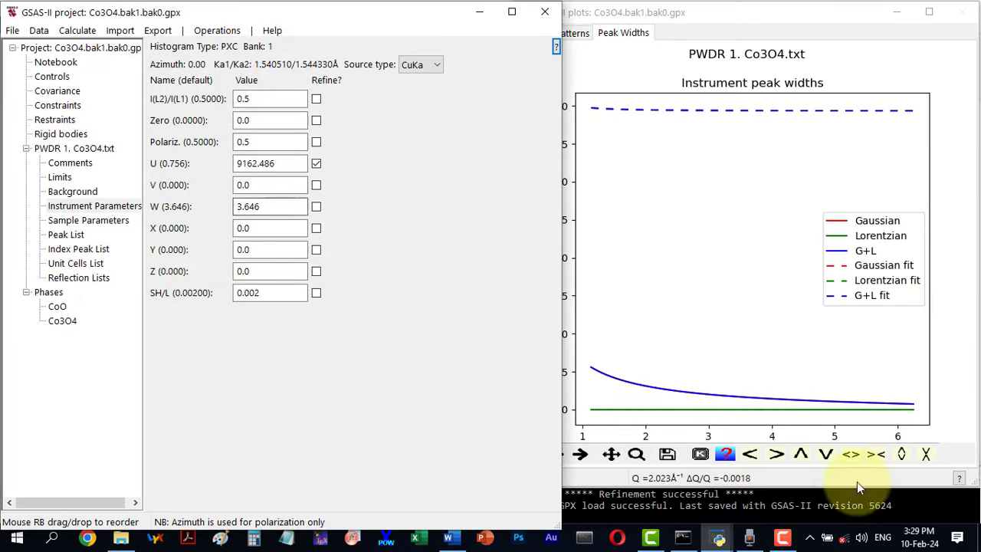
- Check the calculated peak widths against the observed powder pattern between 60 and 71 degrees and between 35 and 40 degrees
{"action": "left_click", "coordinate": [576, 35]}
{"action": "left_click", "coordinate": [636, 454]}
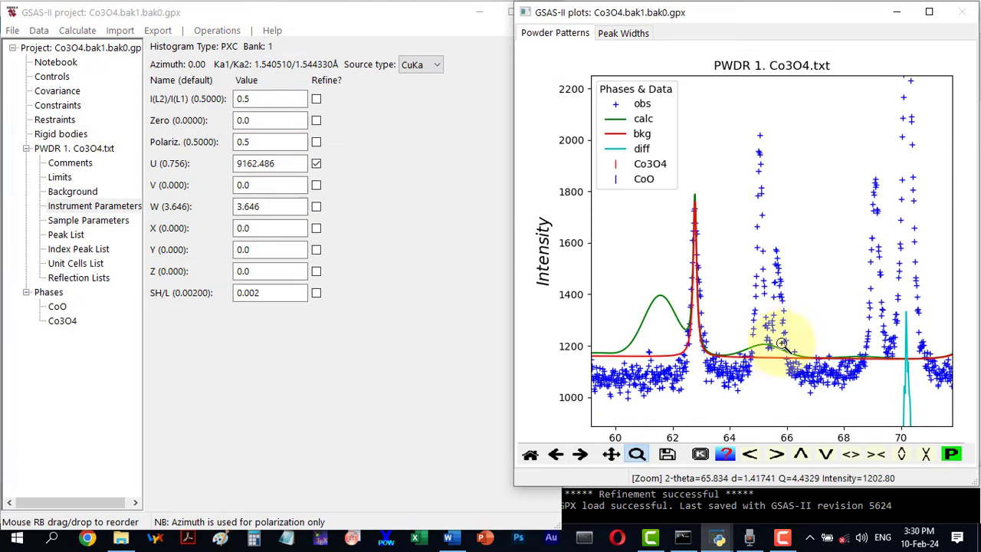
{"action": "left_click", "coordinate": [530, 453]}
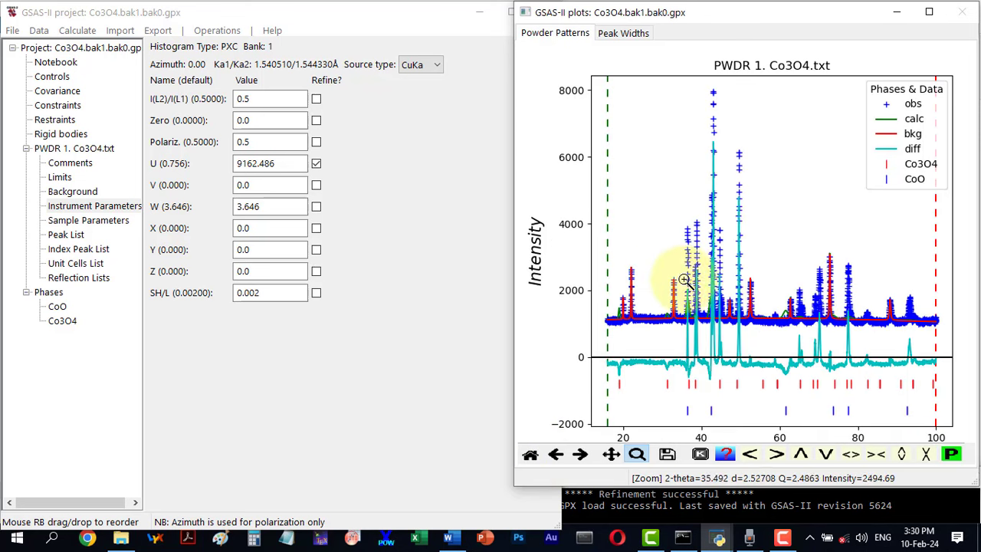
{"action": "left_click_drag", "start_coordinate": [681, 216], "coordinate": [703, 332]}
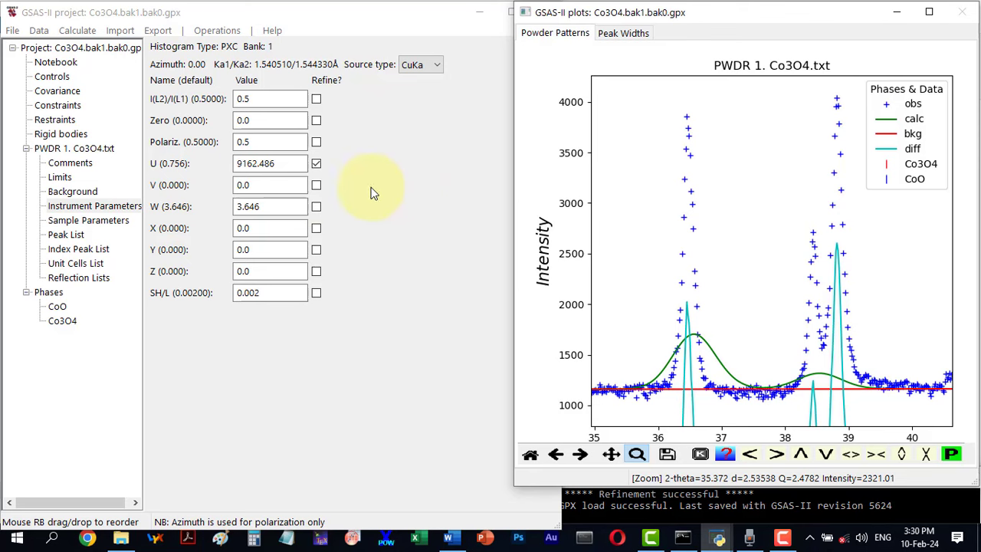
- Include the instrument parameter W in the refinement
{"action": "left_click", "coordinate": [316, 205]}
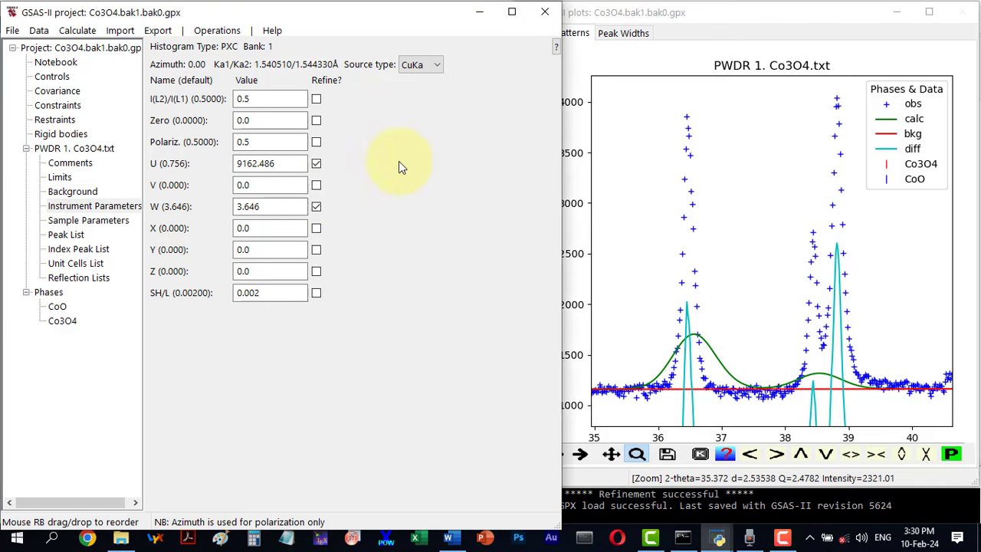
{"action": "left_click", "coordinate": [84, 33]}
{"action": "left_click", "coordinate": [93, 79]}
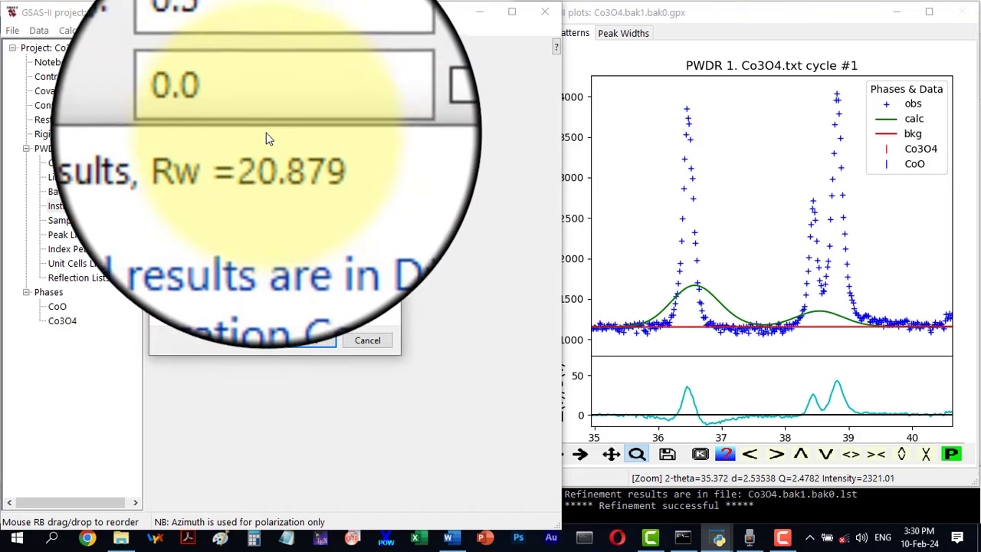
{"action": "left_click", "coordinate": [361, 339]}
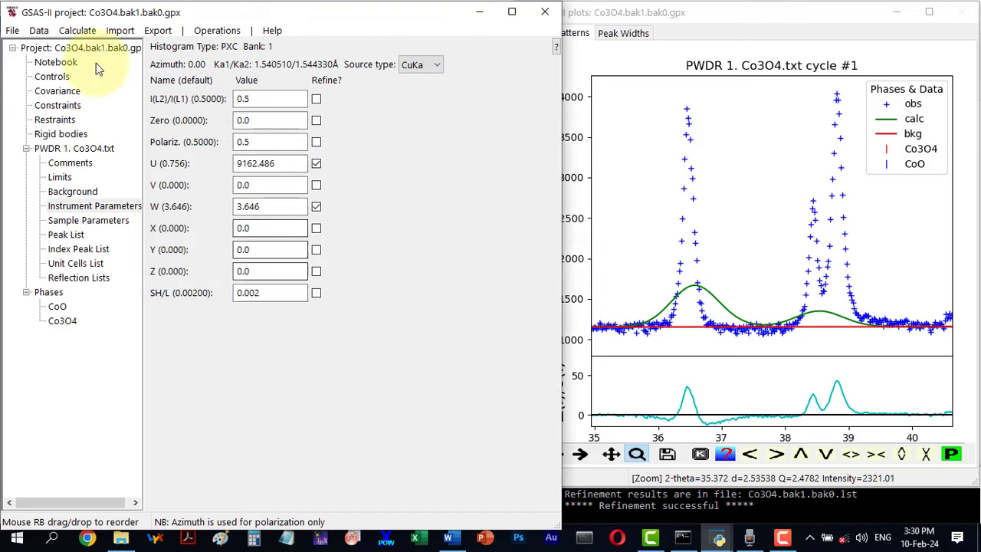
- Check the data residual of the Co3O4 histogram and return to its instrument parameters with the powder pattern plot displayed
{"action": "left_click", "coordinate": [76, 148]}
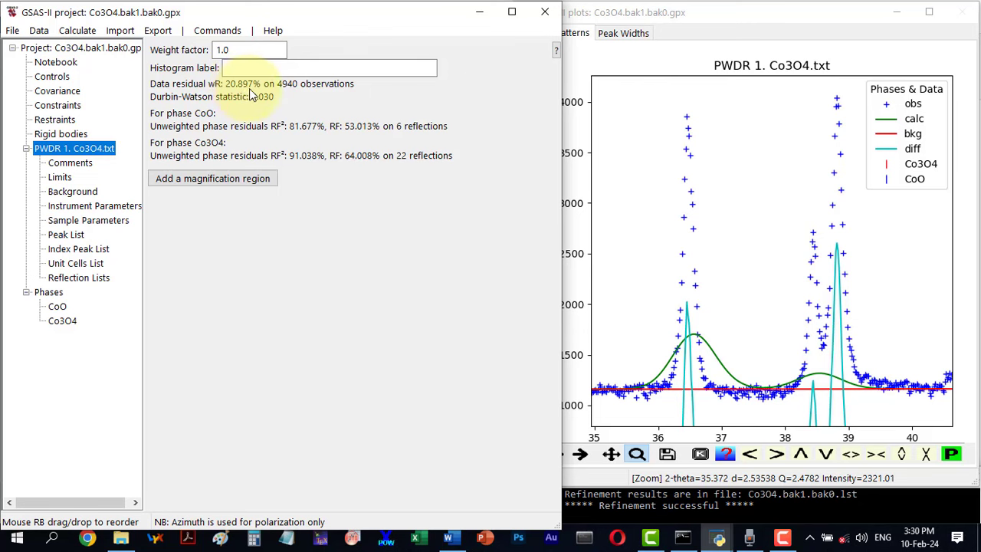
{"action": "left_click", "coordinate": [115, 206]}
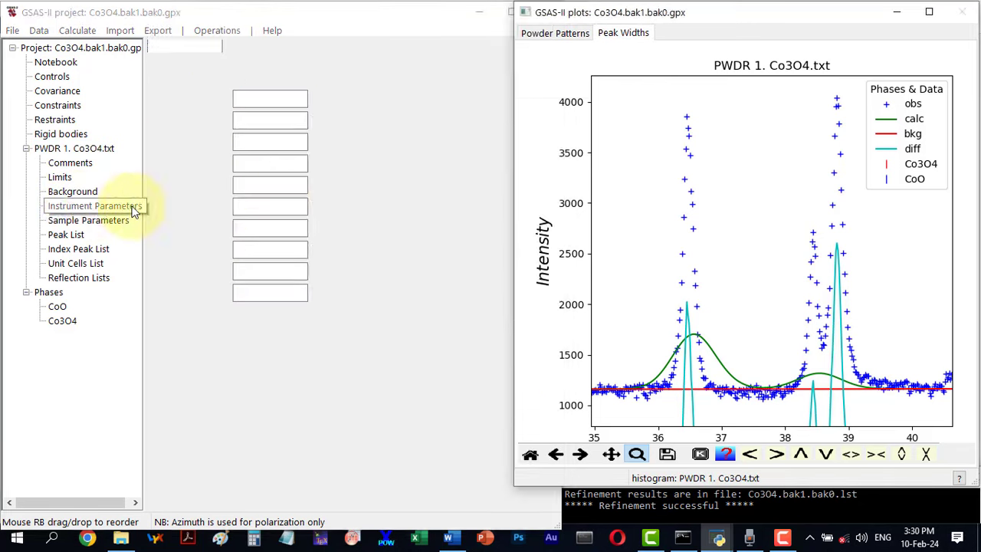
{"action": "left_click", "coordinate": [572, 32]}
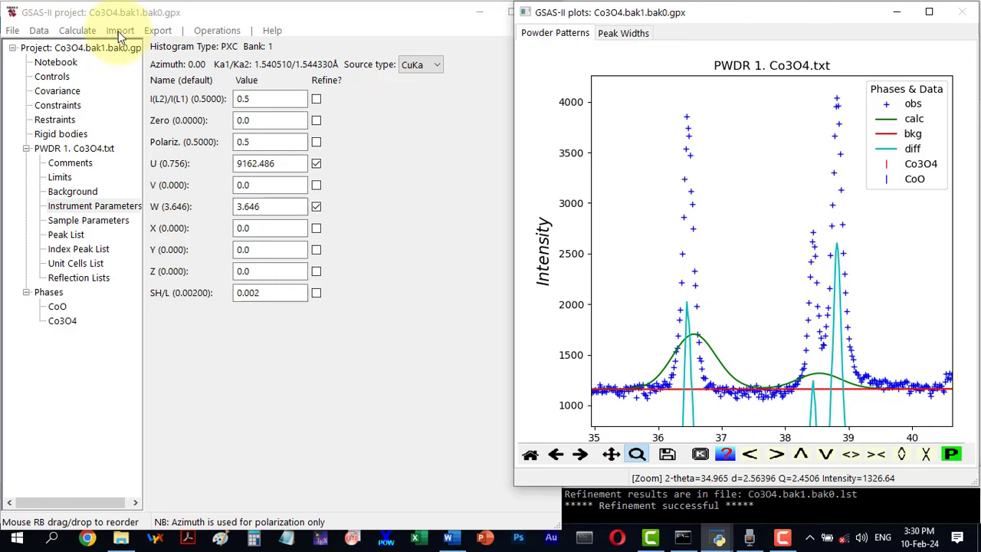
- Run the refinement with U and W included, load the new result and display the powder pattern plot
{"action": "left_click", "coordinate": [77, 31]}
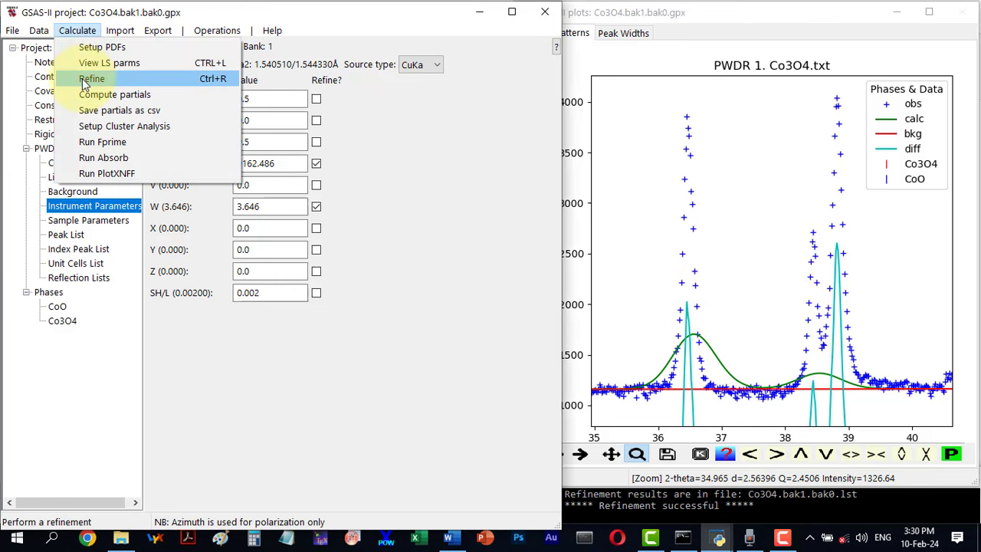
{"action": "left_click", "coordinate": [86, 79]}
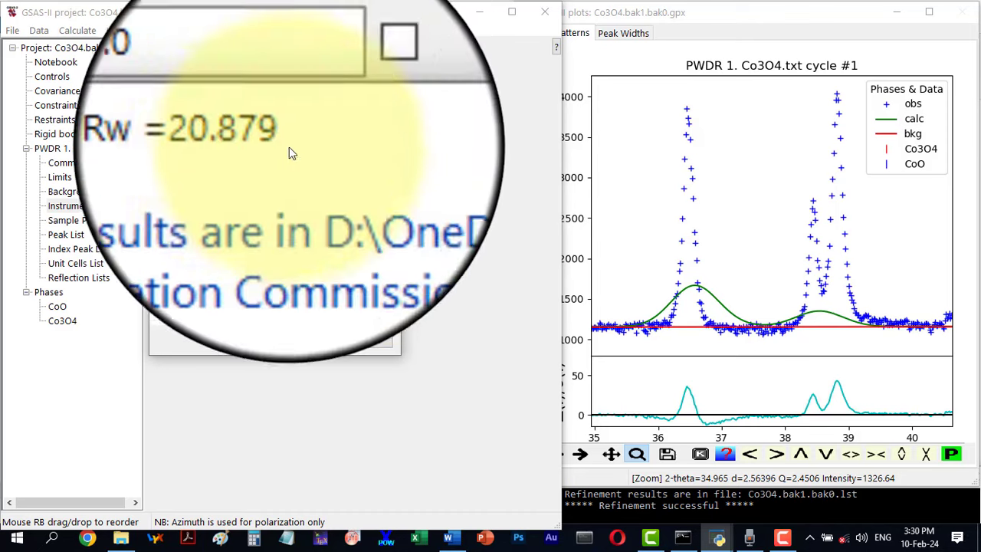
{"action": "left_click", "coordinate": [310, 336]}
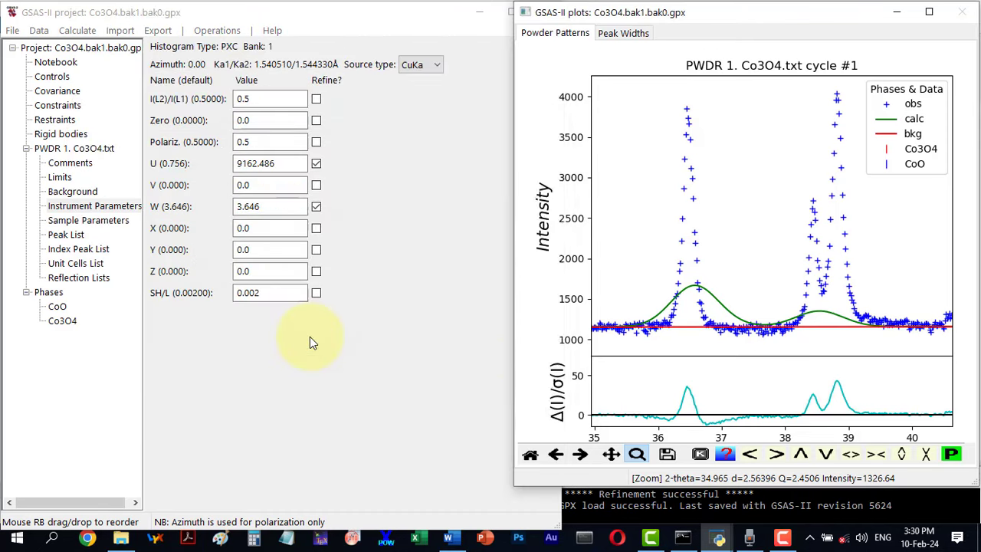
{"action": "left_click", "coordinate": [578, 36]}
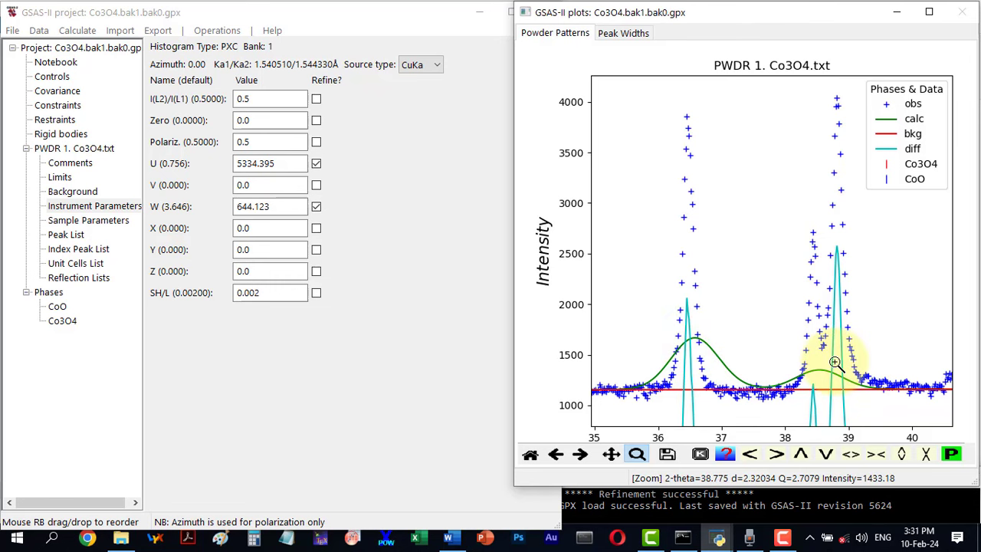
- Examine the calculated peak widths against the observed powder pattern from about 61 to 73 degrees and down through the lower angles
{"action": "left_click", "coordinate": [529, 455]}
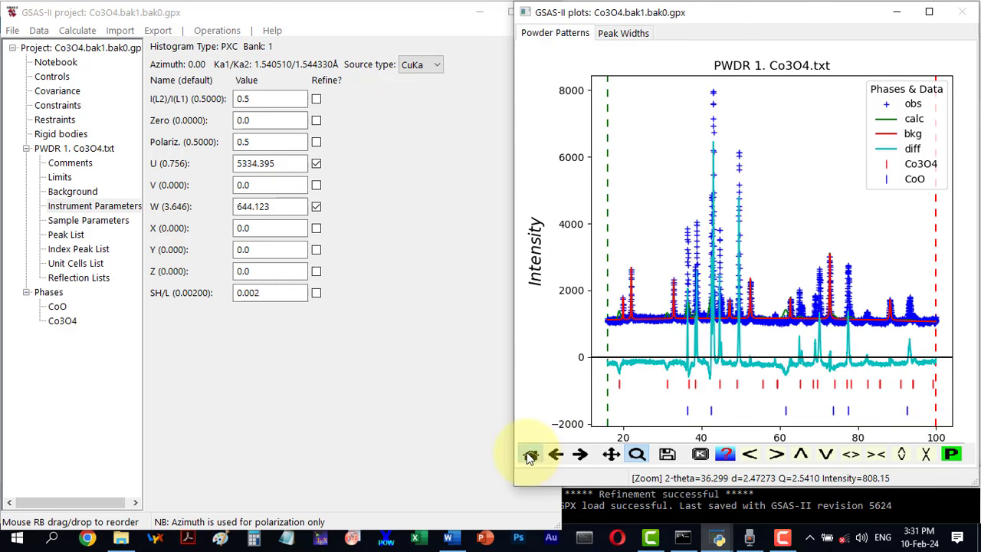
{"action": "left_click_drag", "start_coordinate": [786, 258], "coordinate": [829, 327]}
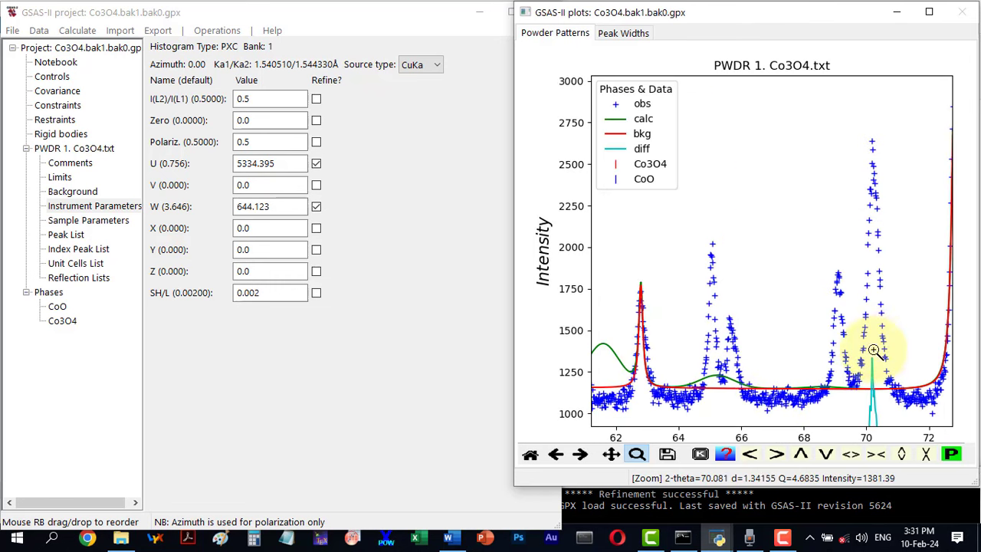
{"action": "left_click", "coordinate": [405, 193]}
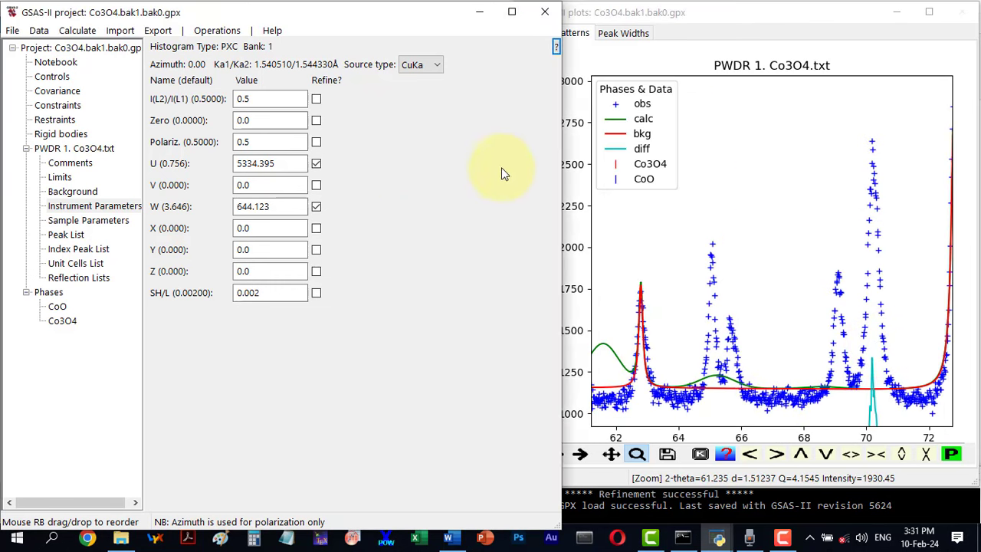
{"action": "left_click", "coordinate": [750, 455]}
{"action": "left_click", "coordinate": [775, 454]}
{"action": "left_click", "coordinate": [776, 454]}
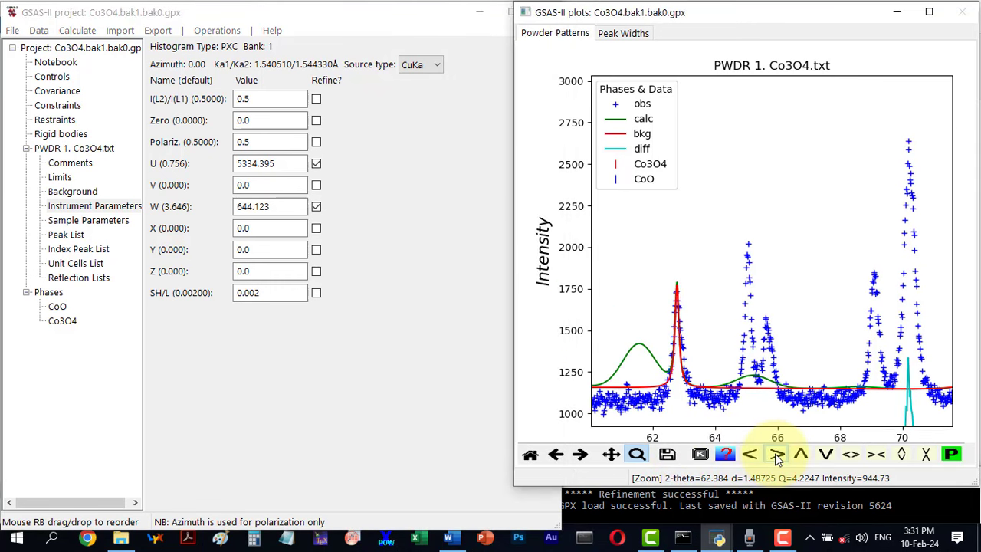
{"action": "left_click", "coordinate": [776, 455]}
{"action": "left_click", "coordinate": [776, 454]}
{"action": "left_click", "coordinate": [776, 454]}
{"action": "left_click", "coordinate": [776, 454]}
{"action": "left_click", "coordinate": [775, 455]}
{"action": "left_click", "coordinate": [776, 454]}
{"action": "left_click", "coordinate": [776, 455]}
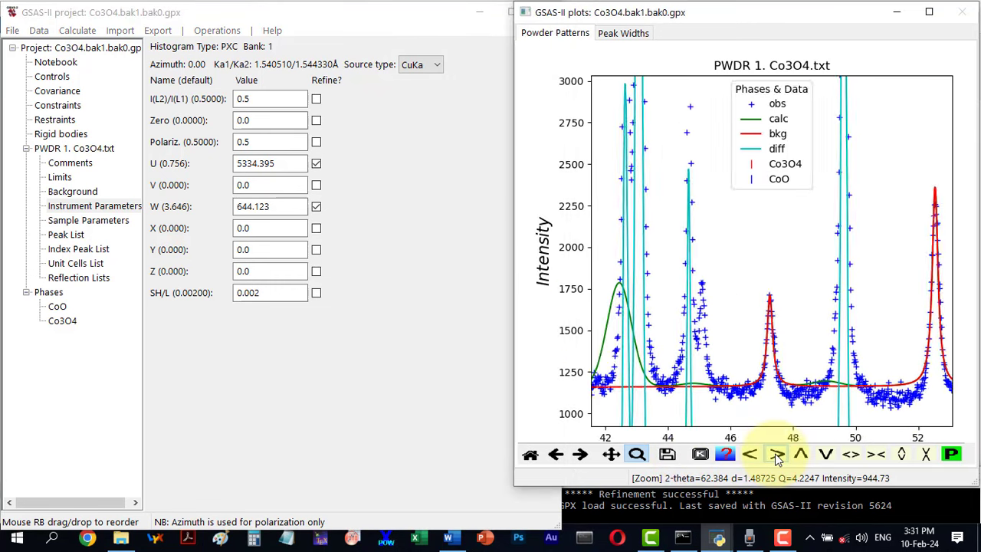
{"action": "left_click", "coordinate": [776, 455]}
{"action": "left_click", "coordinate": [776, 455]}
{"action": "left_click", "coordinate": [776, 455]}
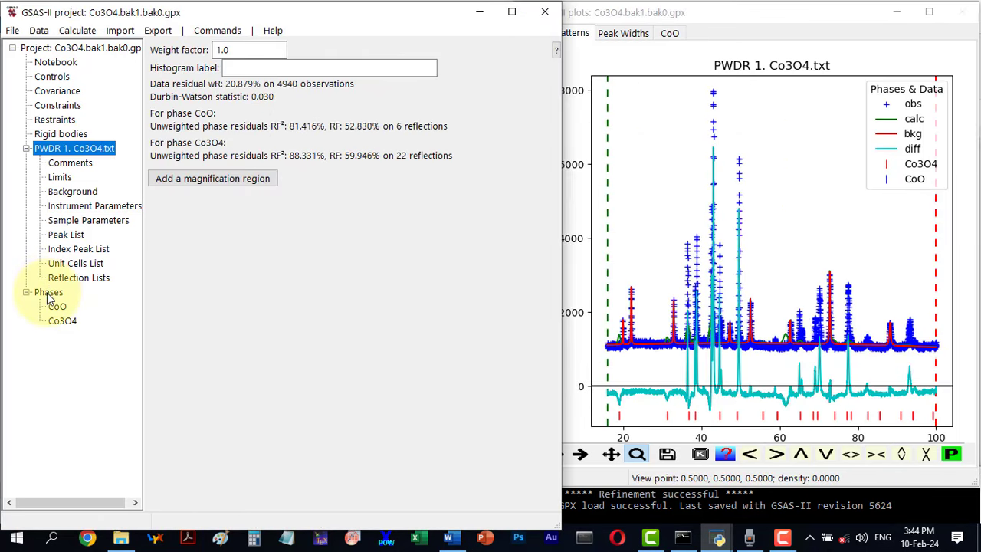
- Examine the atom list of the CoO phase and the refinement flag options available for its CO1 atom
{"action": "left_click", "coordinate": [49, 296]}
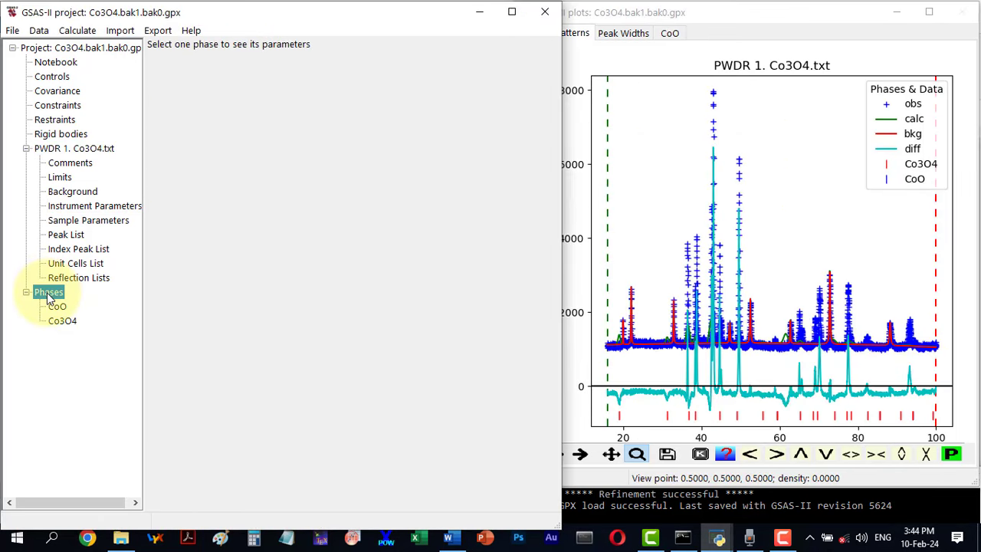
{"action": "left_click", "coordinate": [56, 306]}
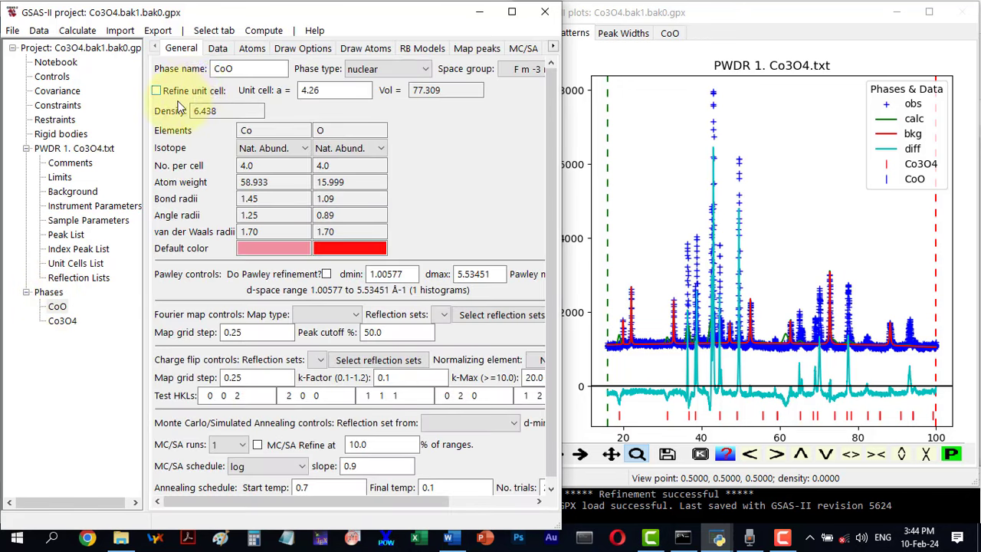
{"action": "left_click", "coordinate": [218, 49]}
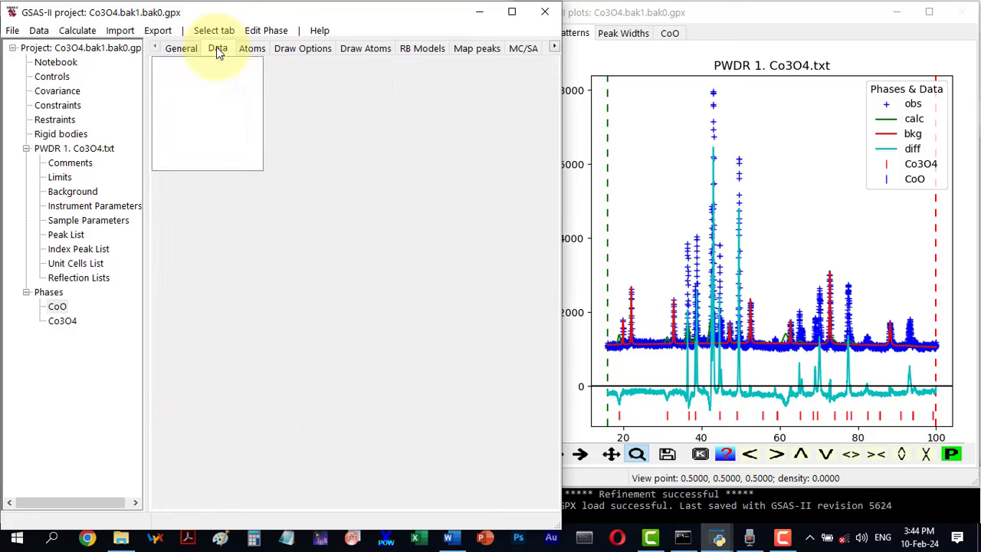
{"action": "left_click", "coordinate": [249, 50]}
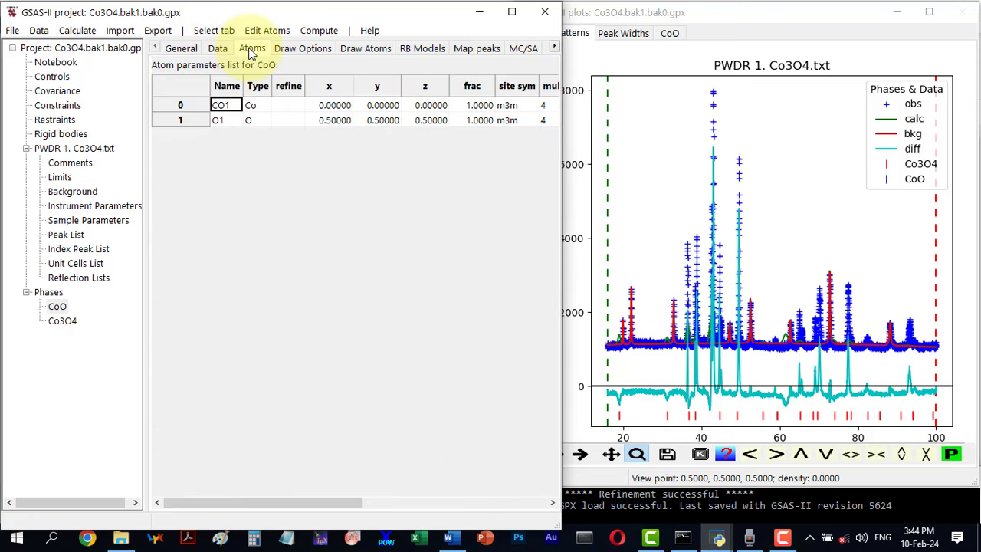
{"action": "left_click", "coordinate": [296, 105]}
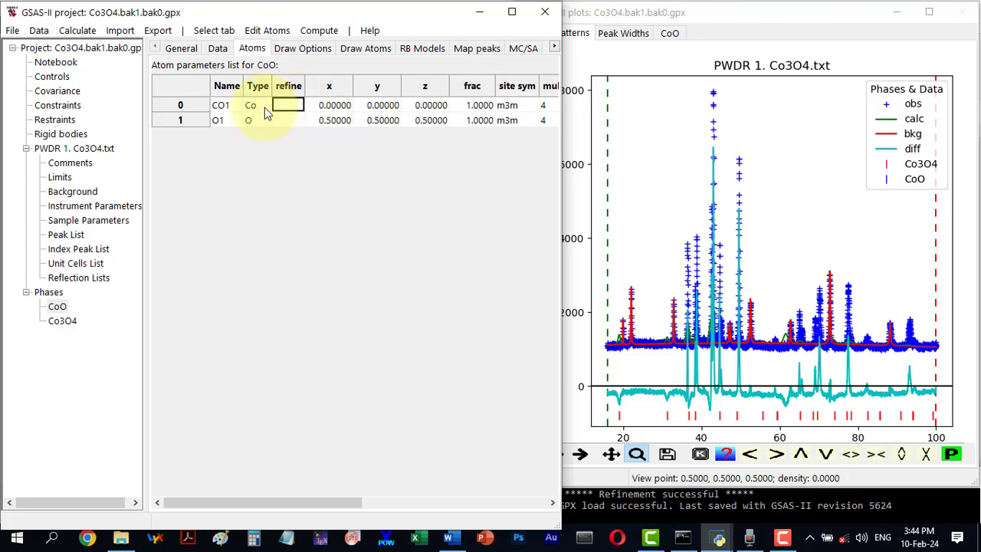
{"action": "left_click", "coordinate": [288, 105]}
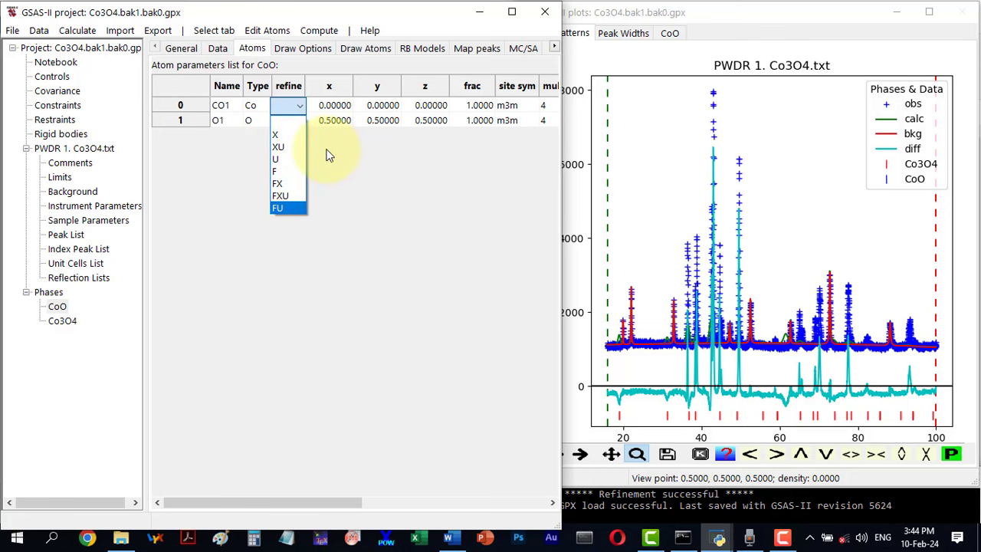
{"action": "left_click", "coordinate": [328, 153]}
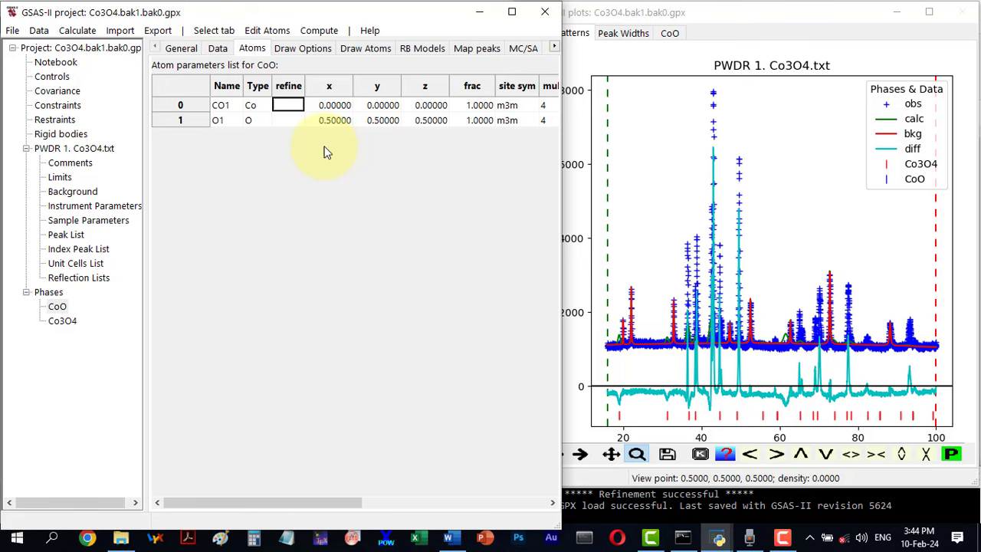
- Examine the refinement flag options for the O1 atom of the Co3O4 phase
{"action": "left_click", "coordinate": [57, 323]}
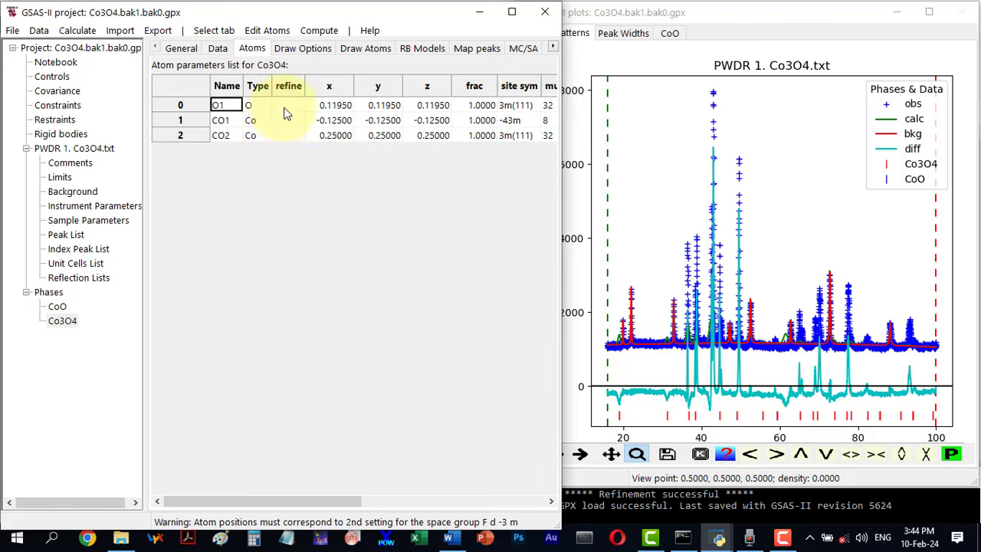
{"action": "left_click", "coordinate": [286, 107]}
{"action": "left_click", "coordinate": [291, 112]}
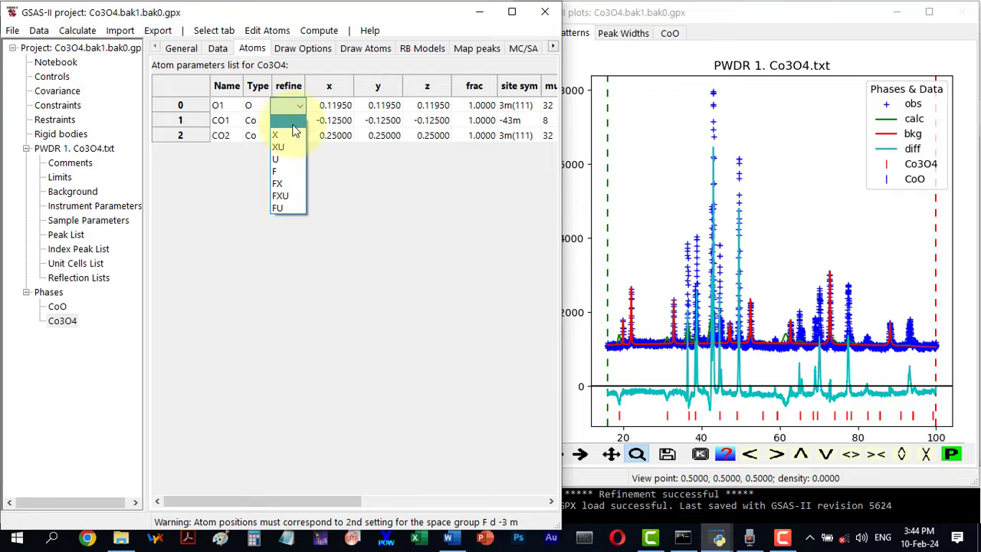
{"action": "left_click", "coordinate": [221, 214]}
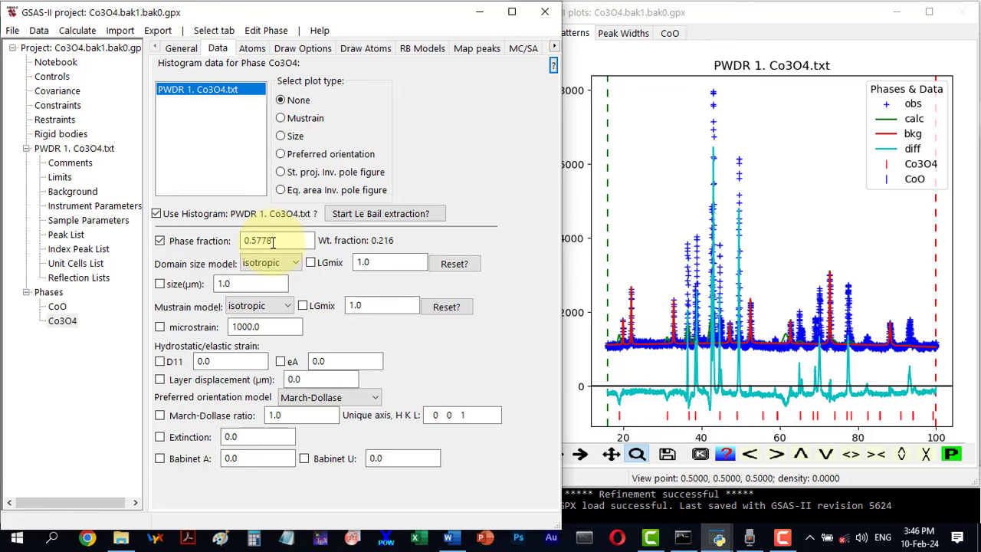
- Review the CoO phase fraction and the CO1 atom's refinement flag options, and check the histogram's data residual
{"action": "left_click", "coordinate": [57, 306]}
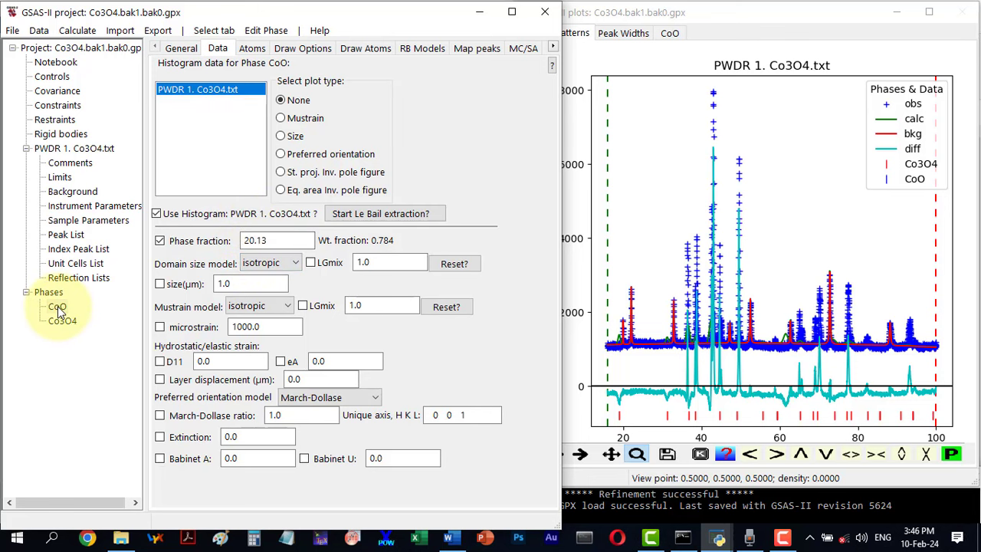
{"action": "left_click", "coordinate": [252, 49]}
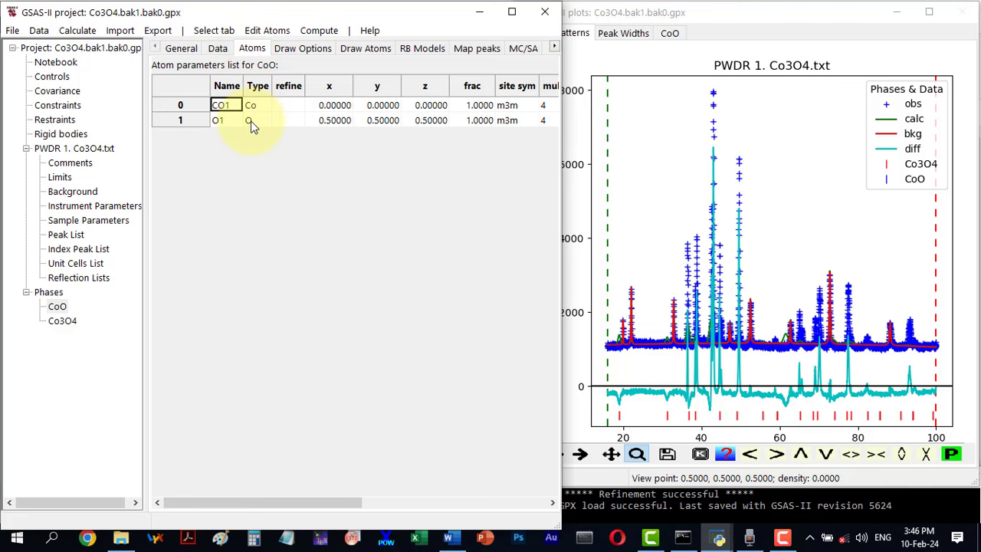
{"action": "left_click", "coordinate": [286, 107]}
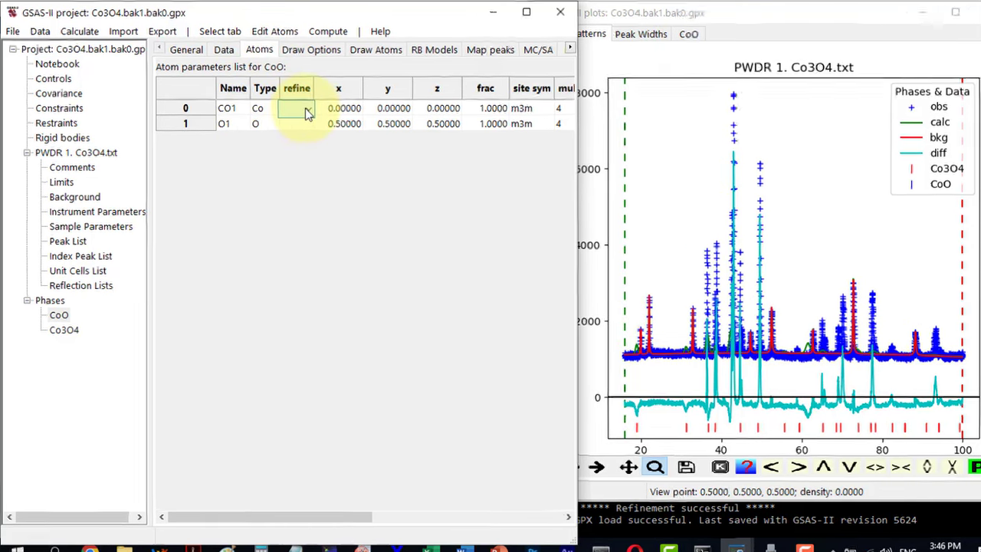
{"action": "left_click", "coordinate": [297, 105]}
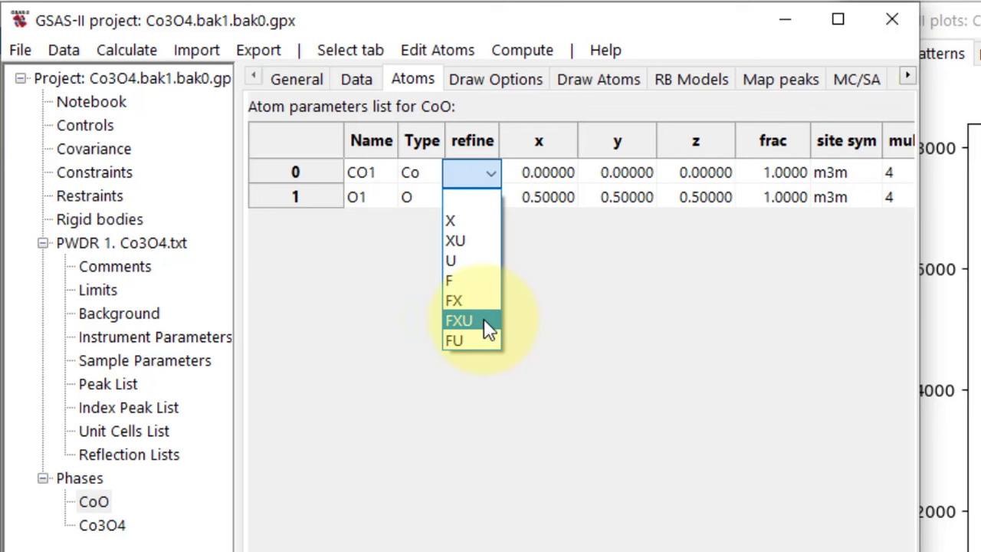
{"action": "left_click", "coordinate": [559, 322]}
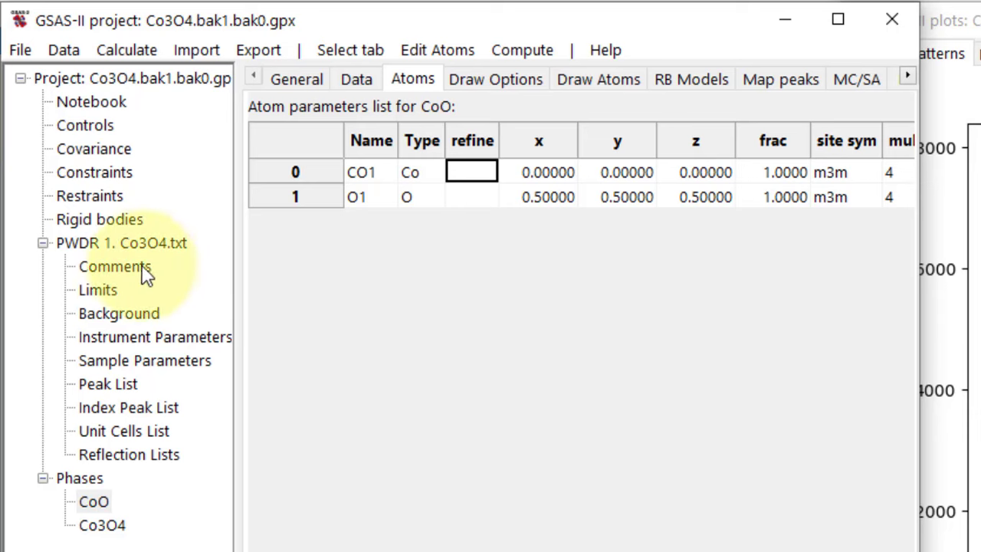
{"action": "left_click", "coordinate": [130, 243]}
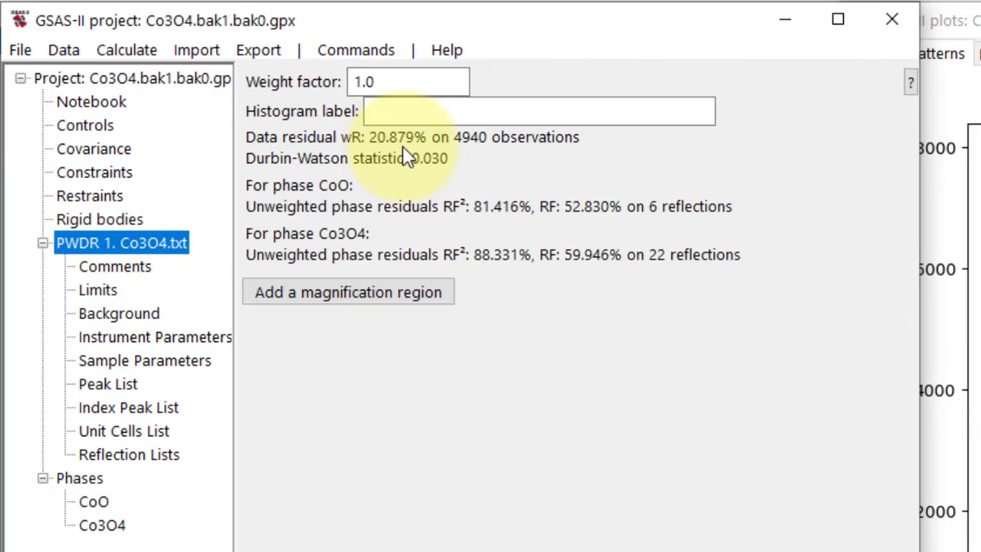
- Set the refinement flags of the CO1 atom in the CoO phase to FXU
{"action": "left_click", "coordinate": [105, 505]}
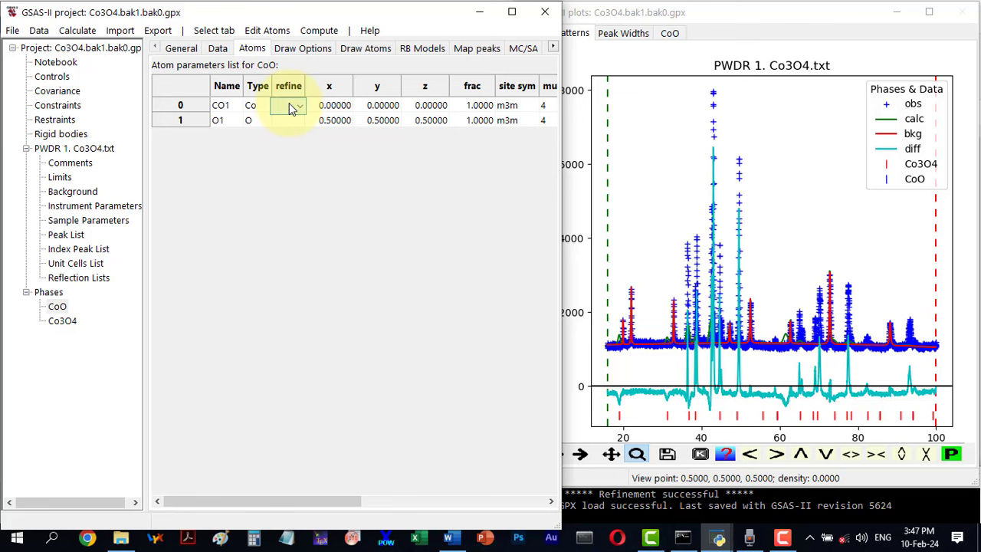
{"action": "left_click", "coordinate": [289, 105]}
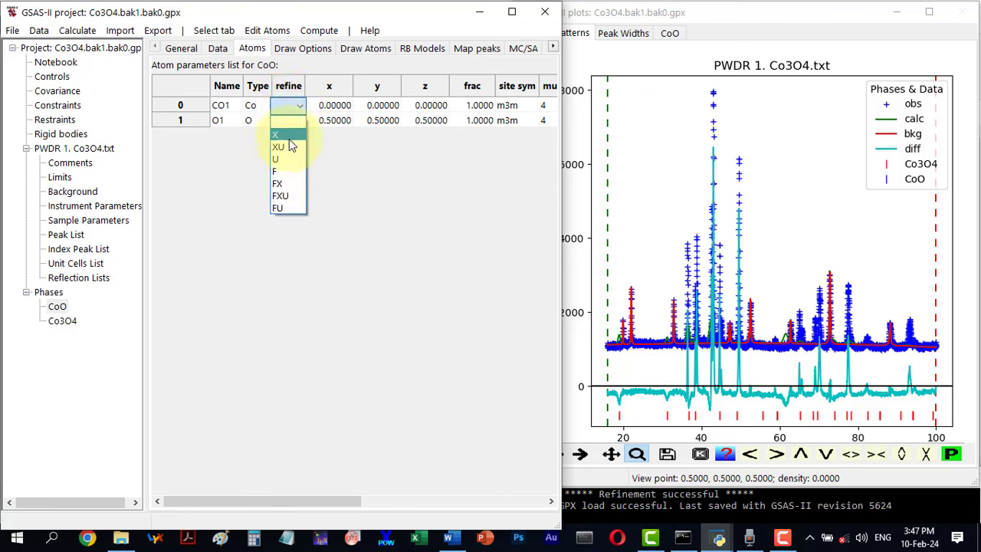
{"action": "left_click", "coordinate": [282, 195]}
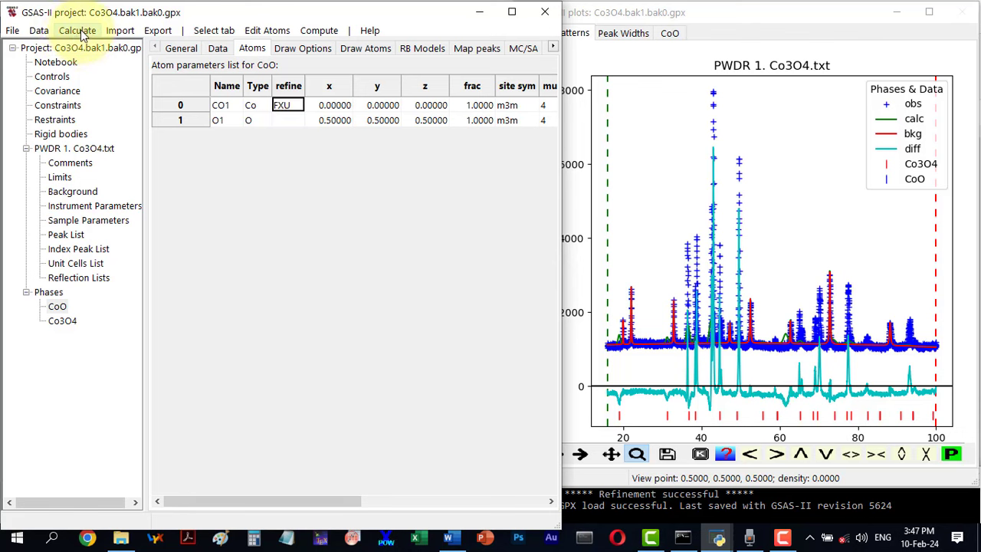
- Run the refinement with the CoO phase's CO1 atom flagged FXU and load the new result
{"action": "left_click", "coordinate": [79, 31]}
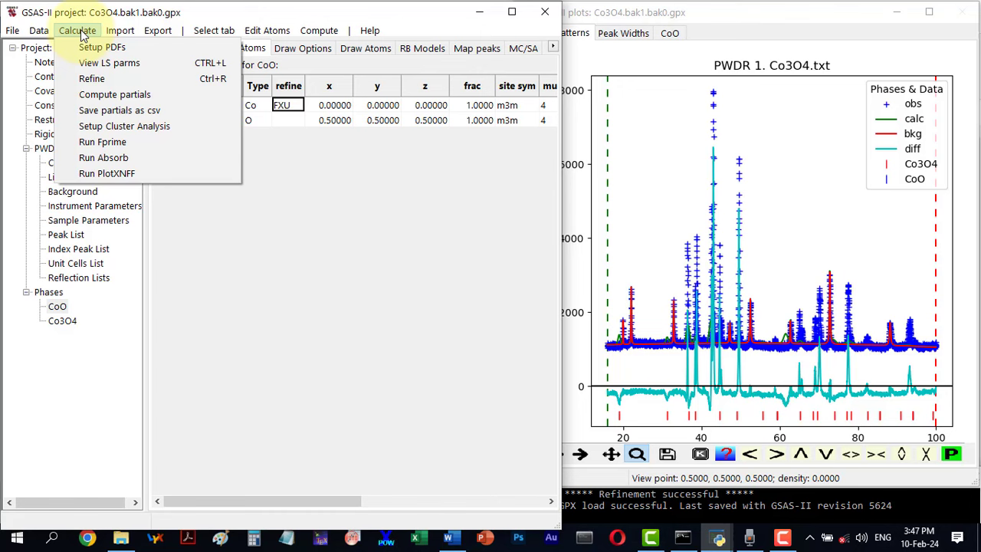
{"action": "left_click", "coordinate": [443, 257]}
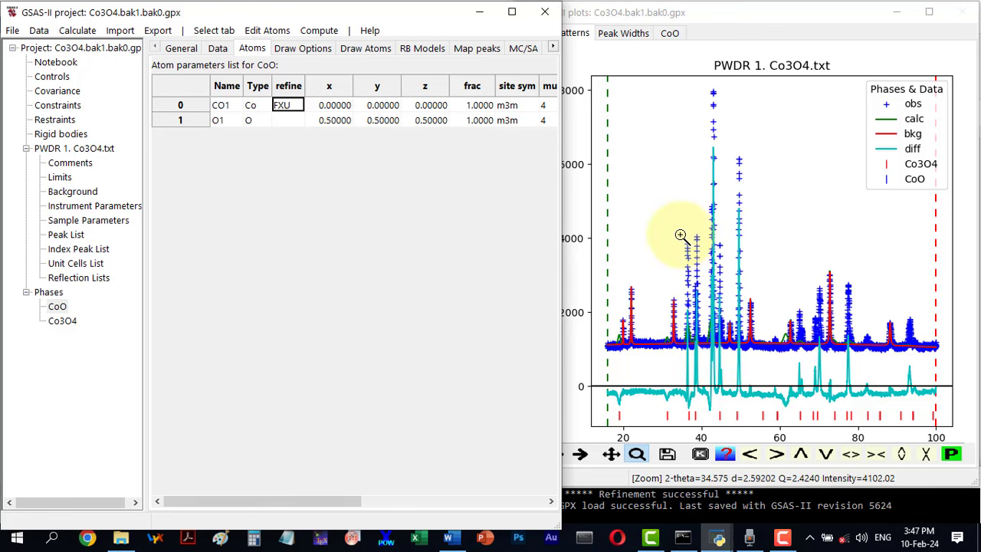
{"action": "left_click_drag", "start_coordinate": [680, 235], "coordinate": [716, 351]}
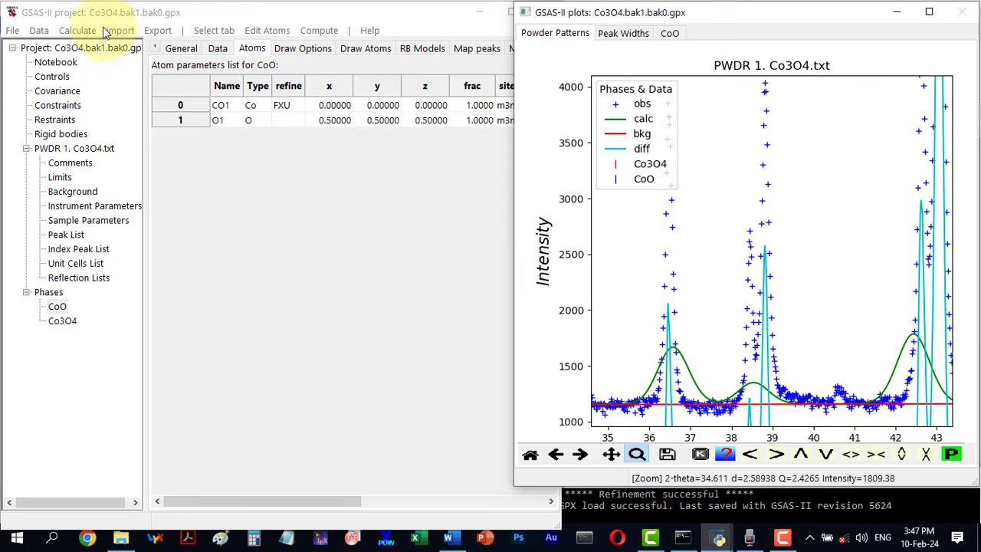
{"action": "left_click", "coordinate": [77, 33]}
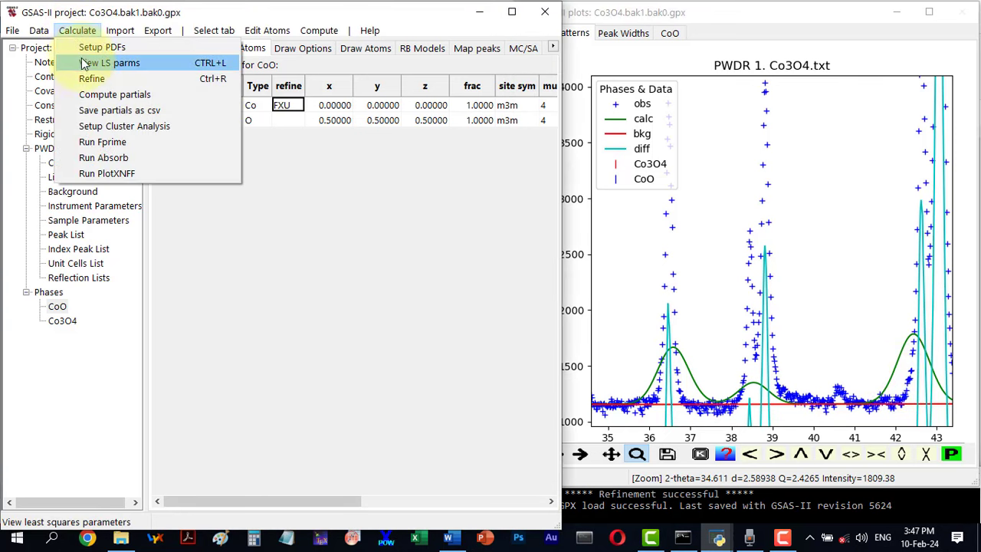
{"action": "left_click", "coordinate": [86, 83]}
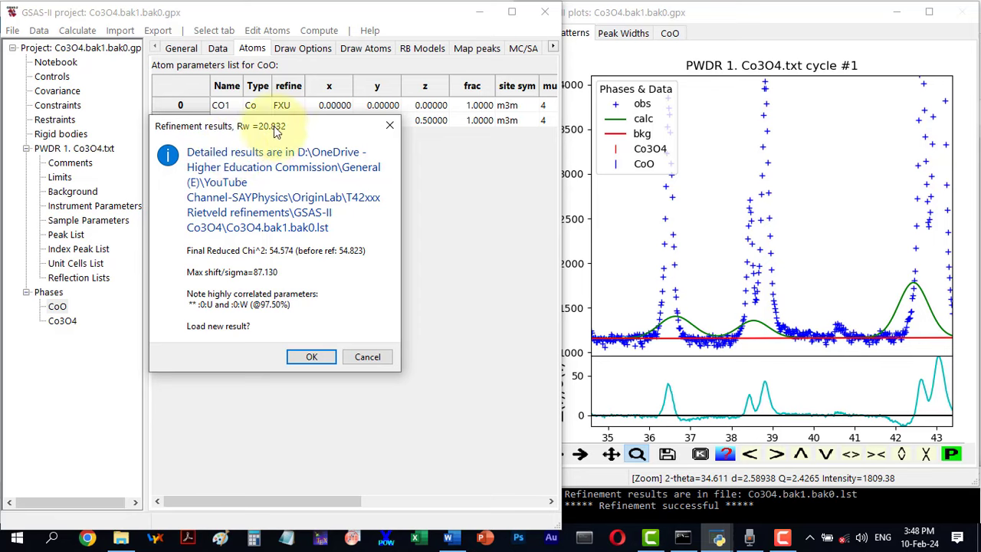
{"action": "left_click", "coordinate": [319, 357]}
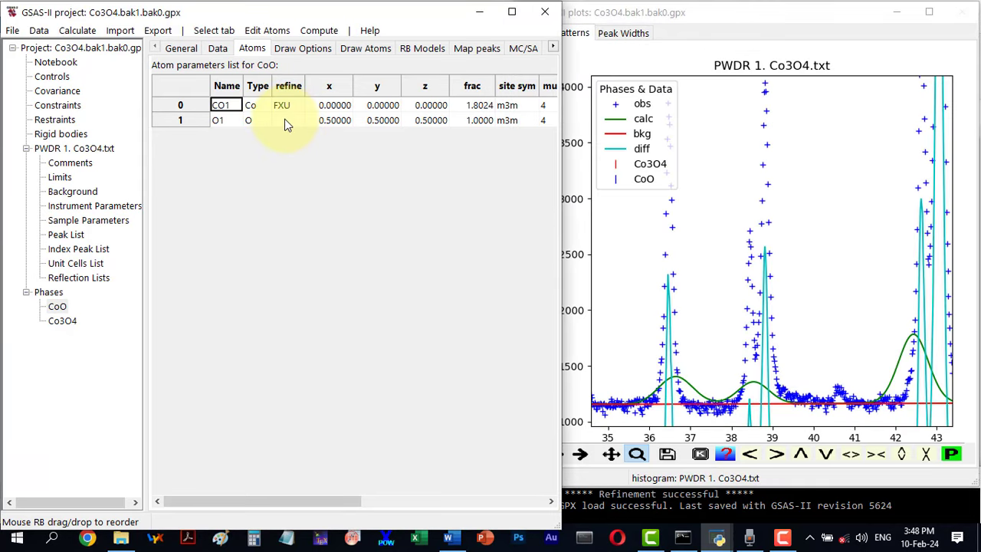
- Set the refinement flags of the O1 atom in the CoO phase to FXU, then refine and load the result
{"action": "left_click", "coordinate": [287, 121]}
{"action": "left_click", "coordinate": [286, 124]}
{"action": "left_click", "coordinate": [297, 123]}
{"action": "left_click", "coordinate": [284, 207]}
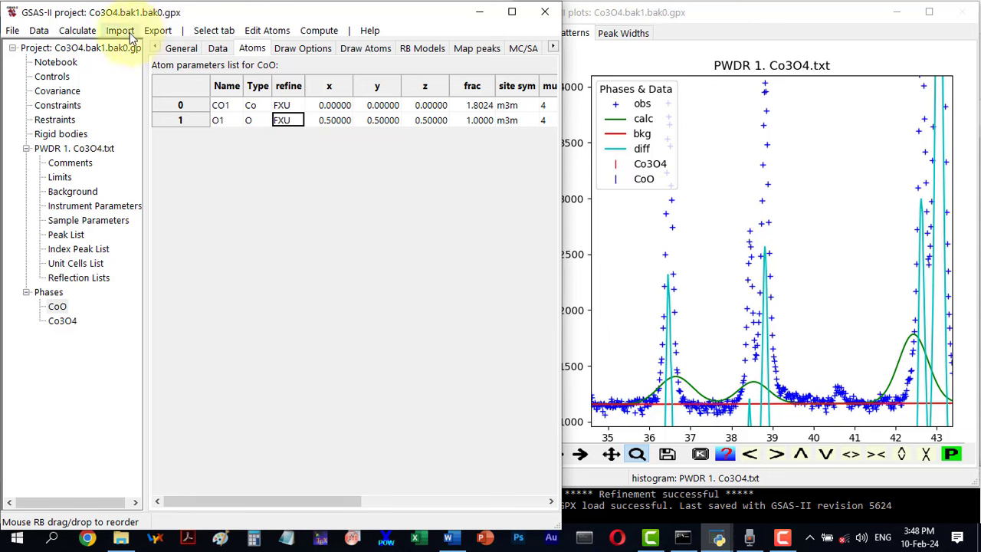
{"action": "left_click", "coordinate": [77, 30]}
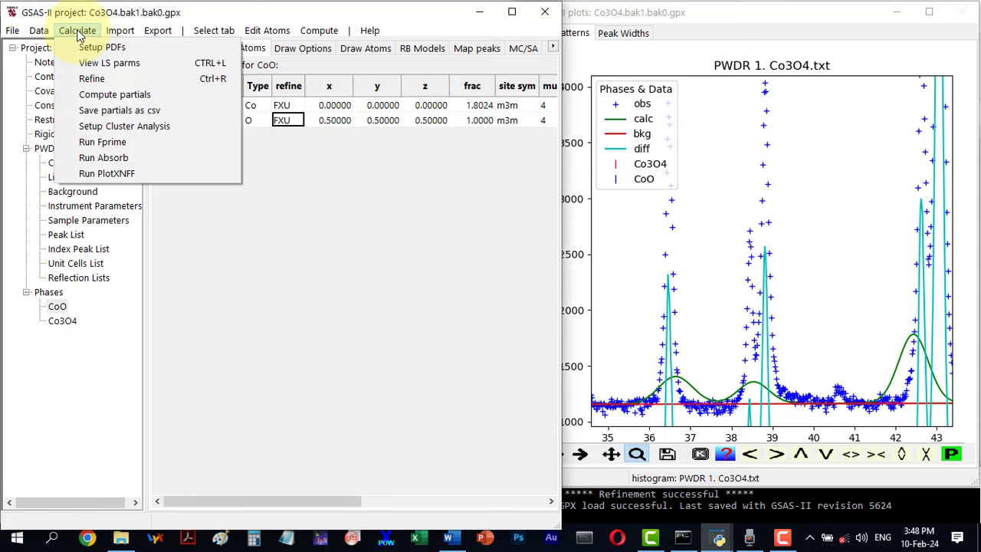
{"action": "left_click", "coordinate": [86, 80]}
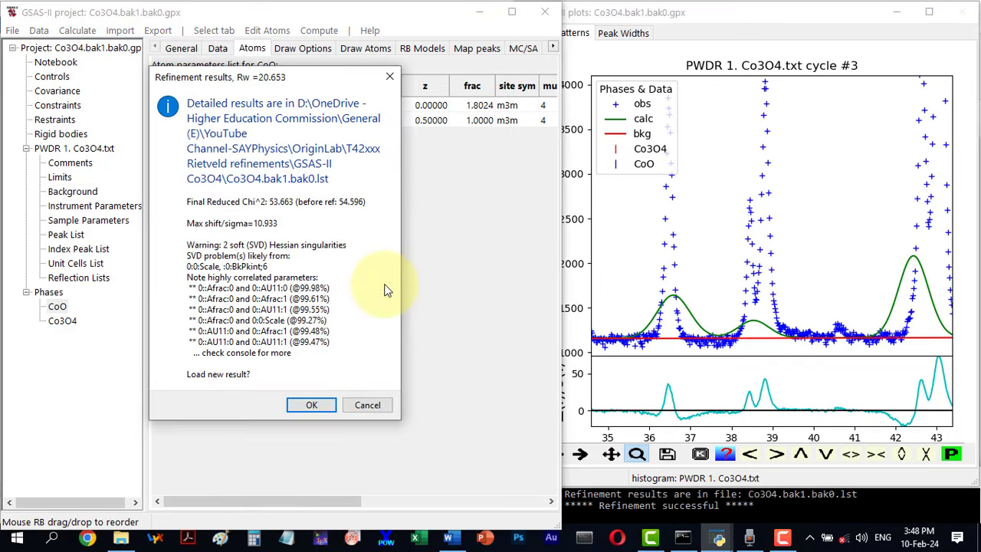
{"action": "left_click", "coordinate": [311, 405]}
- Set the refinement flags of the O1 atom in the Co3O4 phase to FXU, then refine and load the result
{"action": "left_click", "coordinate": [62, 320]}
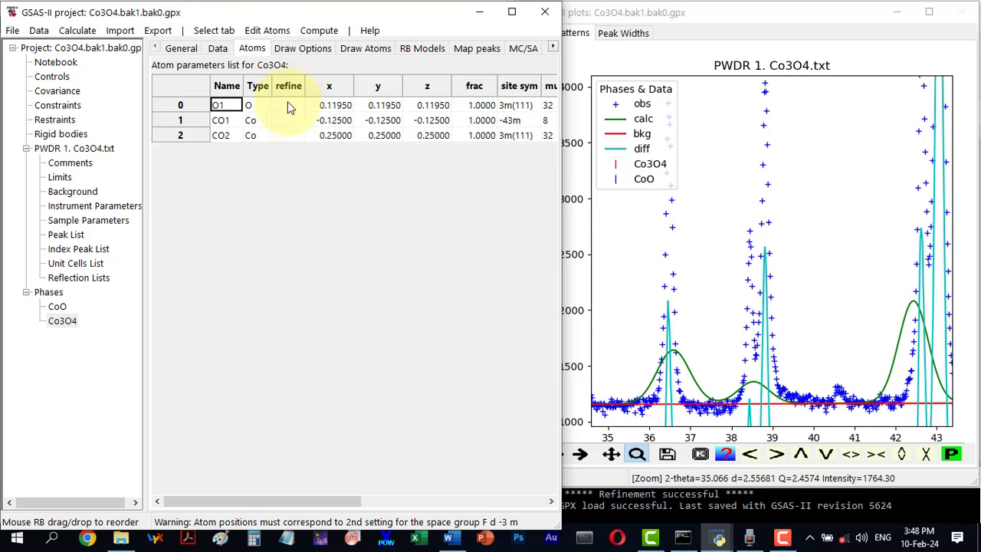
{"action": "left_click", "coordinate": [288, 105]}
{"action": "left_click", "coordinate": [293, 106]}
{"action": "left_click", "coordinate": [294, 105]}
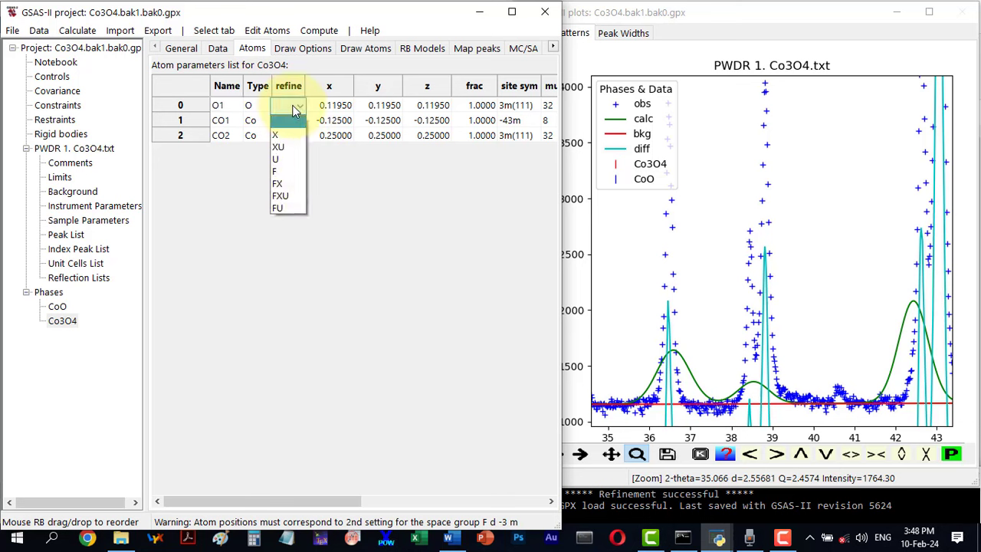
{"action": "left_click", "coordinate": [282, 197]}
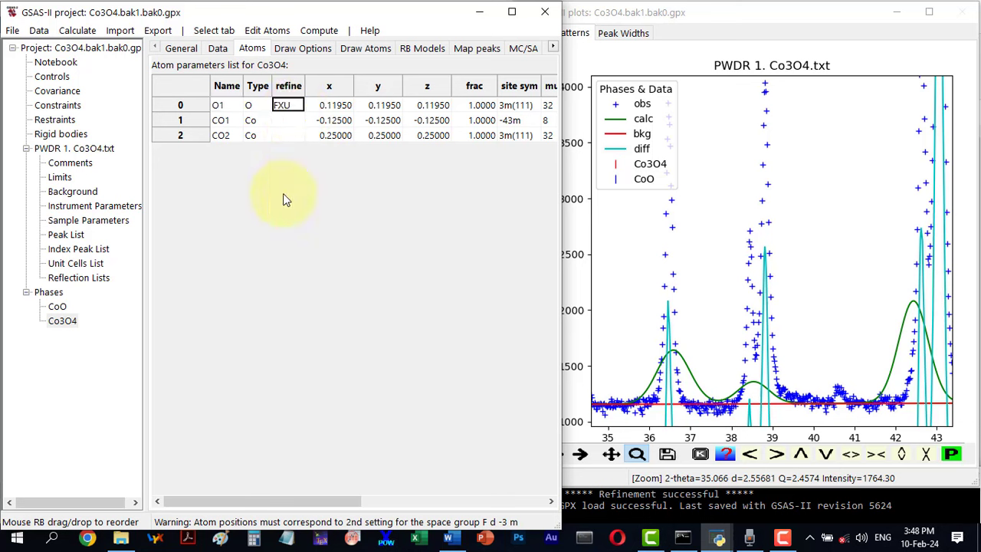
{"action": "left_click", "coordinate": [77, 30]}
{"action": "left_click", "coordinate": [92, 79]}
{"action": "left_click", "coordinate": [312, 405]}
- Set the refinement flags of the CO1 atom in the Co3O4 phase to FXU, then refine and load the result
{"action": "left_click", "coordinate": [288, 120]}
{"action": "left_click", "coordinate": [292, 120]}
{"action": "left_click", "coordinate": [295, 120]}
{"action": "left_click", "coordinate": [282, 212]}
{"action": "left_click", "coordinate": [77, 30]}
{"action": "left_click", "coordinate": [92, 83]}
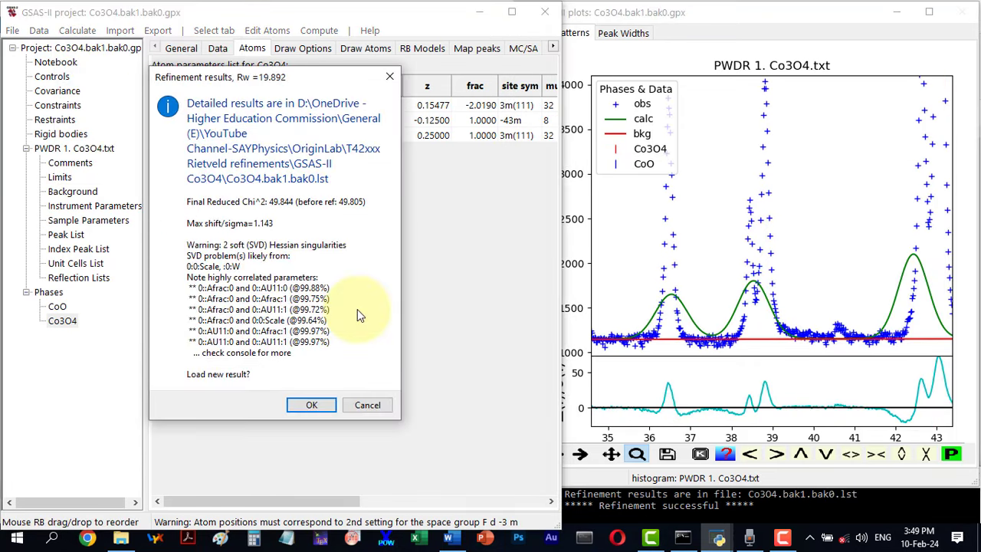
{"action": "left_click", "coordinate": [311, 406]}
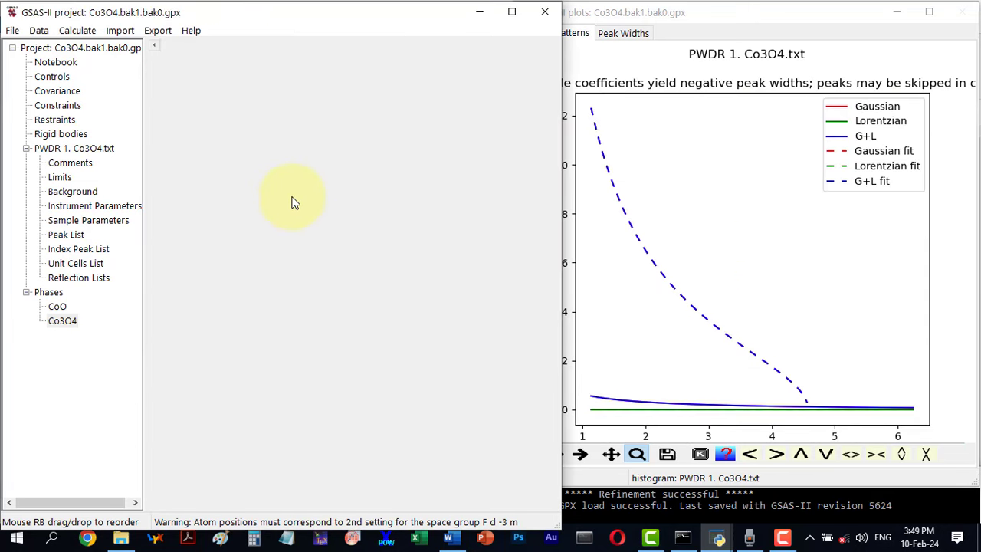
- Try refining the Co3O4 phase's CO2 atom with flags FXU, then reject the result and clear its flags
{"action": "left_click", "coordinate": [290, 138]}
{"action": "left_click", "coordinate": [289, 140]}
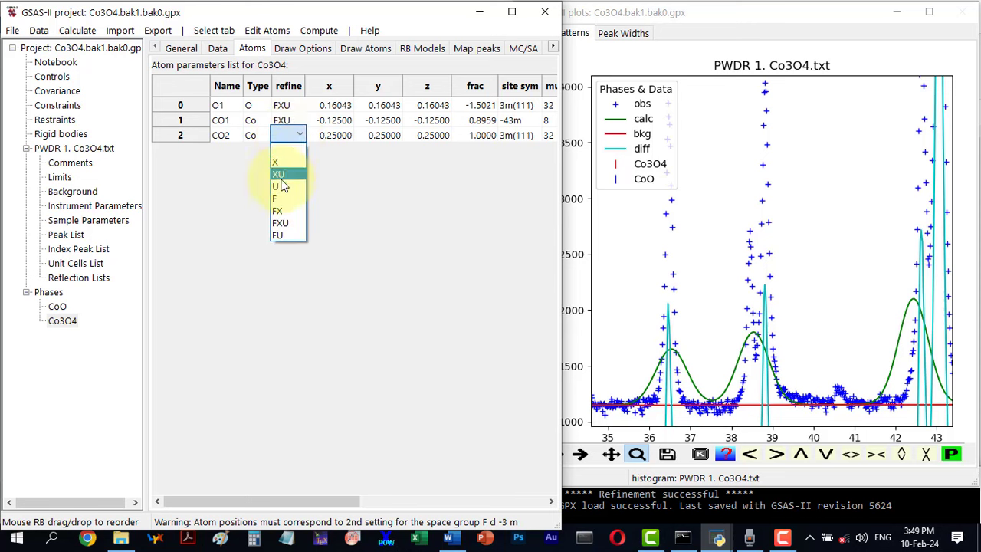
{"action": "left_click", "coordinate": [279, 222]}
{"action": "left_click", "coordinate": [77, 30]}
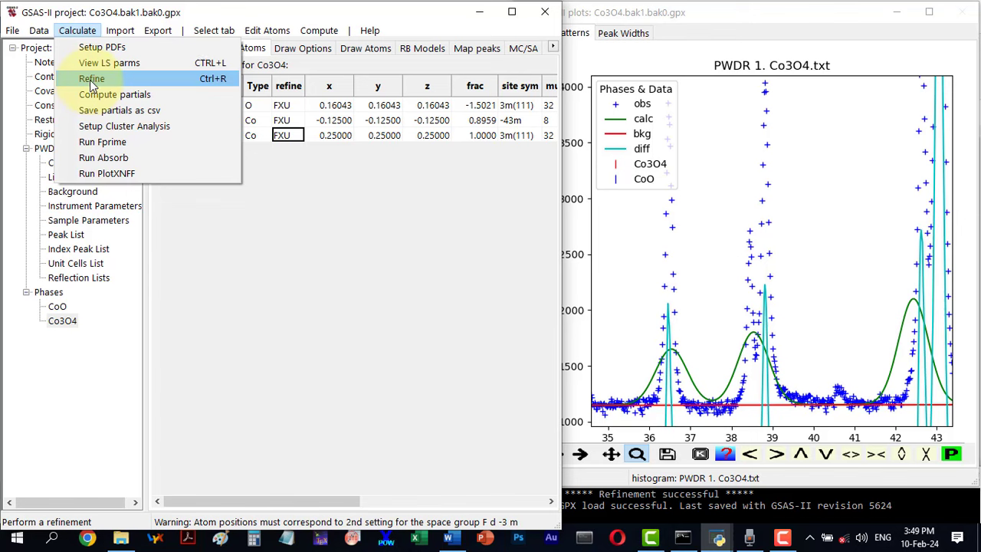
{"action": "left_click", "coordinate": [91, 80]}
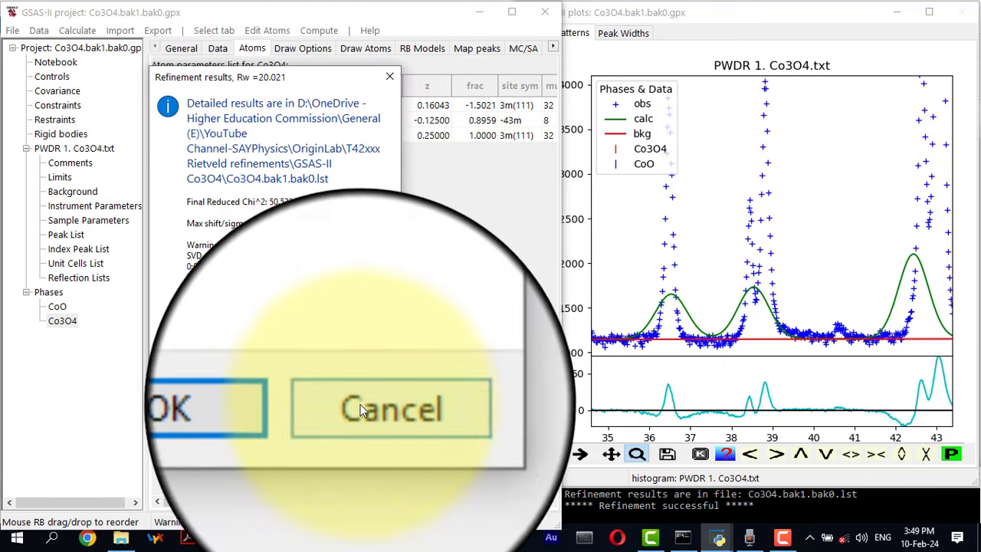
{"action": "left_click", "coordinate": [360, 406]}
{"action": "left_click", "coordinate": [288, 137]}
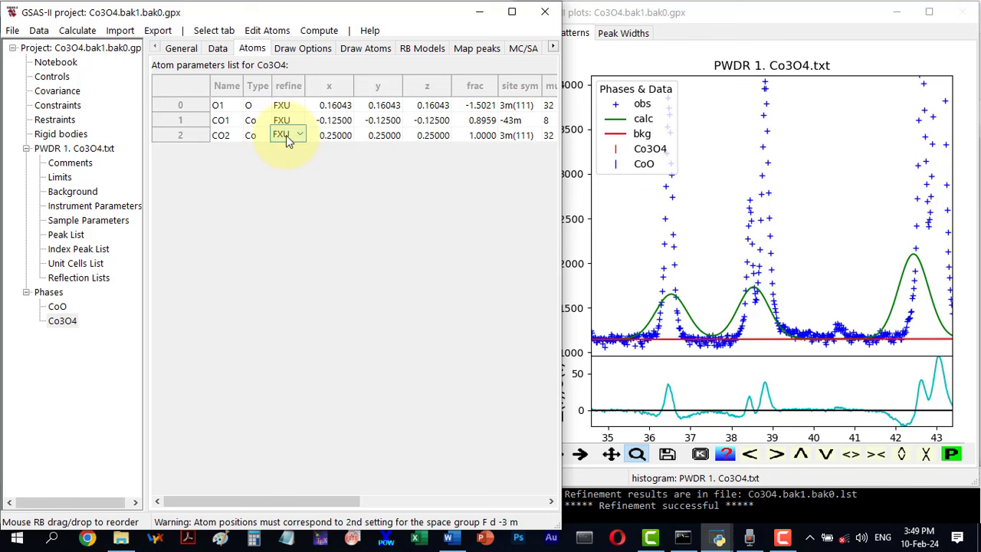
{"action": "left_click", "coordinate": [287, 140]}
{"action": "left_click", "coordinate": [280, 158]}
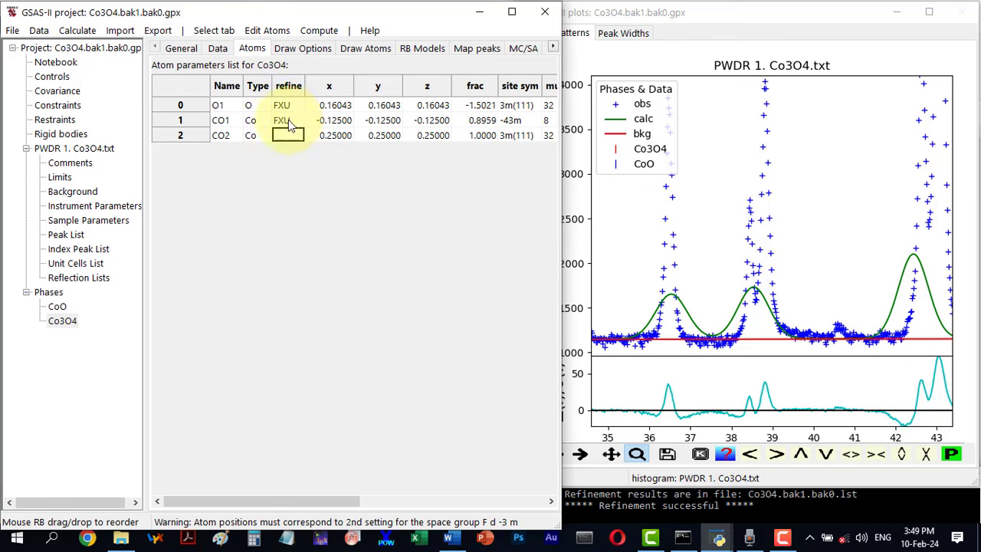
- Clear the refinement flags of the CO1 and O1 atoms in the Co3O4 phase
{"action": "left_click", "coordinate": [290, 126]}
{"action": "left_click", "coordinate": [288, 123]}
{"action": "left_click", "coordinate": [284, 136]}
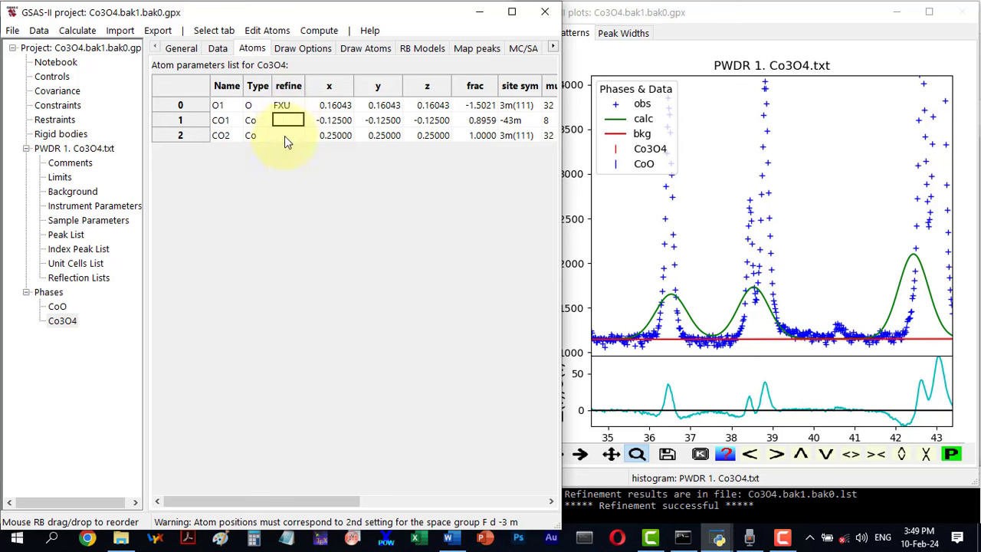
{"action": "left_click", "coordinate": [290, 106]}
{"action": "left_click", "coordinate": [288, 104]}
{"action": "left_click", "coordinate": [284, 127]}
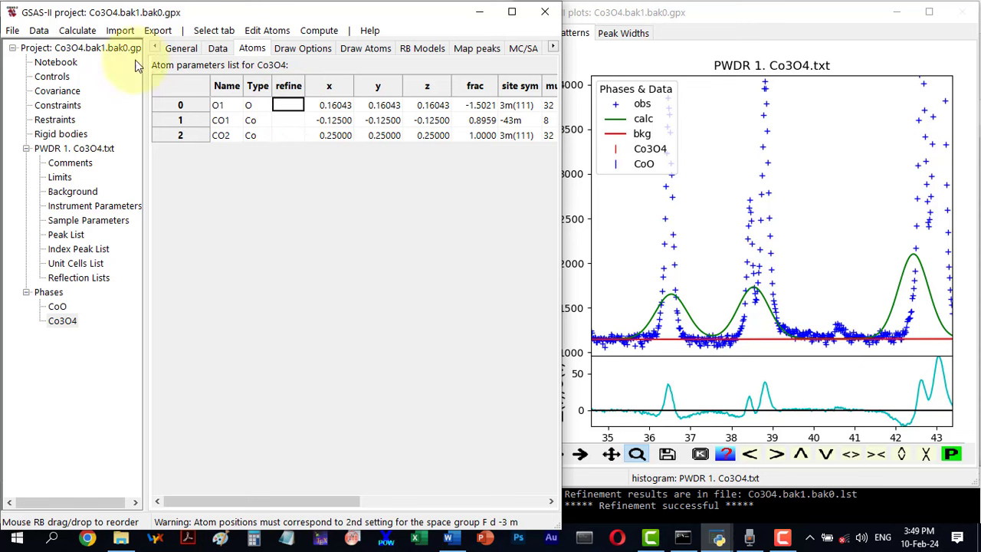
- Rerun the refinement with no Co3O4 atoms flagged and load the new result
{"action": "left_click", "coordinate": [77, 30]}
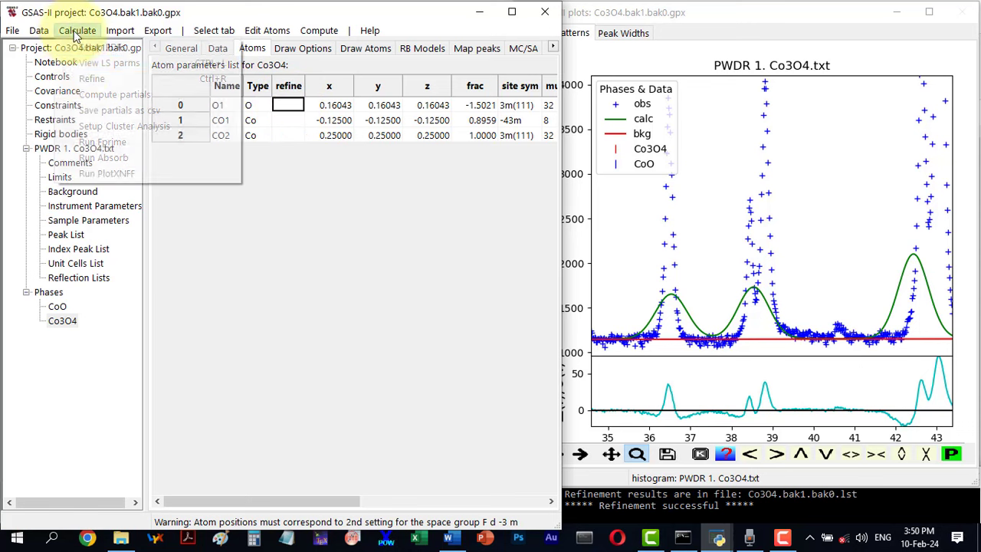
{"action": "left_click", "coordinate": [88, 94]}
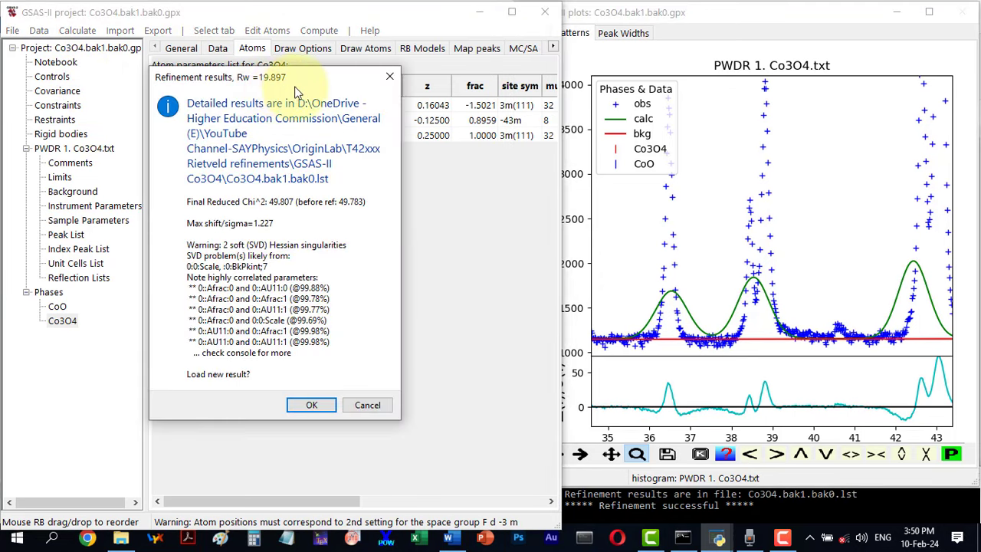
{"action": "left_click", "coordinate": [312, 405]}
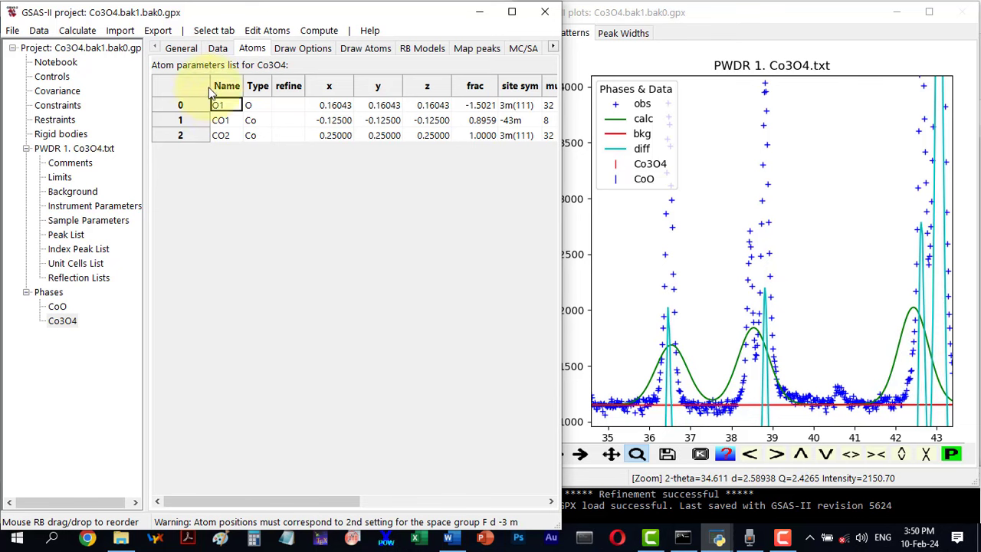
- Review the CoO phase's atom list and the residuals of the PWDR 1. Co3O4.txt histogram
{"action": "left_click", "coordinate": [58, 307]}
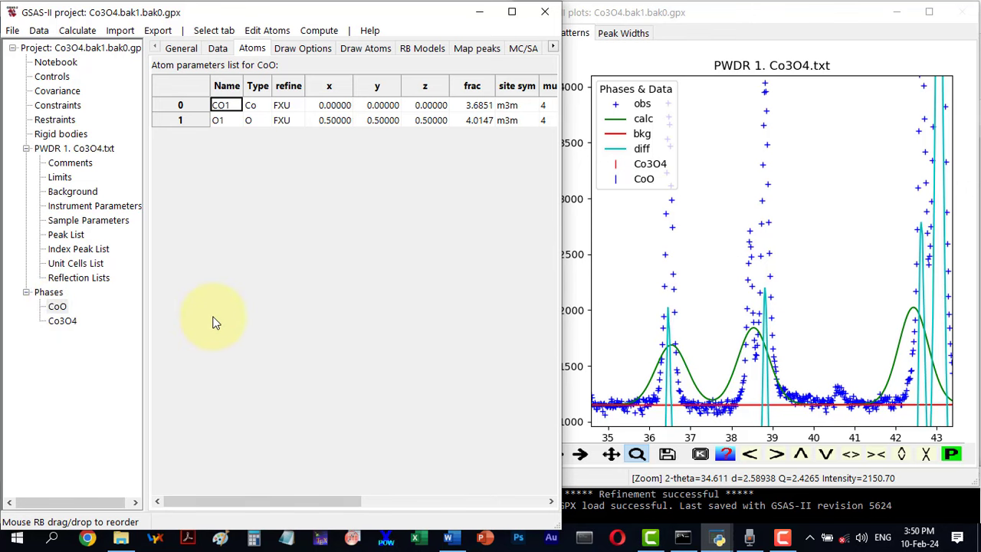
{"action": "left_click", "coordinate": [98, 147]}
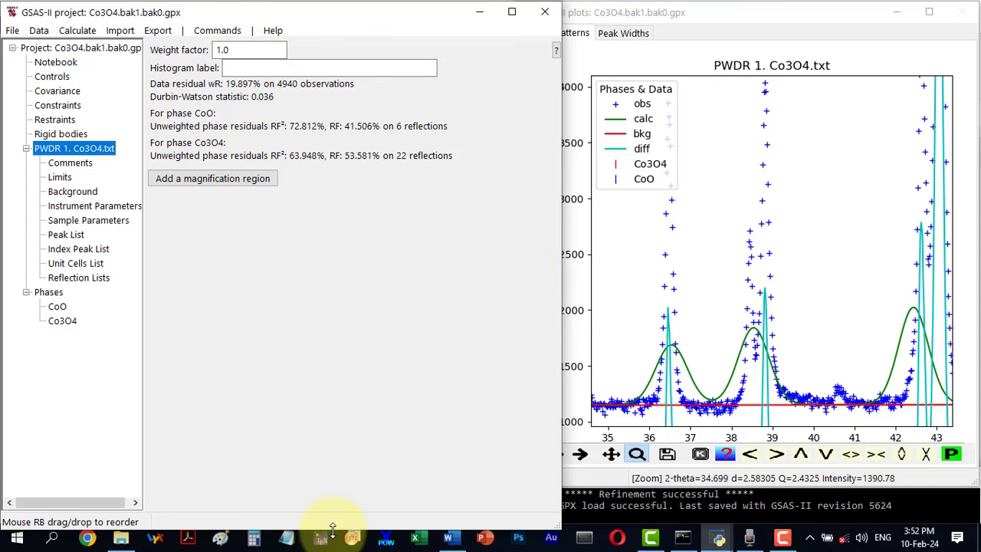
{"action": "mouse_move", "coordinate": [333, 529]}
{"action": "left_mouse_down"}
{"action": "mouse_move", "coordinate": [333, 539]}
{"action": "mouse_move", "coordinate": [332, 522]}
{"action": "left_mouse_up"}
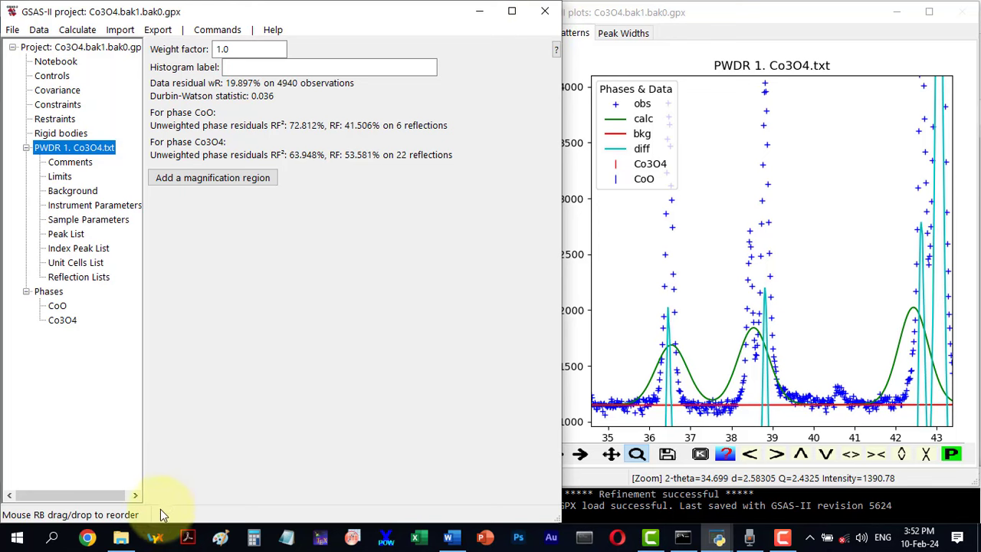
- Switch to File Explorer and go up to the GSAS-II Co3O4 folder
{"action": "left_click", "coordinate": [121, 540]}
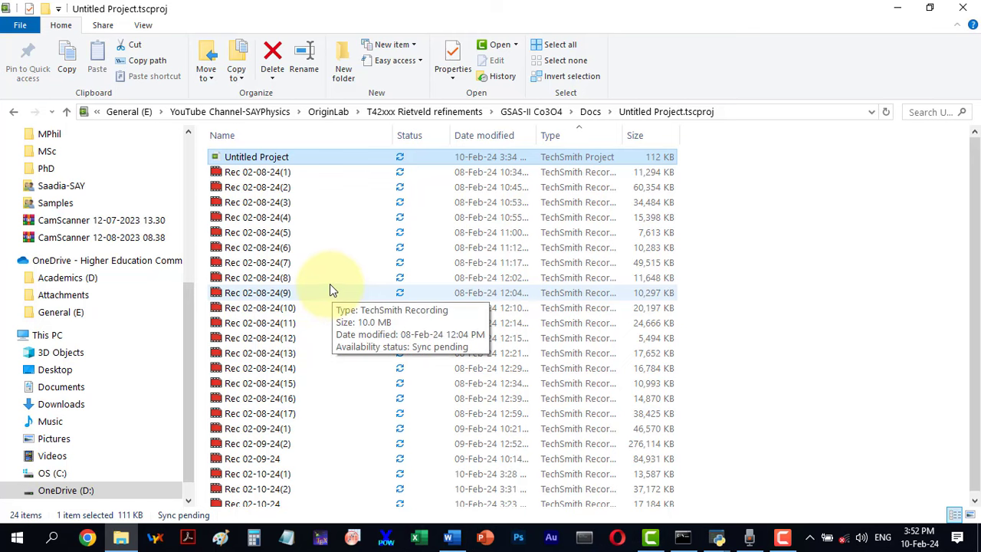
{"action": "left_click", "coordinate": [524, 114]}
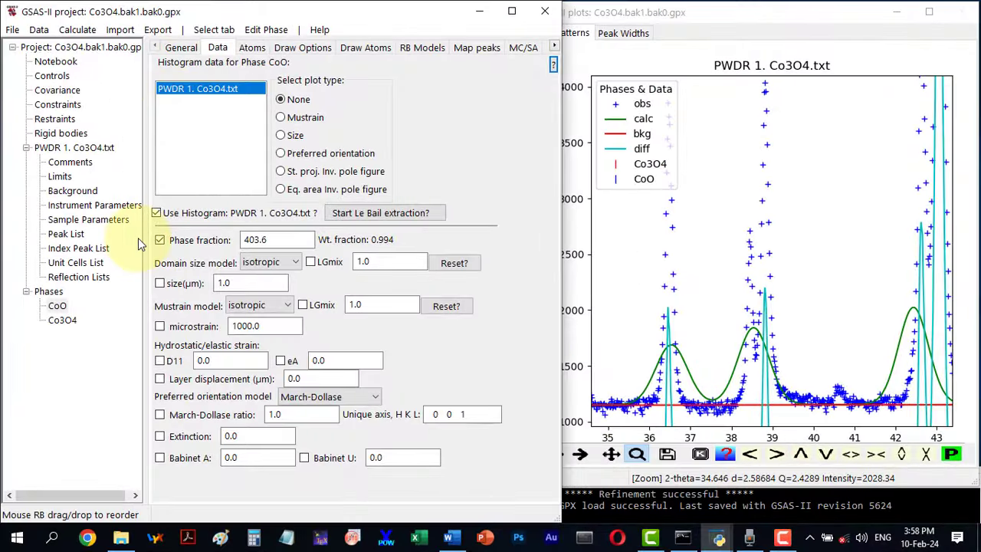
- Check the histogram's data residual and try refining the CoO phase's isotropic domain size, then reject the result and turn size refinement off
{"action": "left_click", "coordinate": [63, 151]}
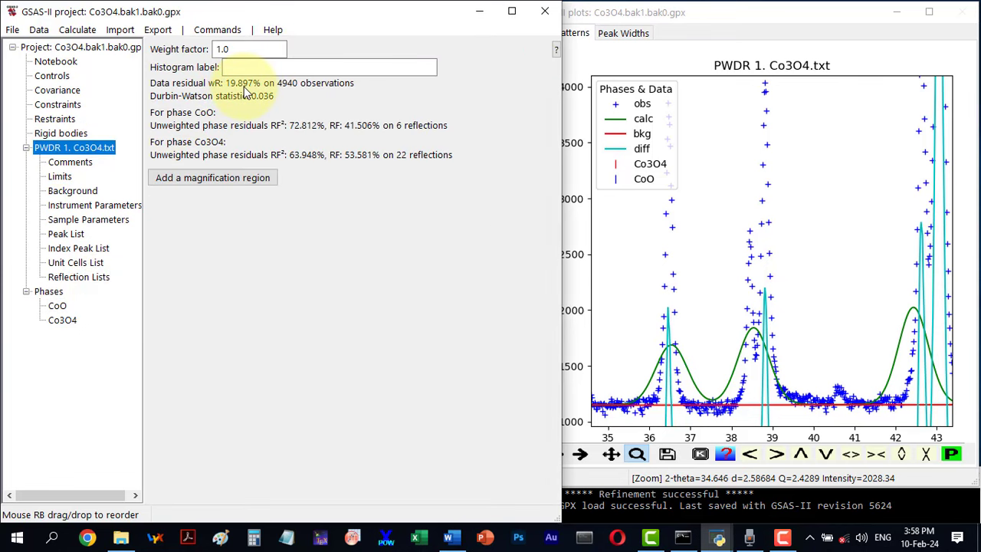
{"action": "left_click", "coordinate": [50, 292]}
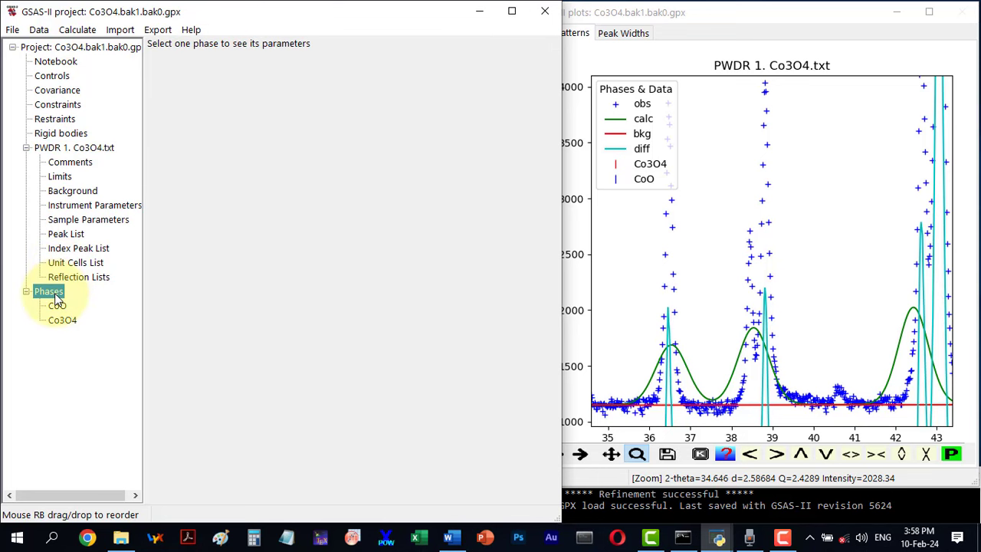
{"action": "left_click", "coordinate": [55, 306]}
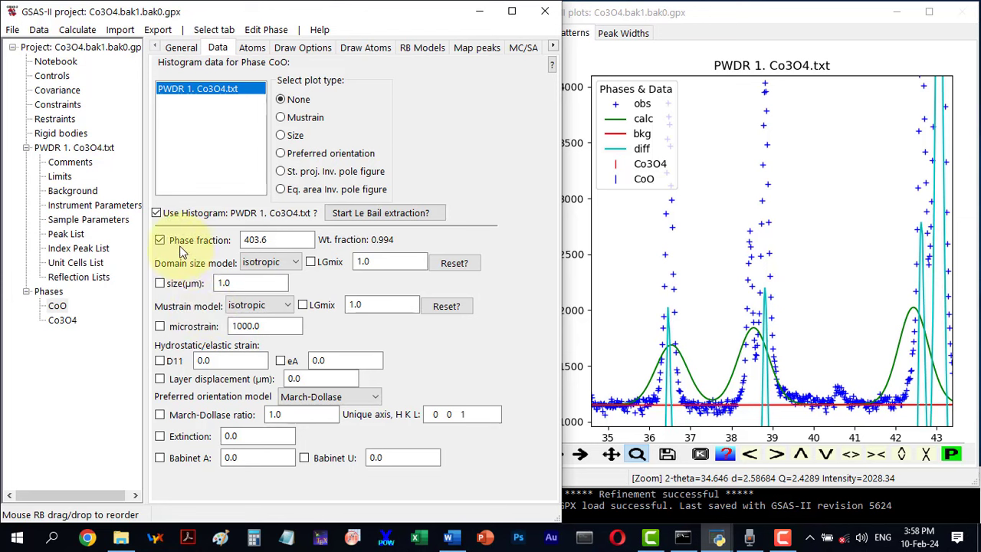
{"action": "left_click", "coordinate": [160, 283]}
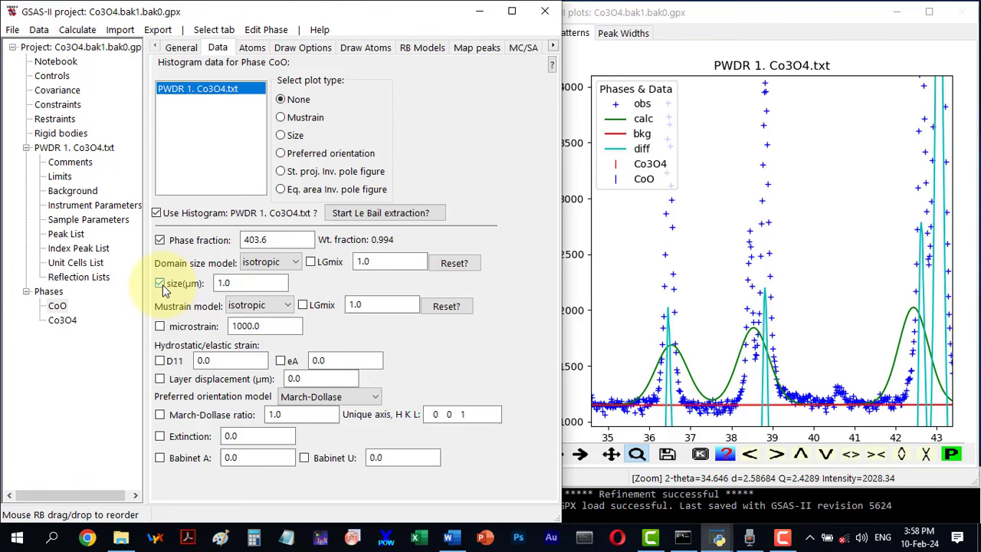
{"action": "left_click", "coordinate": [77, 29]}
{"action": "left_click", "coordinate": [91, 78]}
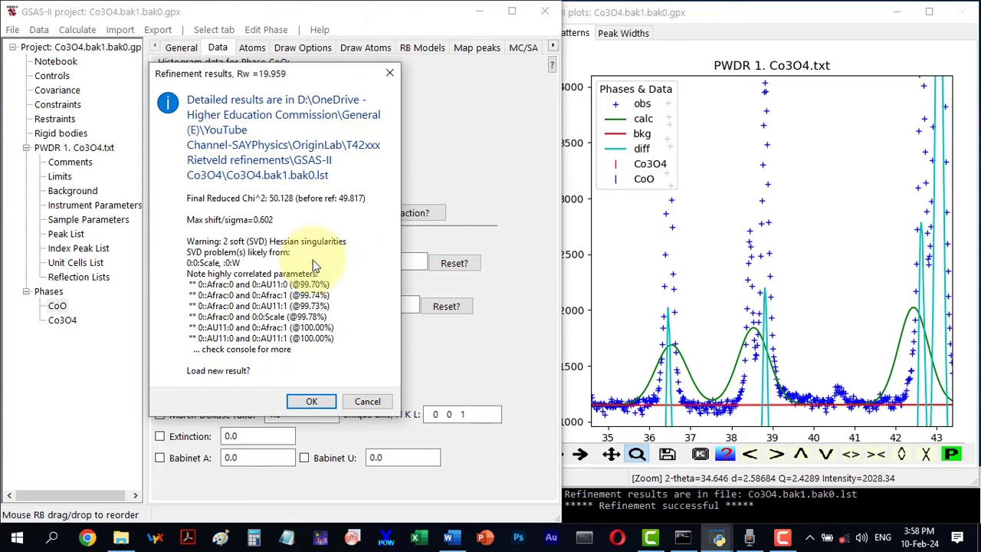
{"action": "left_click", "coordinate": [368, 401]}
{"action": "left_click", "coordinate": [159, 283]}
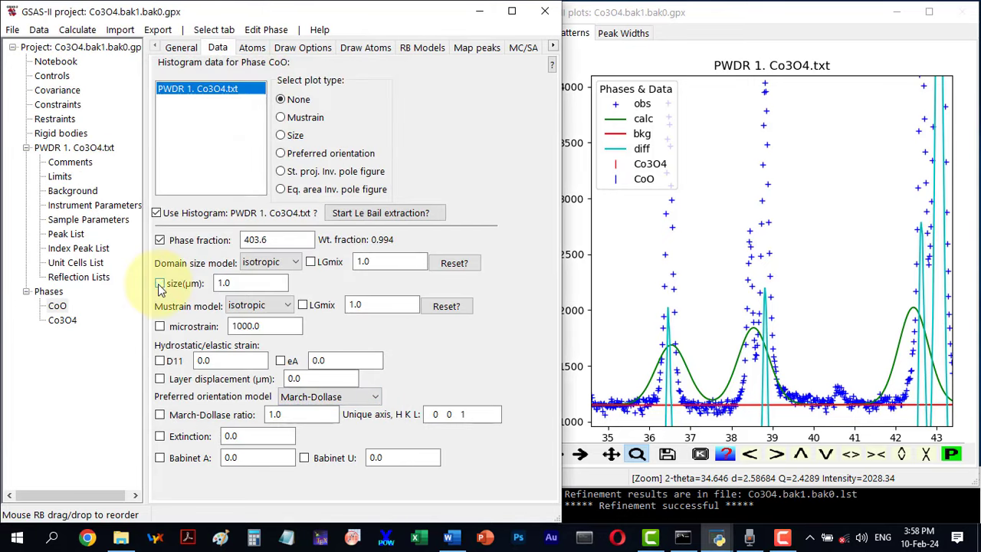
- Try refining the CoO phase's isotropic microstrain, reject the new result and turn microstrain refinement off
{"action": "left_click", "coordinate": [159, 325]}
{"action": "left_click", "coordinate": [77, 30]}
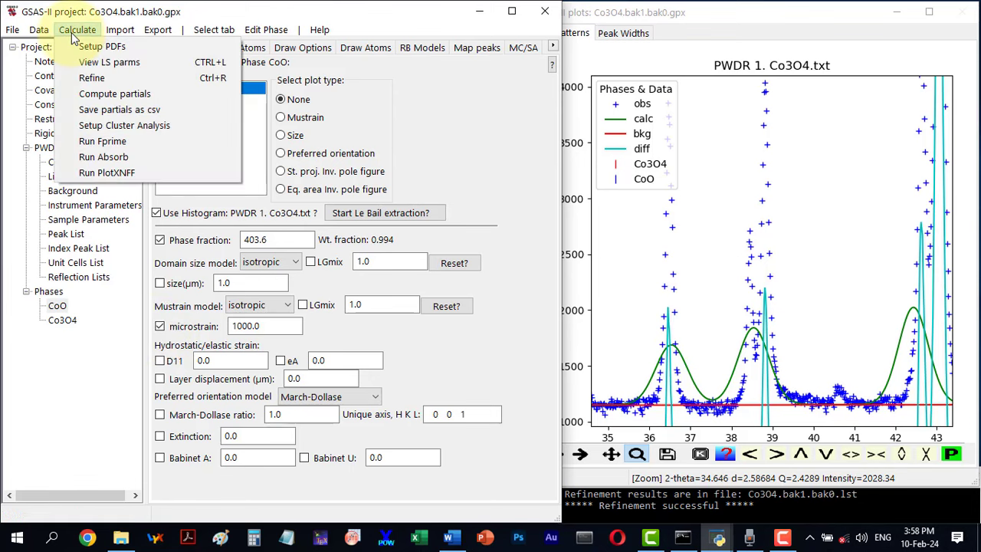
{"action": "left_click", "coordinate": [82, 78]}
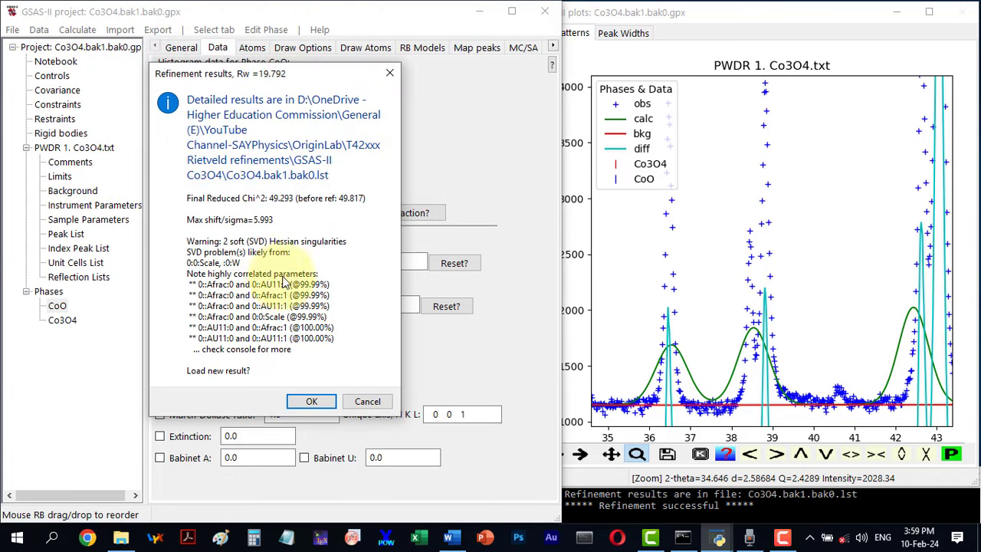
{"action": "left_click", "coordinate": [351, 401]}
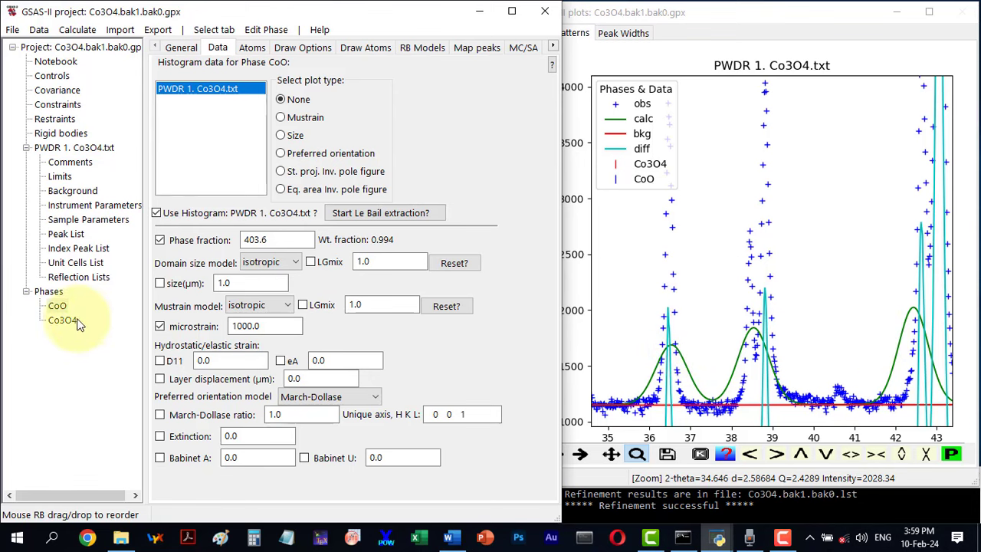
{"action": "left_click", "coordinate": [159, 326]}
- Try refining the Co3O4 phase's isotropic domain size and reject the new result
{"action": "left_click", "coordinate": [61, 322]}
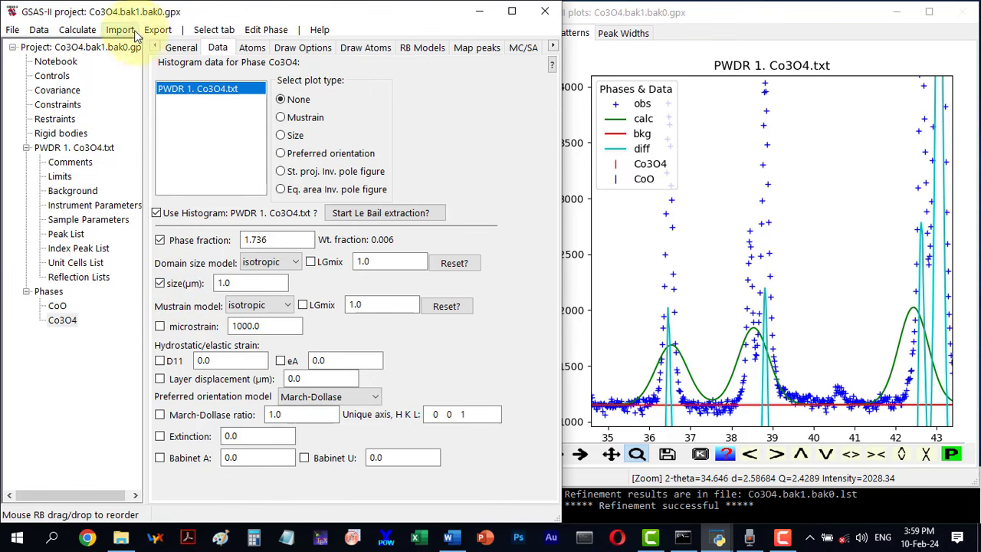
{"action": "left_click", "coordinate": [77, 29]}
{"action": "left_click", "coordinate": [83, 74]}
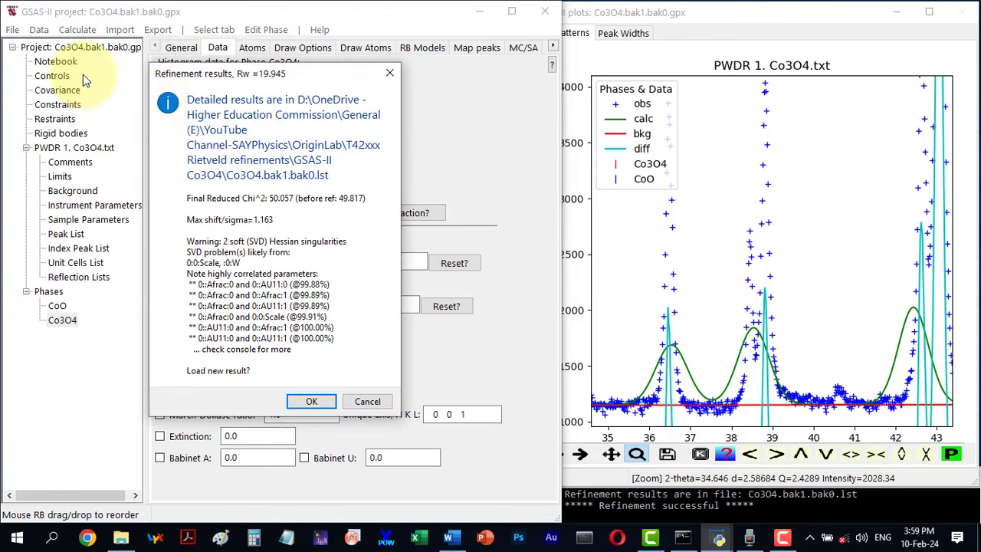
{"action": "left_click", "coordinate": [357, 401]}
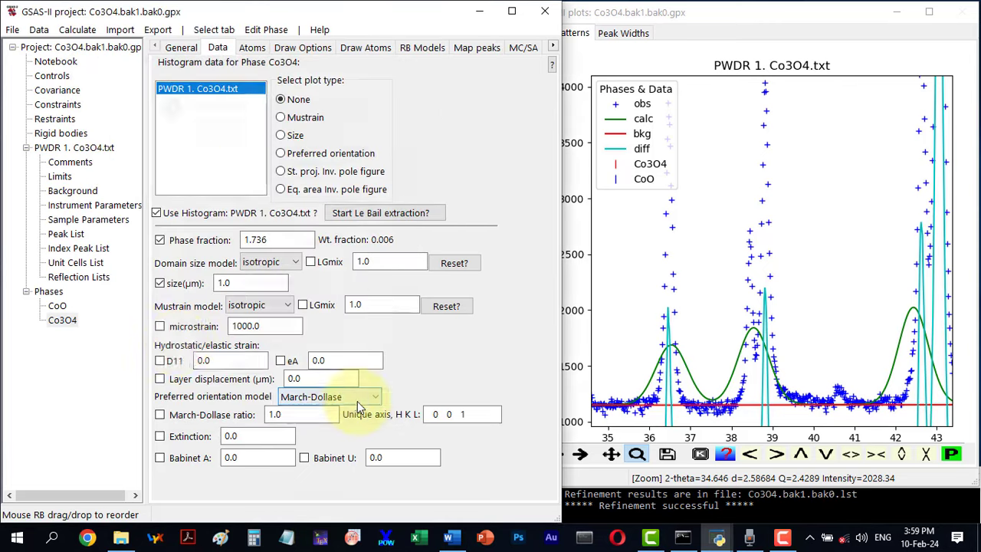
- Switch the Co3O4 phase from domain size to microstrain refinement, run the refinement and load the new result
{"action": "left_click", "coordinate": [160, 327]}
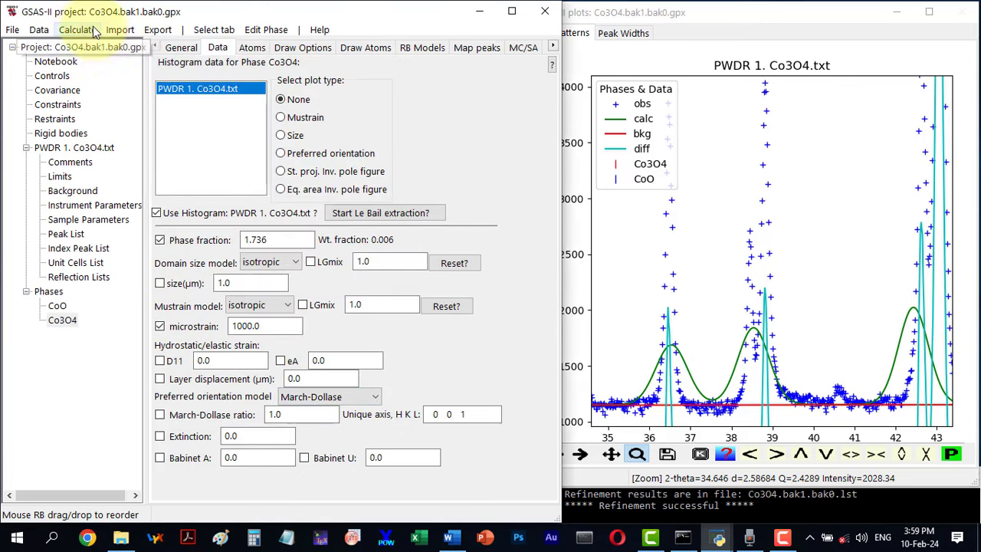
{"action": "left_click", "coordinate": [77, 30]}
{"action": "left_click", "coordinate": [83, 76]}
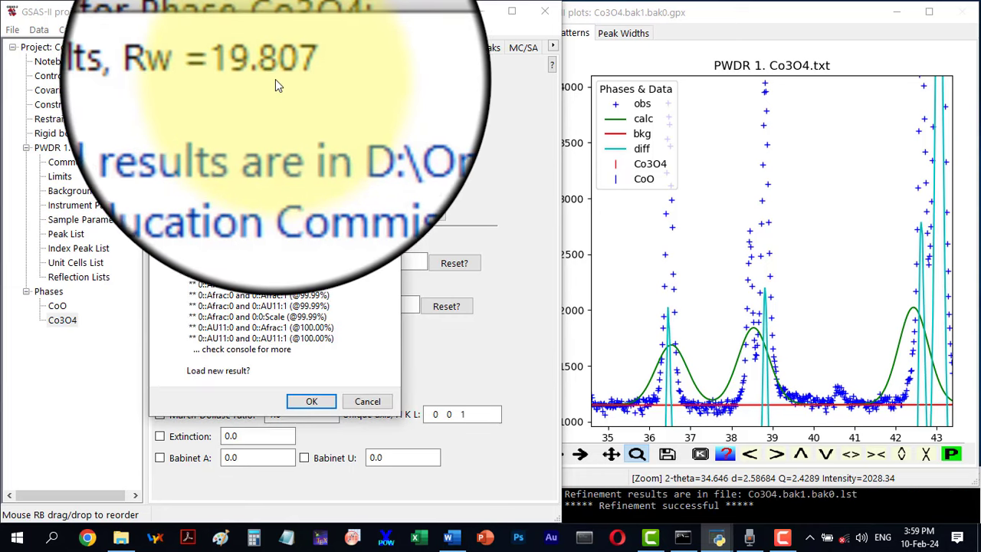
{"action": "left_click", "coordinate": [312, 404]}
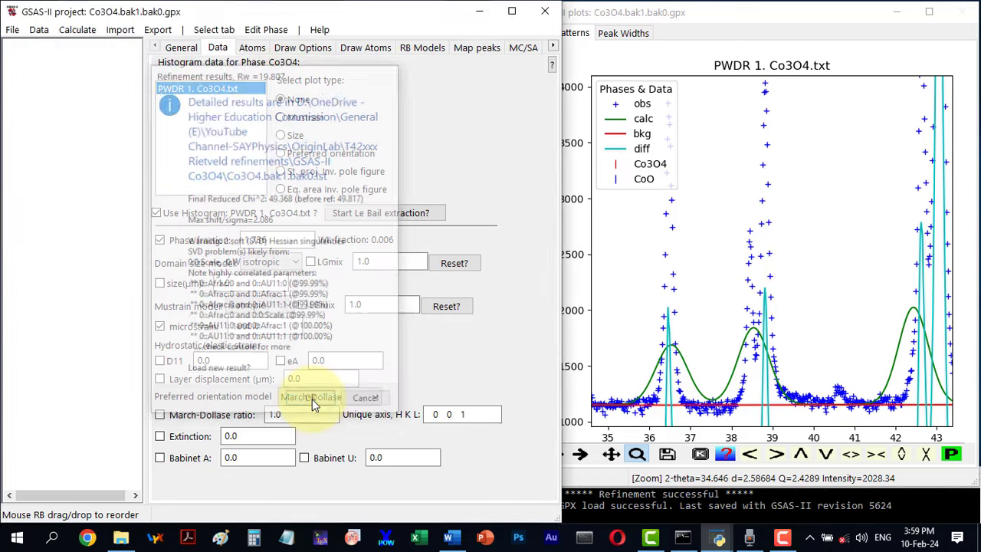